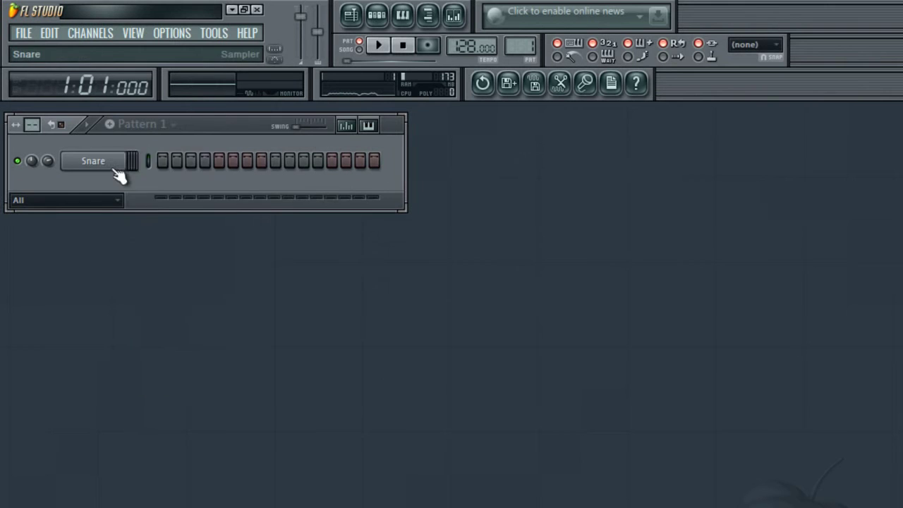
- Replace the Sampler channel with the FL Keys instrument and close its plugin window
{"action": "left_click", "coordinate": [188, 381]}
{"action": "right_click", "coordinate": [103, 163]}
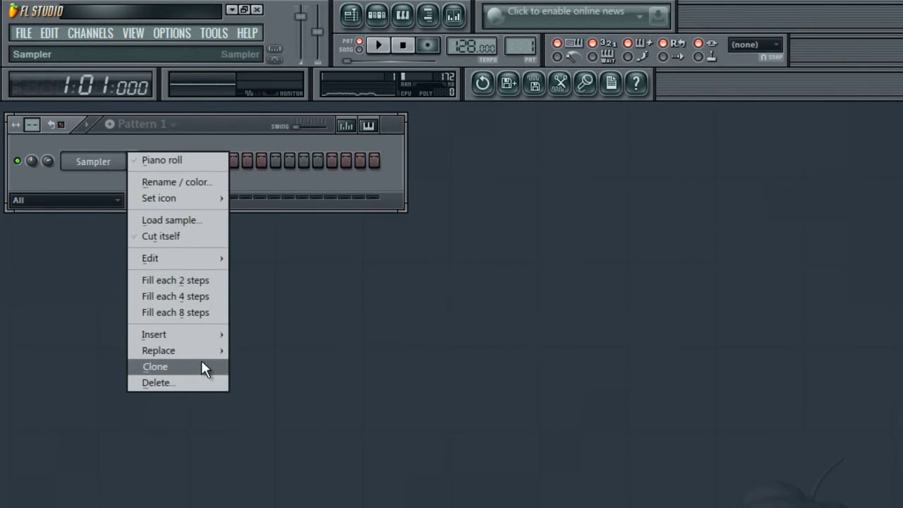
{"action": "mouse_move", "coordinate": [208, 354]}
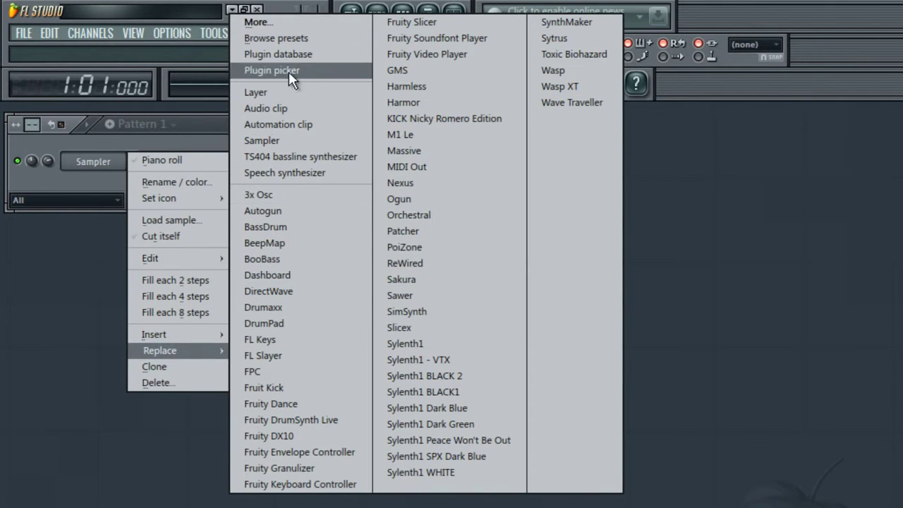
{"action": "left_click", "coordinate": [286, 342]}
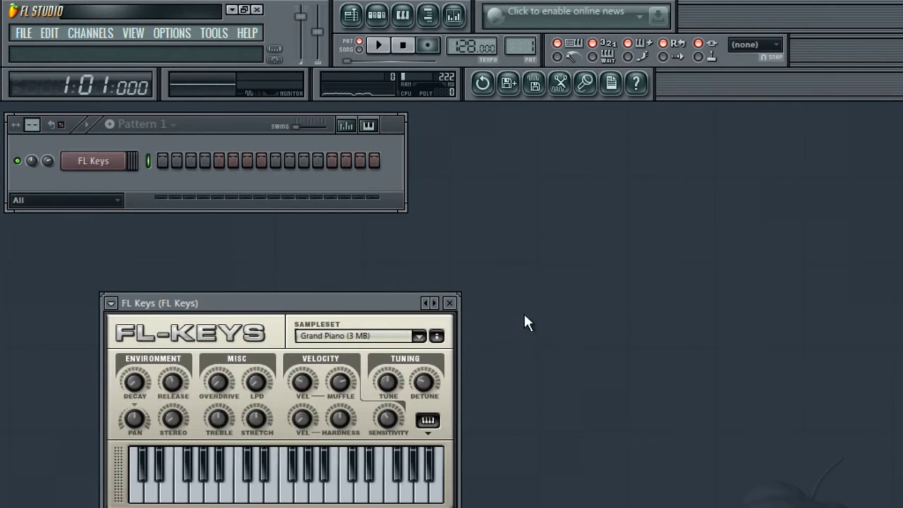
{"action": "left_click", "coordinate": [454, 302]}
- In the FL Keys piano roll, place a three-step F5 at the start of bar 1 and a two-step F5 on step 5
{"action": "right_click", "coordinate": [92, 173]}
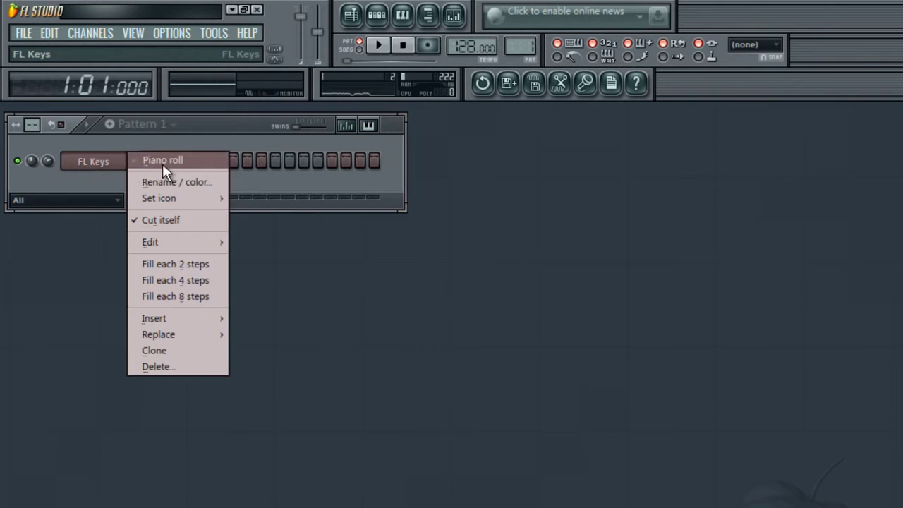
{"action": "left_click", "coordinate": [163, 161]}
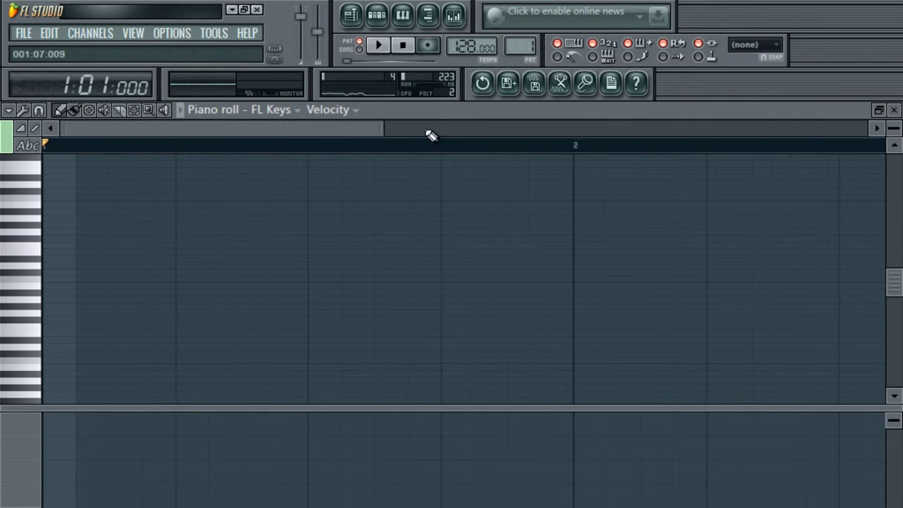
{"action": "left_click_drag", "start_coordinate": [431, 135], "coordinate": [592, 136]}
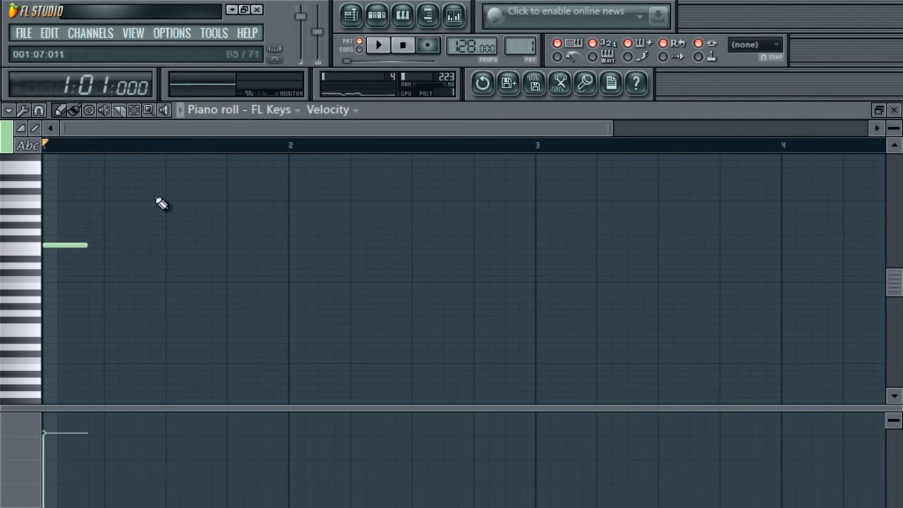
{"action": "left_click", "coordinate": [388, 57]}
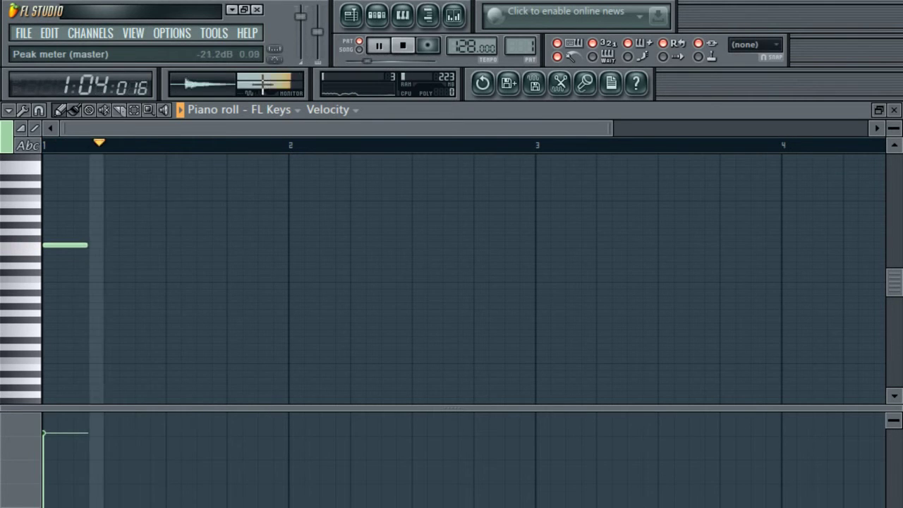
{"action": "left_click", "coordinate": [107, 244]}
{"action": "left_click_drag", "start_coordinate": [150, 245], "coordinate": [133, 246]}
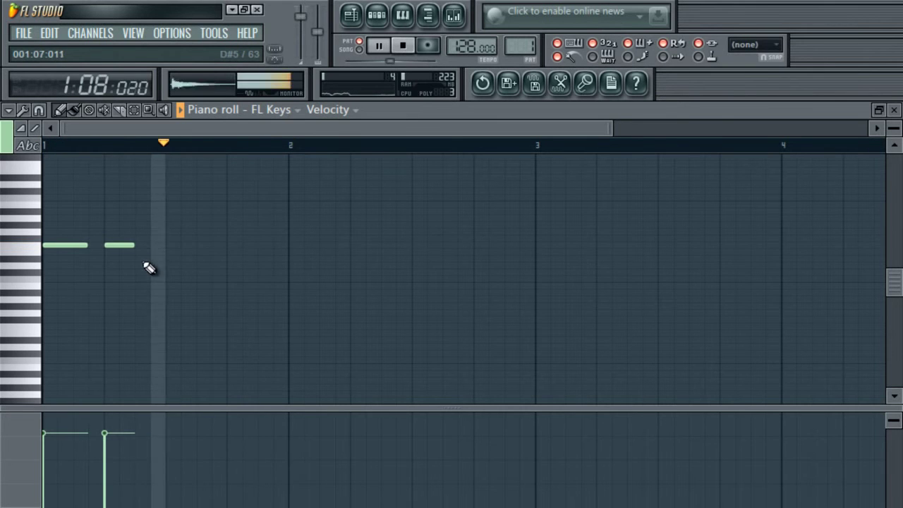
- Continue bar 1 with two-step notes: D#5 on step 8, C6 on step 11, F5 on step 13 and C#6 on step 15
{"action": "left_click", "coordinate": [153, 259]}
{"action": "key", "text": "space"}
{"action": "key", "text": "space"}
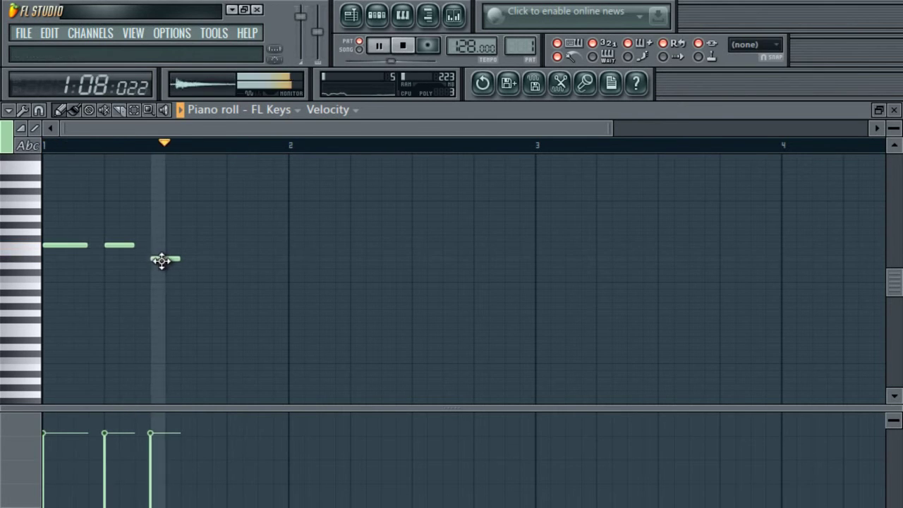
{"action": "left_click", "coordinate": [204, 199]}
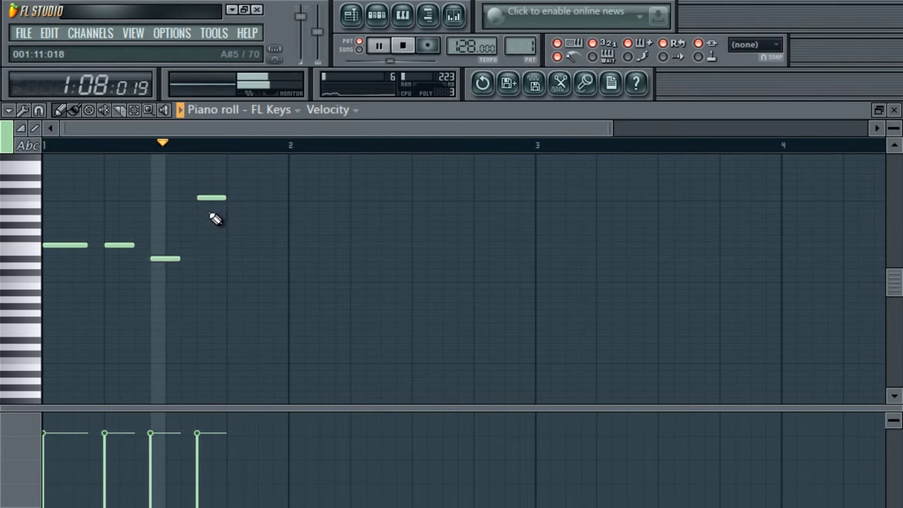
{"action": "left_click", "coordinate": [234, 245]}
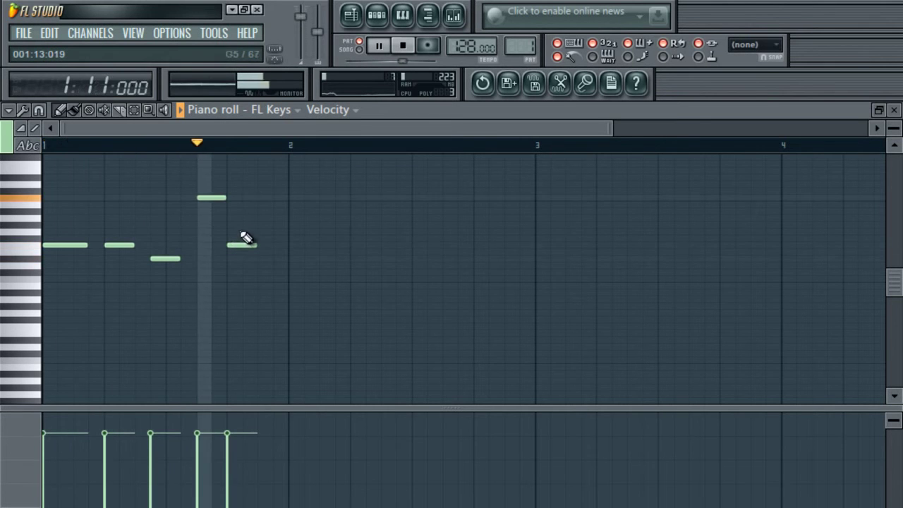
{"action": "left_click", "coordinate": [260, 191]}
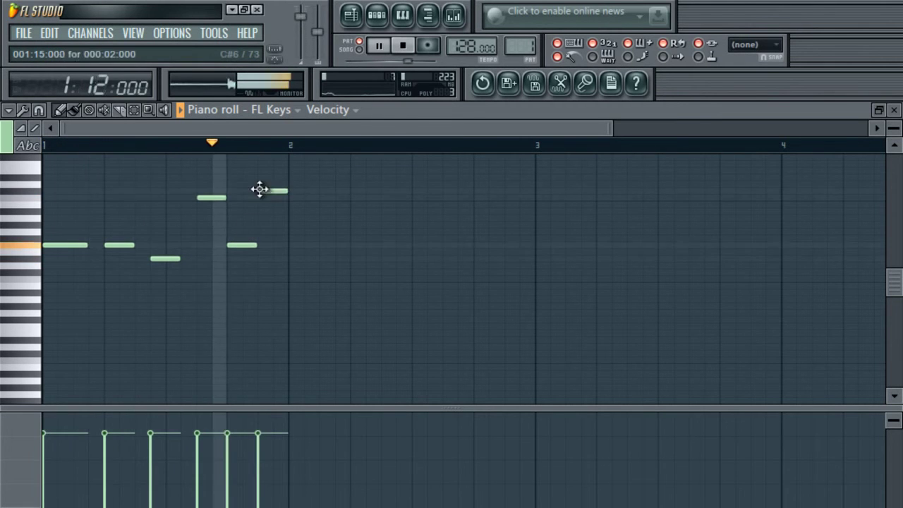
- Fill bar 2 with two-step C6, F5, G#5 and G5 notes, followed by four-step F5 and D#5 notes
{"action": "left_click", "coordinate": [291, 197]}
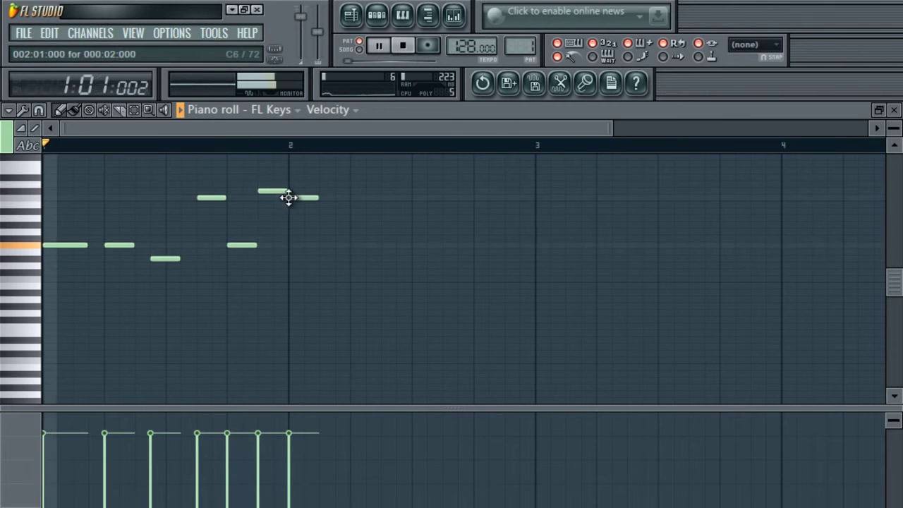
{"action": "left_click", "coordinate": [331, 245]}
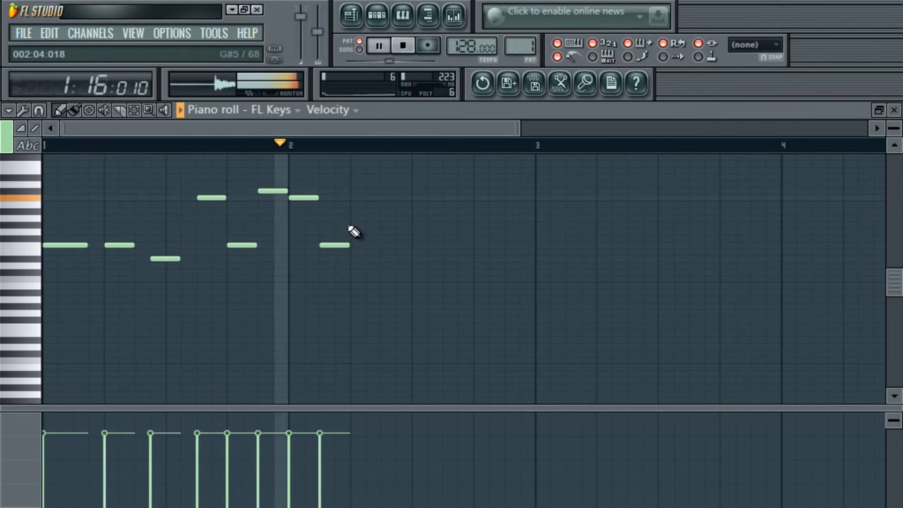
{"action": "left_click", "coordinate": [352, 224]}
{"action": "key", "text": "space"}
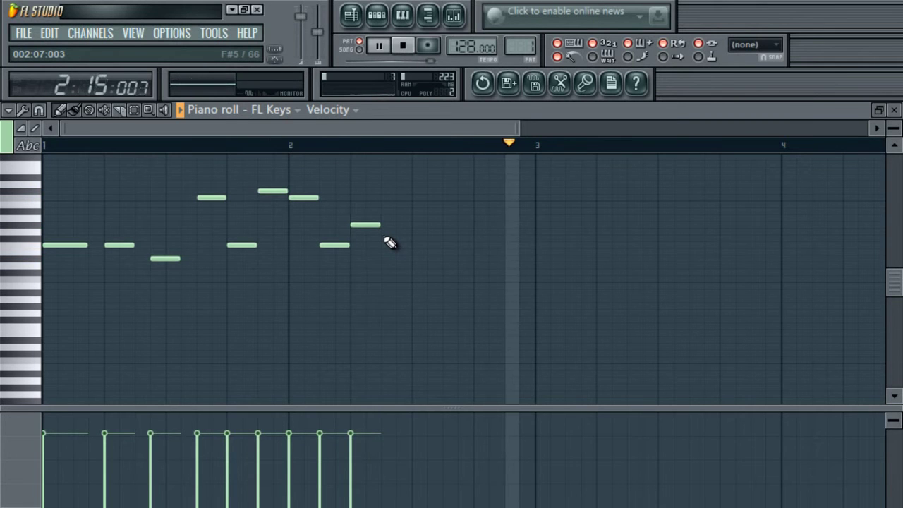
{"action": "left_click", "coordinate": [384, 232]}
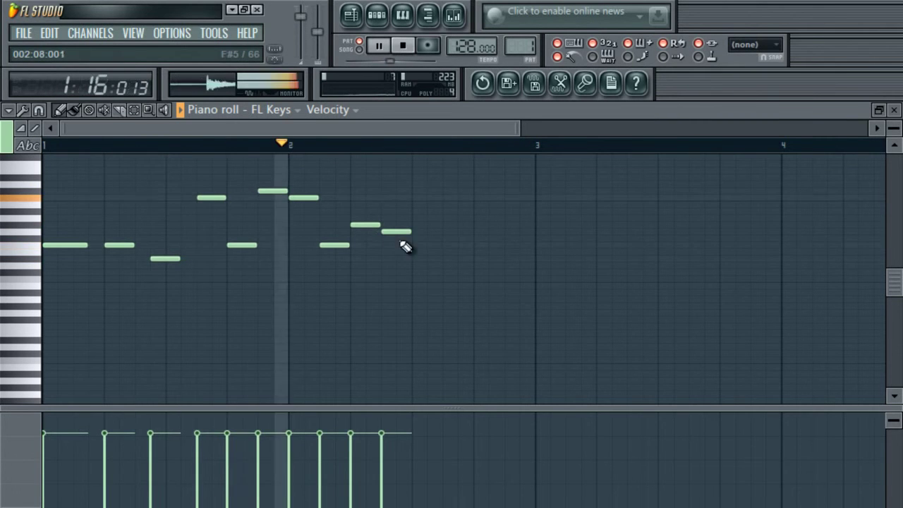
{"action": "left_click", "coordinate": [414, 246]}
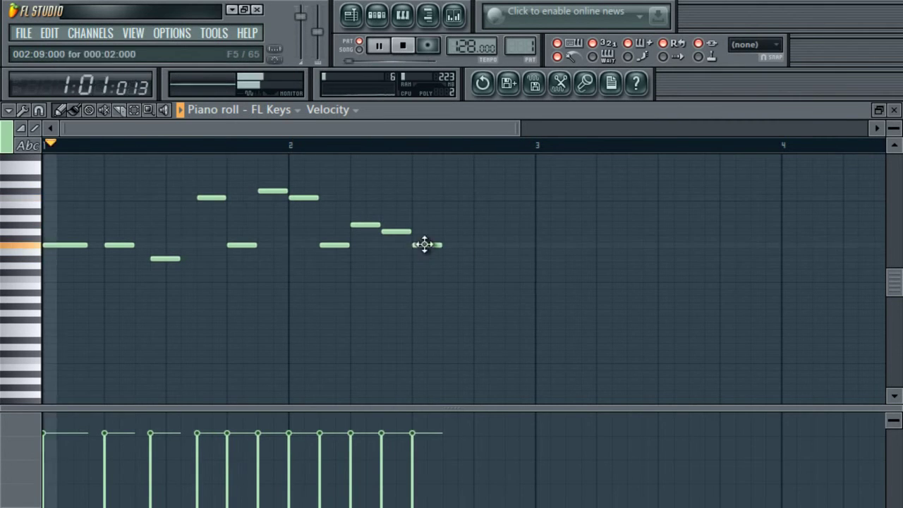
{"action": "left_click_drag", "start_coordinate": [437, 246], "coordinate": [470, 256]}
{"action": "left_click", "coordinate": [475, 258]}
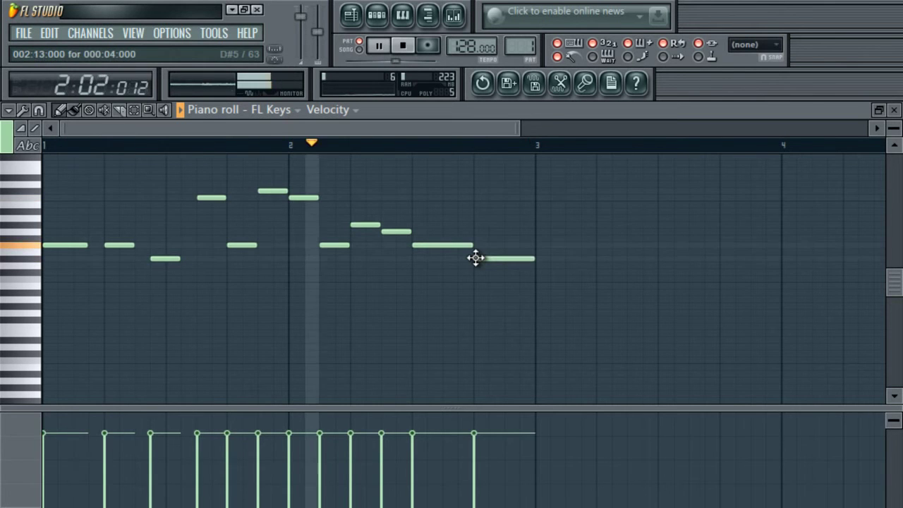
- Copy all melody notes except the last two long ones so that the duplicate starts at bar 3
{"action": "left_click_drag", "start_coordinate": [520, 133], "coordinate": [666, 132]}
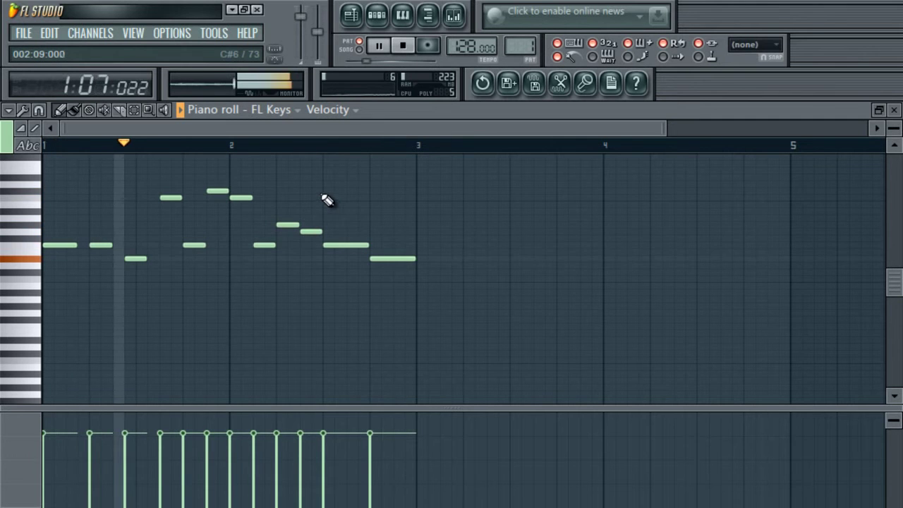
{"action": "left_click_drag", "start_coordinate": [296, 215], "coordinate": [32, 310]}
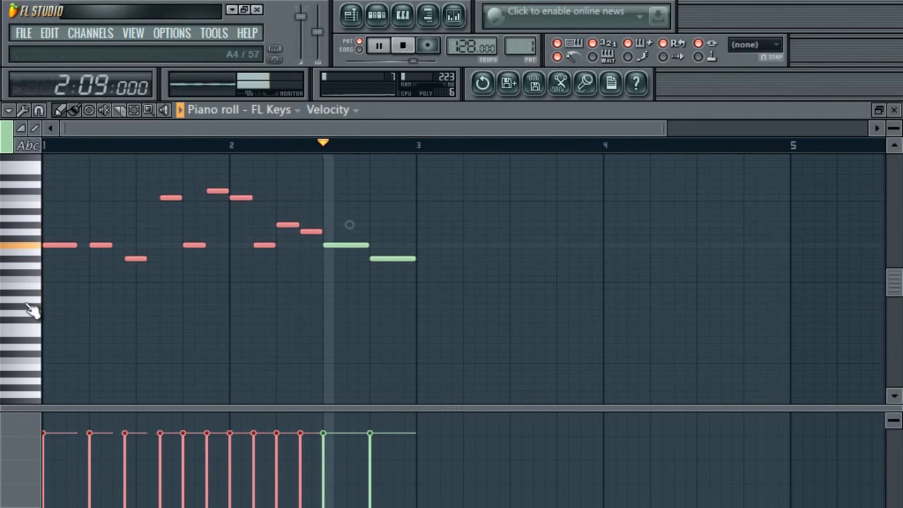
{"action": "left_click_drag", "start_coordinate": [56, 243], "coordinate": [438, 245]}
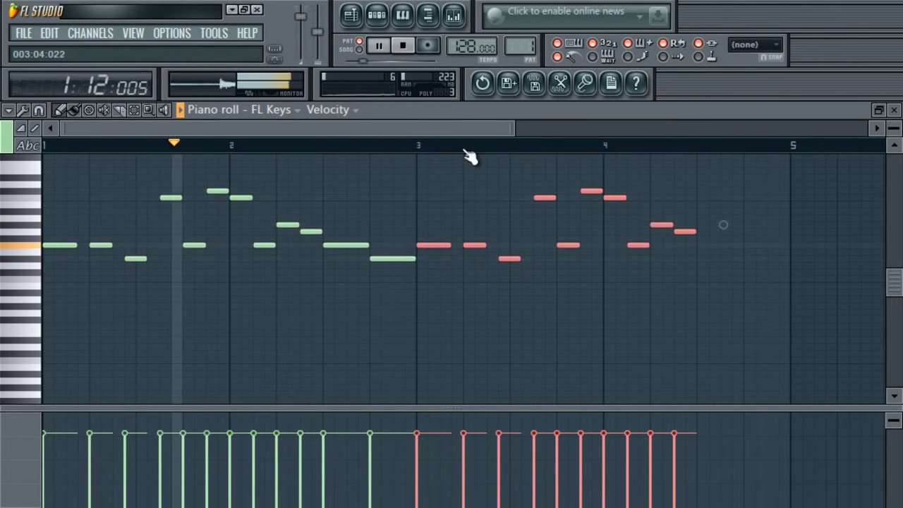
- End the repeated phrase in bar 4 with four-step F5 and G5 notes, and stop playback
{"action": "left_click_drag", "start_coordinate": [462, 126], "coordinate": [595, 161]}
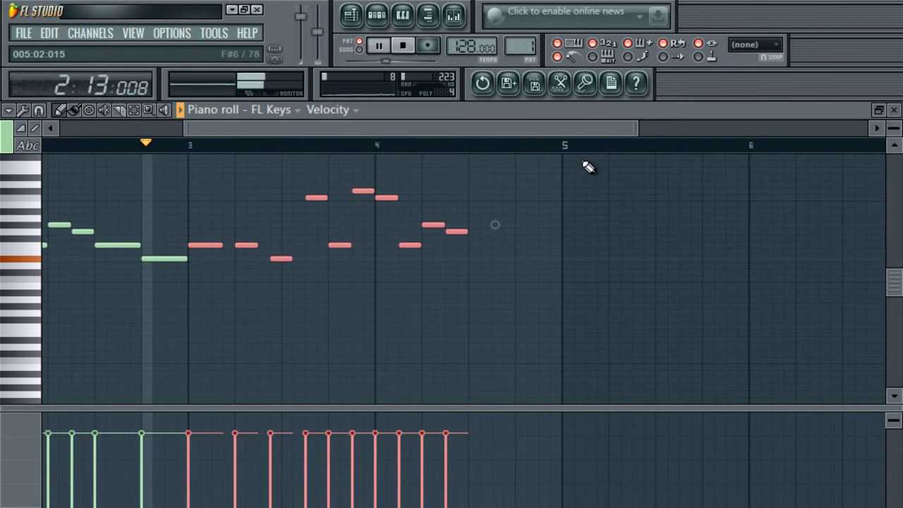
{"action": "left_click", "coordinate": [475, 247]}
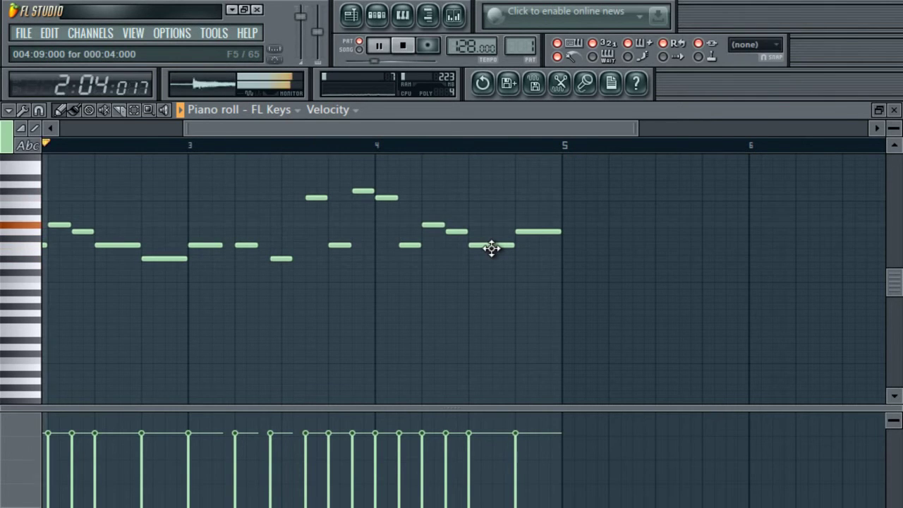
{"action": "left_click_drag", "start_coordinate": [451, 132], "coordinate": [208, 144]}
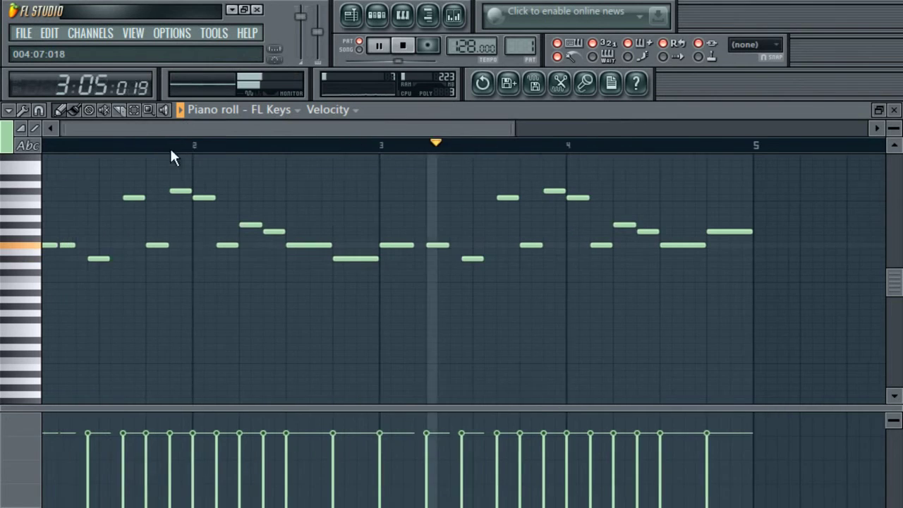
{"action": "left_click_drag", "start_coordinate": [512, 127], "coordinate": [732, 141]}
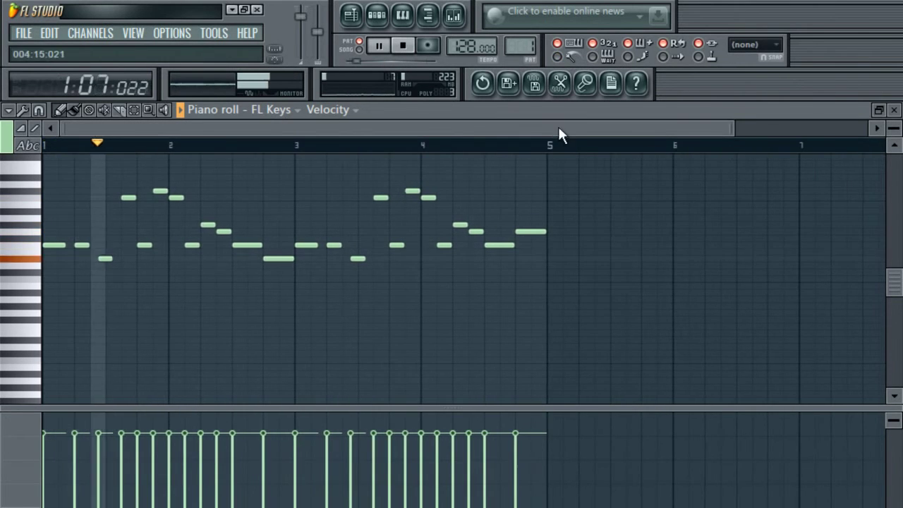
{"action": "key", "text": "space"}
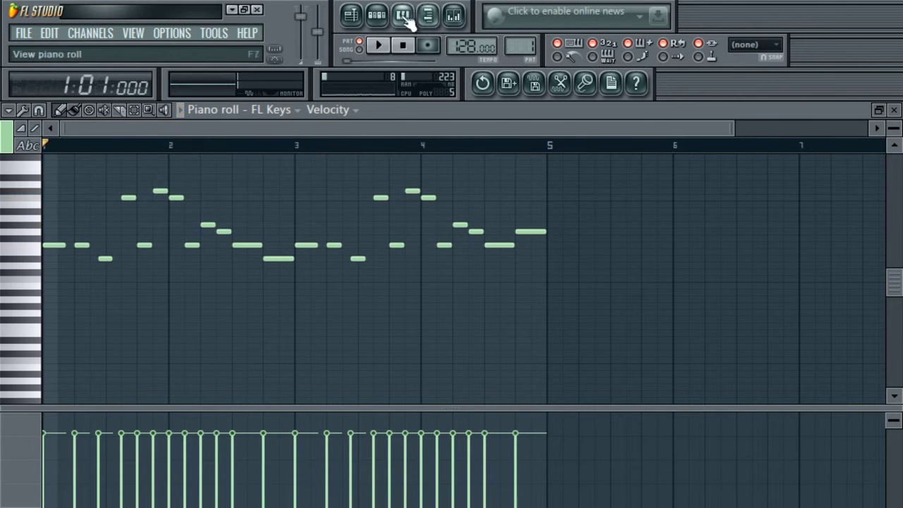
{"action": "left_click", "coordinate": [376, 15]}
{"action": "right_click", "coordinate": [124, 168]}
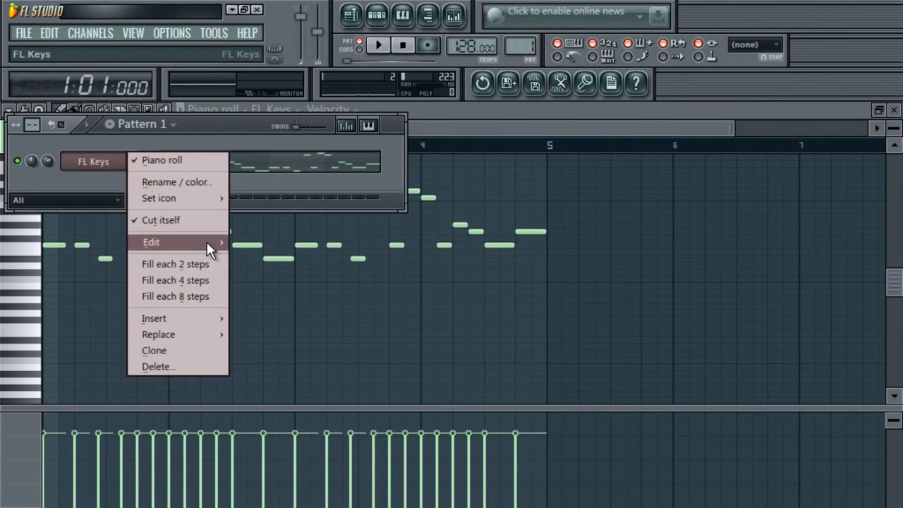
{"action": "left_click", "coordinate": [250, 259]}
{"action": "right_click", "coordinate": [129, 151]}
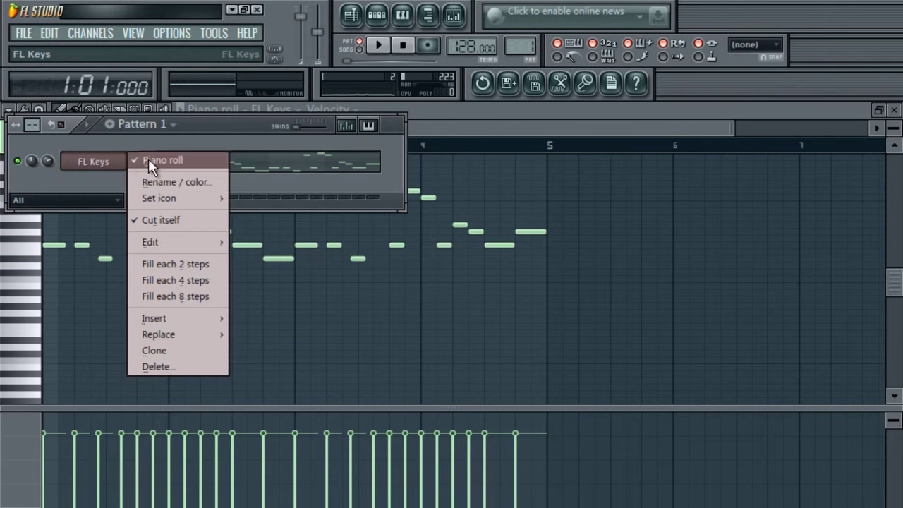
{"action": "left_click", "coordinate": [148, 158]}
{"action": "right_click", "coordinate": [121, 158]}
{"action": "left_click", "coordinate": [250, 112]}
- Copy the whole four-bar melody and paste it into the FL Keys piano roll of pattern 2
{"action": "key", "text": "F7"}
{"action": "left_click_drag", "start_coordinate": [200, 128], "coordinate": [628, 155]}
{"action": "left_click_drag", "start_coordinate": [898, 263], "coordinate": [897, 266]}
{"action": "left_click_drag", "start_coordinate": [733, 154], "coordinate": [17, 365]}
{"action": "left_click_drag", "start_coordinate": [518, 48], "coordinate": [521, 42]}
{"action": "key", "text": "ctrl+v"}
- Add a C4 note below the melody at the start of bar 1 and make it three steps long
{"action": "scroll", "coordinate": [734, 284], "scroll_direction": "down", "scroll_amount": 4}
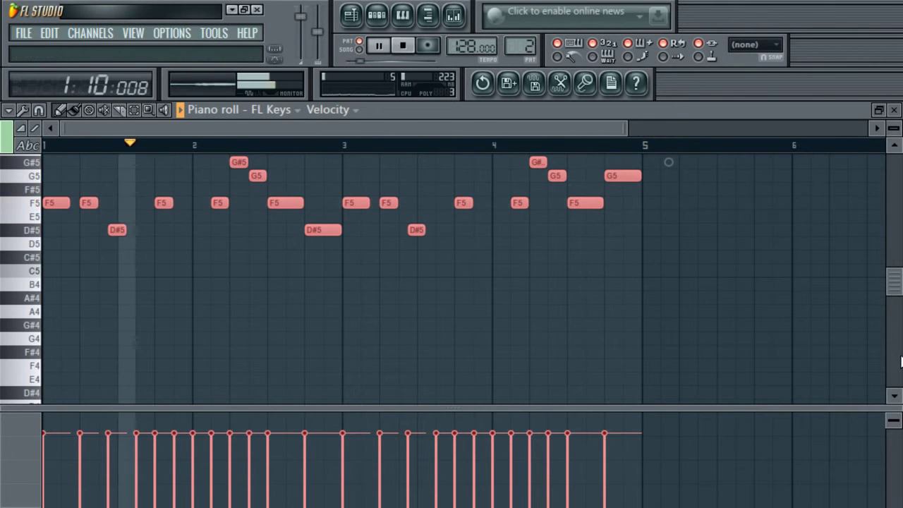
{"action": "left_click_drag", "start_coordinate": [890, 282], "coordinate": [894, 303]}
{"action": "left_click", "coordinate": [49, 274]}
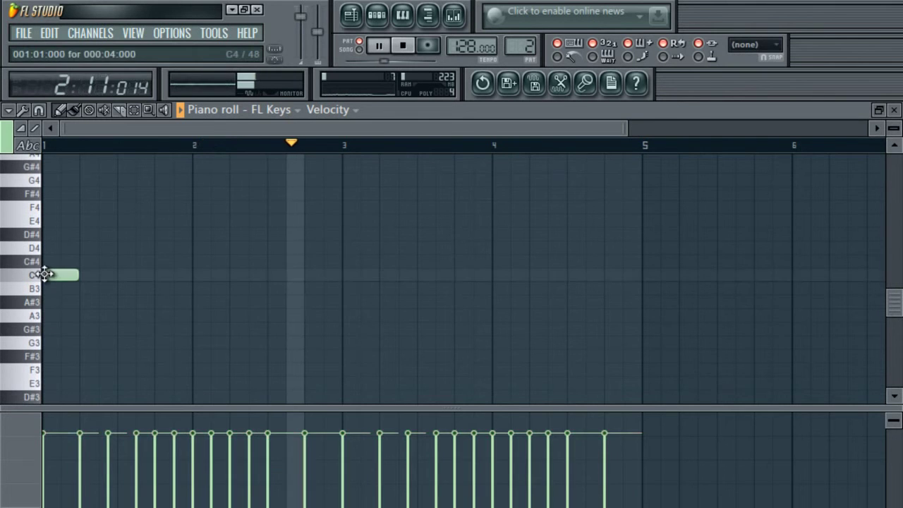
{"action": "left_click_drag", "start_coordinate": [625, 127], "coordinate": [435, 128]}
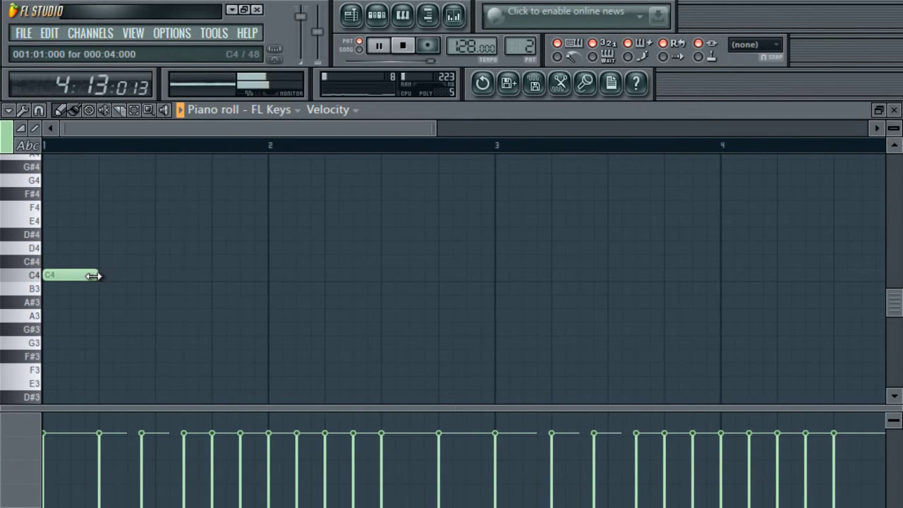
{"action": "left_click_drag", "start_coordinate": [90, 276], "coordinate": [105, 282]}
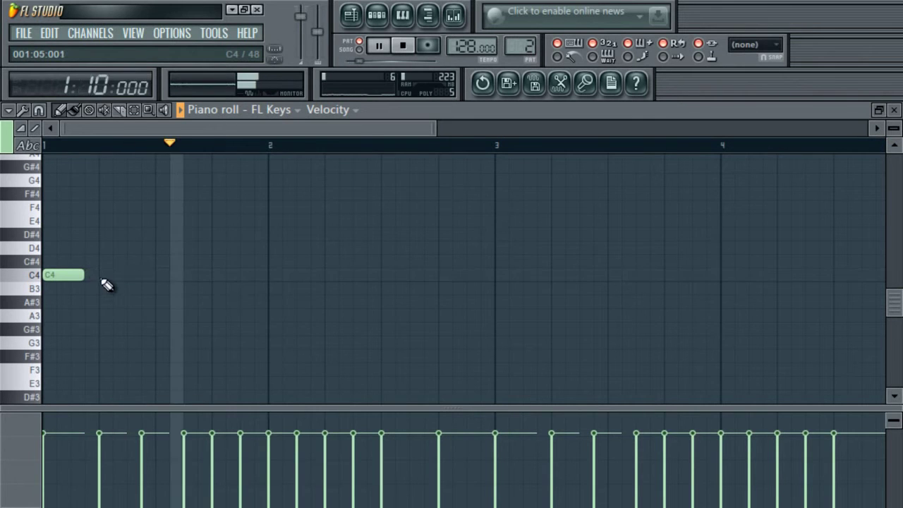
- Add two-step C4 notes on steps 5, 8, 11 and 13, a C#4 on step 15, and a C4 at the start of bar 2
{"action": "left_click_drag", "start_coordinate": [141, 274], "coordinate": [127, 274]}
{"action": "left_click", "coordinate": [145, 275]}
{"action": "left_click", "coordinate": [187, 274]}
{"action": "left_click", "coordinate": [214, 276]}
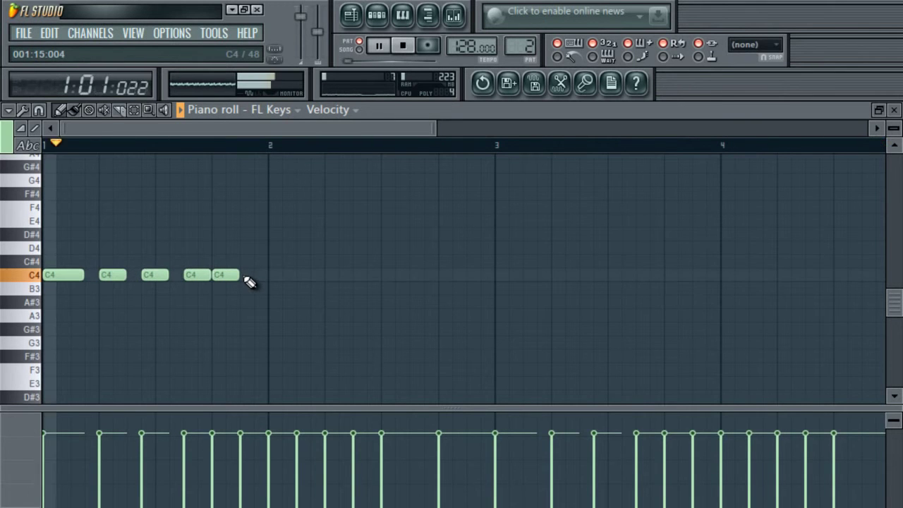
{"action": "left_click", "coordinate": [242, 268]}
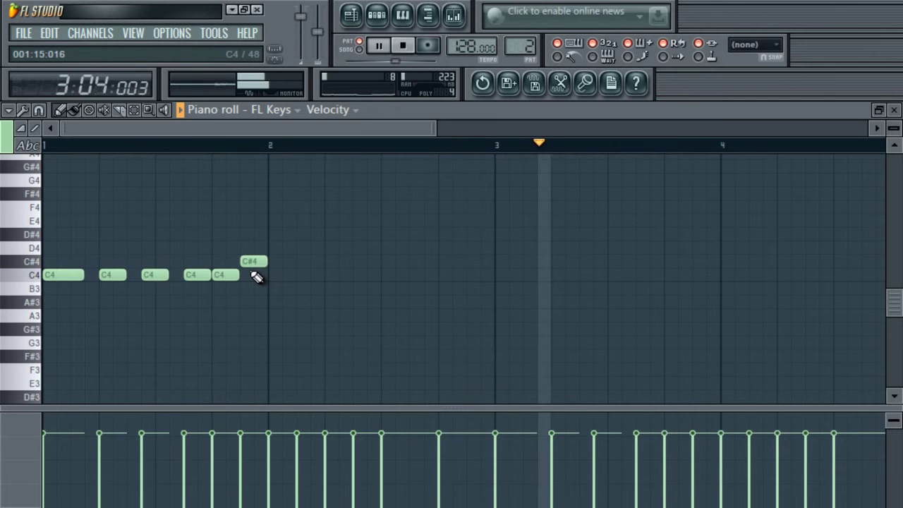
{"action": "left_click", "coordinate": [271, 276]}
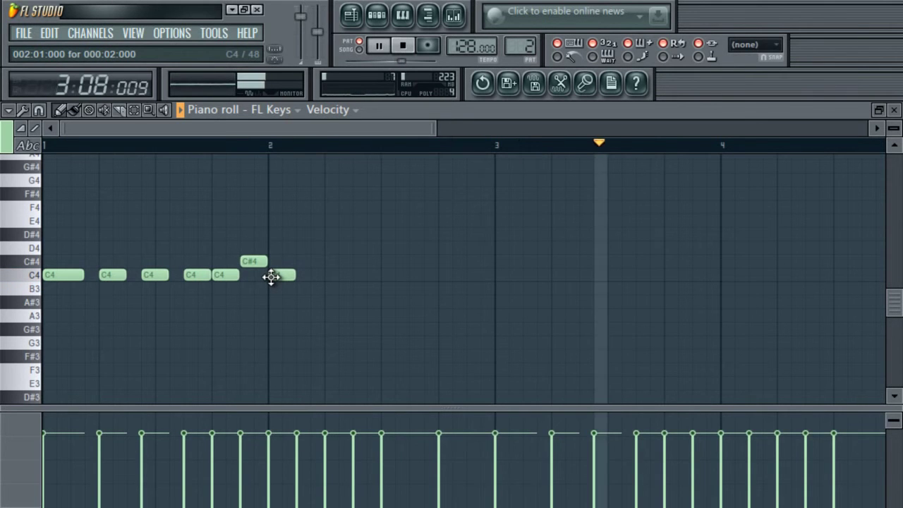
- Continue the lower line in bar 2 with two-step F4, G#4 and G4 notes on steps 3, 5 and 7
{"action": "left_click", "coordinate": [307, 235]}
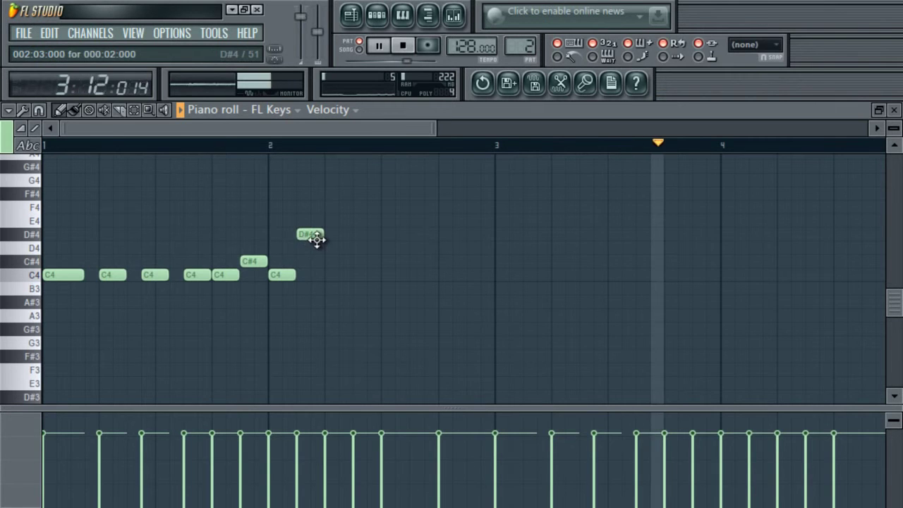
{"action": "left_click", "coordinate": [326, 193]}
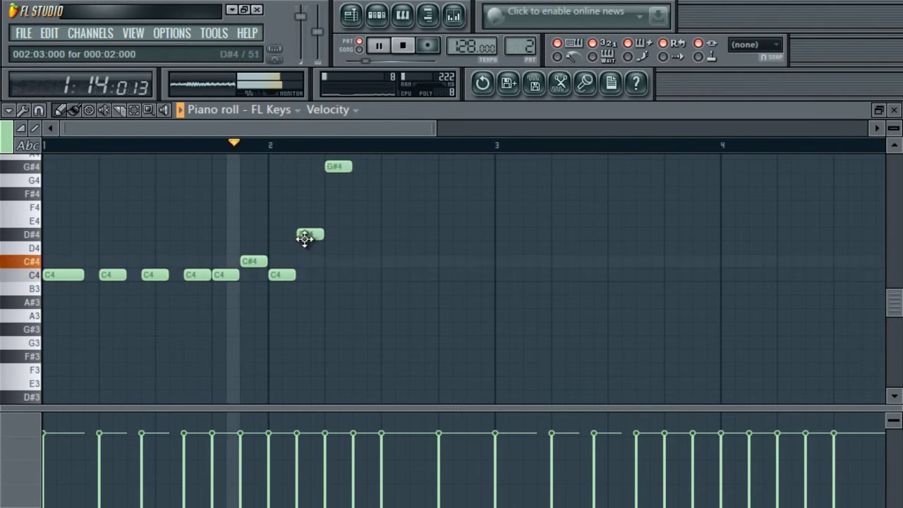
{"action": "left_click_drag", "start_coordinate": [306, 234], "coordinate": [309, 209]}
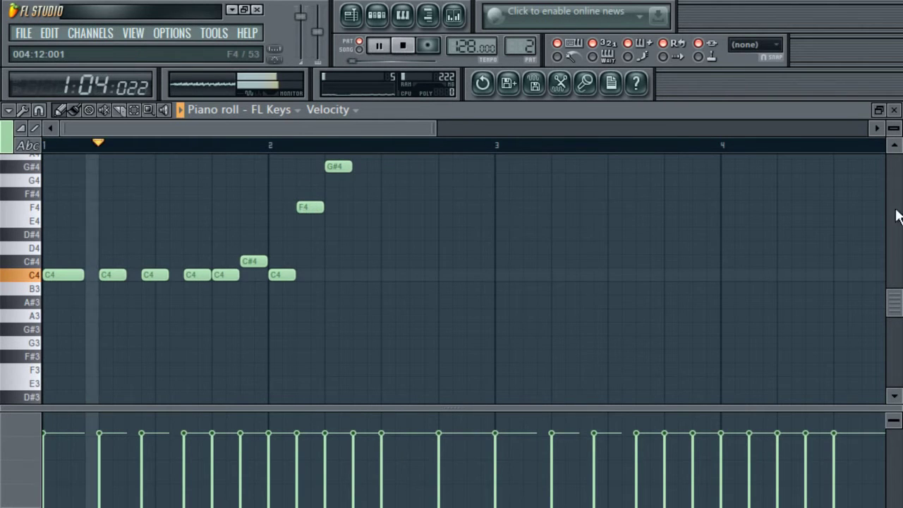
{"action": "mouse_move", "coordinate": [900, 311]}
{"action": "left_mouse_down"}
{"action": "mouse_move", "coordinate": [890, 278]}
{"action": "mouse_move", "coordinate": [893, 296]}
{"action": "left_mouse_up"}
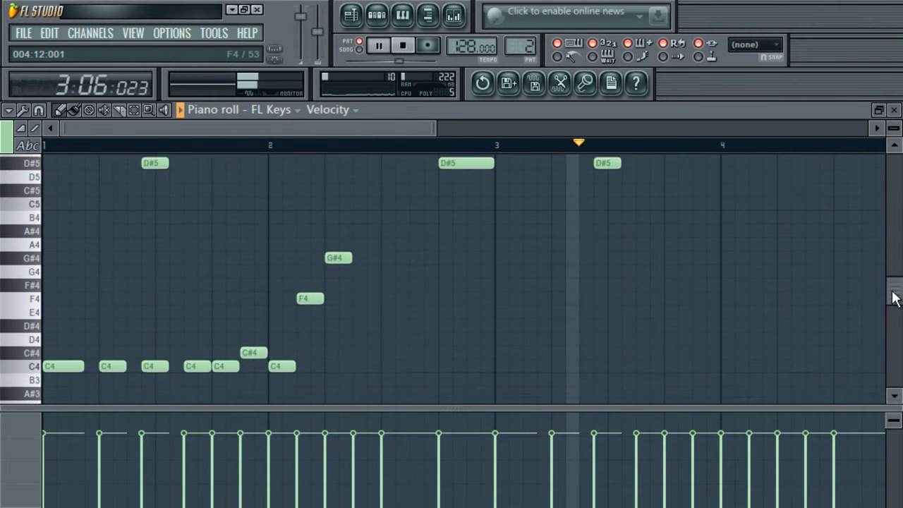
{"action": "left_click", "coordinate": [355, 268]}
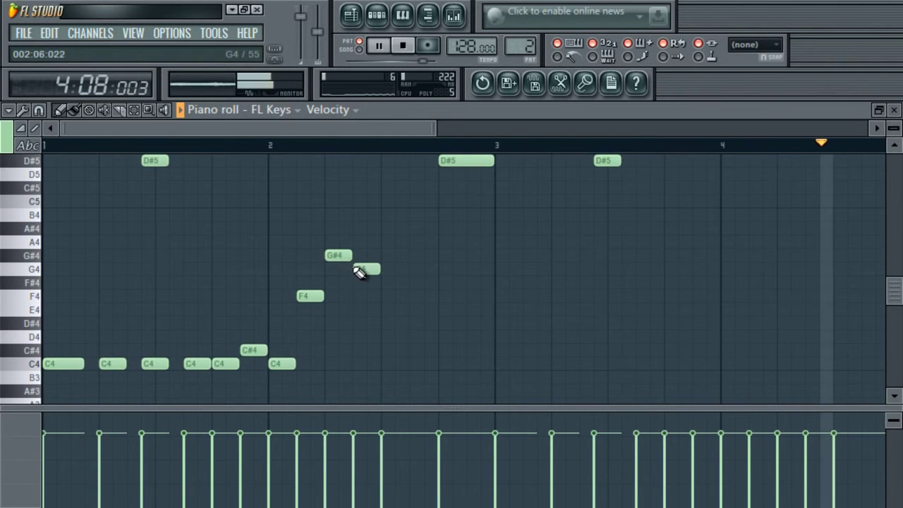
- Finish bar 2 of the lower line with four-step F4 and D#4 notes on steps 9 and 13
{"action": "left_click", "coordinate": [384, 296]}
{"action": "left_click_drag", "start_coordinate": [404, 296], "coordinate": [436, 303]}
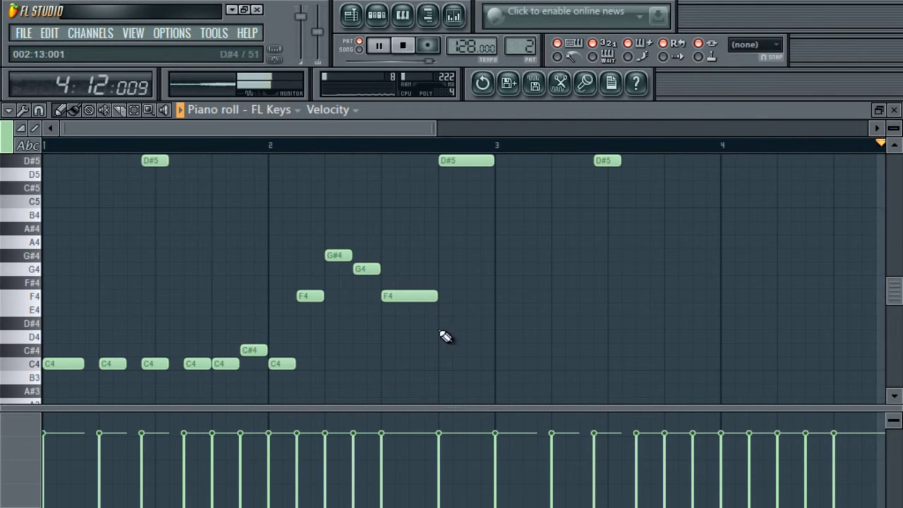
{"action": "left_click_drag", "start_coordinate": [431, 325], "coordinate": [429, 325]}
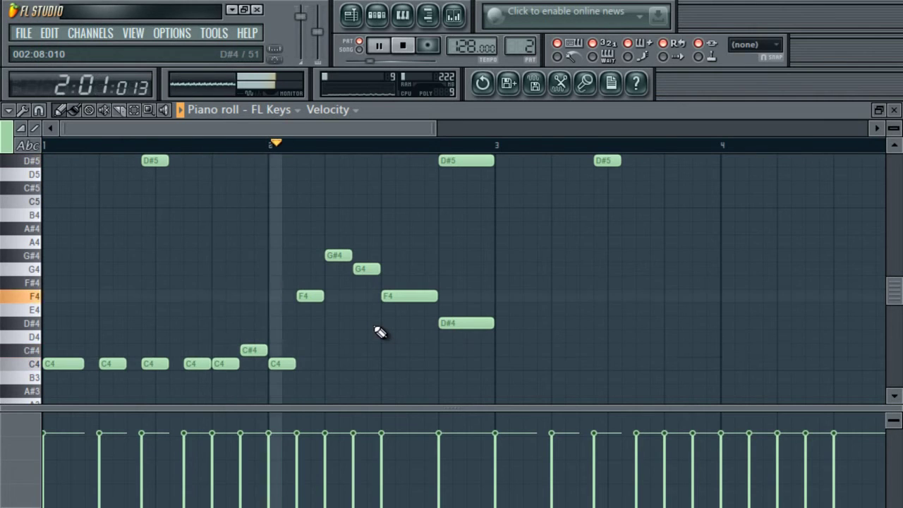
- Copy the five C4 notes of bar 1 to the start of bar 3 at D#4, and add a two-step F4 on step 15
{"action": "left_click_drag", "start_coordinate": [432, 127], "coordinate": [496, 159]}
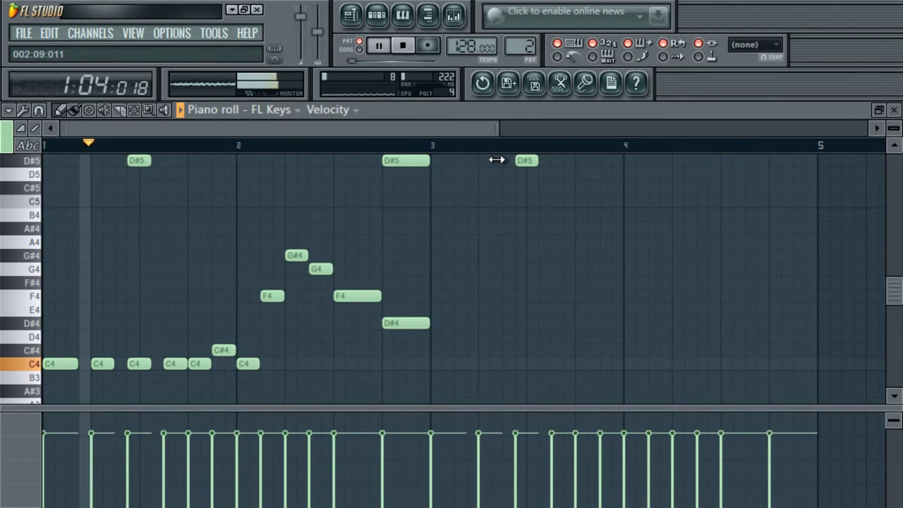
{"action": "left_click_drag", "start_coordinate": [59, 346], "coordinate": [202, 391]}
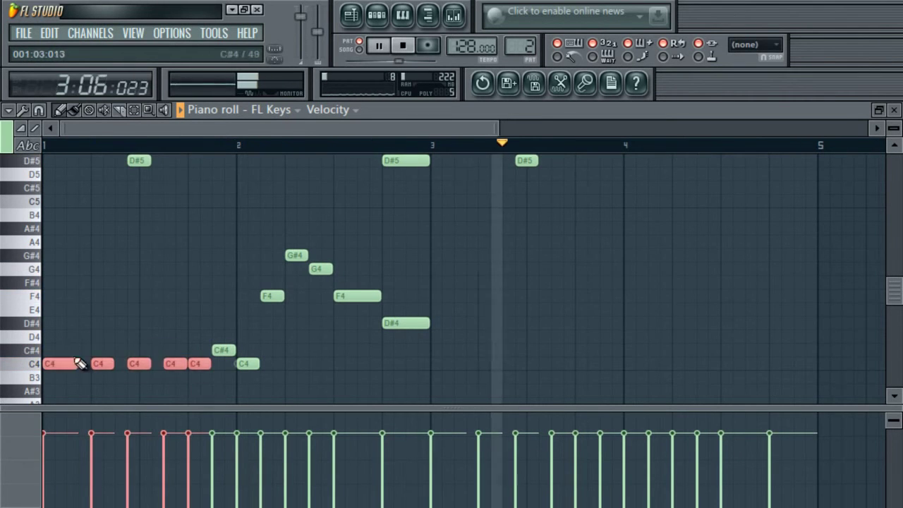
{"action": "left_click_drag", "start_coordinate": [95, 361], "coordinate": [454, 318]}
{"action": "left_click_drag", "start_coordinate": [353, 130], "coordinate": [534, 144]}
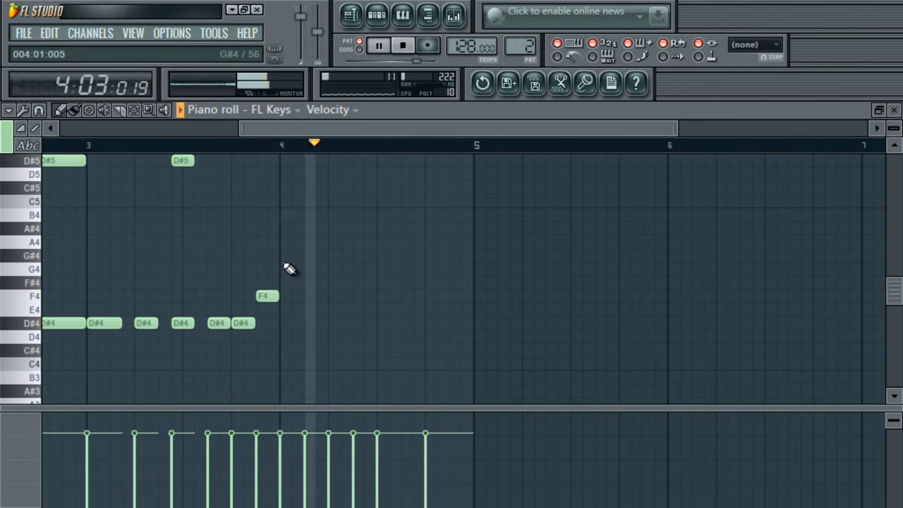
- Raise the last two lower notes of bar 3 to F4 and C#5, and add a two-step C5 at the start of bar 4
{"action": "left_click_drag", "start_coordinate": [373, 129], "coordinate": [326, 132]}
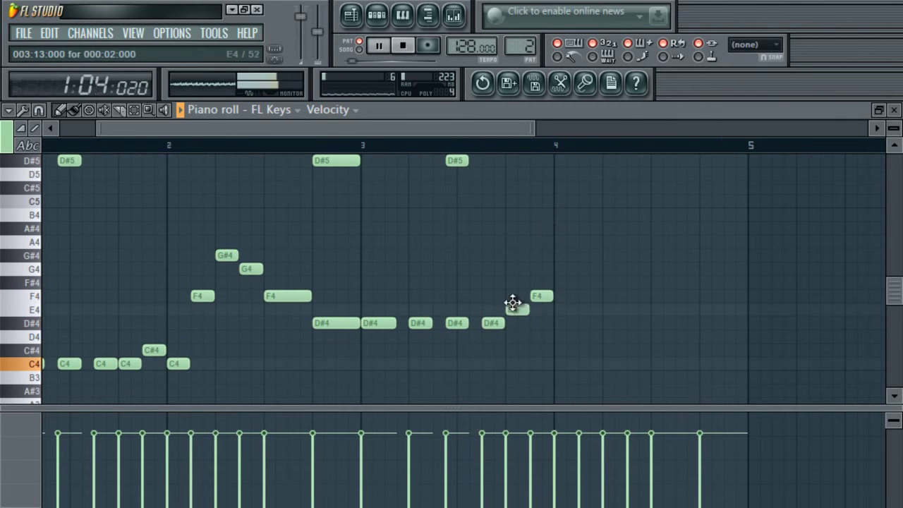
{"action": "left_click_drag", "start_coordinate": [539, 227], "coordinate": [544, 197]}
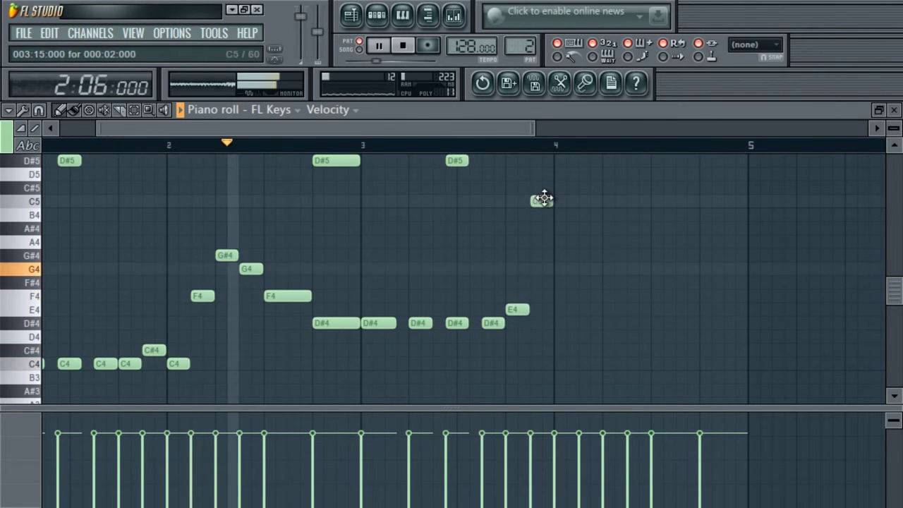
{"action": "left_click_drag", "start_coordinate": [543, 202], "coordinate": [550, 188]}
{"action": "left_click", "coordinate": [564, 201]}
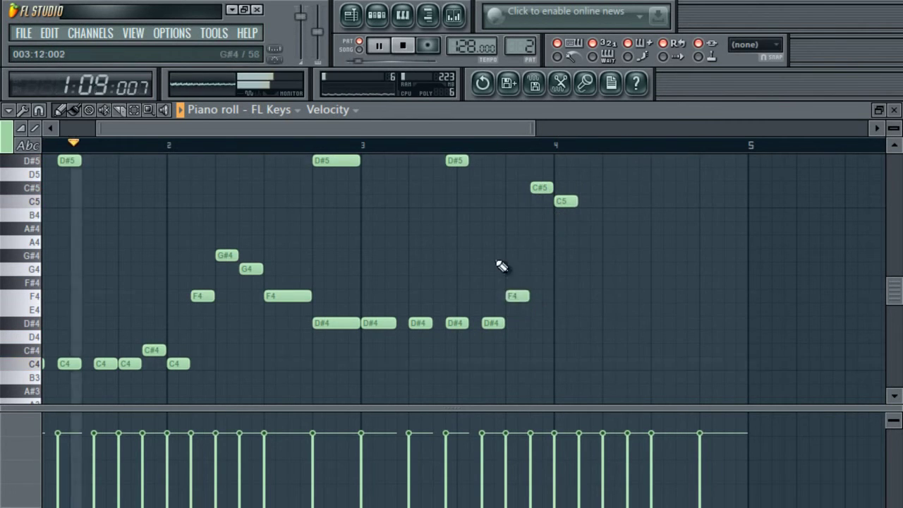
- Complete bar 4 with two-step F4, G#4 and G4 notes on steps 3, 5 and 7, and four-step F4 and G4 notes on steps 9 and 13
{"action": "left_click_drag", "start_coordinate": [481, 128], "coordinate": [517, 131]}
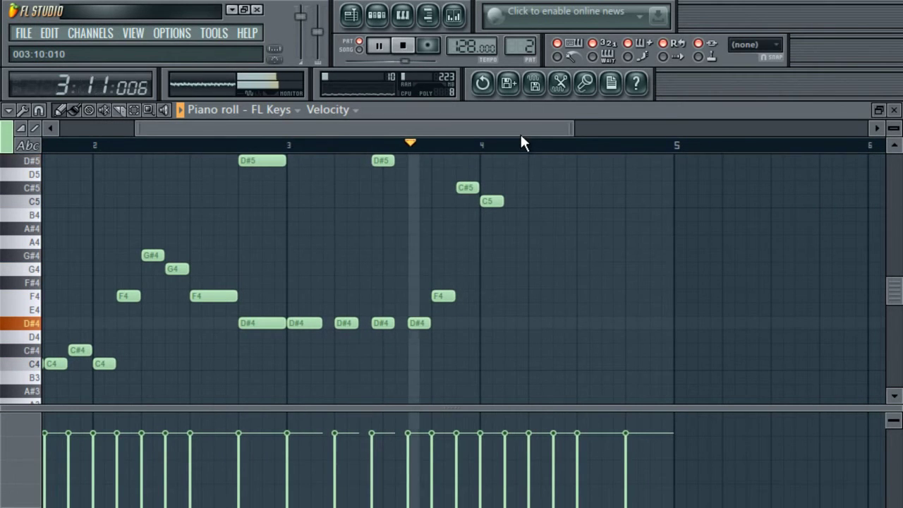
{"action": "left_click_drag", "start_coordinate": [520, 132], "coordinate": [550, 131]}
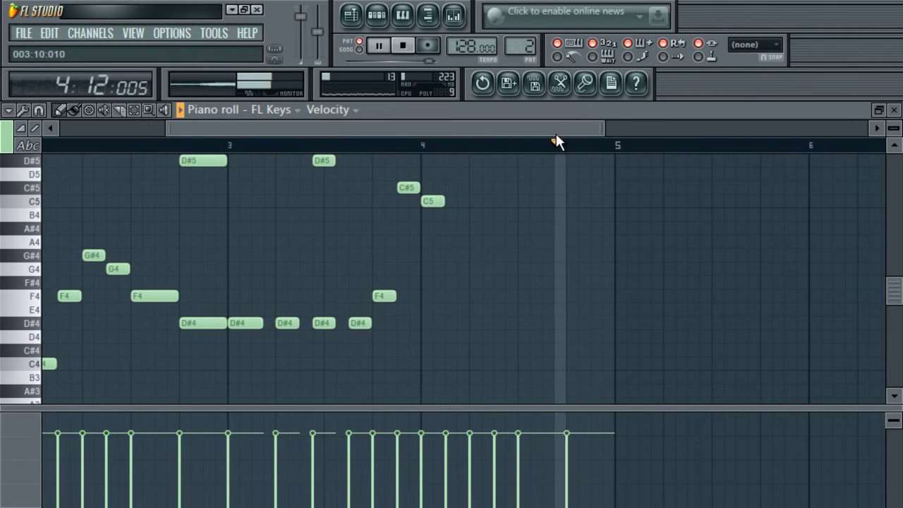
{"action": "left_click", "coordinate": [449, 296]}
{"action": "left_click_drag", "start_coordinate": [487, 255], "coordinate": [480, 251]}
{"action": "left_click", "coordinate": [496, 269]}
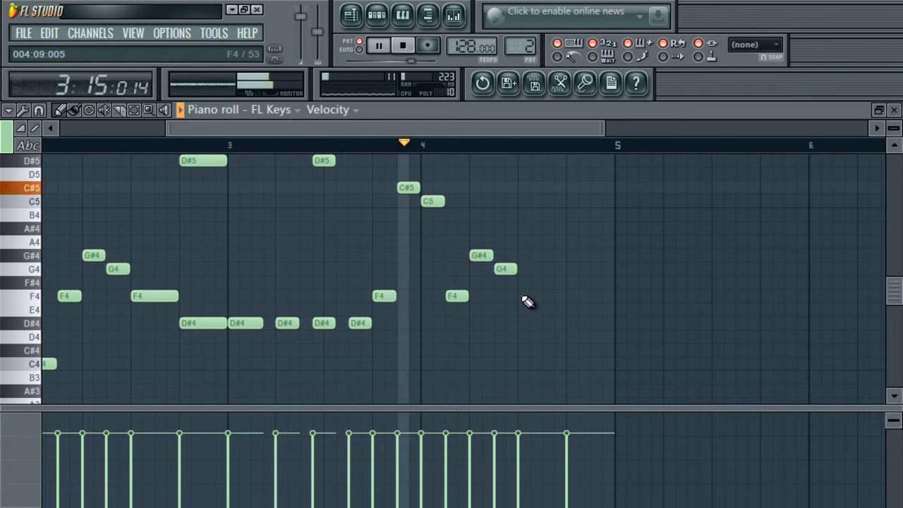
{"action": "left_click", "coordinate": [523, 297]}
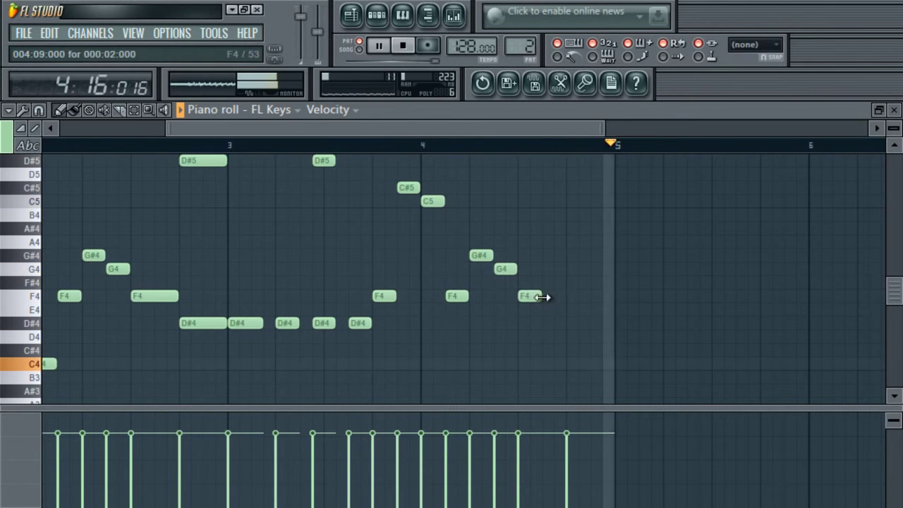
{"action": "left_click_drag", "start_coordinate": [593, 269], "coordinate": [581, 268]}
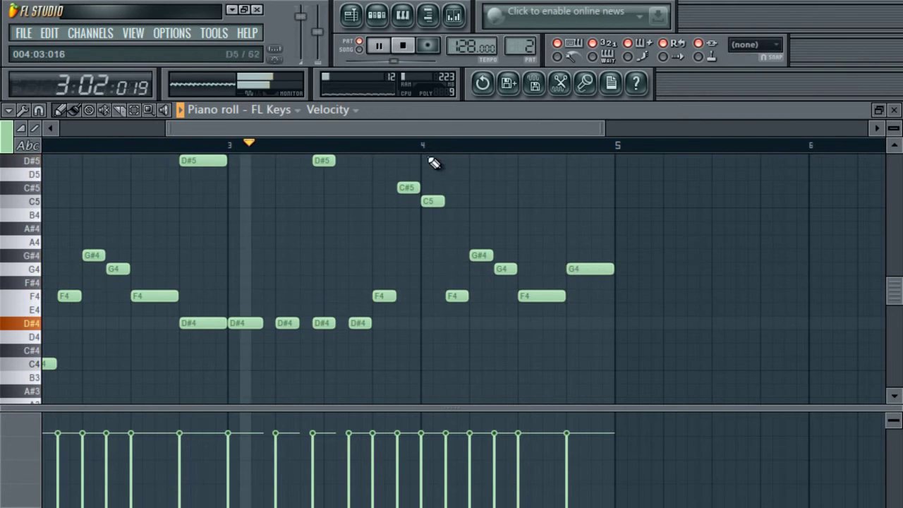
- Select all notes of pattern 2 and switch to pattern 1
{"action": "left_click_drag", "start_coordinate": [411, 128], "coordinate": [347, 128]}
{"action": "left_click_drag", "start_coordinate": [498, 126], "coordinate": [848, 243]}
{"action": "mouse_move", "coordinate": [893, 298]}
{"action": "left_mouse_down"}
{"action": "mouse_move", "coordinate": [893, 269]}
{"action": "mouse_move", "coordinate": [894, 297]}
{"action": "mouse_move", "coordinate": [894, 286]}
{"action": "left_mouse_up"}
{"action": "left_click_drag", "start_coordinate": [846, 130], "coordinate": [868, 131]}
{"action": "key", "text": "ctrl+a"}
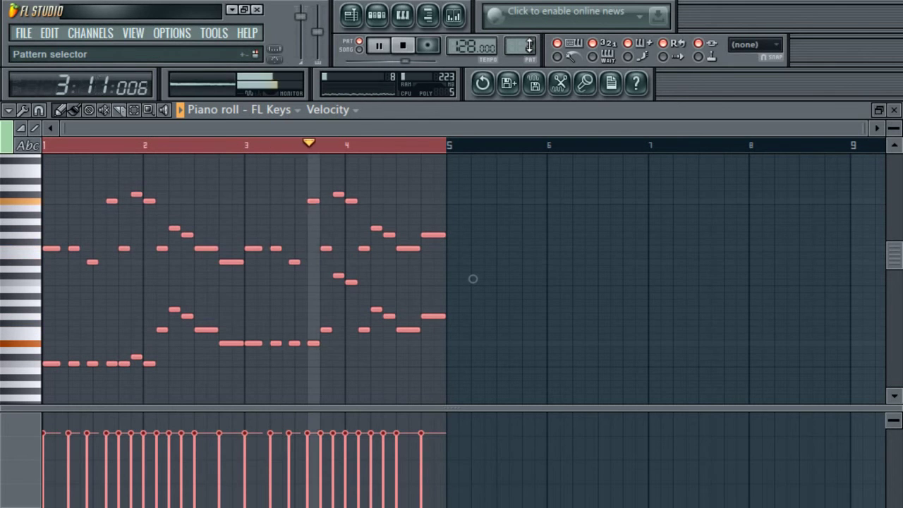
{"action": "key", "text": "space"}
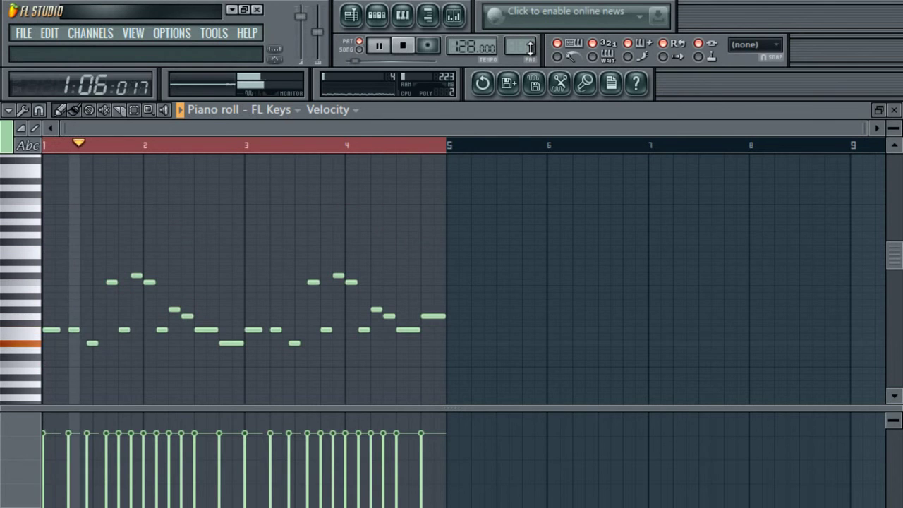
- Try one-bar F4 and C4 notes below the melody in bar 1 of pattern 1
{"action": "scroll", "coordinate": [452, 278], "scroll_direction": "down", "scroll_amount": 3}
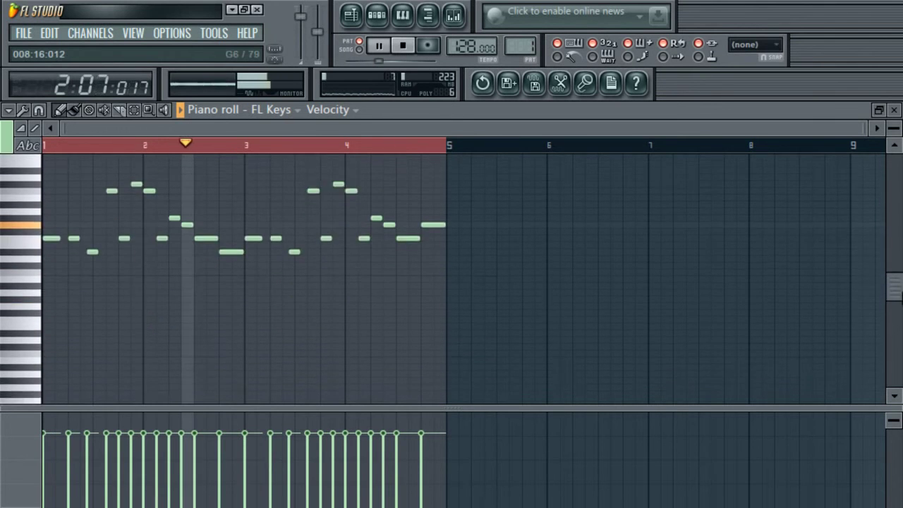
{"action": "scroll", "coordinate": [572, 350], "scroll_direction": "down", "scroll_amount": 1}
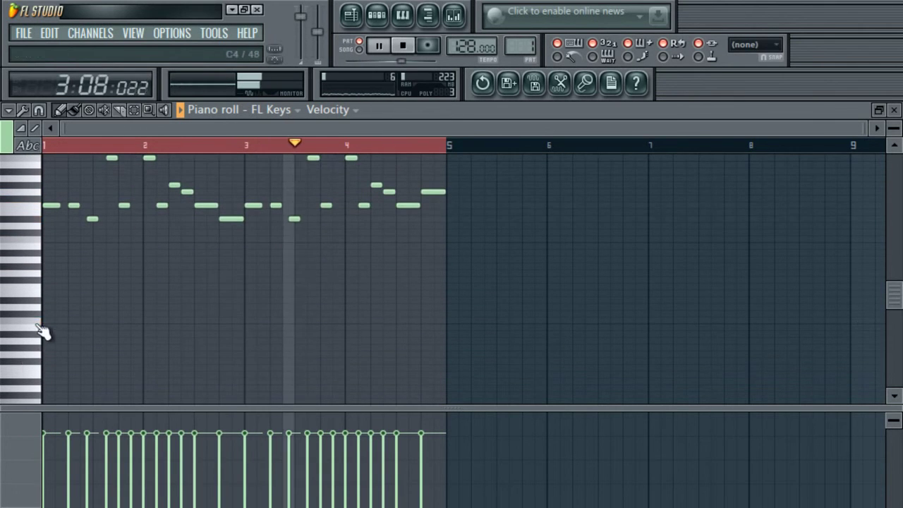
{"action": "left_click", "coordinate": [47, 286]}
{"action": "left_click_drag", "start_coordinate": [70, 287], "coordinate": [143, 289]}
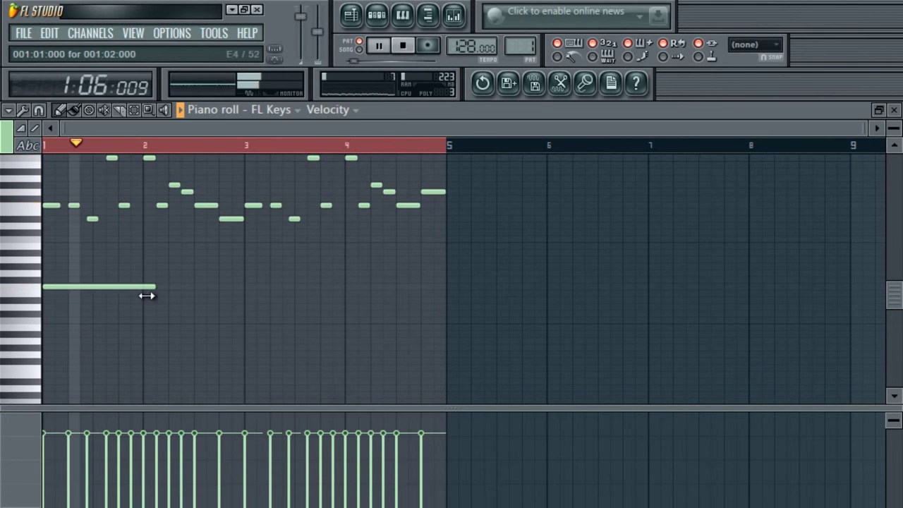
{"action": "left_click", "coordinate": [46, 320]}
{"action": "left_click", "coordinate": [402, 46]}
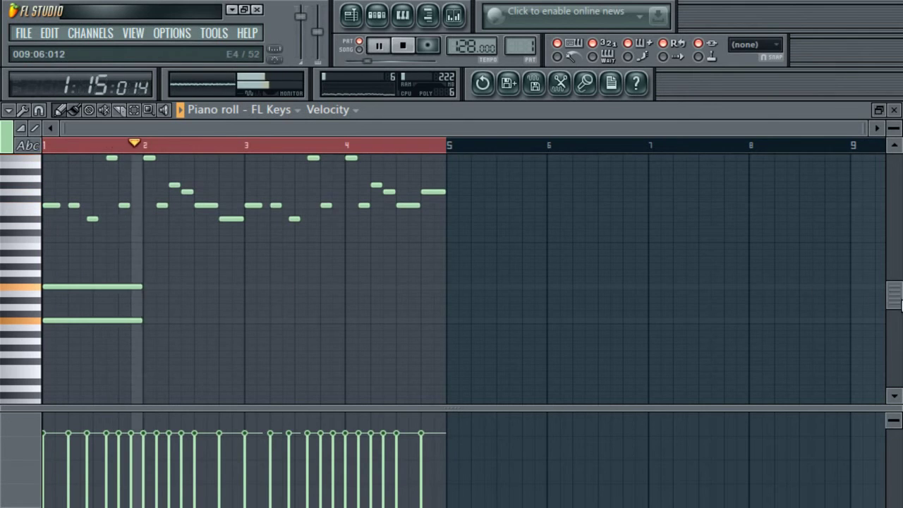
- Try one-bar G4 and D4 notes in bar 2, and lower them to D#4 and B3
{"action": "scroll", "coordinate": [896, 303], "scroll_direction": "up", "scroll_amount": 2}
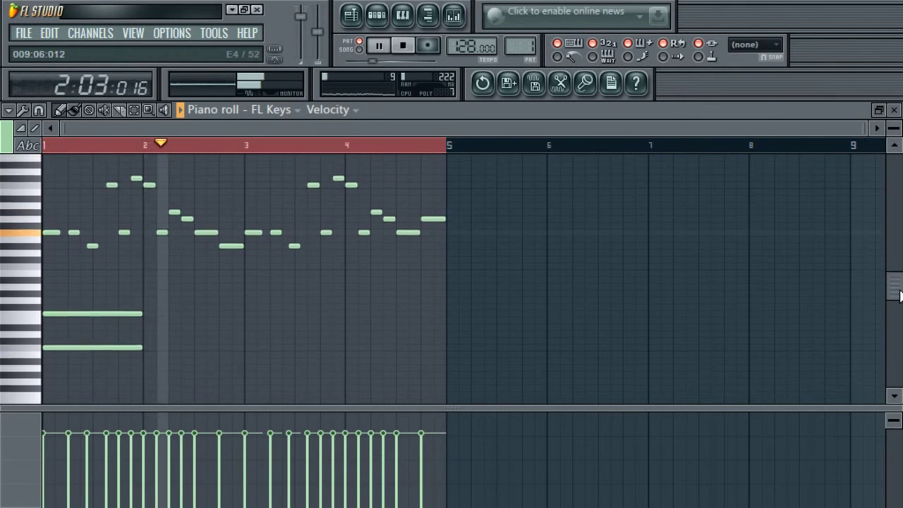
{"action": "left_click", "coordinate": [143, 302]}
{"action": "left_click", "coordinate": [142, 336]}
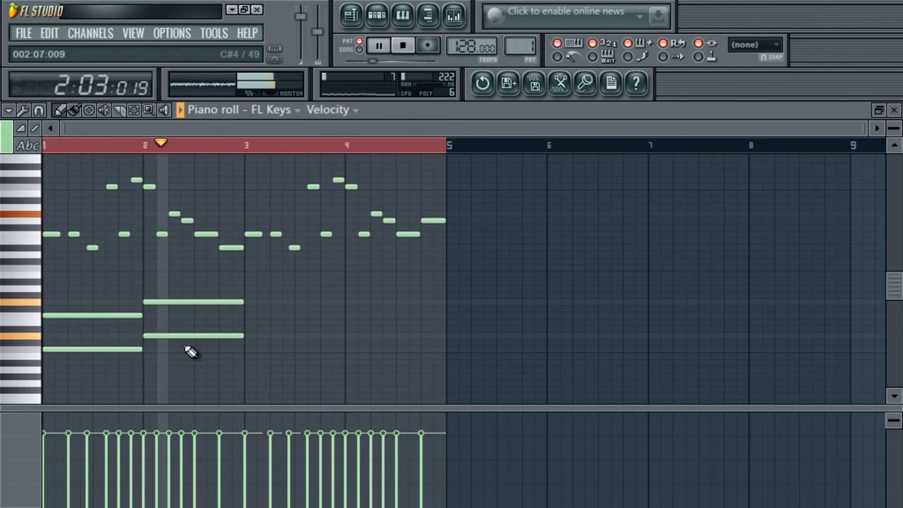
{"action": "left_click_drag", "start_coordinate": [170, 334], "coordinate": [169, 355]}
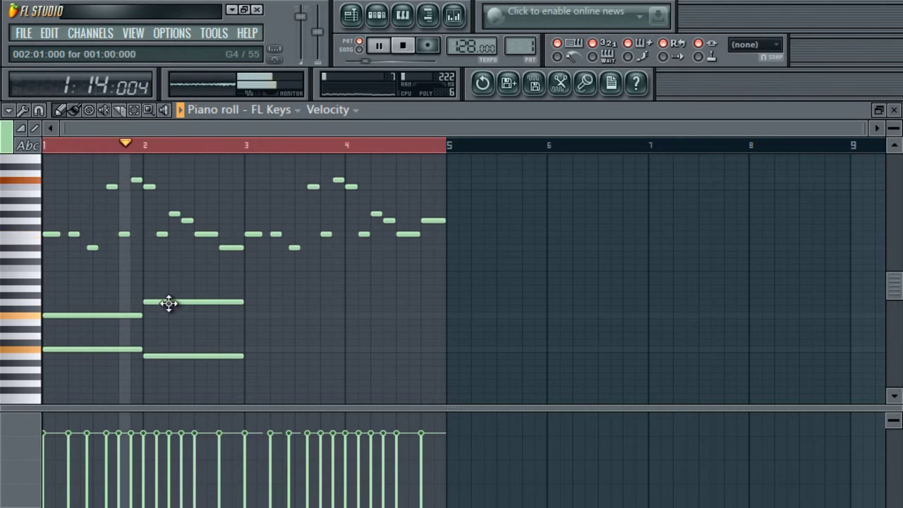
{"action": "left_click_drag", "start_coordinate": [168, 303], "coordinate": [163, 336]}
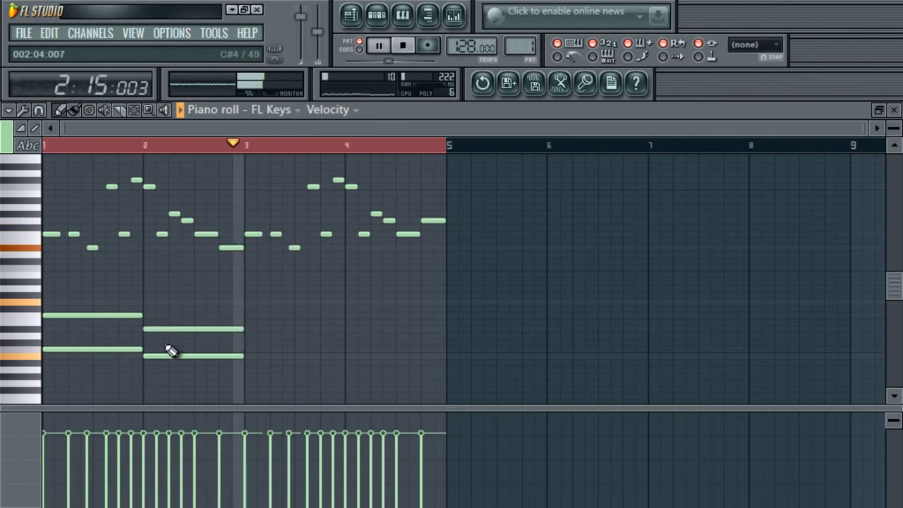
- Delete the four long notes below the melody in bars 1 and 2
{"action": "right_click", "coordinate": [166, 353]}
{"action": "right_click", "coordinate": [148, 329]}
{"action": "right_click", "coordinate": [135, 316]}
{"action": "right_click", "coordinate": [113, 349]}
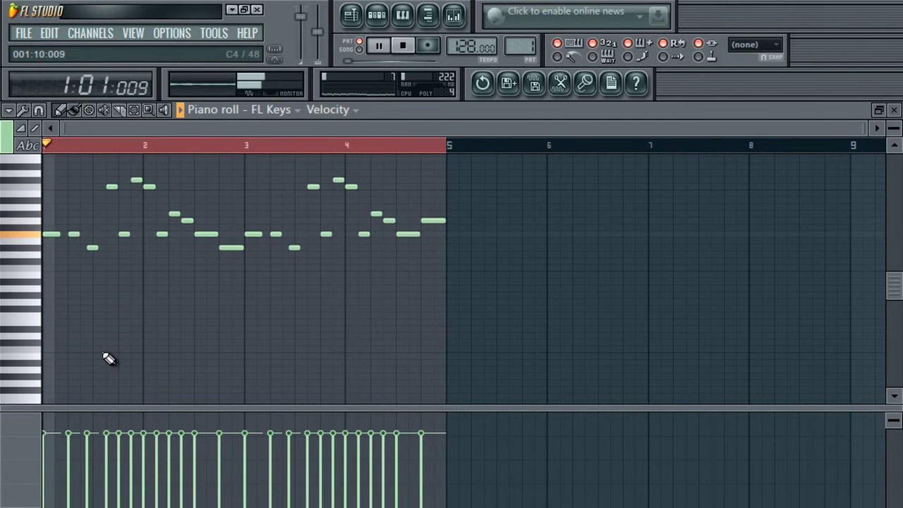
- Add a lower line of one-bar notes to pattern 1: F4 in bar 1, C#4 in bar 2, D#4 in bar 3 and C4 in bar 4
{"action": "left_click", "coordinate": [42, 315]}
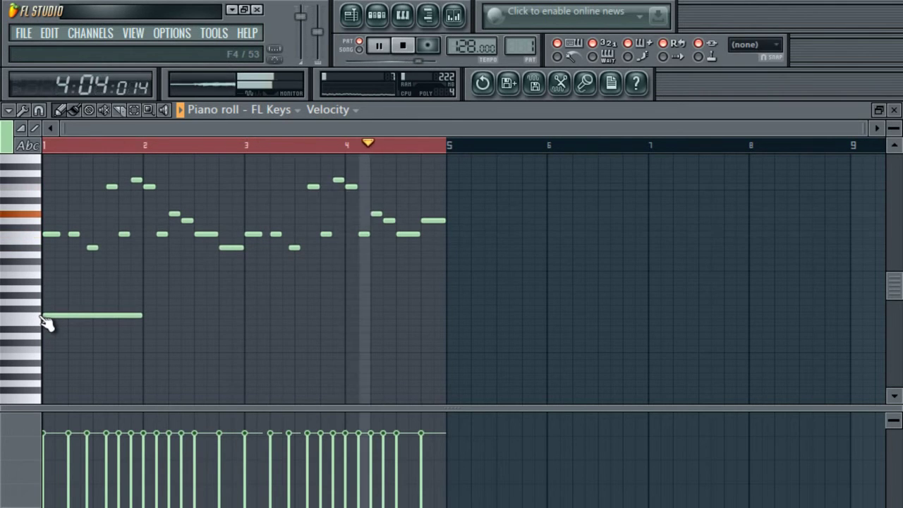
{"action": "left_click", "coordinate": [148, 342]}
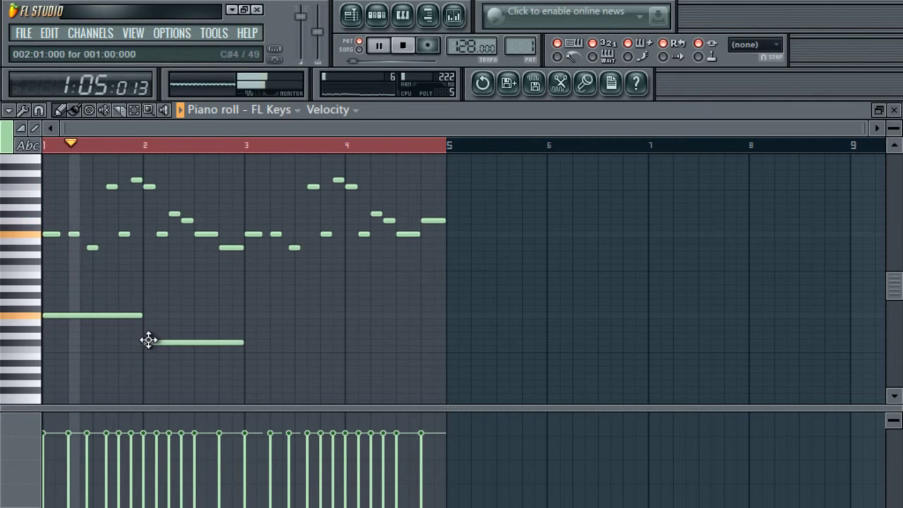
{"action": "left_click", "coordinate": [246, 328]}
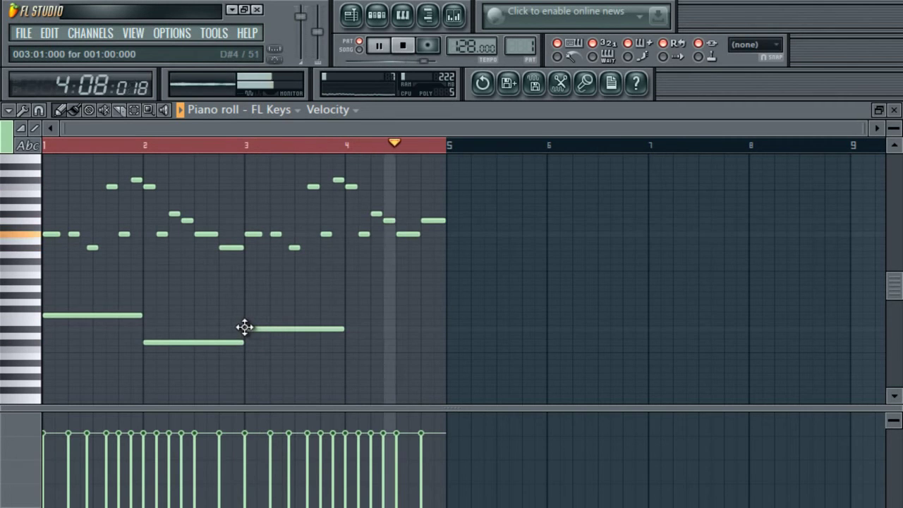
{"action": "left_click", "coordinate": [353, 349]}
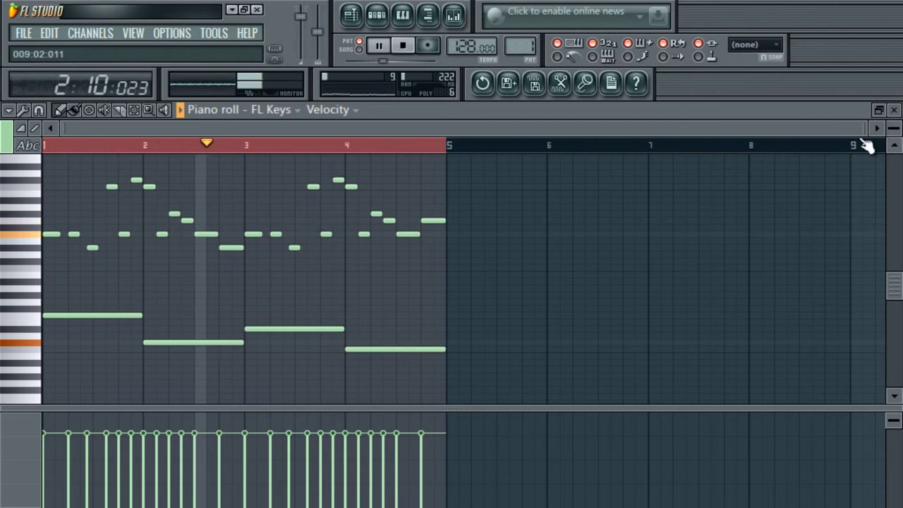
{"action": "left_click_drag", "start_coordinate": [868, 136], "coordinate": [654, 129]}
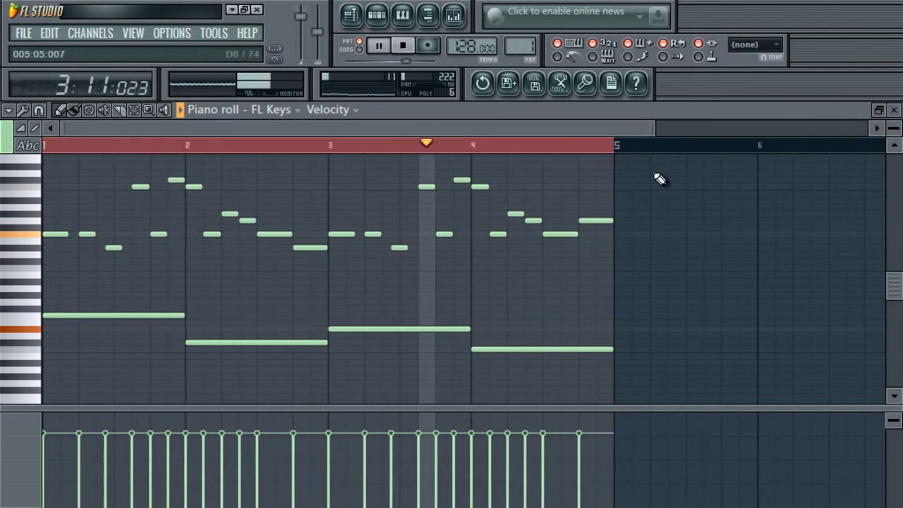
{"action": "left_click_drag", "start_coordinate": [899, 293], "coordinate": [900, 308]}
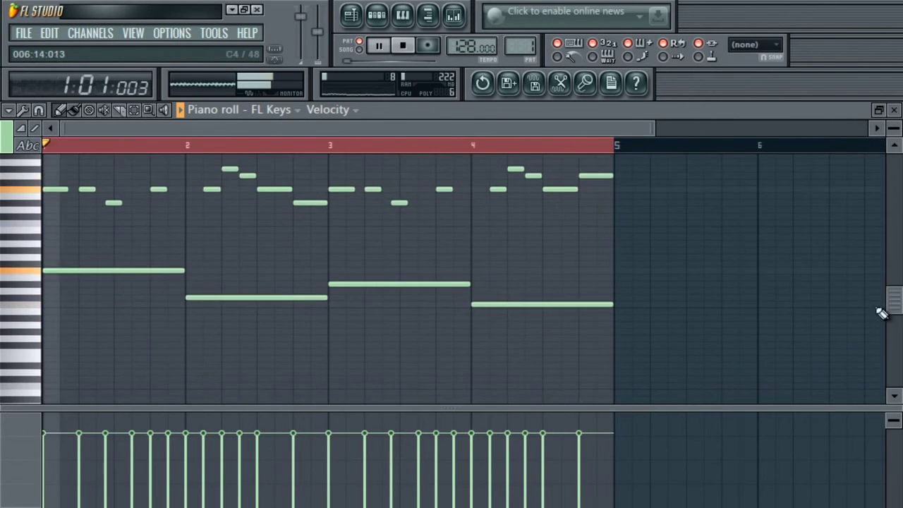
- Try a one-bar harmony note under the F4 in bar 1, shifting it between F#3 and G#3 and playing the pattern
{"action": "left_click", "coordinate": [46, 338]}
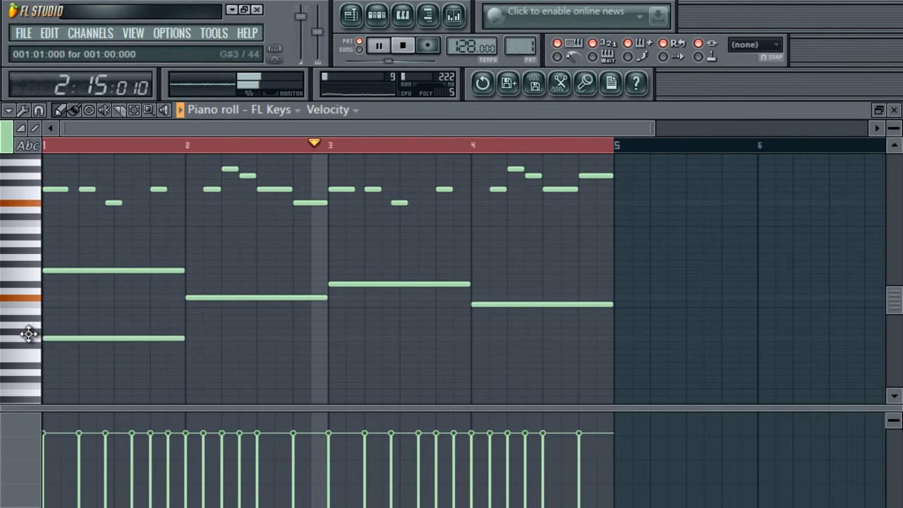
{"action": "left_click_drag", "start_coordinate": [28, 334], "coordinate": [67, 343]}
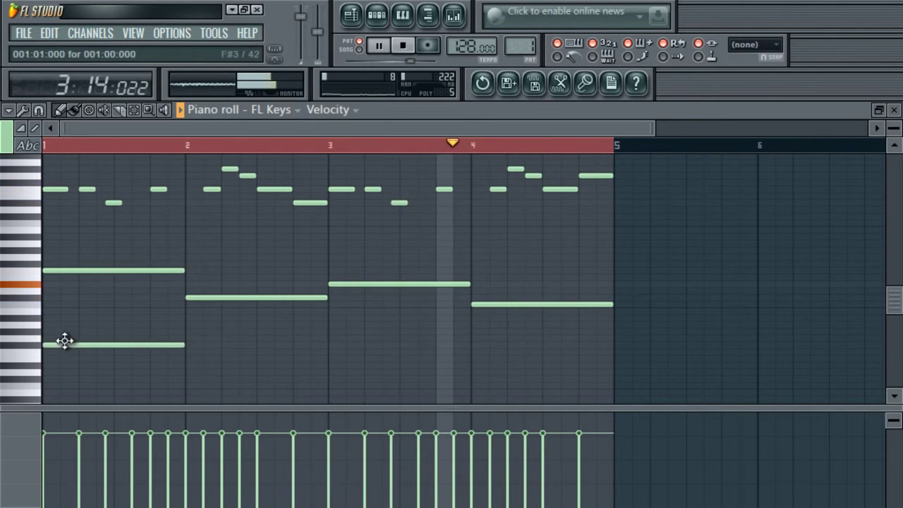
{"action": "double_click", "coordinate": [67, 343]}
{"action": "left_click", "coordinate": [224, 464]}
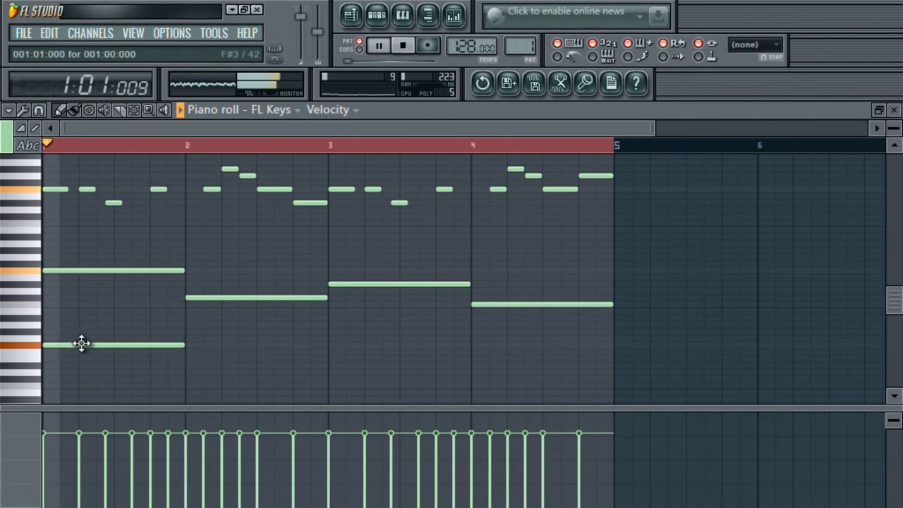
{"action": "left_click_drag", "start_coordinate": [82, 344], "coordinate": [85, 338]}
{"action": "key", "text": "space"}
{"action": "key", "text": "space"}
{"action": "key", "text": "space"}
{"action": "right_click", "coordinate": [117, 325]}
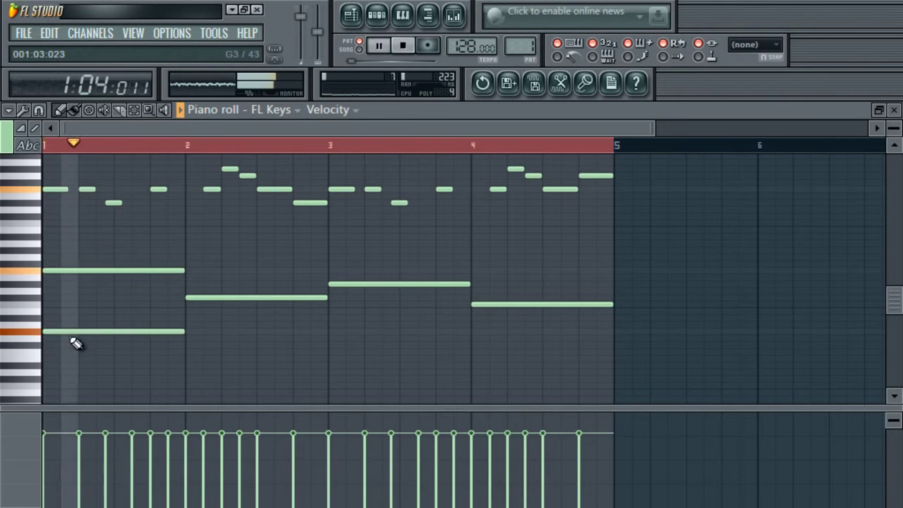
{"action": "key", "text": "space"}
{"action": "key", "text": "space"}
{"action": "key", "text": "space"}
- Try all notes of pattern 1 one octave higher, and delete the extra harmony note in bar 1
{"action": "key", "text": "ctrl+a"}
{"action": "key", "text": "ctrl+Up"}
{"action": "key", "text": "space"}
{"action": "key", "text": "space"}
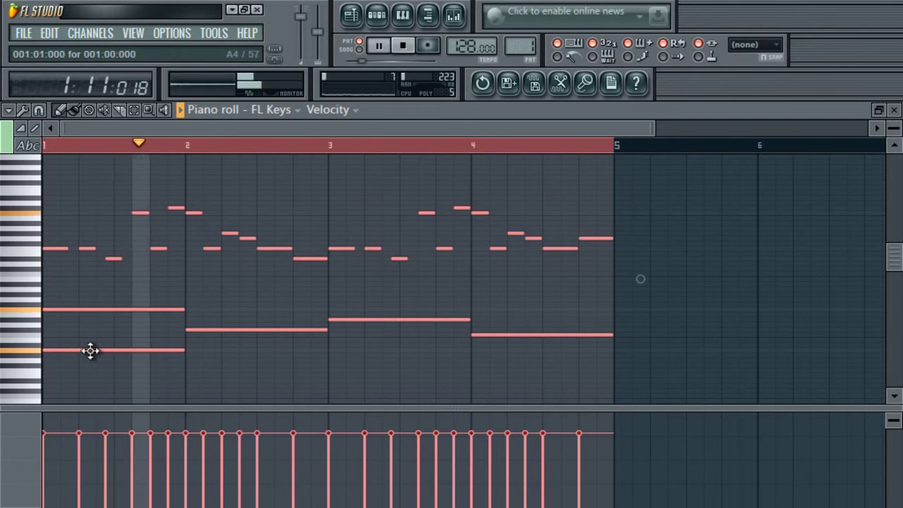
{"action": "right_click", "coordinate": [145, 346]}
{"action": "key", "text": "space"}
- Add one-bar harmony notes under the long notes: C4 in bar 1, G#3 in bar 2, A#3 in bar 3 and G3 in bar 4, and play them
{"action": "left_click", "coordinate": [45, 335]}
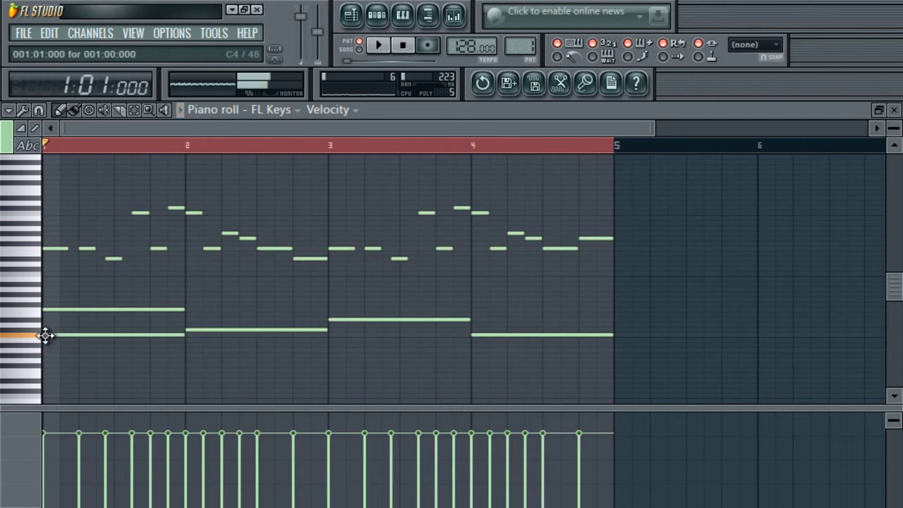
{"action": "left_click", "coordinate": [185, 354]}
{"action": "key", "text": "space"}
{"action": "key", "text": "space"}
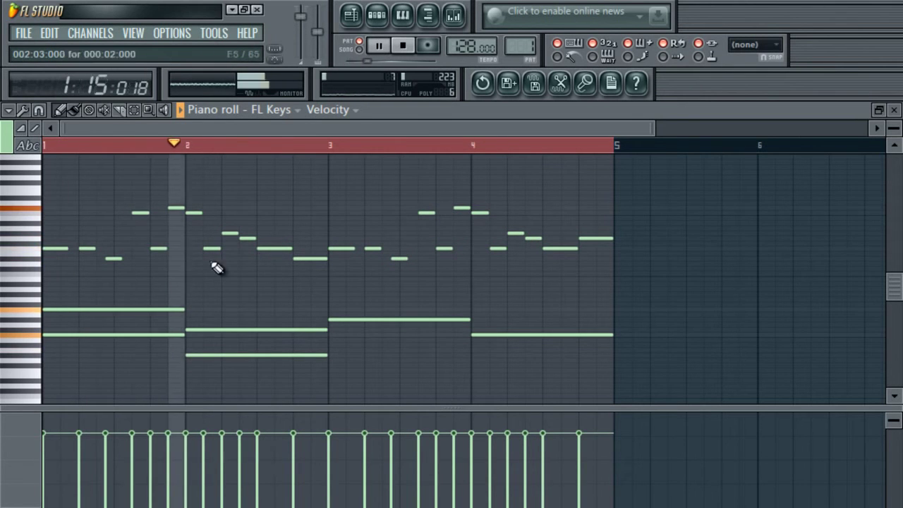
{"action": "key", "text": "space"}
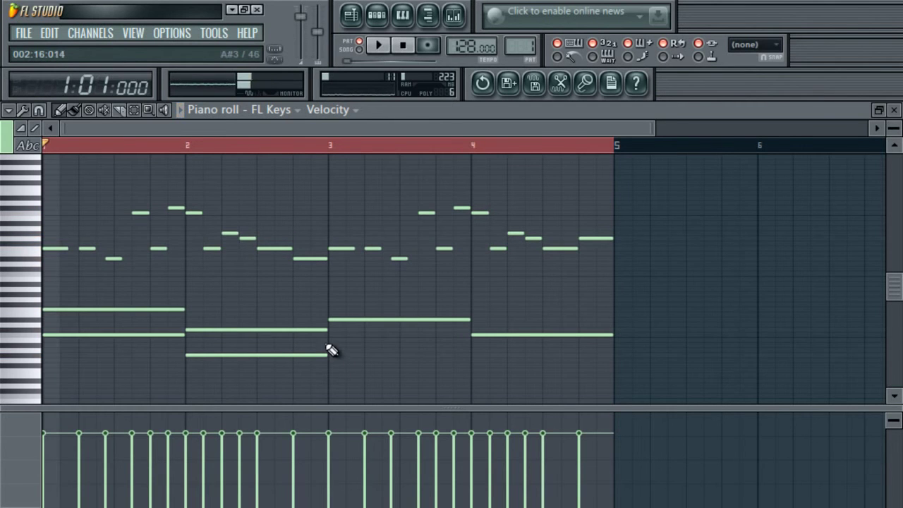
{"action": "left_click", "coordinate": [325, 344]}
{"action": "left_click", "coordinate": [463, 360]}
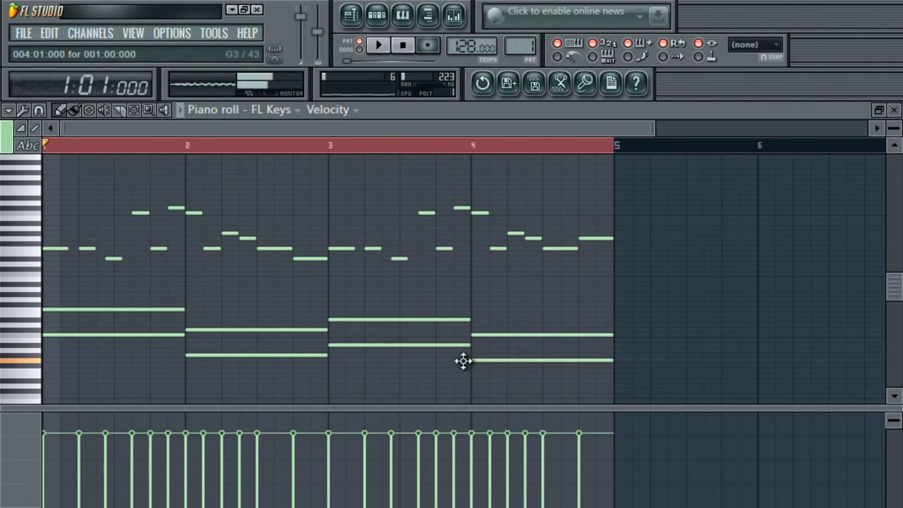
{"action": "key", "text": "space"}
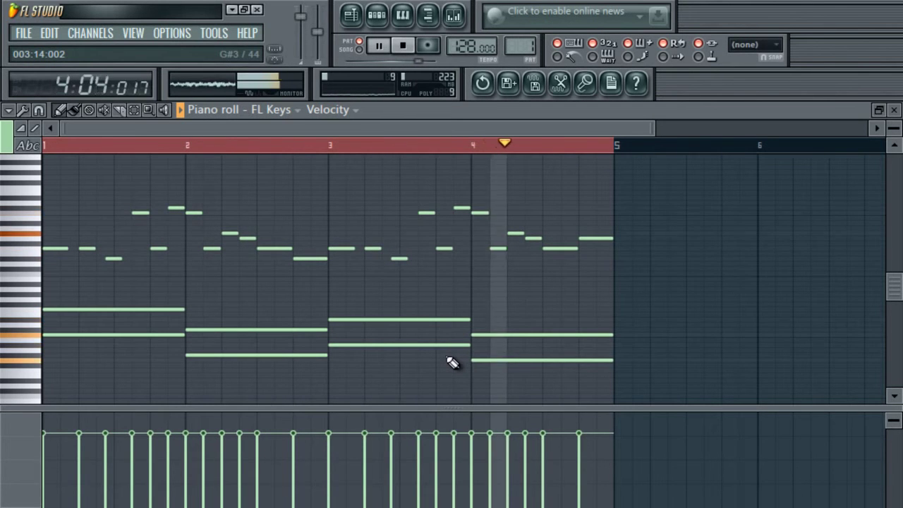
- Copy the upper line of long notes plus the bar 1 C4 from pattern 1, and switch to empty pattern 3
{"action": "left_click_drag", "start_coordinate": [663, 278], "coordinate": [7, 343]}
{"action": "key", "text": "space"}
{"action": "left_click", "coordinate": [376, 14]}
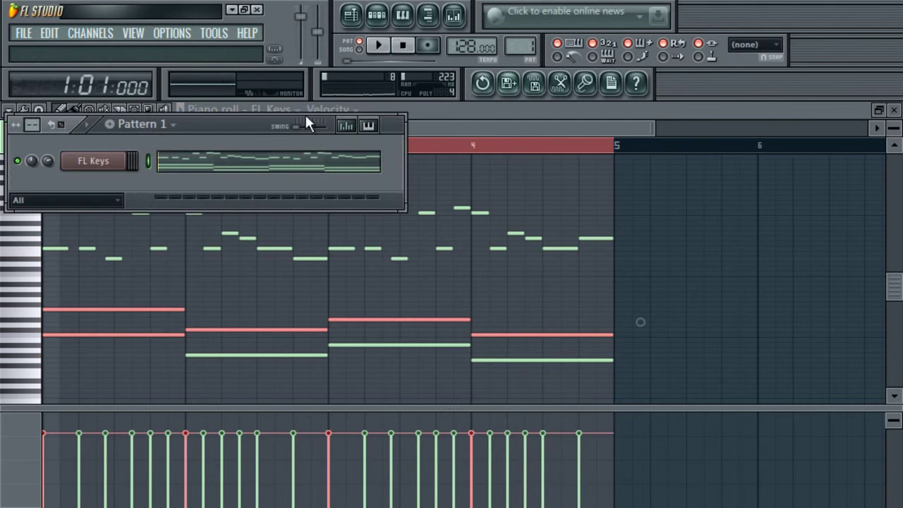
{"action": "left_click_drag", "start_coordinate": [527, 46], "coordinate": [524, 37]}
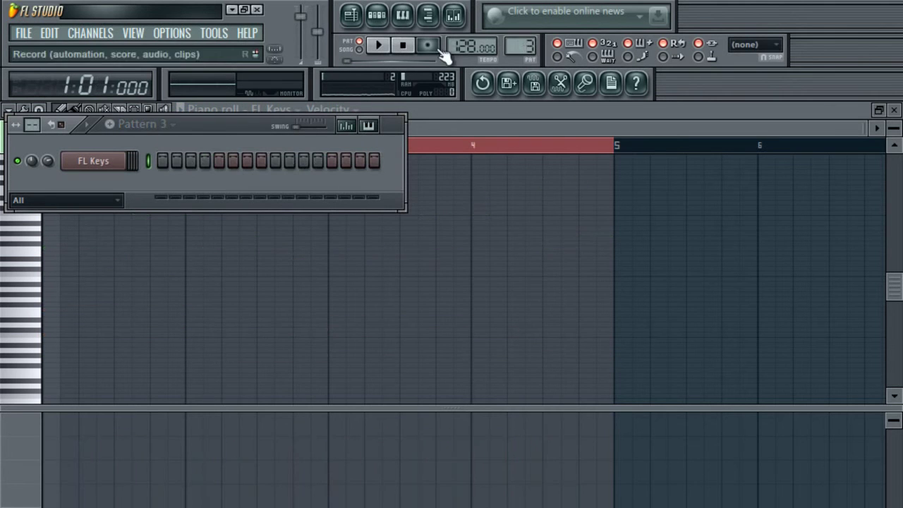
- Add a 3x Osc channel to pattern 3, set its root note to C6 and play a test note
{"action": "left_click", "coordinate": [102, 39]}
{"action": "mouse_move", "coordinate": [99, 51]}
{"action": "left_click", "coordinate": [296, 195]}
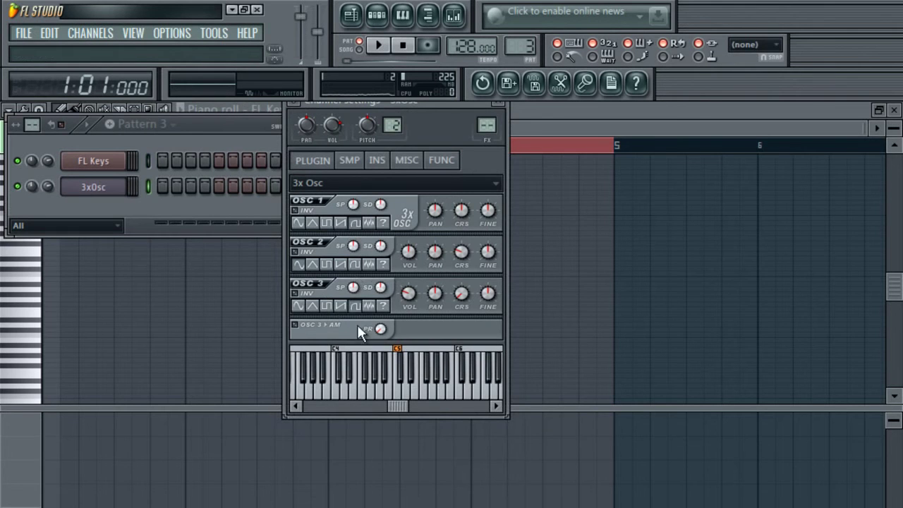
{"action": "left_click", "coordinate": [458, 349]}
{"action": "key", "text": "q"}
{"action": "key", "text": "z"}
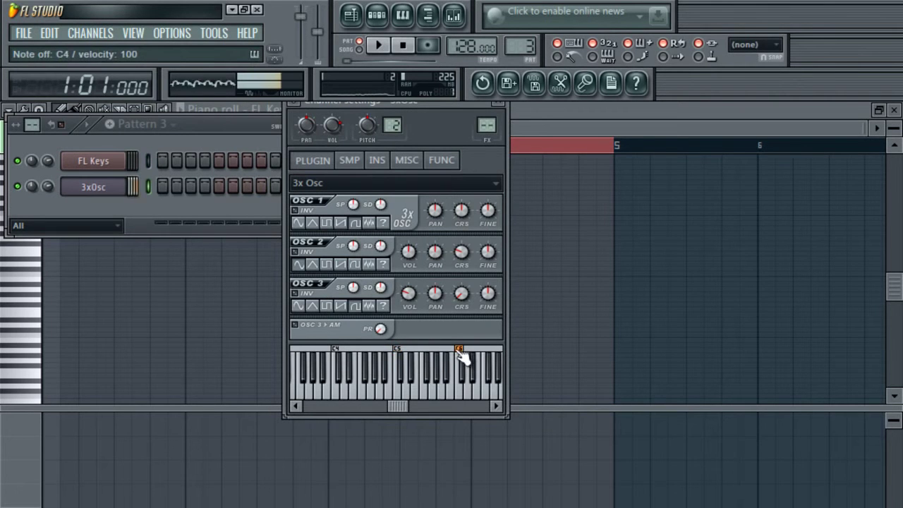
- Audition the 3x Osc sound with test notes and lower oscillator 1's coarse pitch to about oscillator 2's setting
{"action": "key", "text": "z"}
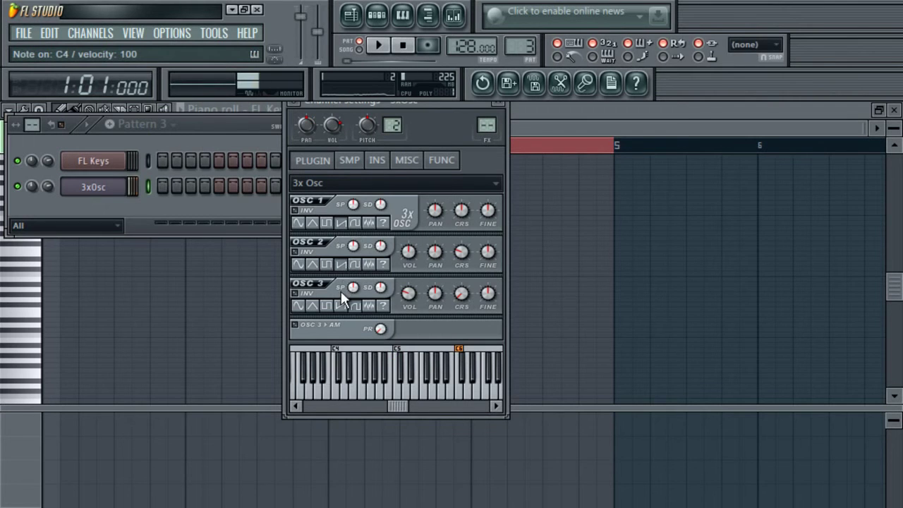
{"action": "key", "text": "z"}
{"action": "key", "text": "z"}
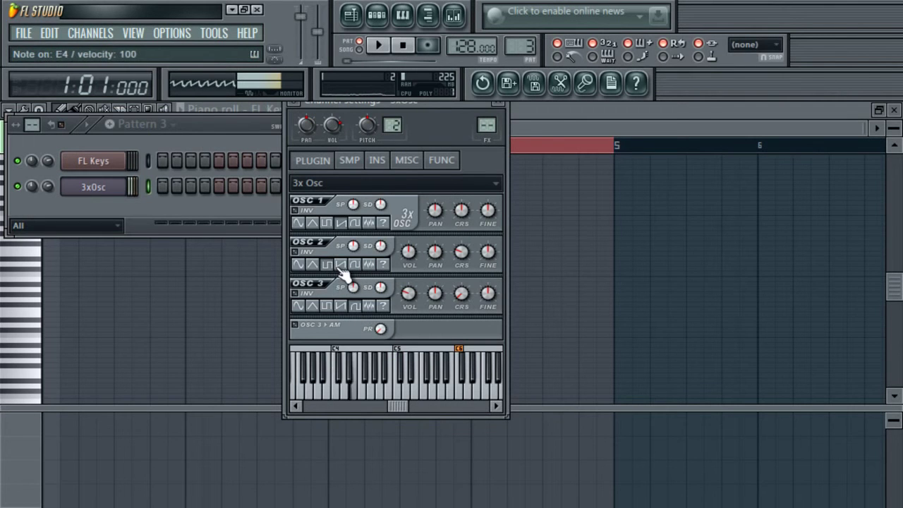
{"action": "key", "text": "x"}
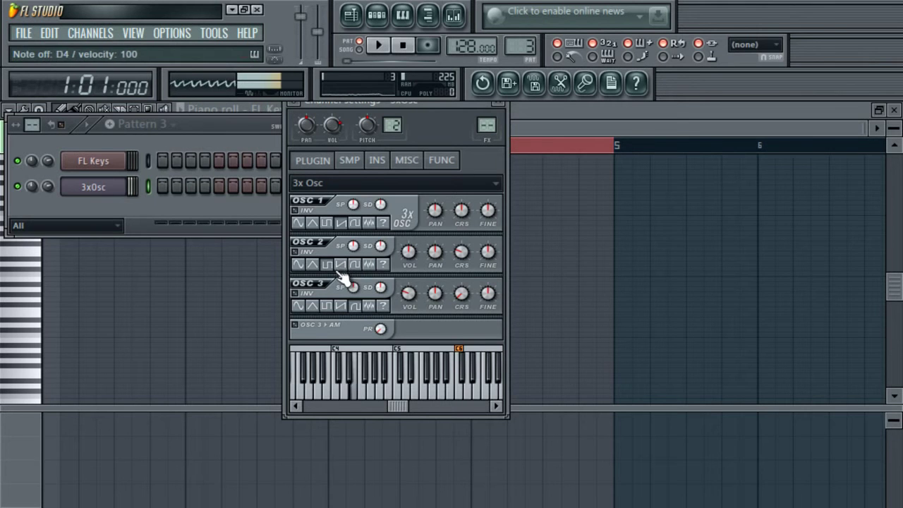
{"action": "key", "text": "c"}
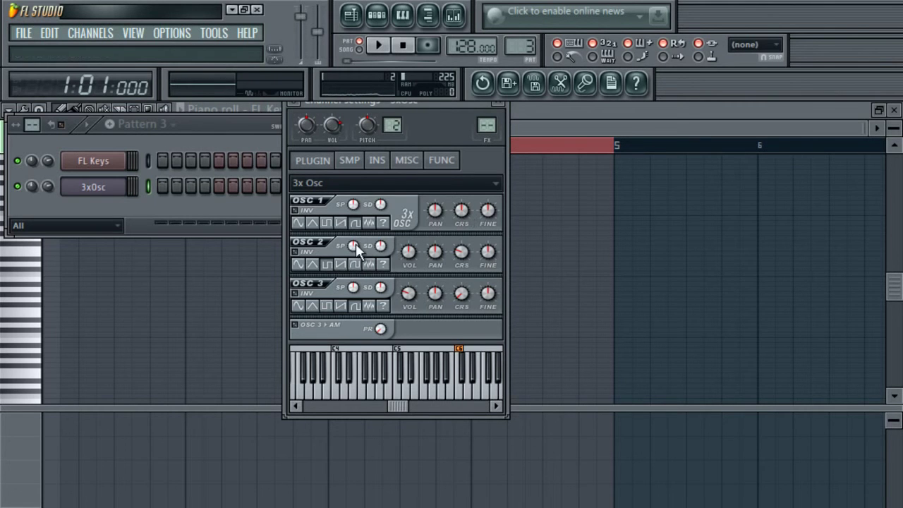
{"action": "key", "text": "z"}
{"action": "left_click_drag", "start_coordinate": [462, 209], "coordinate": [471, 251]}
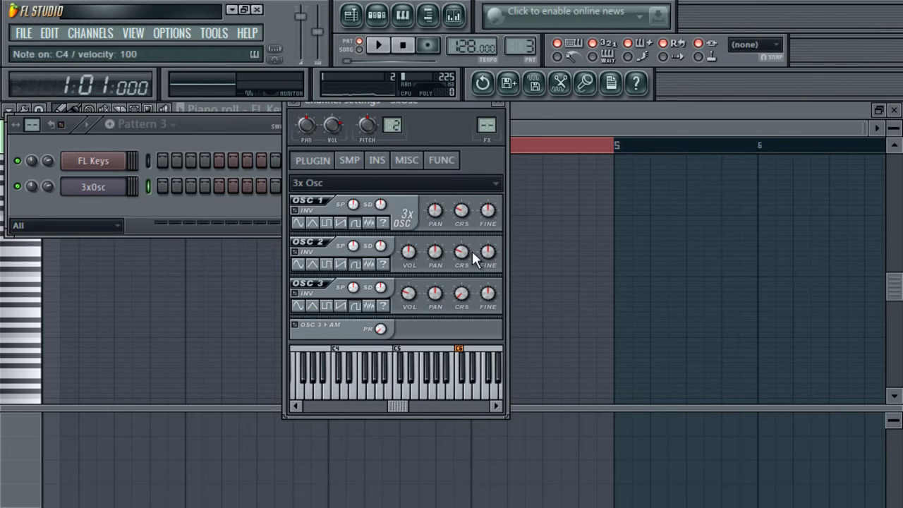
{"action": "key", "text": "z"}
{"action": "key", "text": "x"}
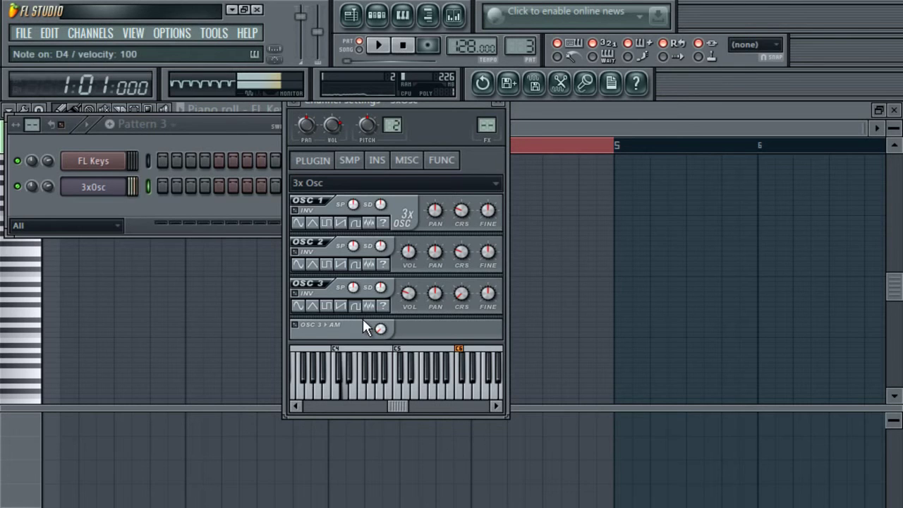
- Paste the copied long notes into the 3xOsc piano roll, delete the C4 in bar 1 and play the bass line
{"action": "right_click", "coordinate": [125, 184]}
{"action": "left_click", "coordinate": [152, 185]}
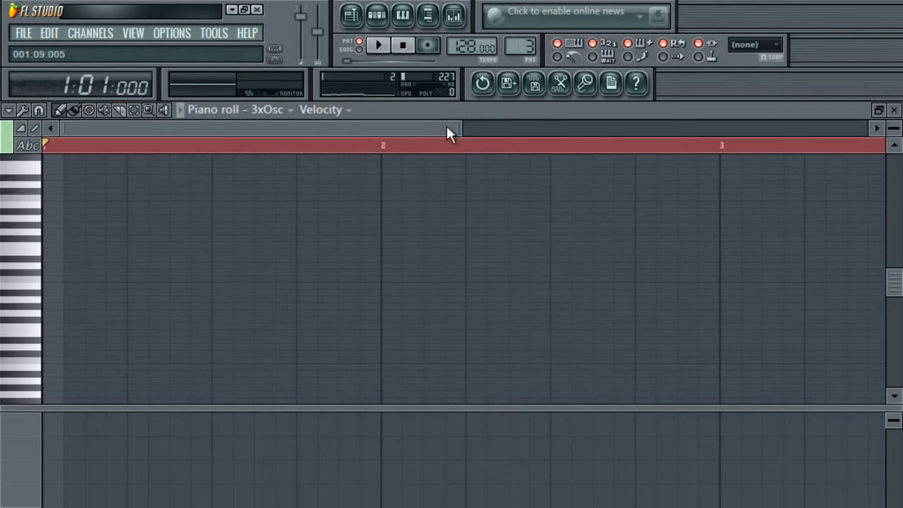
{"action": "left_click_drag", "start_coordinate": [460, 128], "coordinate": [645, 163]}
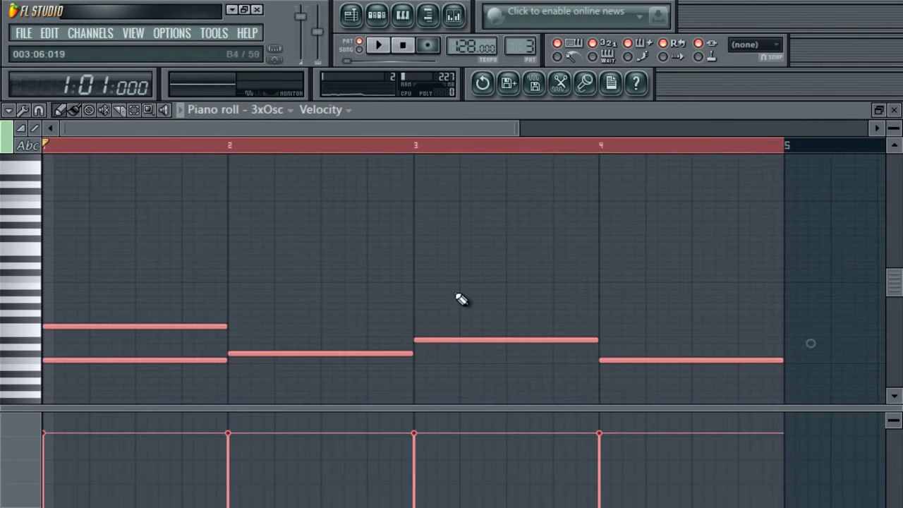
{"action": "right_click", "coordinate": [167, 361]}
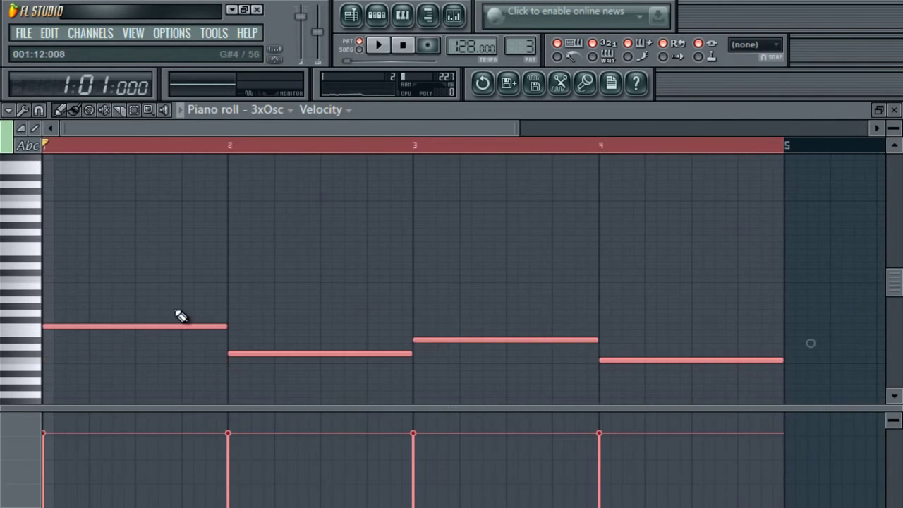
{"action": "key", "text": "space"}
{"action": "key", "text": "space"}
{"action": "key", "text": "space"}
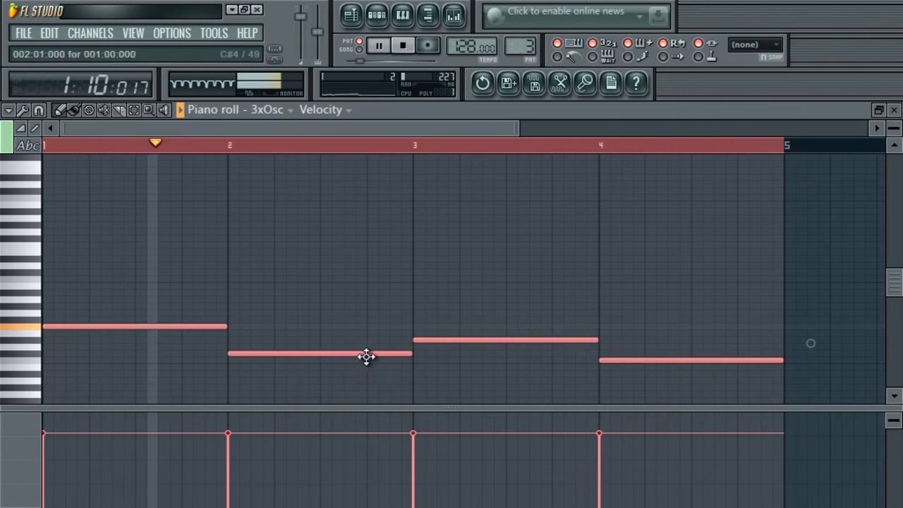
- Add one-beat slide notes on the last beats of bars 2 and 4, at C#3 and C3
{"action": "left_click", "coordinate": [371, 361]}
{"action": "key", "text": "space"}
{"action": "left_click_drag", "start_coordinate": [546, 361], "coordinate": [411, 363]}
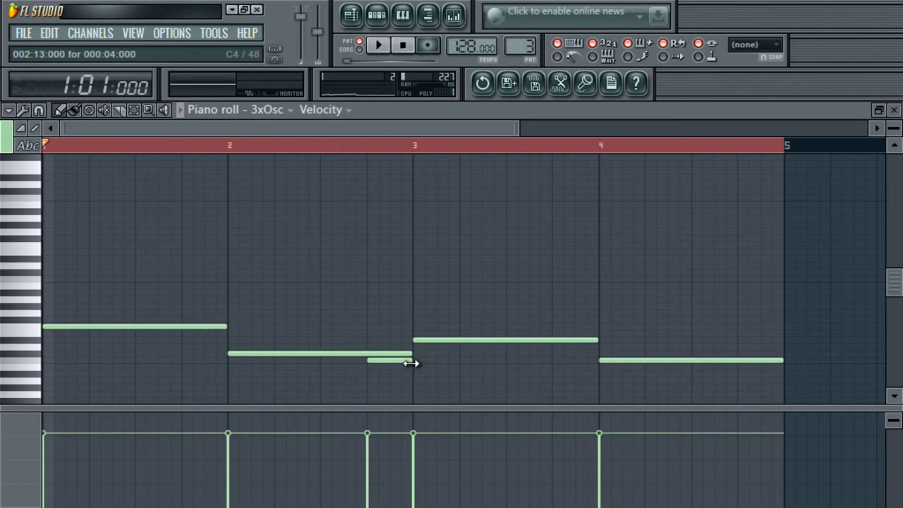
{"action": "right_click", "coordinate": [376, 361]}
{"action": "left_click", "coordinate": [379, 360]}
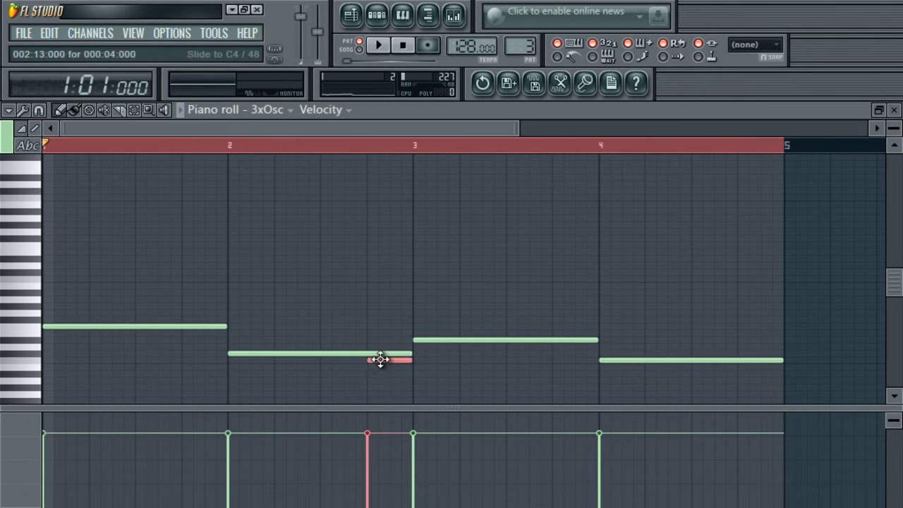
{"action": "scroll", "coordinate": [380, 360], "scroll_direction": "up", "scroll_amount": 2}
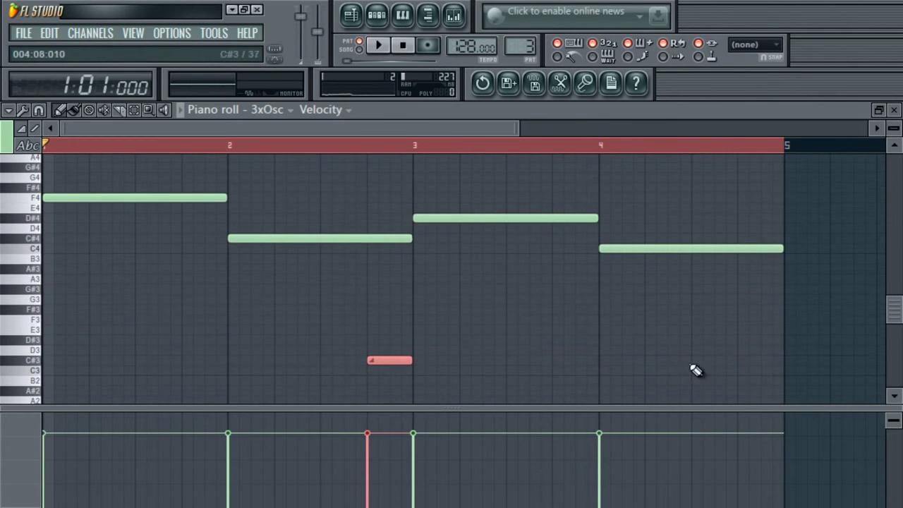
{"action": "left_click", "coordinate": [738, 366]}
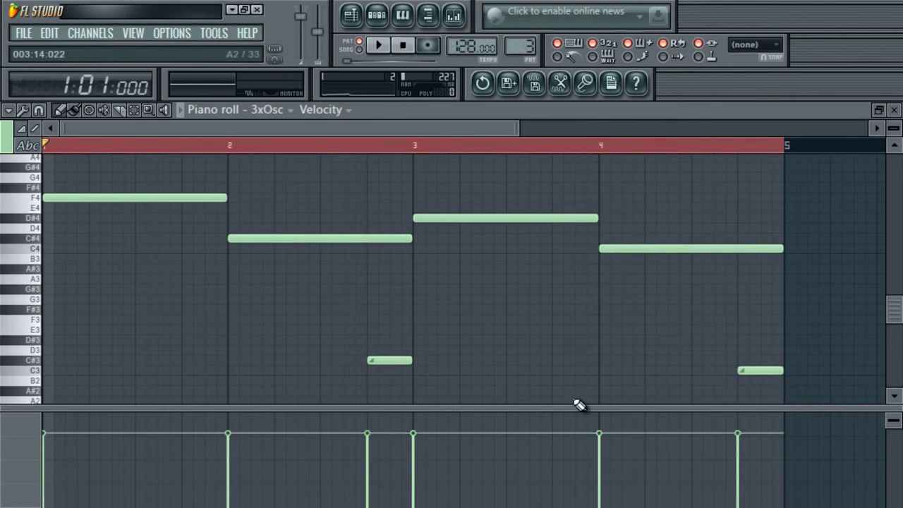
- Route the 3xOsc channel to mixer insert 1 and load Kickstart in its first effect slot while the pattern plays
{"action": "key", "text": "space"}
{"action": "key", "text": "F9"}
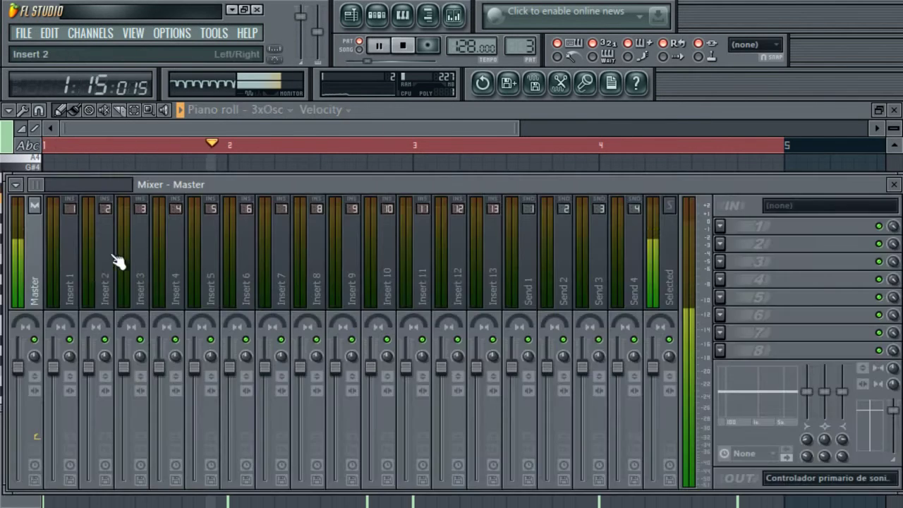
{"action": "left_click", "coordinate": [79, 277]}
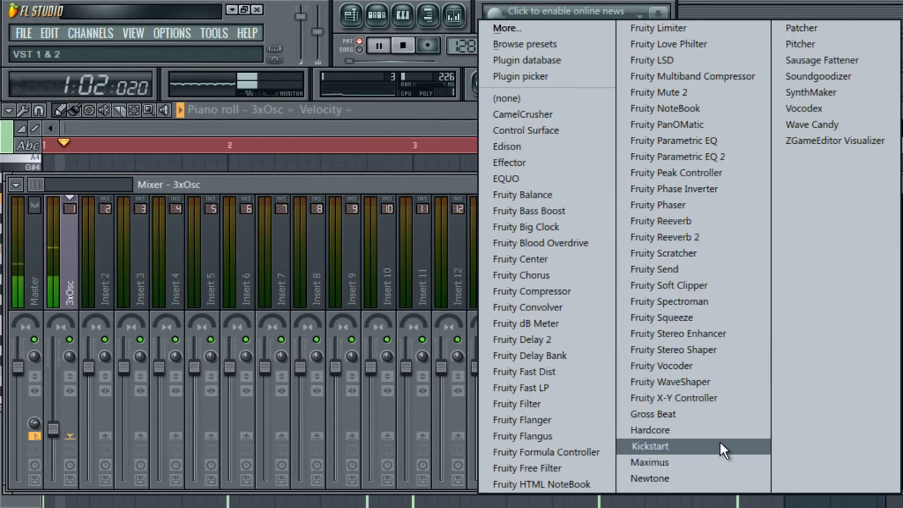
{"action": "left_click", "coordinate": [726, 444]}
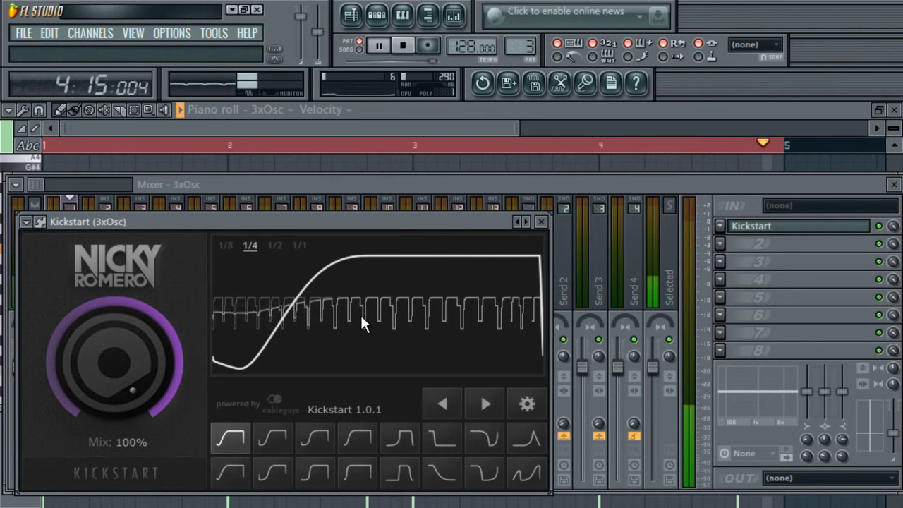
- Try Kickstart's Free Punch curve, restore the first curve and close the plugin
{"action": "left_click", "coordinate": [360, 433]}
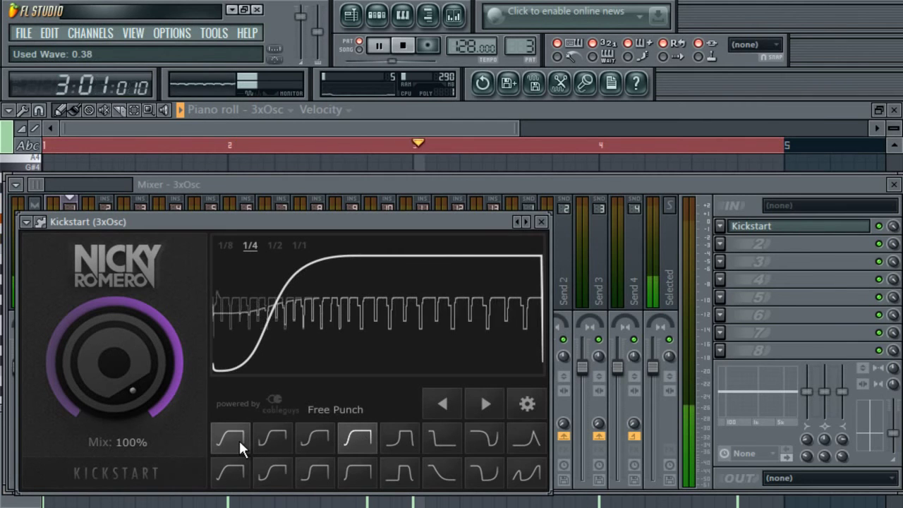
{"action": "left_click", "coordinate": [238, 438]}
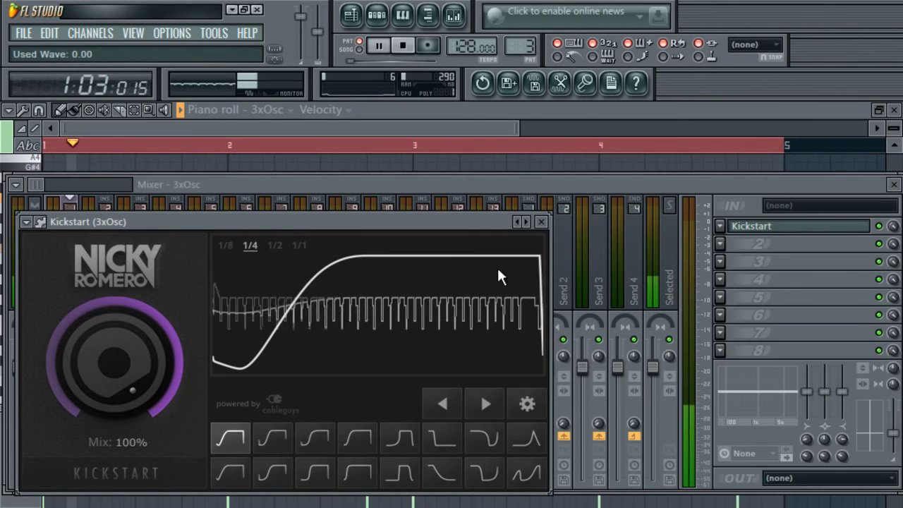
{"action": "left_click", "coordinate": [542, 222]}
- Load Sausage Fattener in the second effect slot of the 3xOsc mixer insert
{"action": "left_click", "coordinate": [720, 243]}
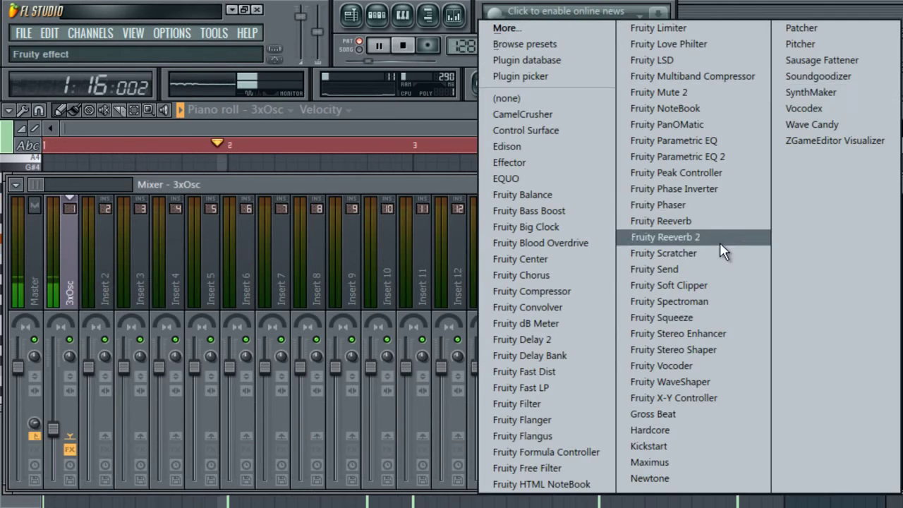
{"action": "left_click", "coordinate": [855, 61]}
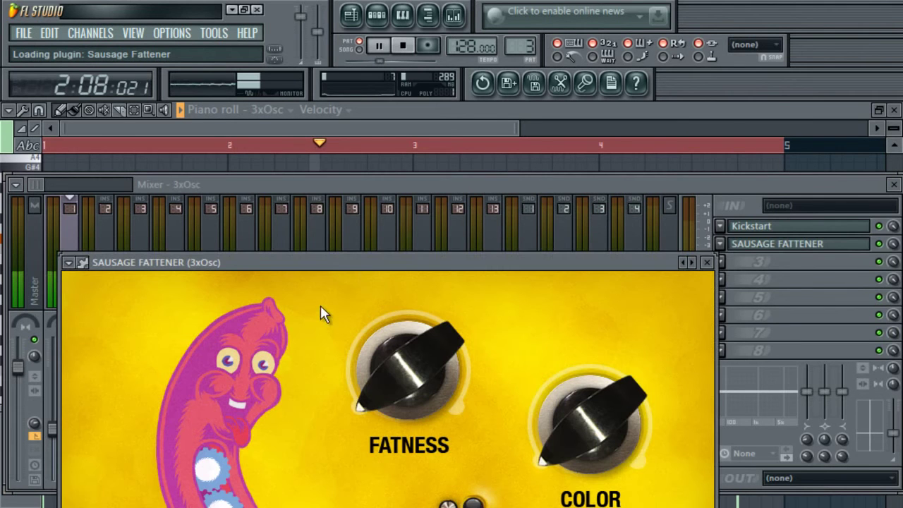
- Lower Sausage Fattener's gain, set its fatness to 73% and close the plugin
{"action": "left_click_drag", "start_coordinate": [364, 255], "coordinate": [385, 84]}
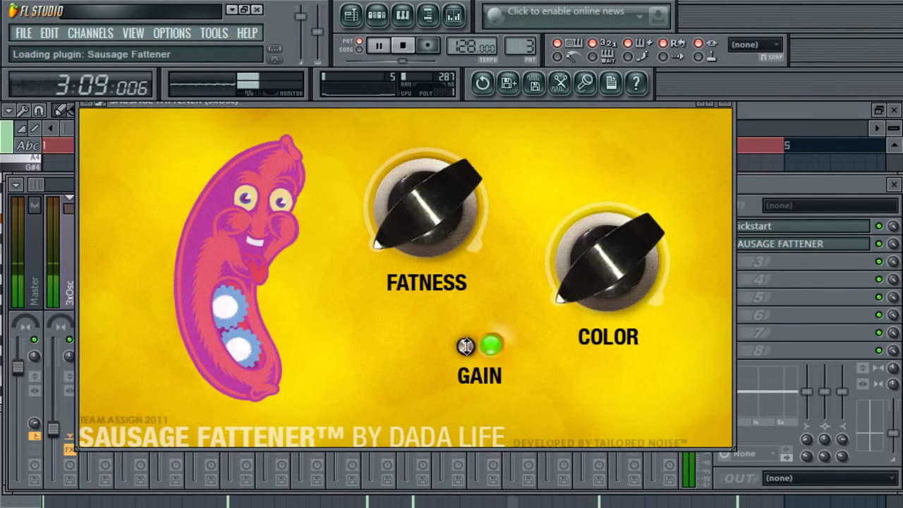
{"action": "left_click_drag", "start_coordinate": [465, 345], "coordinate": [364, 500]}
{"action": "left_click_drag", "start_coordinate": [466, 351], "coordinate": [468, 386]}
{"action": "left_click_drag", "start_coordinate": [417, 232], "coordinate": [431, 8]}
{"action": "left_click_drag", "start_coordinate": [464, 190], "coordinate": [479, 176]}
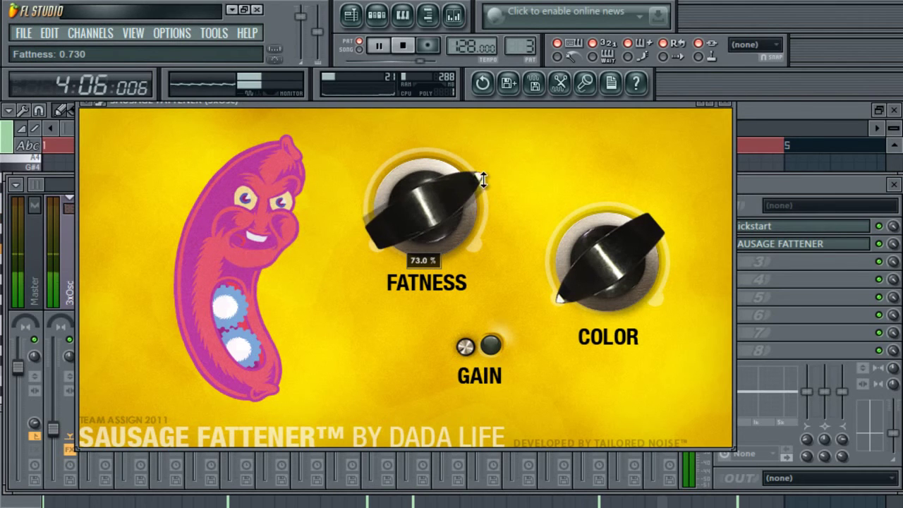
{"action": "left_click", "coordinate": [724, 103]}
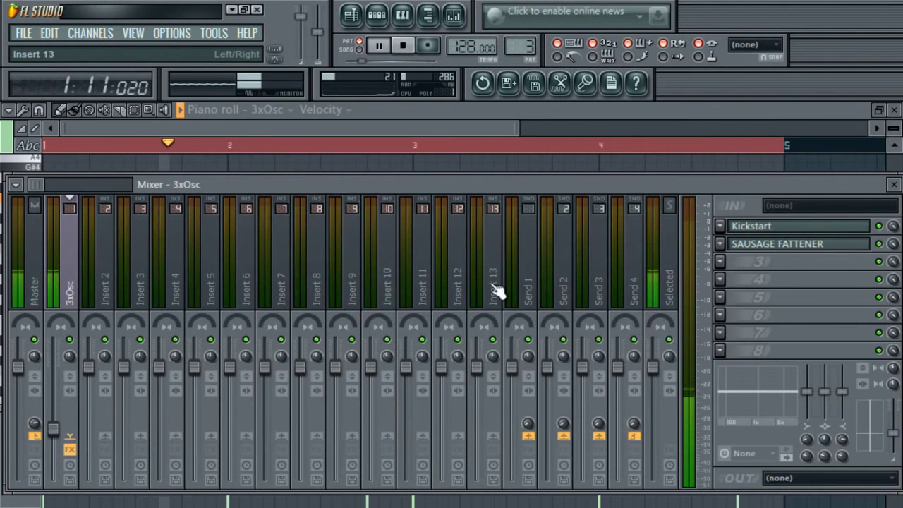
- Switch to pattern 1, select the sustained chord notes in the FL Keys piano roll and briefly play the pattern
{"action": "left_click", "coordinate": [376, 14]}
{"action": "key", "text": "space"}
{"action": "left_click", "coordinate": [172, 127]}
{"action": "left_click", "coordinate": [172, 147]}
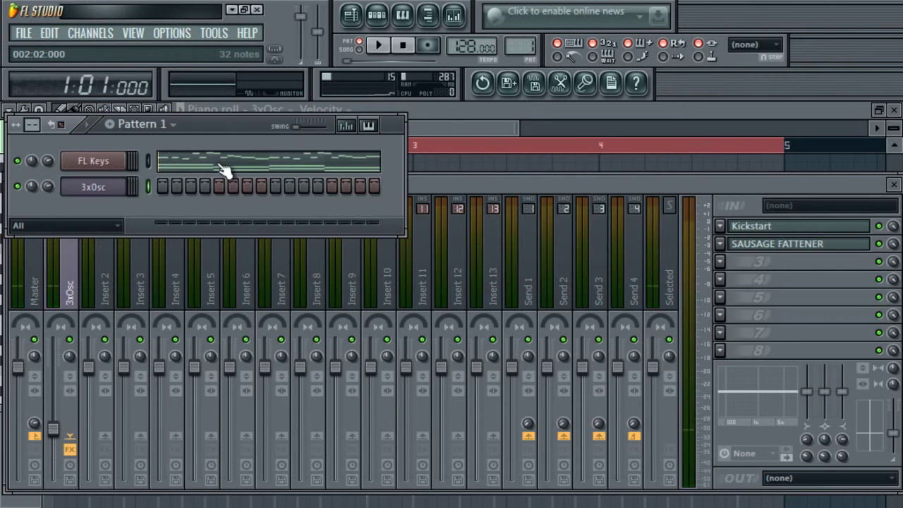
{"action": "left_click", "coordinate": [222, 172]}
{"action": "left_click_drag", "start_coordinate": [306, 127], "coordinate": [811, 127]}
{"action": "left_click_drag", "start_coordinate": [609, 287], "coordinate": [9, 367]}
{"action": "key", "text": "space"}
{"action": "key", "text": "space"}
- Mute the FL Keys channel and insert a reFX Nexus channel above 3xOsc
{"action": "left_click", "coordinate": [377, 17]}
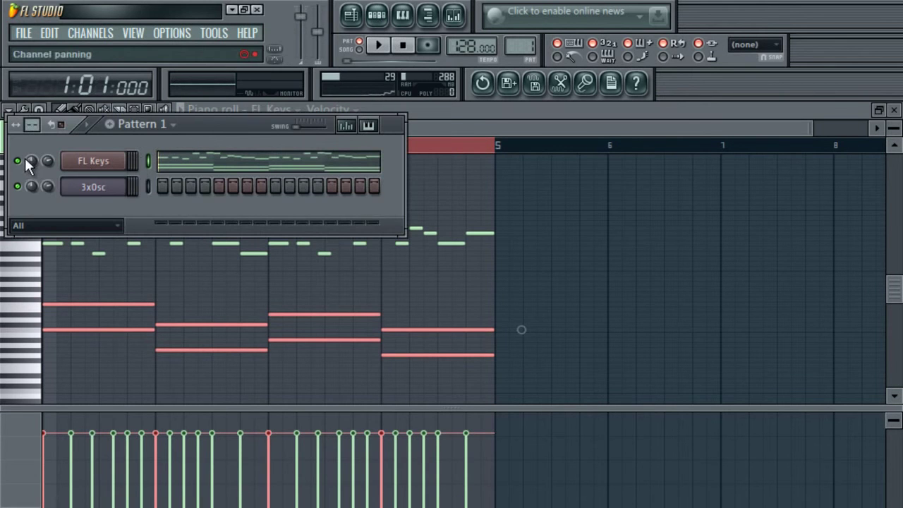
{"action": "right_click", "coordinate": [127, 185]}
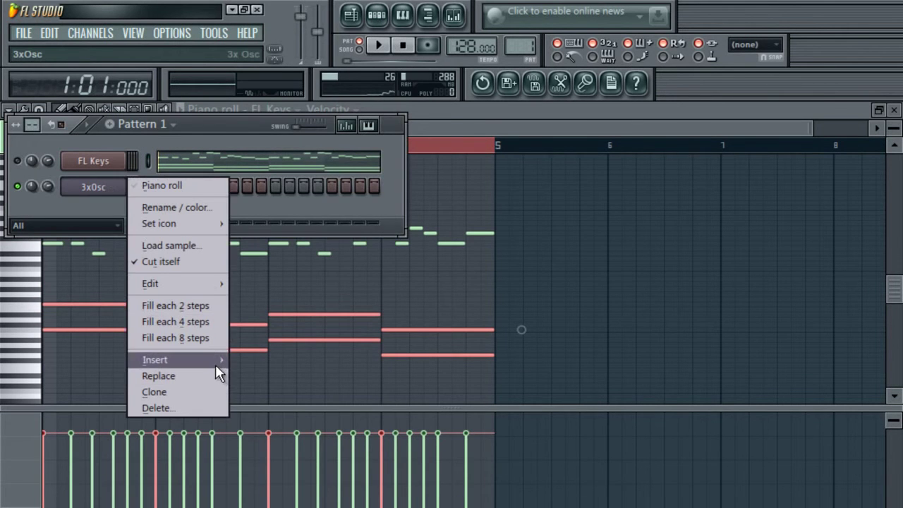
{"action": "mouse_move", "coordinate": [215, 364]}
{"action": "left_click", "coordinate": [458, 183]}
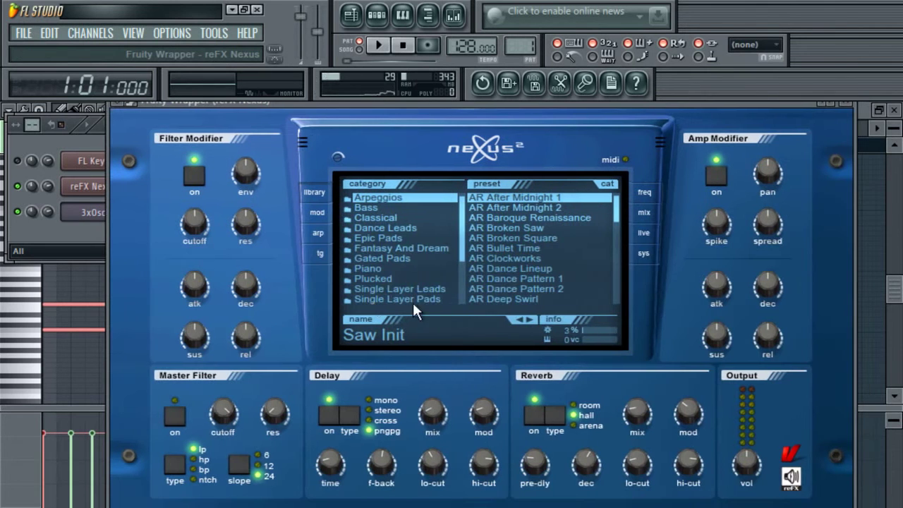
- Load the PL Dyk Pikes preset from the Plucked category in Nexus
{"action": "left_click", "coordinate": [418, 287]}
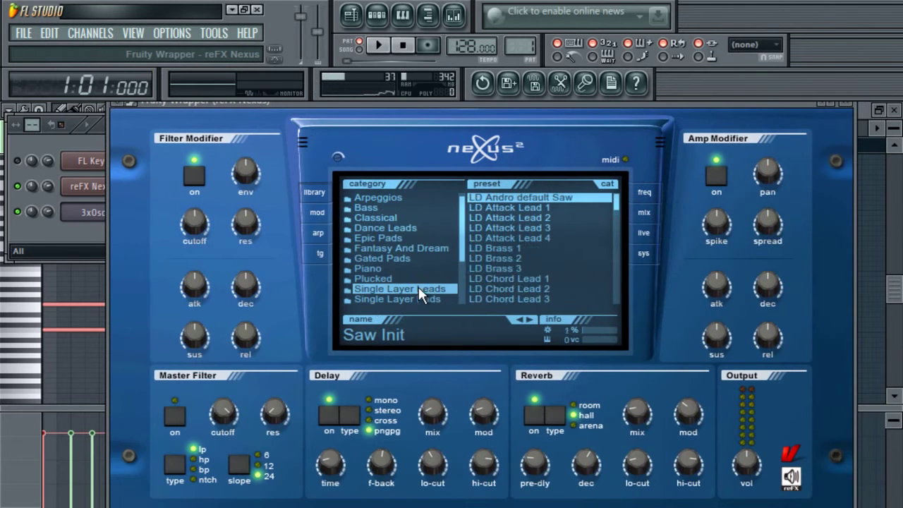
{"action": "left_click", "coordinate": [411, 279]}
{"action": "left_click", "coordinate": [534, 289]}
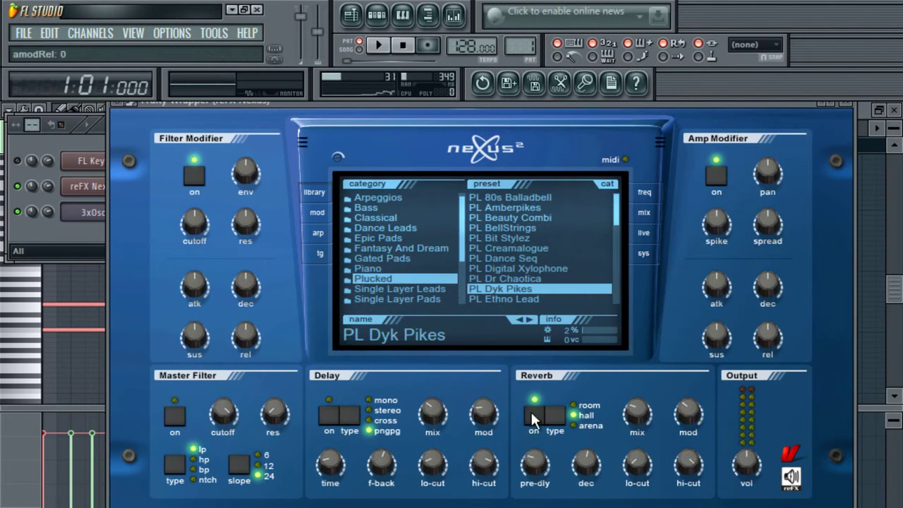
- Copy the selected FL Keys chord notes into the reFX Nexus channel and open its piano roll
{"action": "left_click", "coordinate": [63, 238]}
{"action": "right_click", "coordinate": [78, 160]}
{"action": "right_click", "coordinate": [113, 192]}
{"action": "right_click", "coordinate": [116, 196]}
{"action": "left_click", "coordinate": [151, 189]}
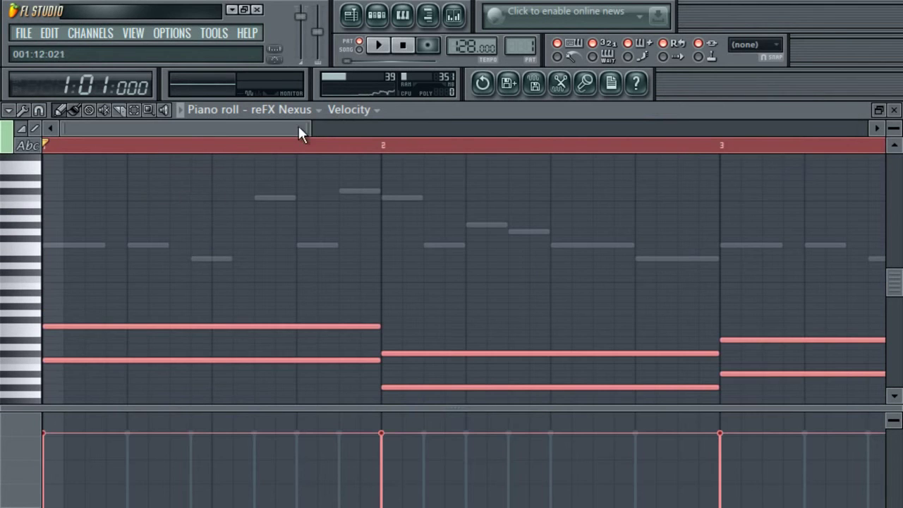
- Shorten the chords to two- and three-step notes and duplicate them into six rhythmic hits per bar, with a short playback
{"action": "left_click_drag", "start_coordinate": [304, 129], "coordinate": [699, 288]}
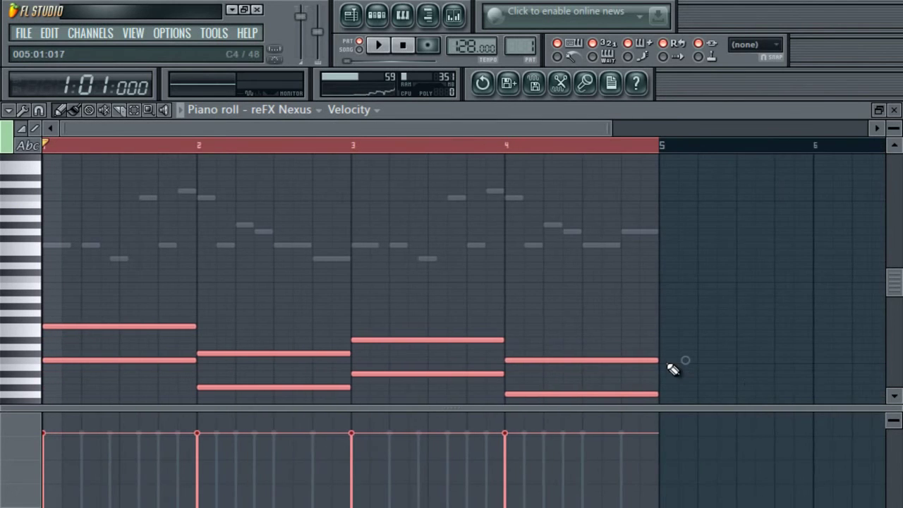
{"action": "left_click_drag", "start_coordinate": [657, 359], "coordinate": [513, 376]}
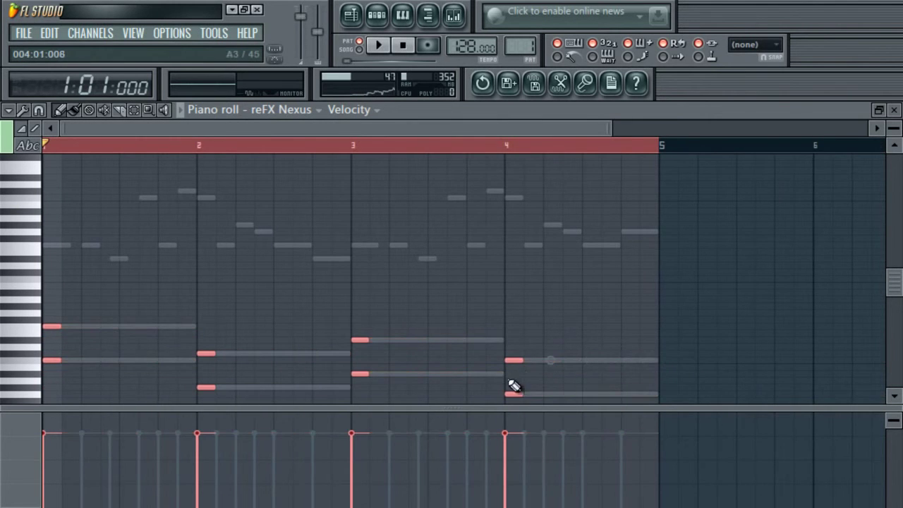
{"action": "left_click_drag", "start_coordinate": [608, 123], "coordinate": [479, 177]}
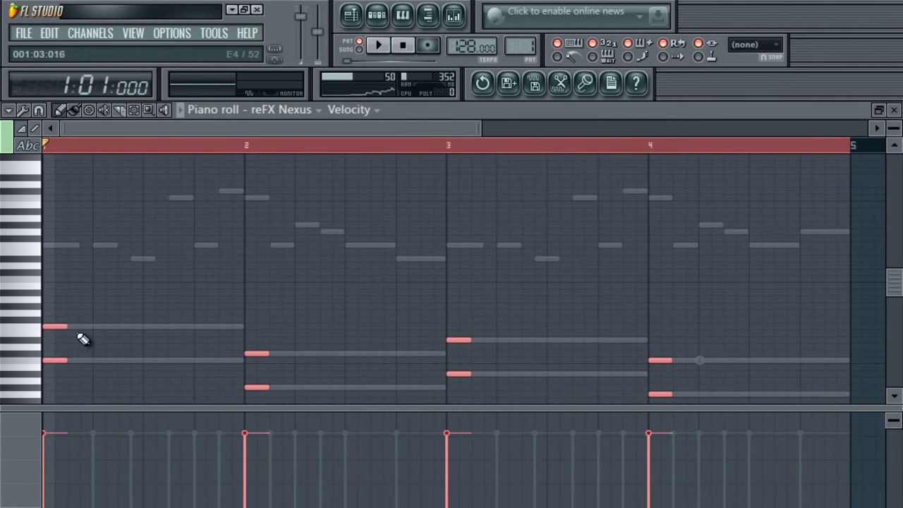
{"action": "left_click_drag", "start_coordinate": [63, 328], "coordinate": [104, 332]}
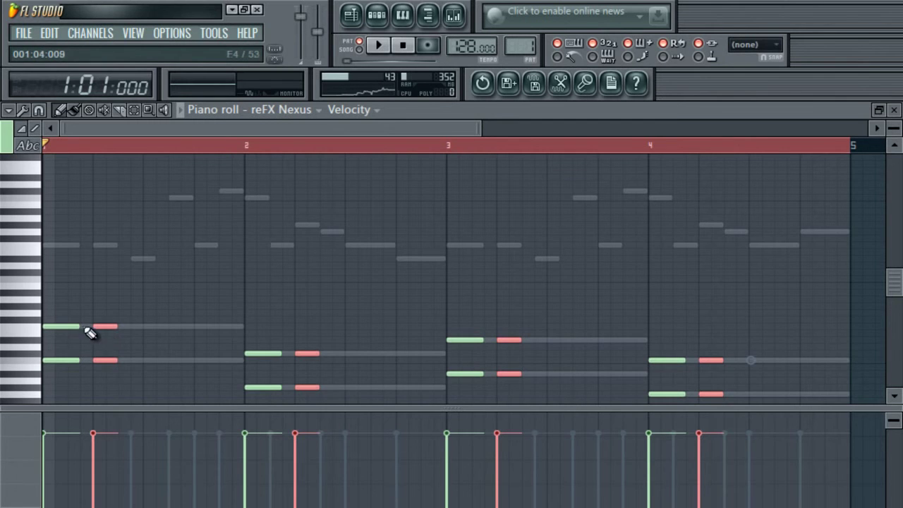
{"action": "left_click_drag", "start_coordinate": [104, 328], "coordinate": [176, 339], "text": "shift"}
{"action": "left_click_drag", "start_coordinate": [206, 326], "coordinate": [232, 334]}
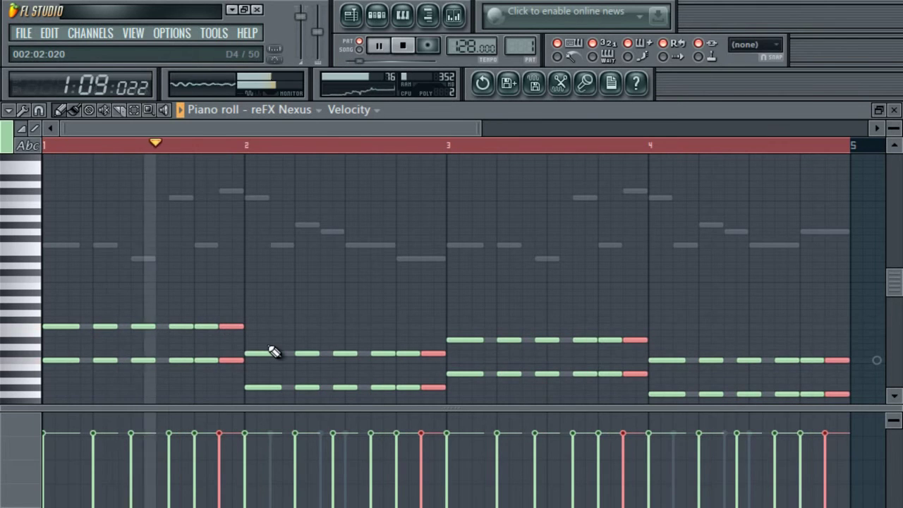
{"action": "key", "text": "space"}
- Rearrange the bar 2 chords to the melody's rhythm: four two-step hits followed by two four-step hits
{"action": "left_click_drag", "start_coordinate": [246, 346], "coordinate": [277, 386]}
{"action": "left_click_drag", "start_coordinate": [207, 388], "coordinate": [128, 386]}
{"action": "left_click_drag", "start_coordinate": [58, 387], "coordinate": [284, 386]}
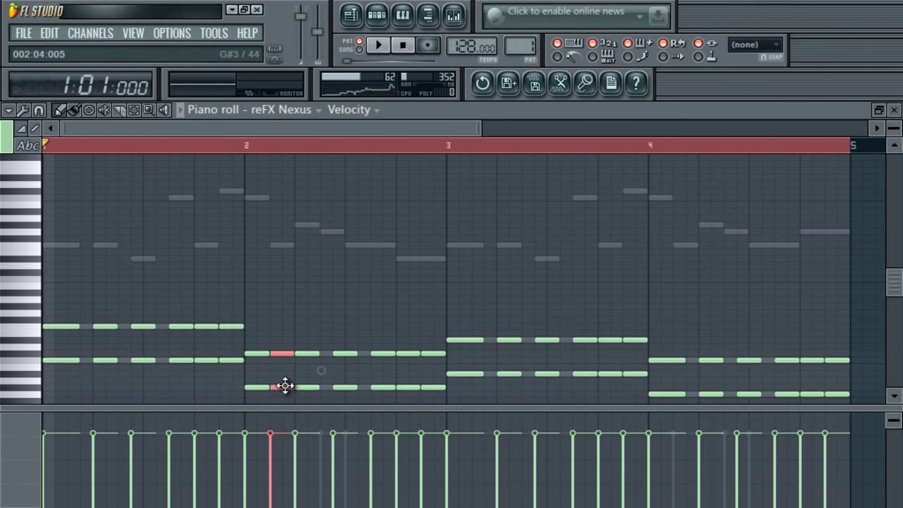
{"action": "left_click_drag", "start_coordinate": [346, 345], "coordinate": [334, 380]}
{"action": "left_click_drag", "start_coordinate": [404, 336], "coordinate": [407, 396]}
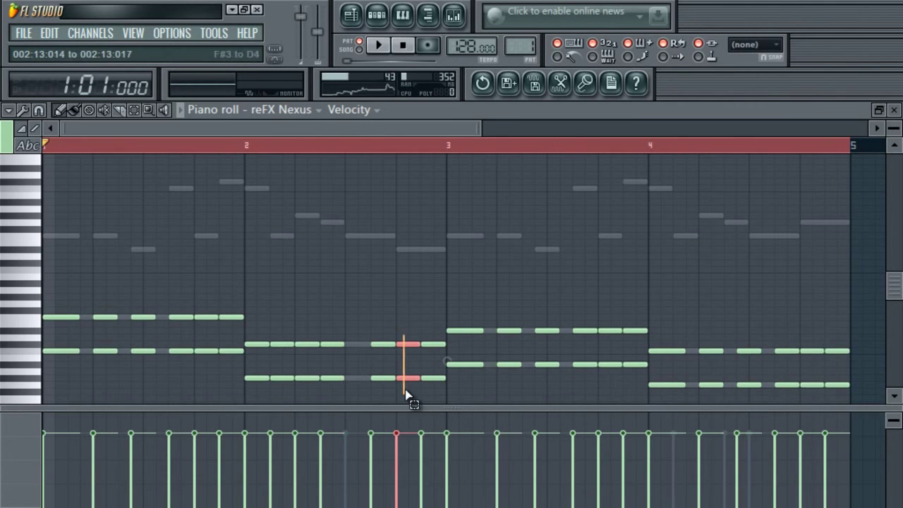
{"action": "left_click_drag", "start_coordinate": [376, 322], "coordinate": [382, 400]}
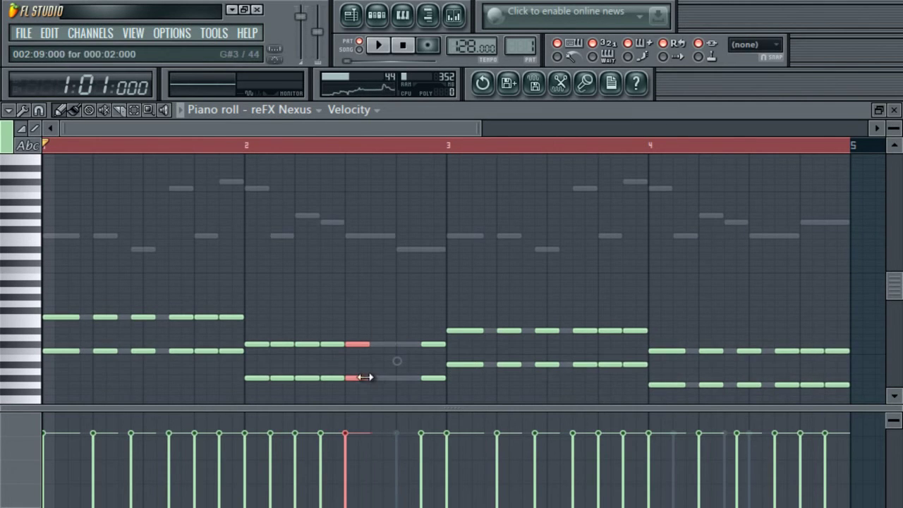
{"action": "left_click_drag", "start_coordinate": [431, 332], "coordinate": [415, 371]}
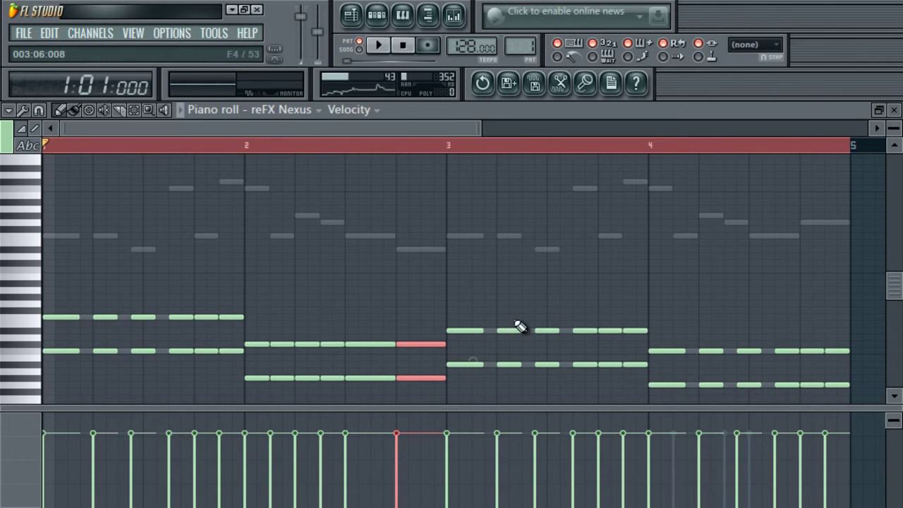
- Give the bar 4 chords the rhythm of four two-step and two four-step hits, and play back the result
{"action": "scroll", "coordinate": [387, 136], "scroll_direction": "right", "scroll_amount": 5}
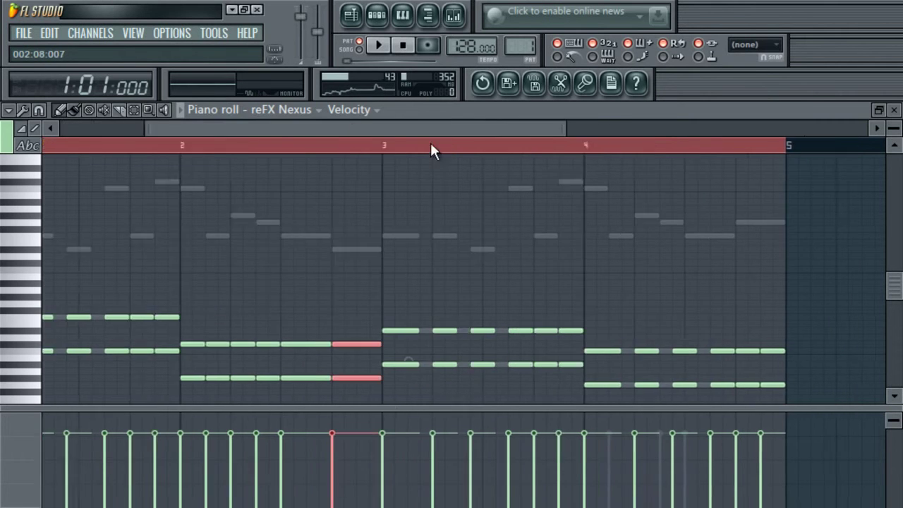
{"action": "left_click_drag", "start_coordinate": [401, 326], "coordinate": [410, 408]}
{"action": "left_click_drag", "start_coordinate": [374, 335], "coordinate": [372, 407]}
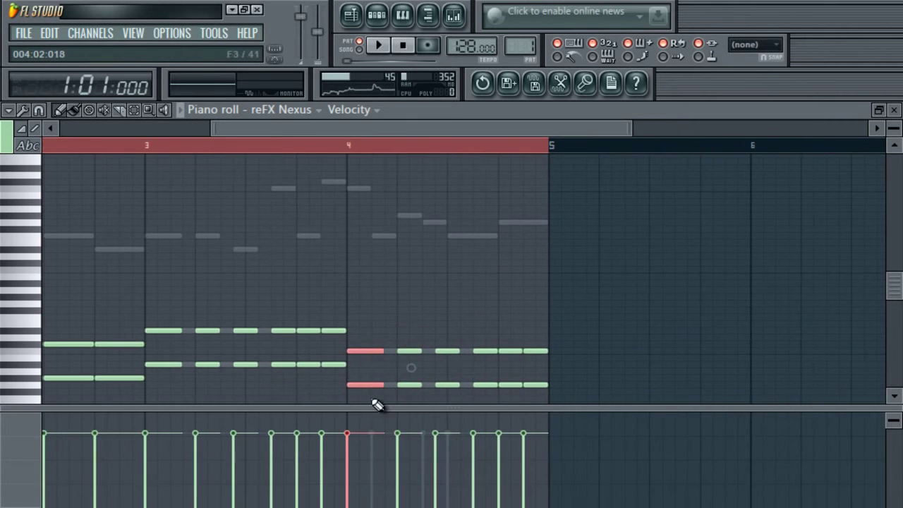
{"action": "left_click_drag", "start_coordinate": [398, 334], "coordinate": [378, 380]}
{"action": "left_click_drag", "start_coordinate": [439, 342], "coordinate": [409, 383]}
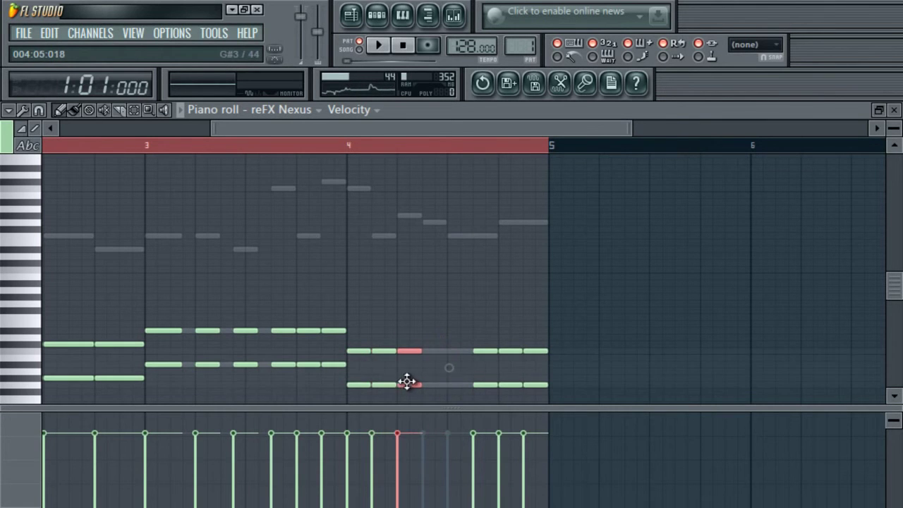
{"action": "left_click_drag", "start_coordinate": [476, 328], "coordinate": [431, 383]}
{"action": "mouse_move", "coordinate": [502, 344]}
{"action": "left_mouse_down"}
{"action": "mouse_move", "coordinate": [515, 393]}
{"action": "mouse_move", "coordinate": [457, 383]}
{"action": "left_mouse_up"}
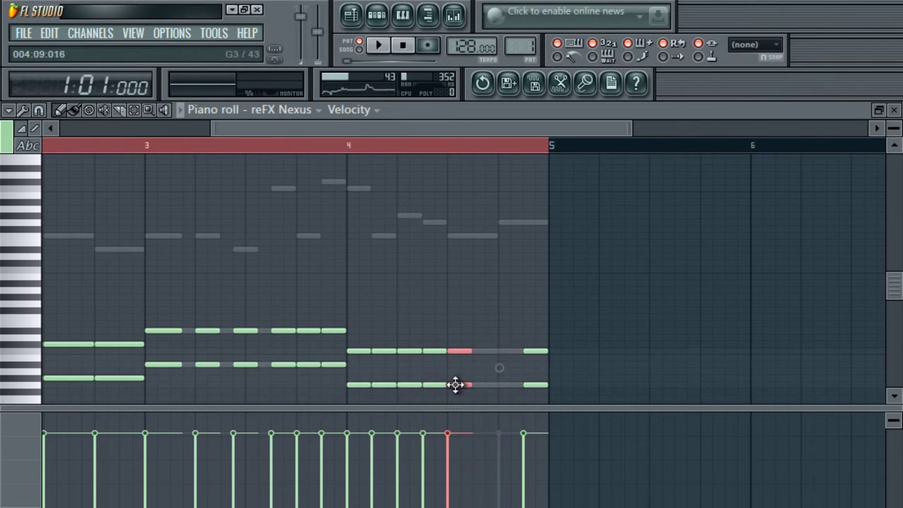
{"action": "left_click_drag", "start_coordinate": [529, 348], "coordinate": [513, 381]}
{"action": "left_click", "coordinate": [541, 384]}
{"action": "right_click", "coordinate": [541, 385]}
{"action": "key", "text": "space"}
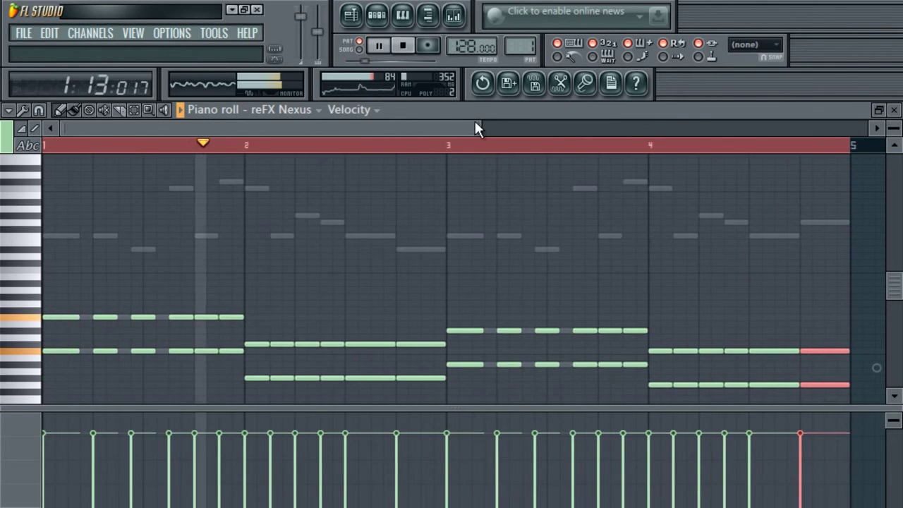
{"action": "key", "text": "space"}
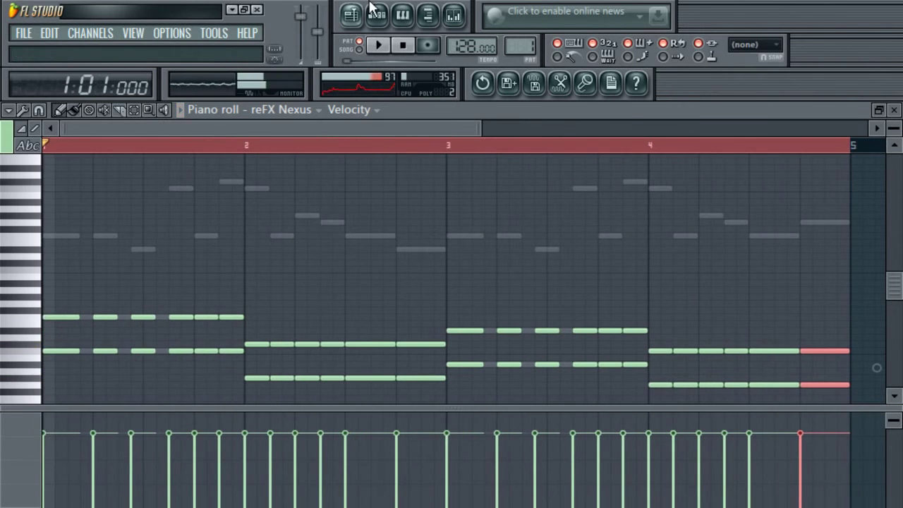
- Check the reverb section of the reFX Nexus plugin and play the pattern with the channel list in view
{"action": "left_click", "coordinate": [376, 13]}
{"action": "left_click", "coordinate": [85, 187]}
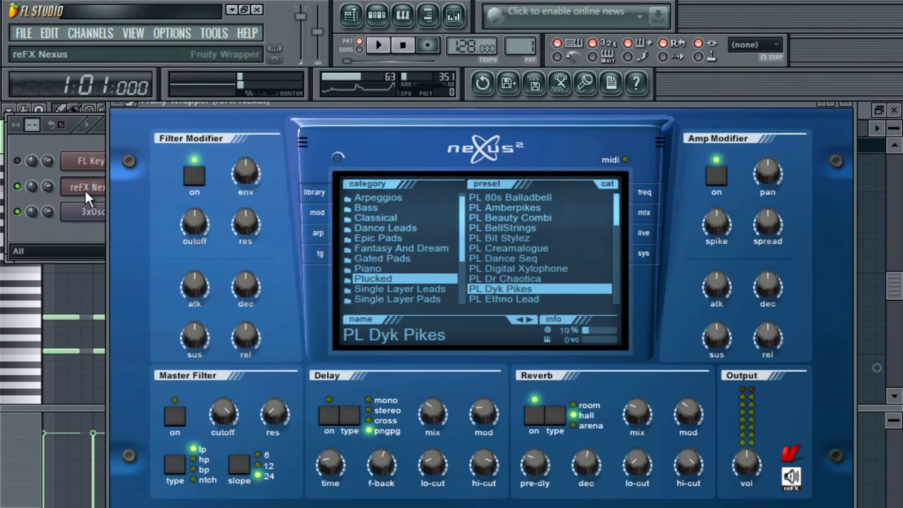
{"action": "mouse_move", "coordinate": [637, 413]}
{"action": "left_click", "coordinate": [523, 407]}
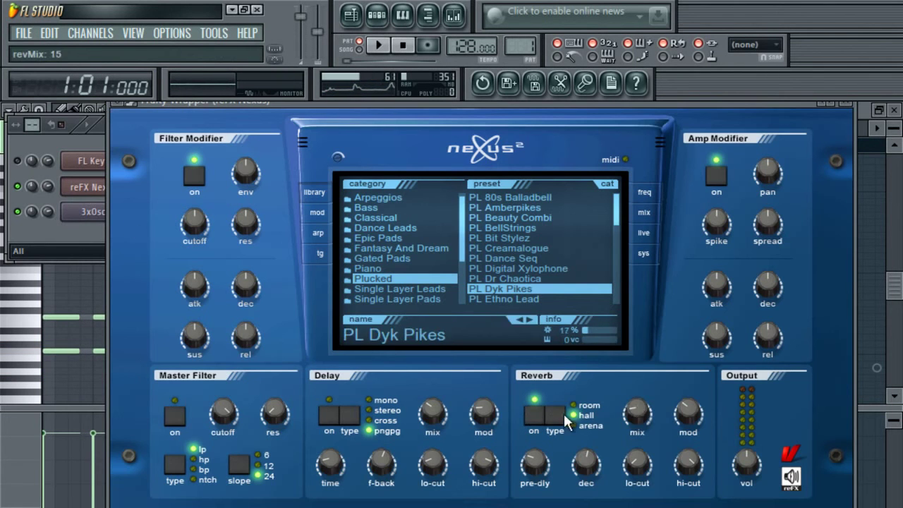
{"action": "key", "text": "space"}
{"action": "left_click", "coordinate": [42, 233]}
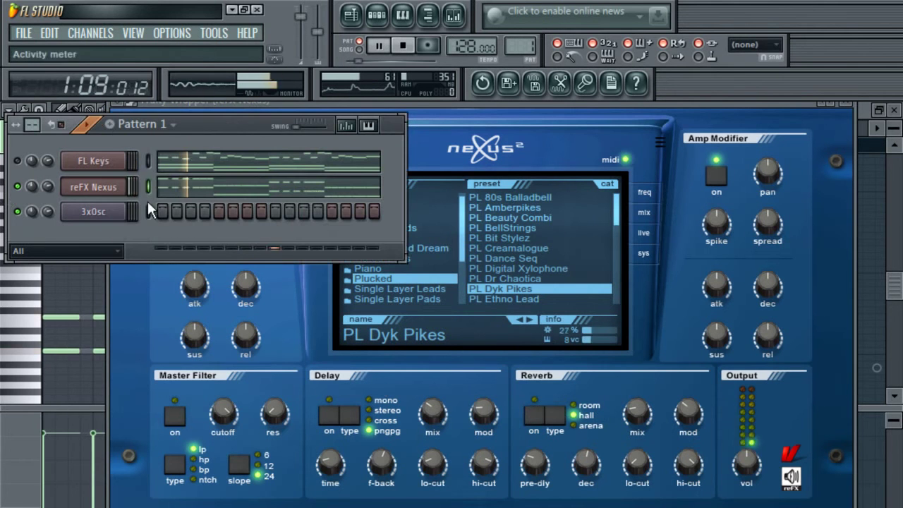
- Draw the bar 1 melody over the ghost notes in the Nexus piano roll: F5, F5, D#5, C6, F5, C#6
{"action": "left_click", "coordinate": [176, 189]}
{"action": "left_click_drag", "start_coordinate": [198, 132], "coordinate": [741, 159]}
{"action": "left_click_drag", "start_coordinate": [899, 302], "coordinate": [900, 284]}
{"action": "key", "text": "space"}
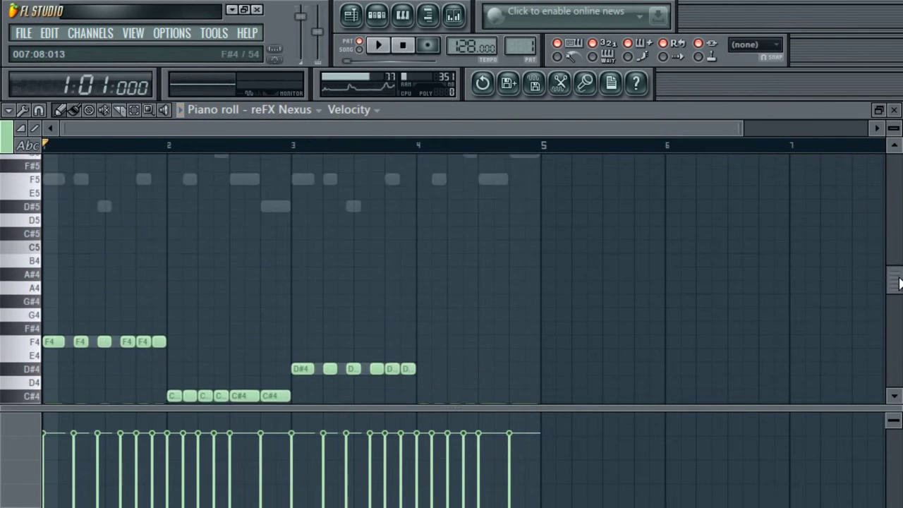
{"action": "scroll", "coordinate": [145, 326], "scroll_direction": "up", "scroll_amount": 3}
{"action": "left_click_drag", "start_coordinate": [743, 134], "coordinate": [448, 167]}
{"action": "left_click", "coordinate": [36, 276]}
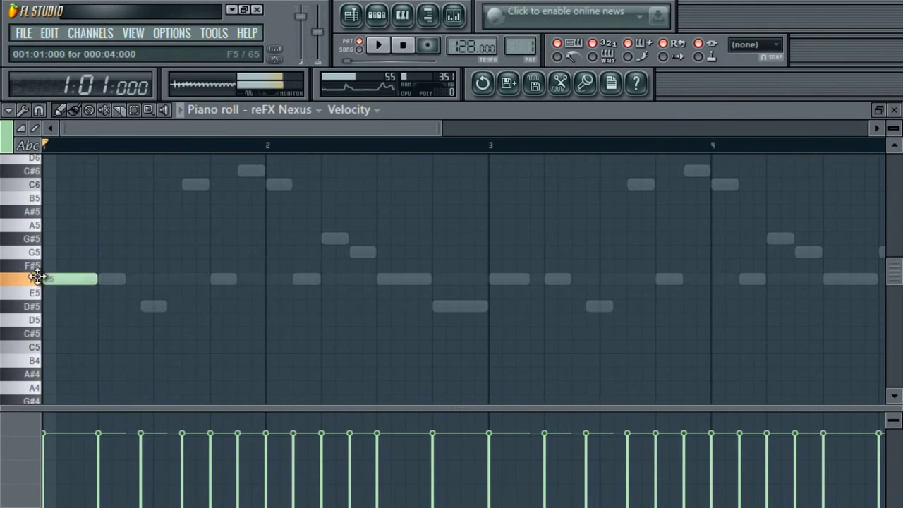
{"action": "left_click", "coordinate": [112, 280]}
{"action": "left_click", "coordinate": [187, 184]}
{"action": "left_click", "coordinate": [222, 279]}
{"action": "left_click", "coordinate": [245, 171]}
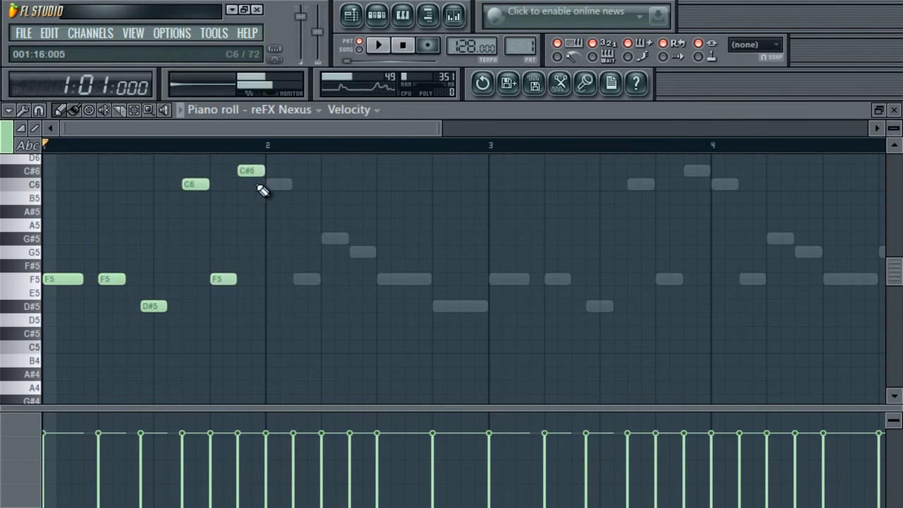
- Draw the bar 2 melody over the ghost notes: C6, F5, G#5, G5, and four-step F5 and D#5
{"action": "left_click", "coordinate": [272, 185]}
{"action": "left_click", "coordinate": [329, 240]}
{"action": "left_click", "coordinate": [357, 252]}
{"action": "left_click", "coordinate": [386, 279]}
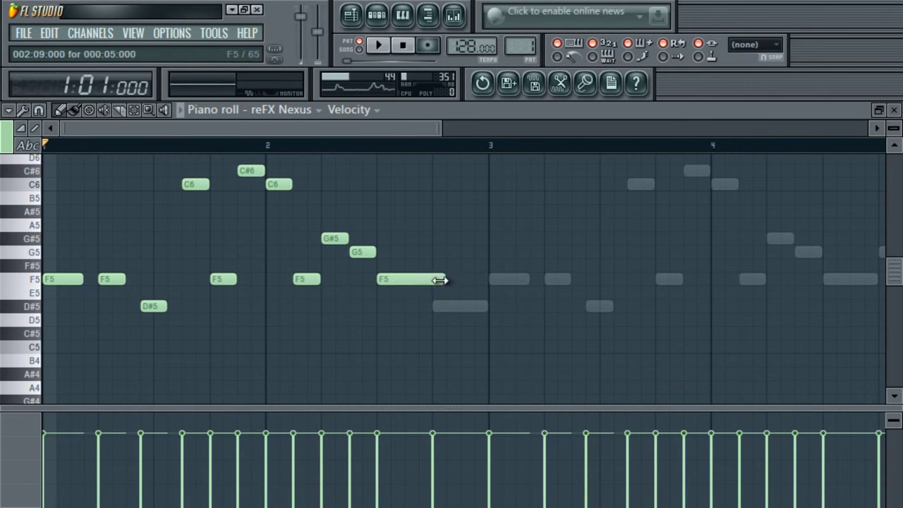
{"action": "left_click", "coordinate": [442, 308]}
- Draw the bar 3 melody over the ghost notes: F5, F5, D#5, C6, F5, C#6
{"action": "left_click", "coordinate": [498, 279]}
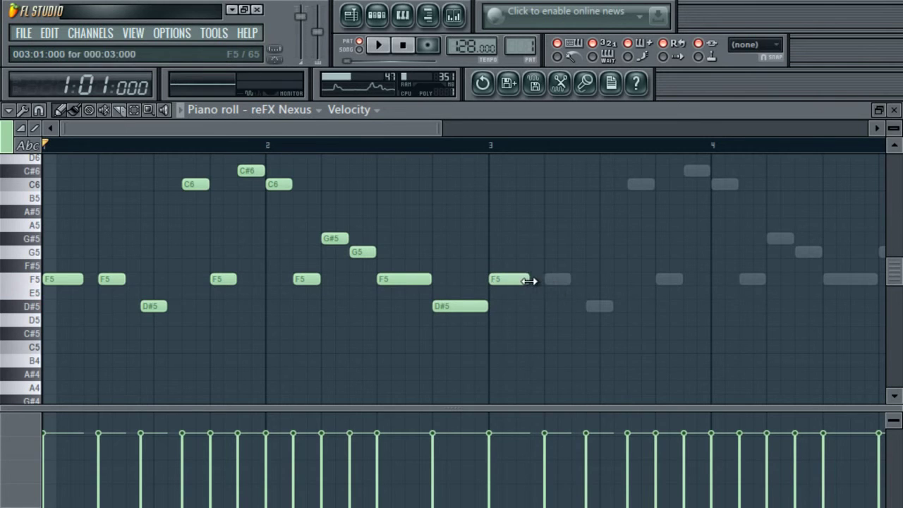
{"action": "left_click", "coordinate": [551, 280]}
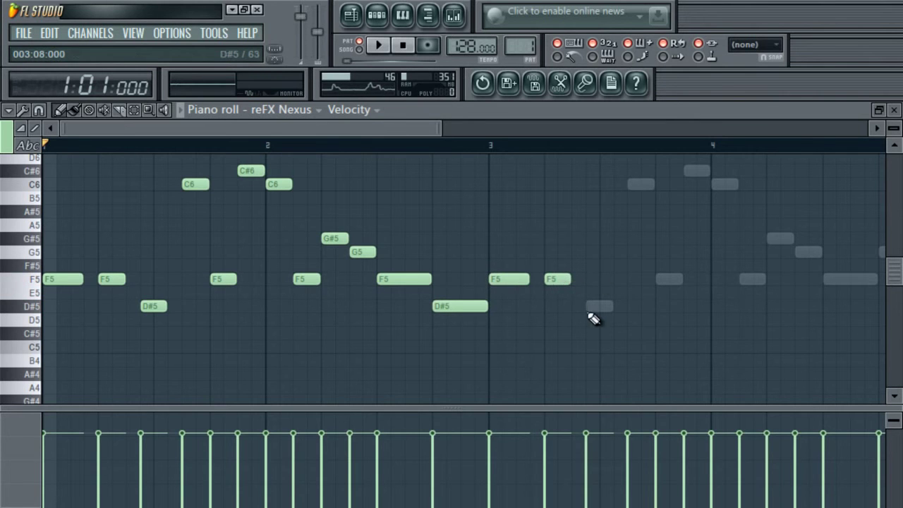
{"action": "left_click", "coordinate": [641, 185]}
{"action": "left_click", "coordinate": [661, 280]}
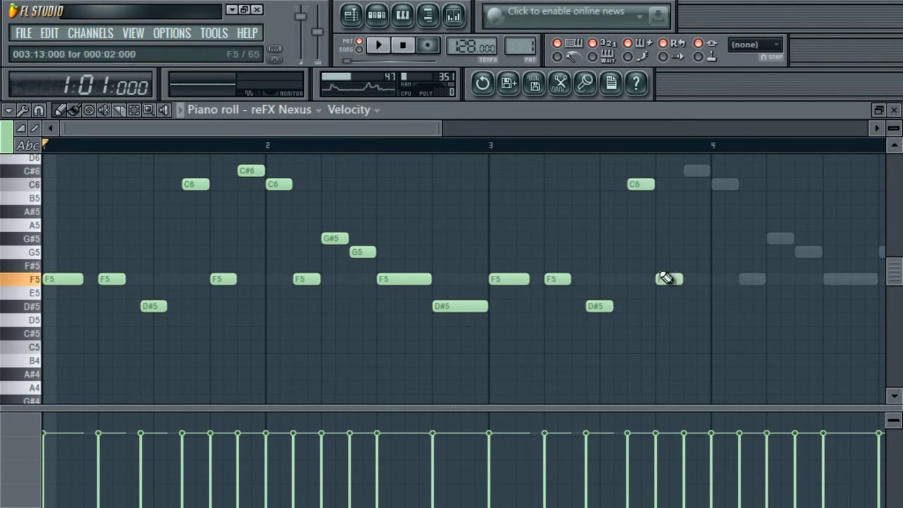
{"action": "left_click", "coordinate": [691, 171]}
- Draw the bar 4 melody over the ghost notes: C6, F5, G#5, G5, and four-step F5 and G5
{"action": "left_click", "coordinate": [724, 189]}
{"action": "left_click", "coordinate": [746, 278]}
{"action": "left_click", "coordinate": [776, 239]}
{"action": "left_click", "coordinate": [805, 252]}
{"action": "left_click", "coordinate": [830, 280]}
{"action": "left_click", "coordinate": [876, 255]}
{"action": "scroll", "coordinate": [790, 278], "scroll_direction": "right", "scroll_amount": 4}
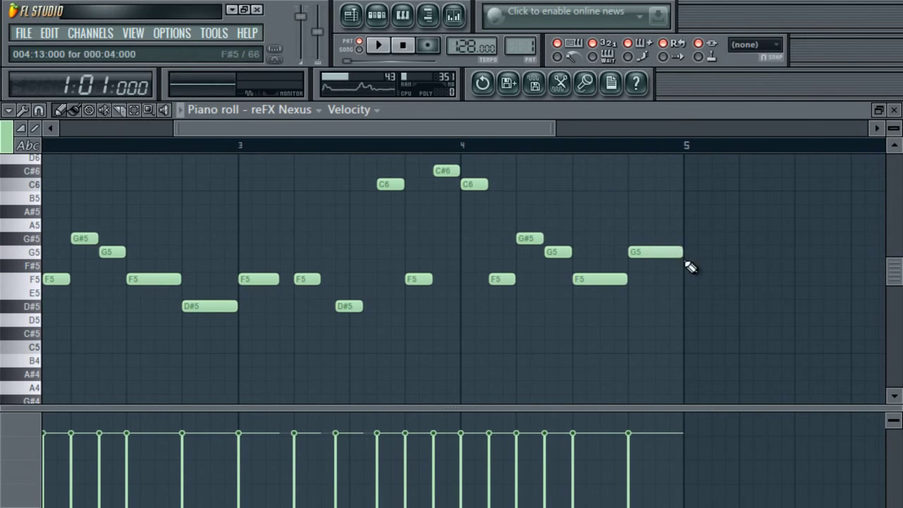
- Transpose all notes in the Nexus piano roll up one octave and play back the full four bars
{"action": "key", "text": "ctrl+a"}
{"action": "scroll", "coordinate": [689, 258], "scroll_direction": "down", "scroll_amount": 3}
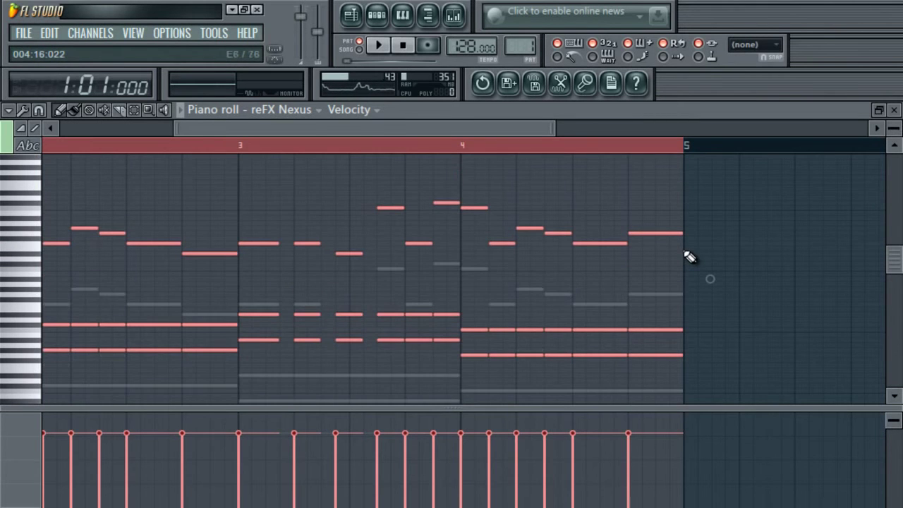
{"action": "key", "text": "space"}
{"action": "left_click_drag", "start_coordinate": [338, 134], "coordinate": [117, 135]}
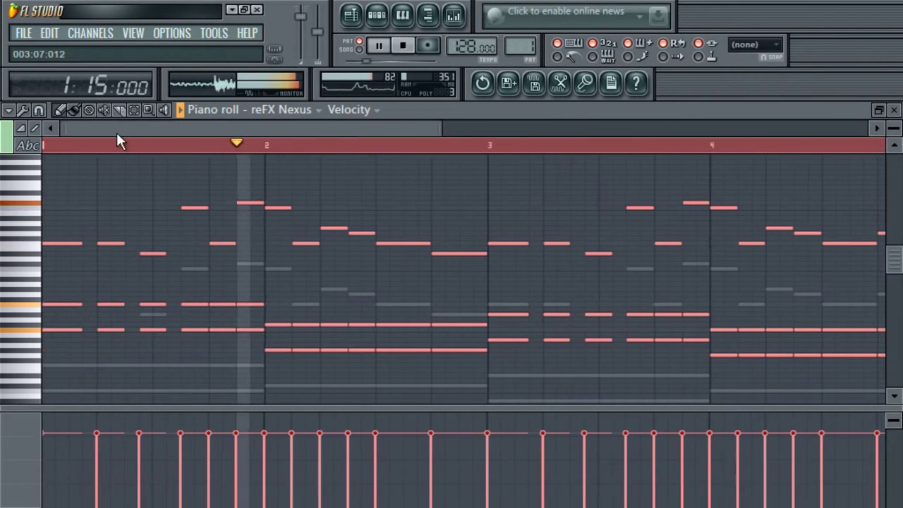
{"action": "left_click_drag", "start_coordinate": [441, 127], "coordinate": [649, 140]}
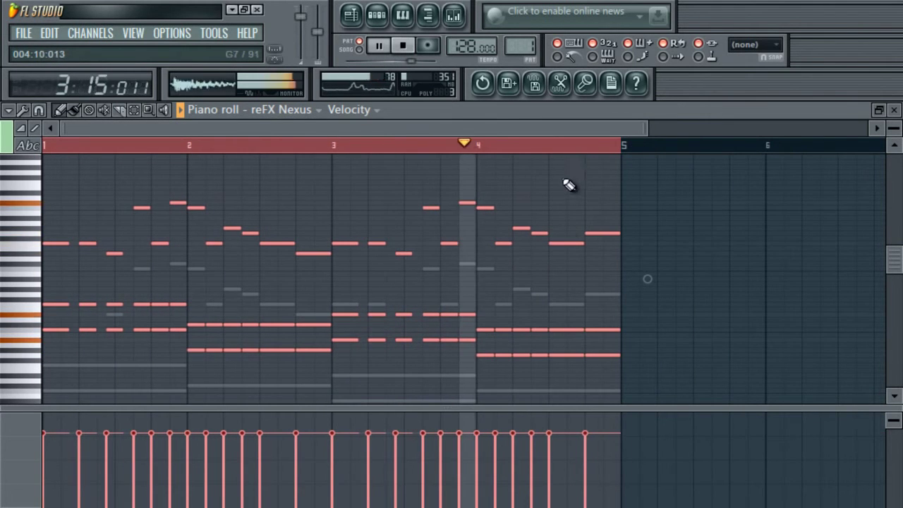
- Split the last two four-step chord hits in bar 4 into two-step hits by shortening and duplicating them
{"action": "left_click_drag", "start_coordinate": [572, 330], "coordinate": [606, 355]}
{"action": "key", "text": "ctrl+c"}
{"action": "key", "text": "ctrl+v"}
{"action": "left_click_drag", "start_coordinate": [121, 357], "coordinate": [581, 355]}
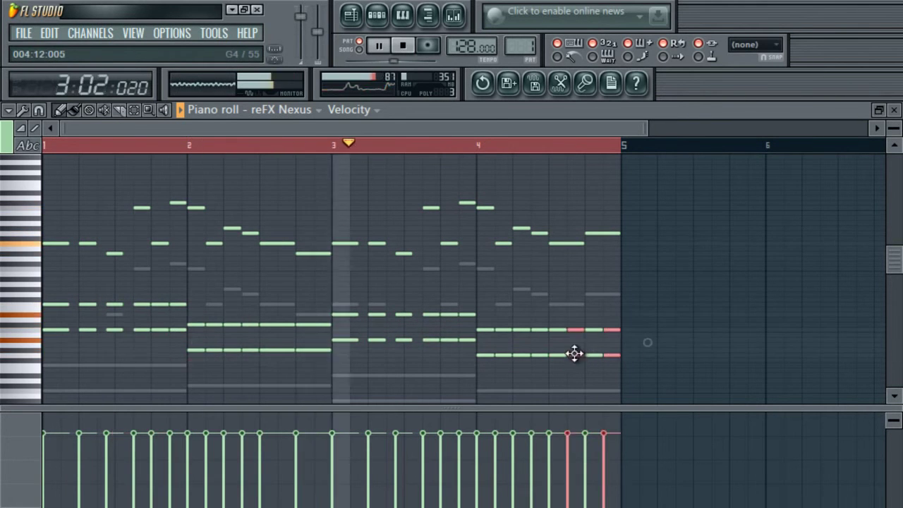
- Split the two four-step chord hits in bar 2 into two-step hits as well, and play back the result
{"action": "left_click_drag", "start_coordinate": [284, 315], "coordinate": [310, 363]}
{"action": "left_click_drag", "start_coordinate": [328, 351], "coordinate": [316, 350]}
{"action": "key", "text": "space"}
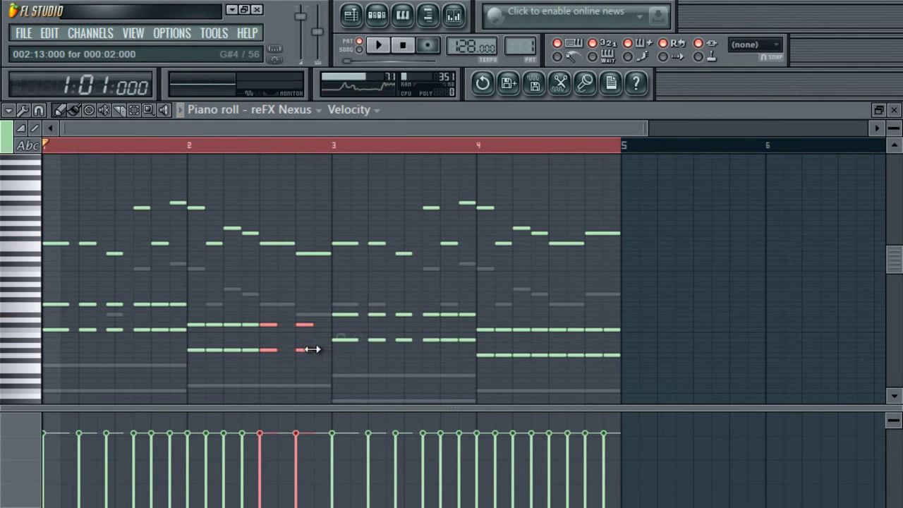
{"action": "key", "text": "ctrl+c"}
{"action": "key", "text": "ctrl+v"}
{"action": "left_click_drag", "start_coordinate": [123, 351], "coordinate": [293, 361]}
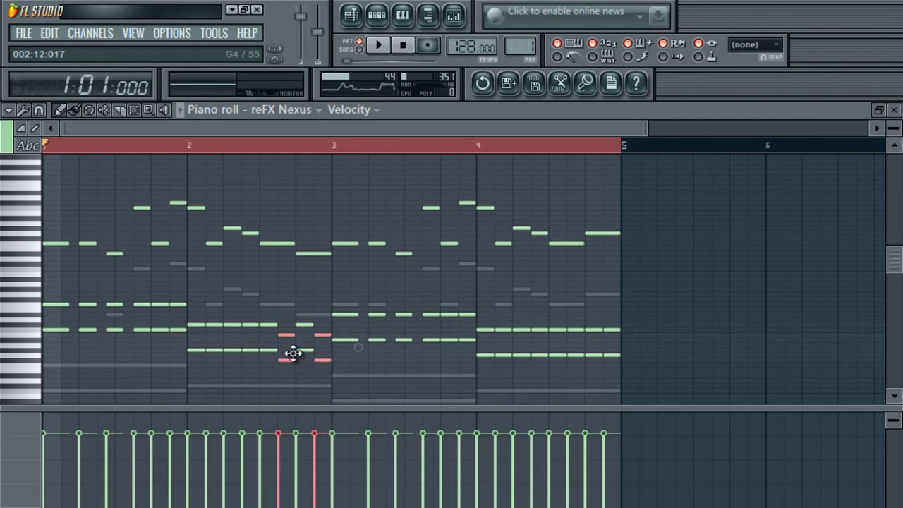
{"action": "key", "text": "space"}
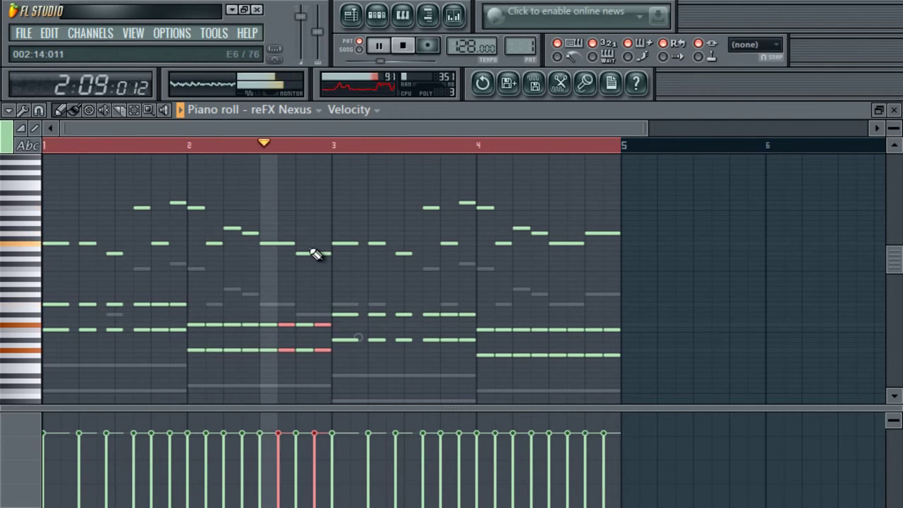
{"action": "key", "text": "space"}
- Open the reFX Nexus plugin and load the PL Dance Seq preset from the Plucked category
{"action": "left_click", "coordinate": [382, 21]}
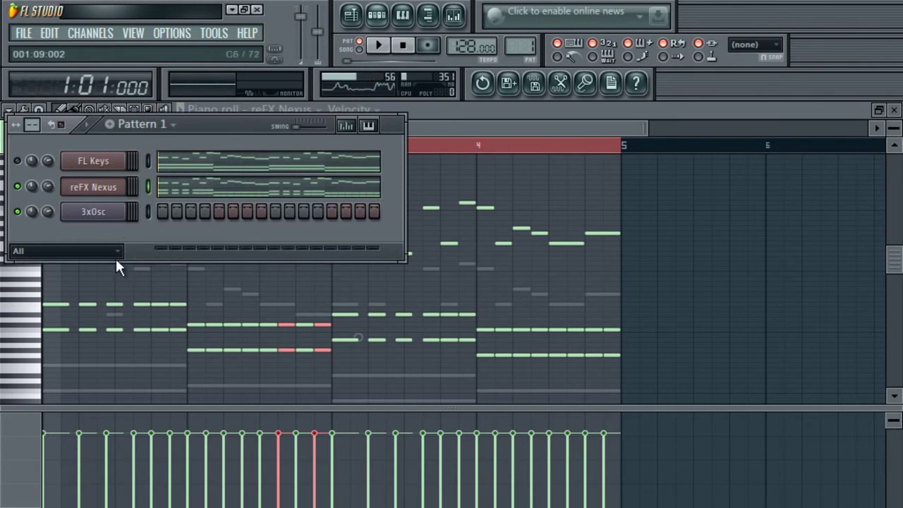
{"action": "left_click", "coordinate": [106, 187]}
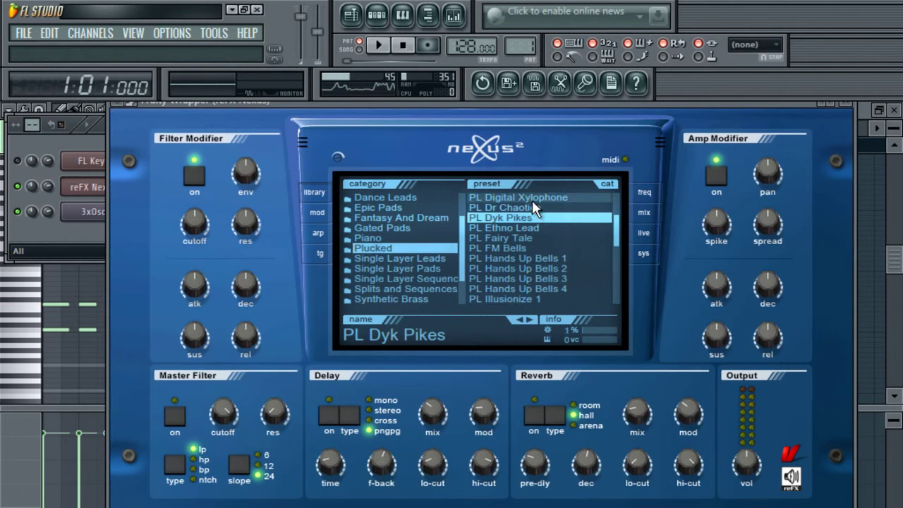
{"action": "scroll", "coordinate": [616, 226], "scroll_direction": "up", "scroll_amount": 2}
{"action": "left_click", "coordinate": [543, 207]}
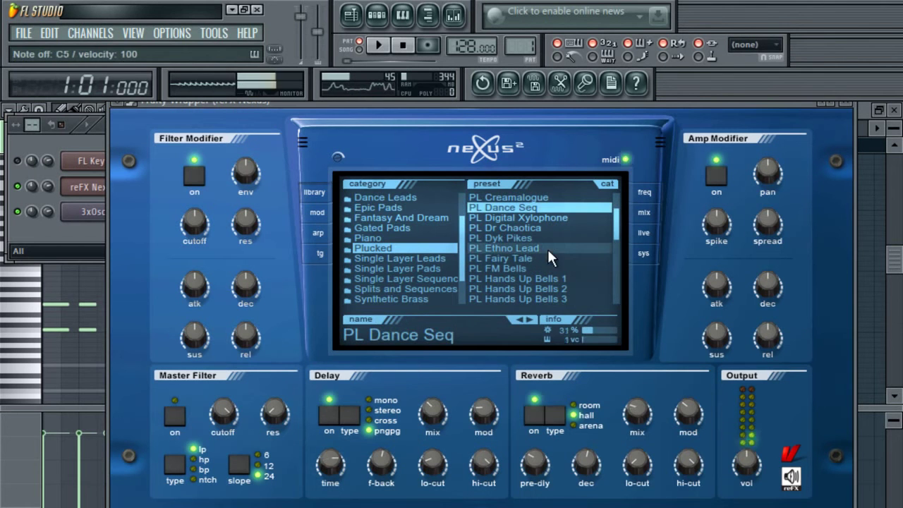
- Turn off the delay and reverb of PL Dance Seq and set its reverb mix to 20 while playing the pattern
{"action": "mouse_move", "coordinate": [630, 409]}
{"action": "left_click_drag", "start_coordinate": [637, 421], "coordinate": [636, 416]}
{"action": "key", "text": "z"}
{"action": "key", "text": "space"}
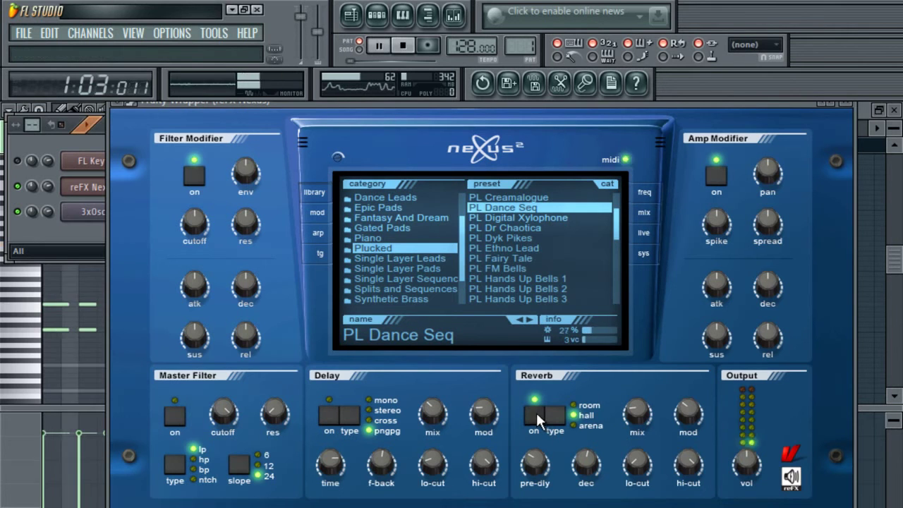
{"action": "left_click", "coordinate": [535, 414]}
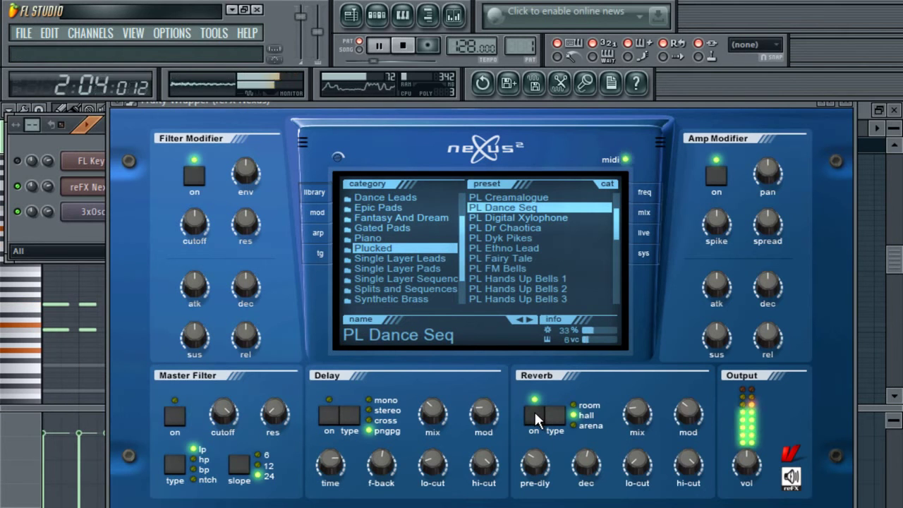
{"action": "left_click", "coordinate": [639, 409]}
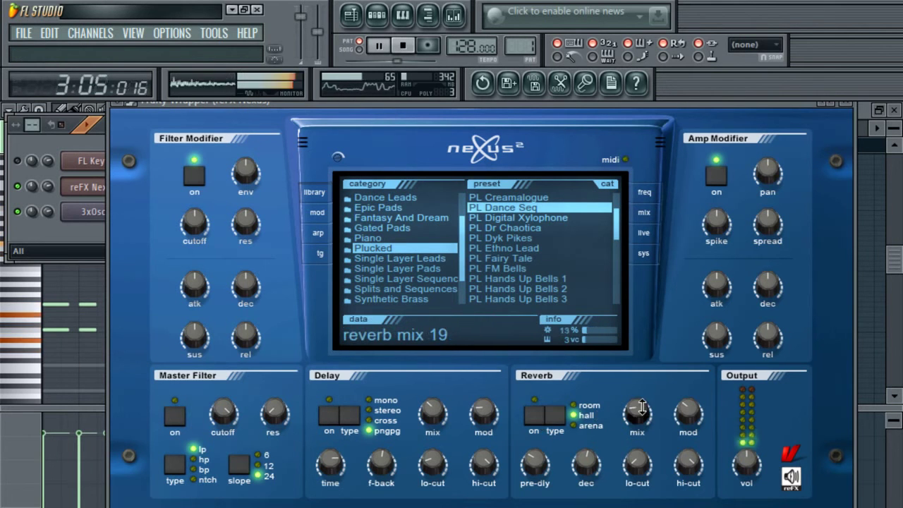
{"action": "left_click_drag", "start_coordinate": [639, 400], "coordinate": [639, 413]}
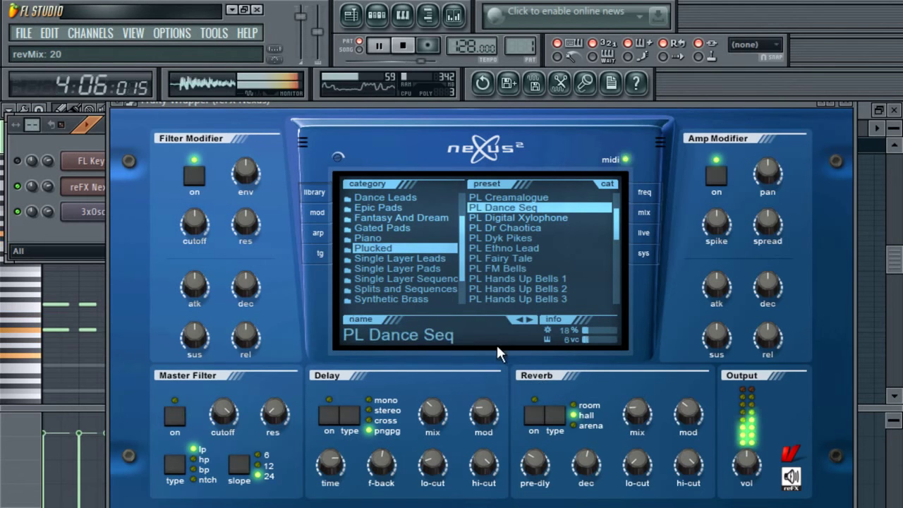
- Load LD Classic JP Leader 4 from Single Layer Leads, with the delay off and the reverb mix at 13
{"action": "left_click", "coordinate": [433, 288]}
{"action": "left_click", "coordinate": [431, 297]}
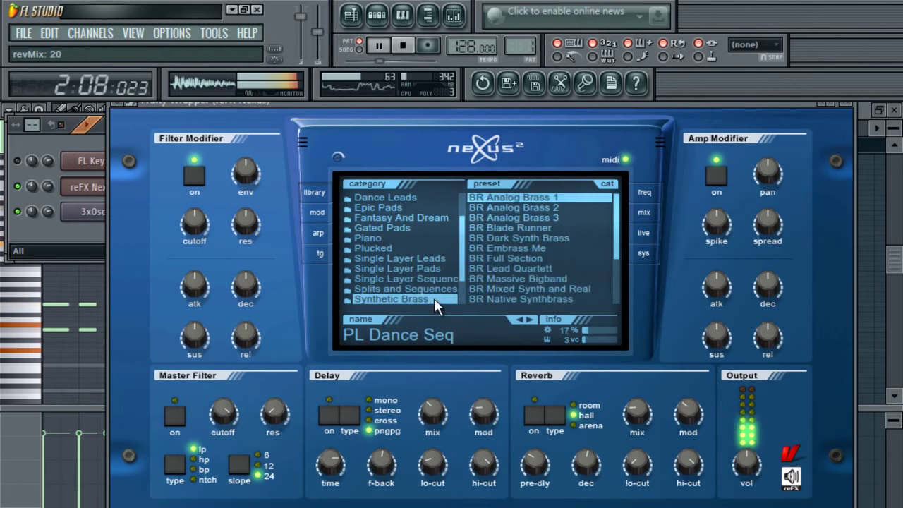
{"action": "left_click", "coordinate": [435, 258]}
{"action": "left_click_drag", "start_coordinate": [616, 198], "coordinate": [616, 212]}
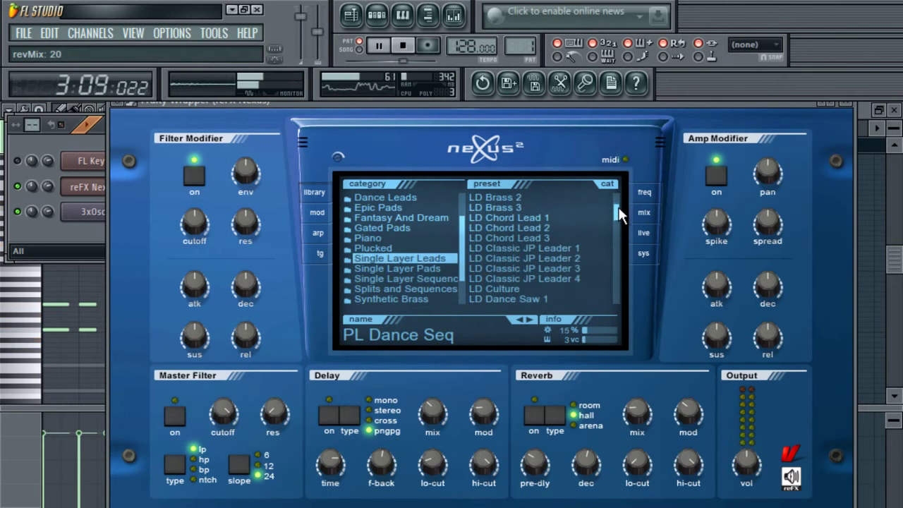
{"action": "left_click", "coordinate": [579, 278]}
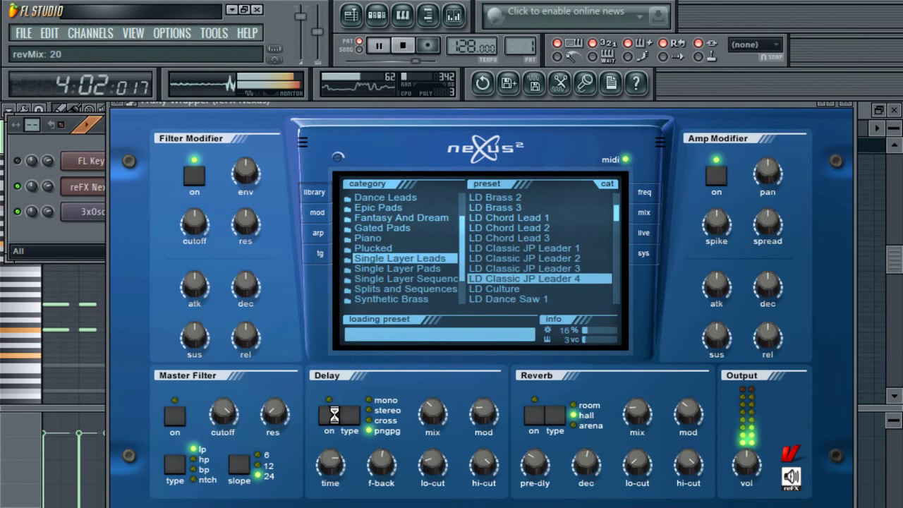
{"action": "left_click", "coordinate": [331, 411]}
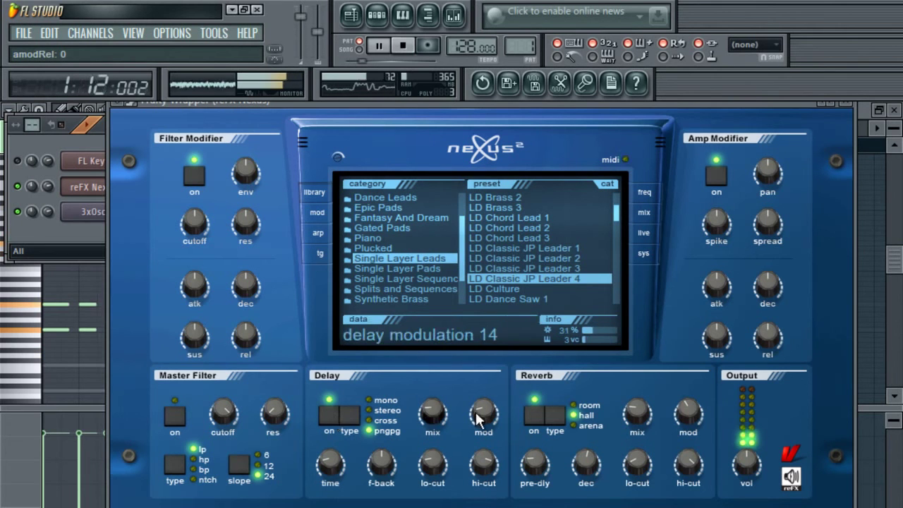
{"action": "left_click_drag", "start_coordinate": [634, 420], "coordinate": [638, 424]}
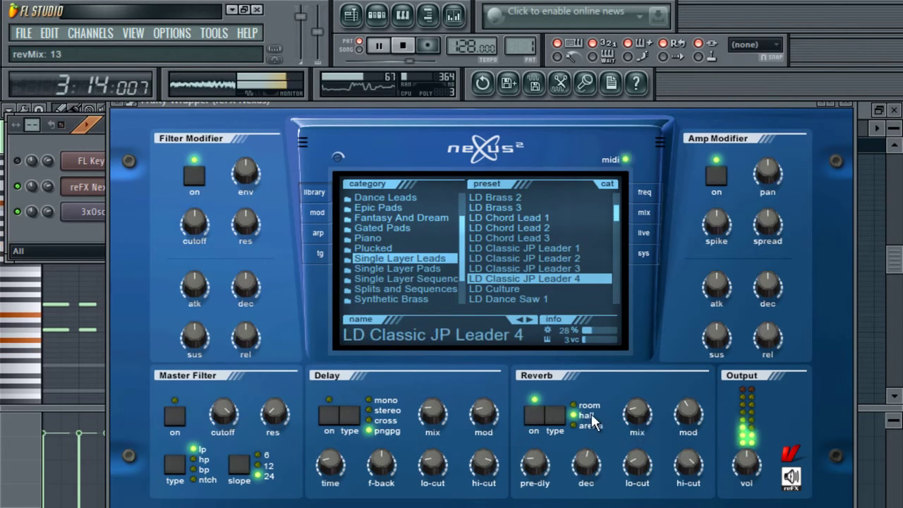
- Try the Nexus chord notes one octave lower in the piano roll, and move them back up an octave
{"action": "left_click", "coordinate": [51, 239]}
{"action": "left_click", "coordinate": [897, 257]}
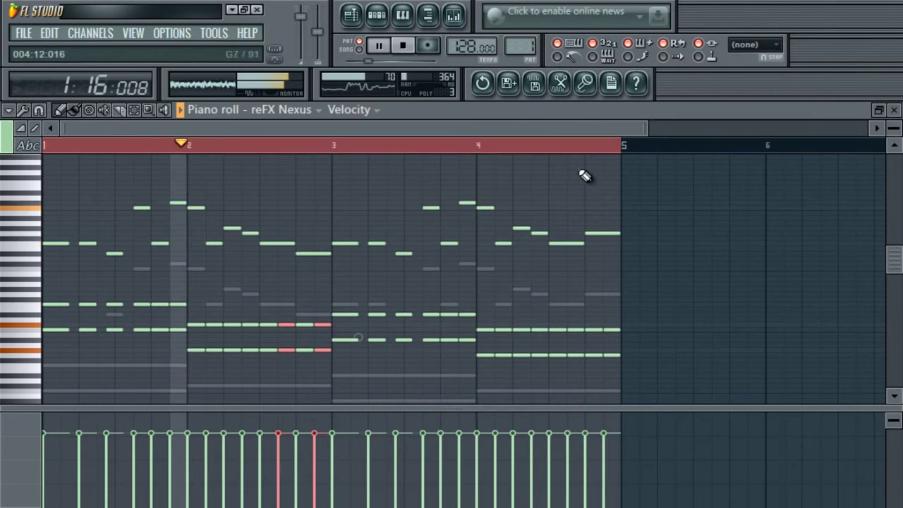
{"action": "left_click_drag", "start_coordinate": [643, 132], "coordinate": [738, 135]}
{"action": "left_click_drag", "start_coordinate": [584, 172], "coordinate": [32, 261]}
{"action": "left_click_drag", "start_coordinate": [566, 278], "coordinate": [2, 369]}
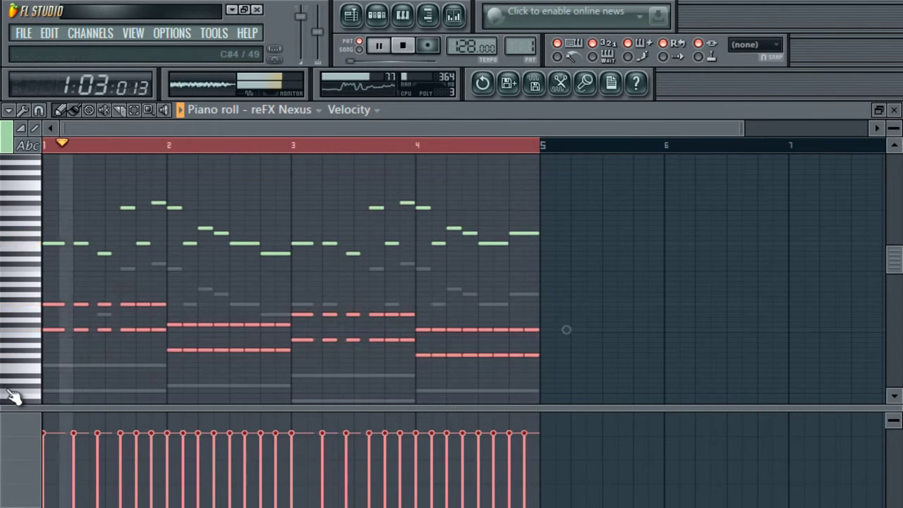
{"action": "key", "text": "ctrl+Down"}
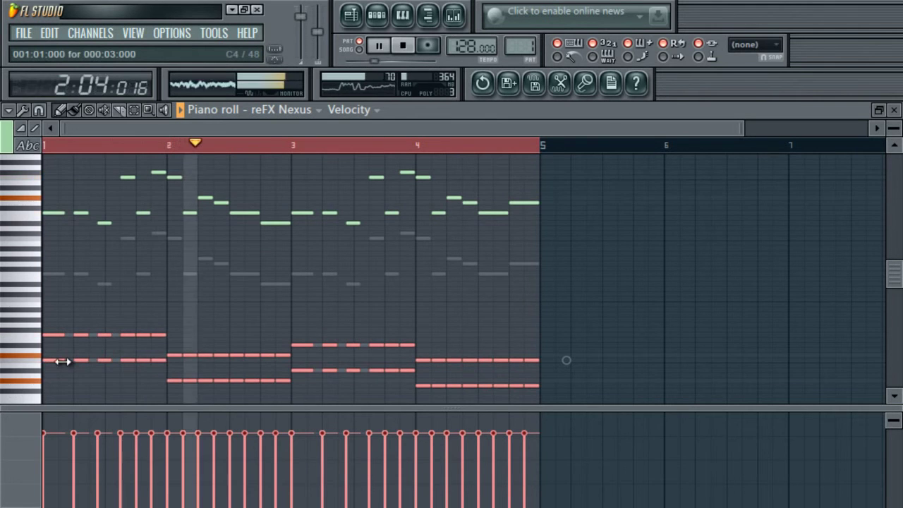
{"action": "key", "text": "ctrl+Up"}
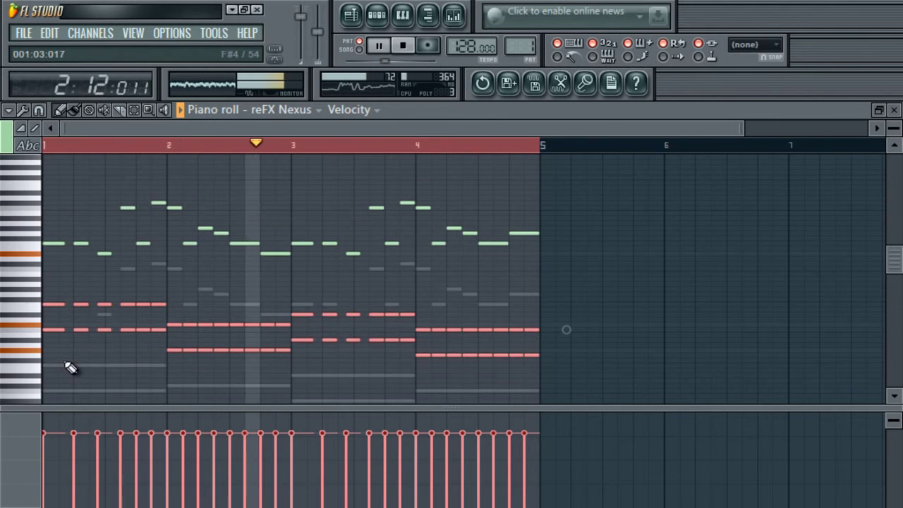
- Reopen Nexus, try LD Classic JP Leader 3, and return to LD Classic JP Leader 4 with its delay off
{"action": "left_click", "coordinate": [375, 13]}
{"action": "left_click", "coordinate": [121, 185]}
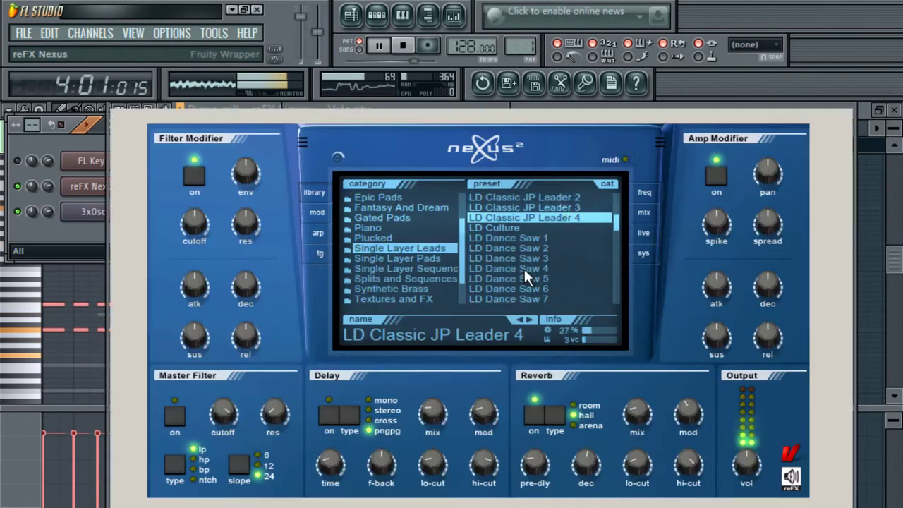
{"action": "key", "text": "space"}
{"action": "left_click", "coordinate": [560, 206]}
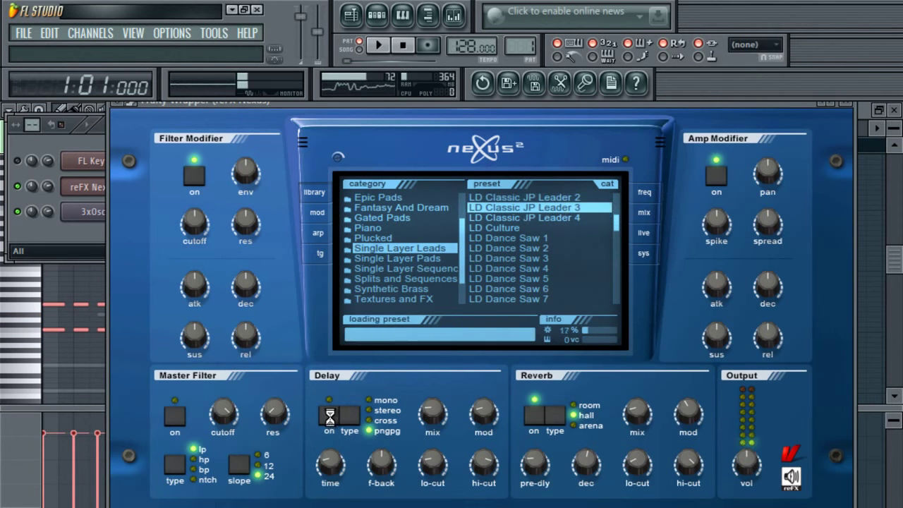
{"action": "left_click_drag", "start_coordinate": [637, 414], "coordinate": [644, 421]}
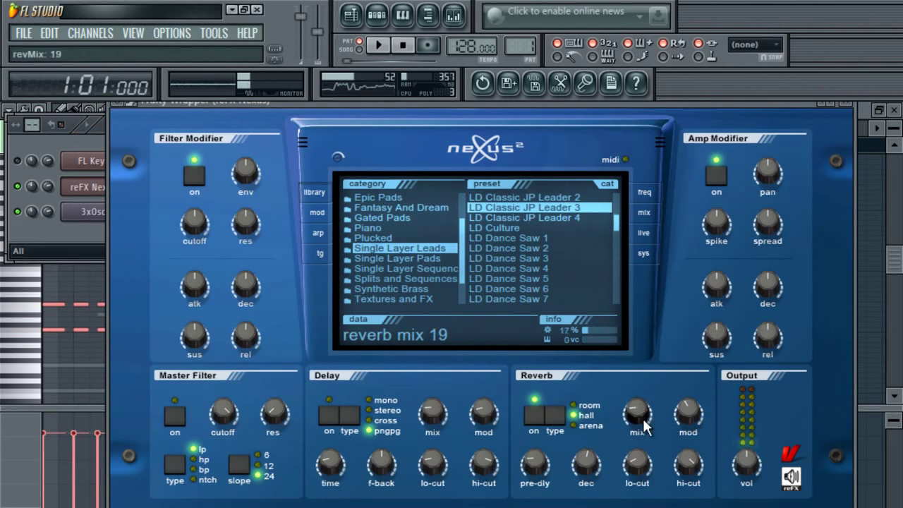
{"action": "left_click", "coordinate": [553, 218]}
{"action": "left_click", "coordinate": [331, 424]}
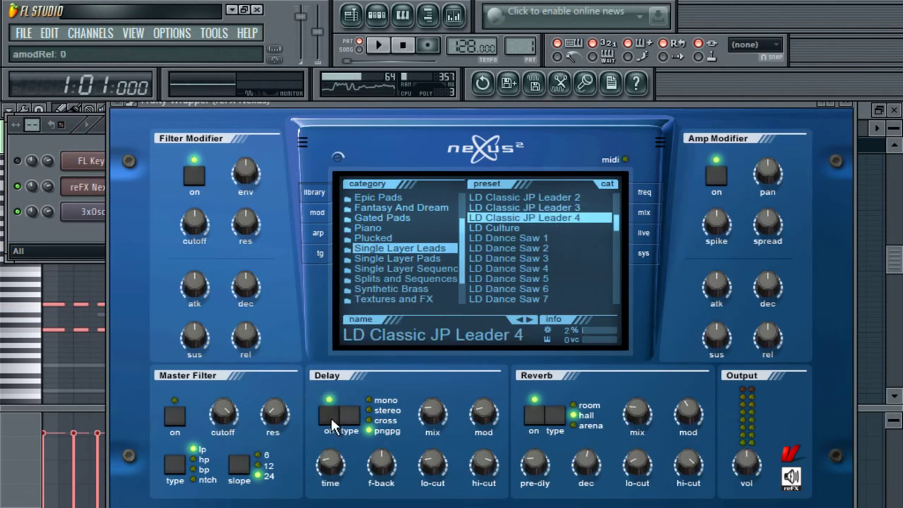
- Turn on the Nexus master filter and lower its cutoff while playing the pattern
{"action": "left_click", "coordinate": [176, 413]}
{"action": "left_click_drag", "start_coordinate": [230, 409], "coordinate": [203, 475]}
{"action": "key", "text": "space"}
{"action": "mouse_move", "coordinate": [224, 414]}
{"action": "left_mouse_down"}
{"action": "mouse_move", "coordinate": [238, 446]}
{"action": "mouse_move", "coordinate": [225, 428]}
{"action": "left_mouse_up"}
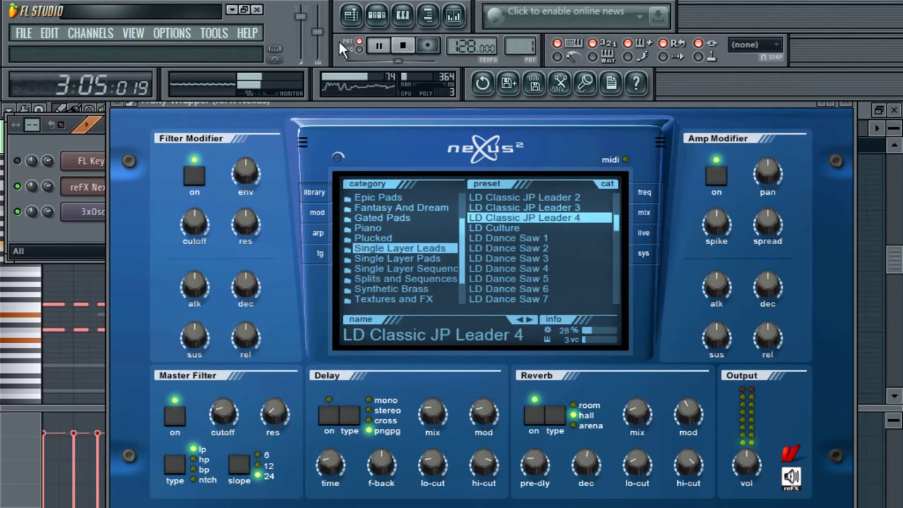
- Place Pattern 1 at the start of Track 1 in the playlist
{"action": "left_click", "coordinate": [351, 16]}
{"action": "left_click", "coordinate": [238, 213]}
{"action": "left_click_drag", "start_coordinate": [238, 214], "coordinate": [110, 169]}
{"action": "left_click_drag", "start_coordinate": [314, 124], "coordinate": [557, 103]}
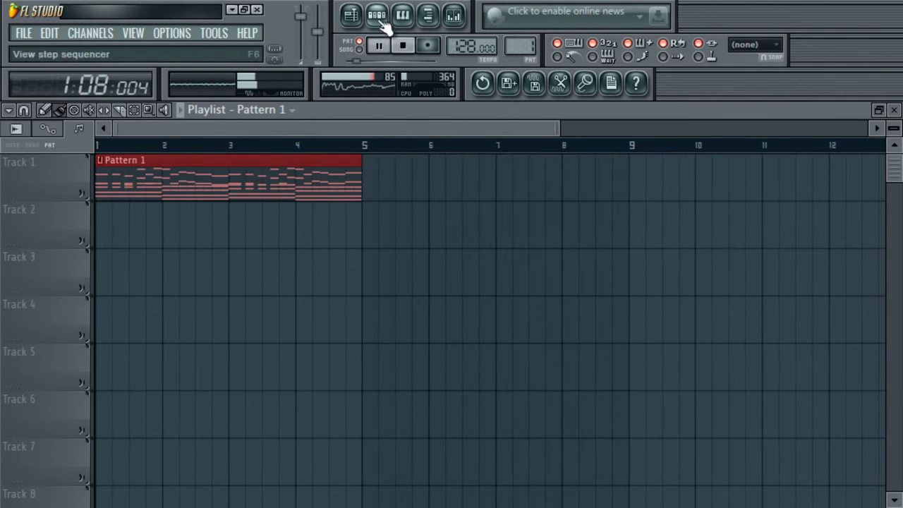
- Stop playback and cut the FL Keys channel's notes from Pattern 1
{"action": "left_click", "coordinate": [380, 20]}
{"action": "key", "text": "space"}
{"action": "right_click", "coordinate": [101, 160]}
{"action": "mouse_move", "coordinate": [193, 239]}
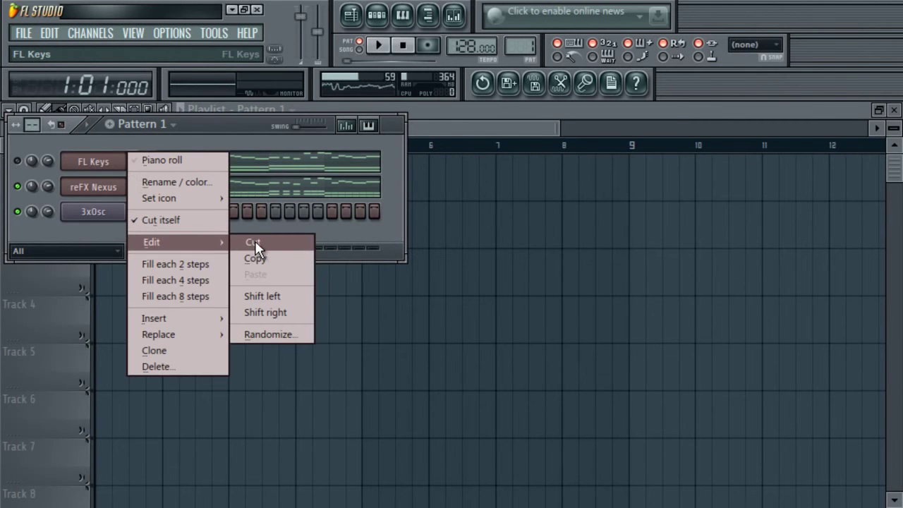
{"action": "left_click", "coordinate": [255, 242]}
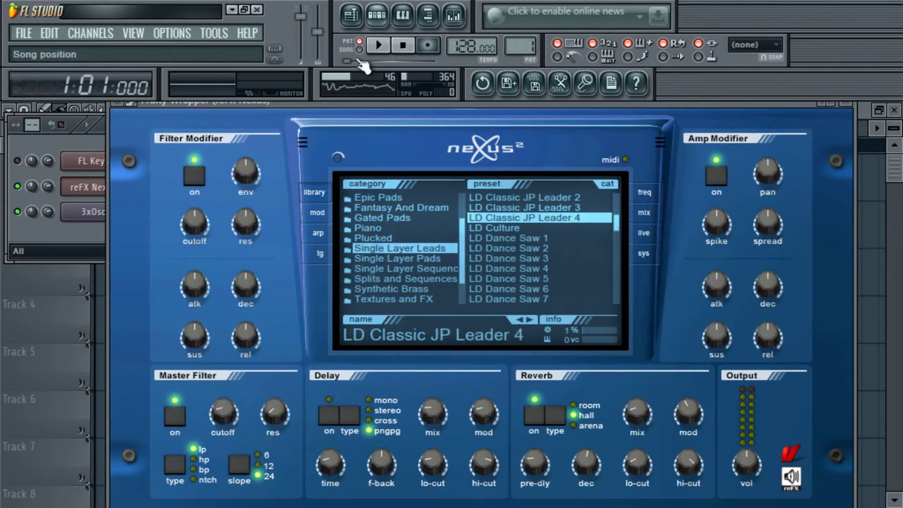
- Play the song and place a second Pattern 1 clip at bar 5 of Track 1 in the playlist
{"action": "left_click", "coordinate": [351, 15]}
{"action": "key", "text": "space"}
{"action": "left_click", "coordinate": [372, 173]}
{"action": "left_click_drag", "start_coordinate": [560, 128], "coordinate": [716, 127]}
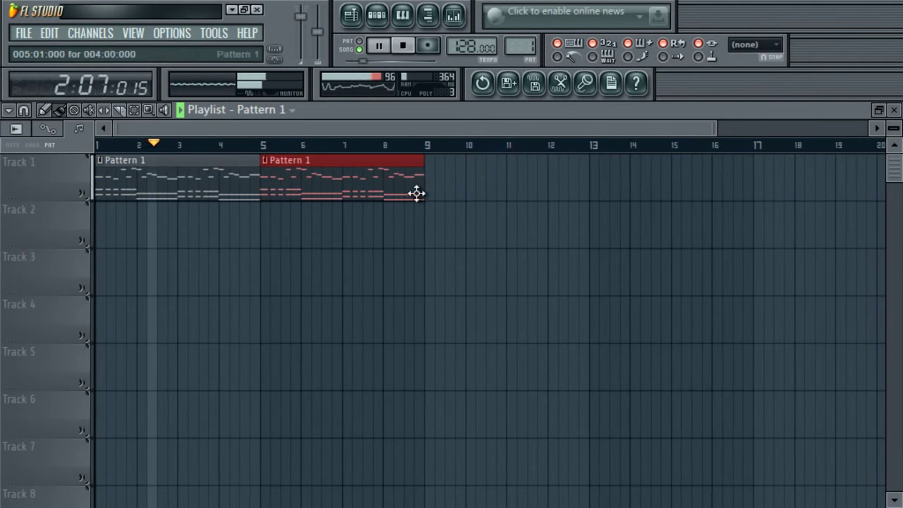
{"action": "left_click", "coordinate": [433, 182]}
{"action": "right_click", "coordinate": [456, 181]}
- Set the Nexus master filter cutoff to 0 and create an automation clip for it
{"action": "left_click", "coordinate": [376, 15]}
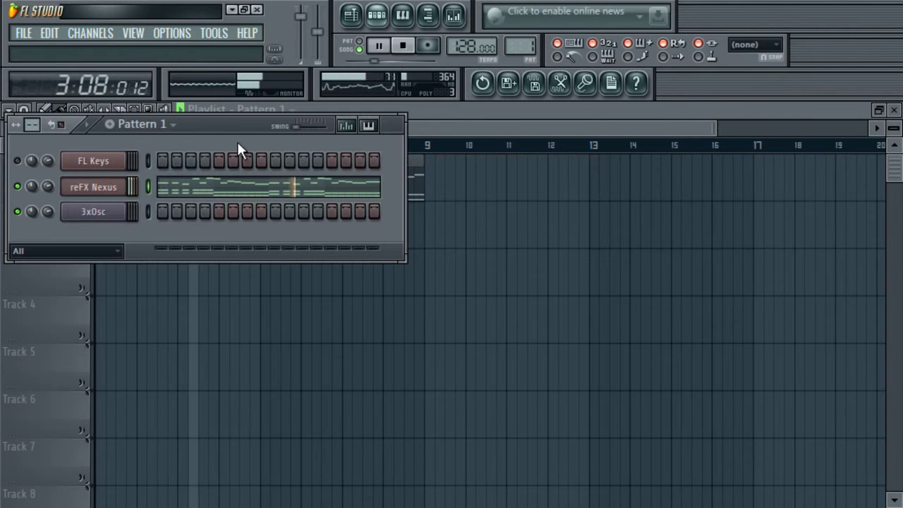
{"action": "left_click", "coordinate": [125, 187]}
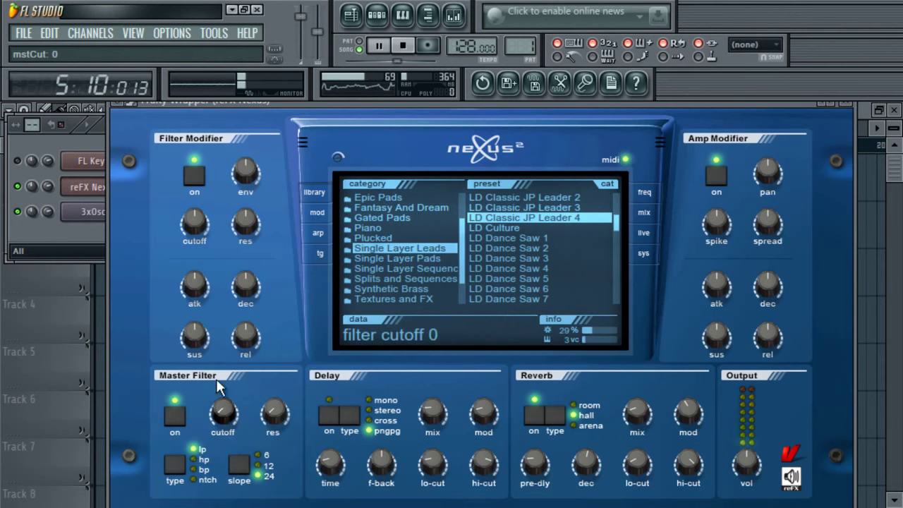
{"action": "left_click", "coordinate": [214, 33]}
{"action": "mouse_move", "coordinate": [358, 197]}
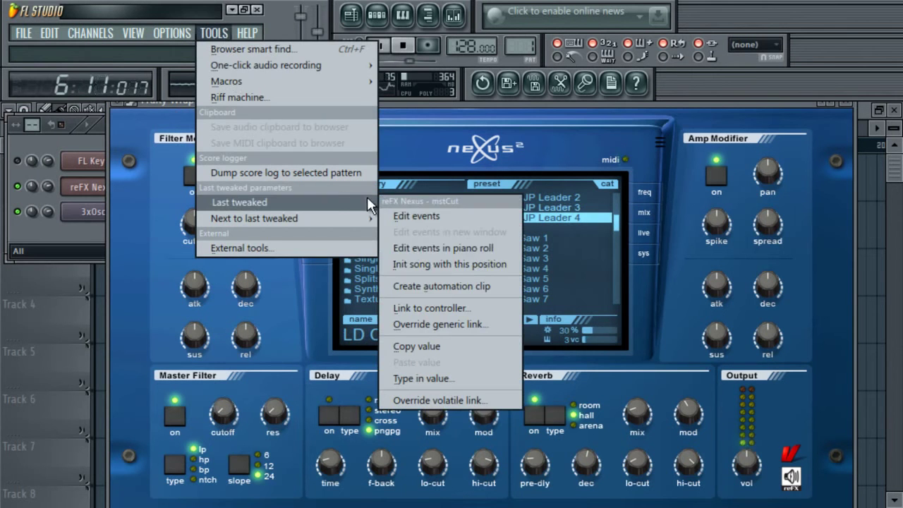
{"action": "left_click", "coordinate": [458, 282]}
{"action": "left_click", "coordinate": [360, 15]}
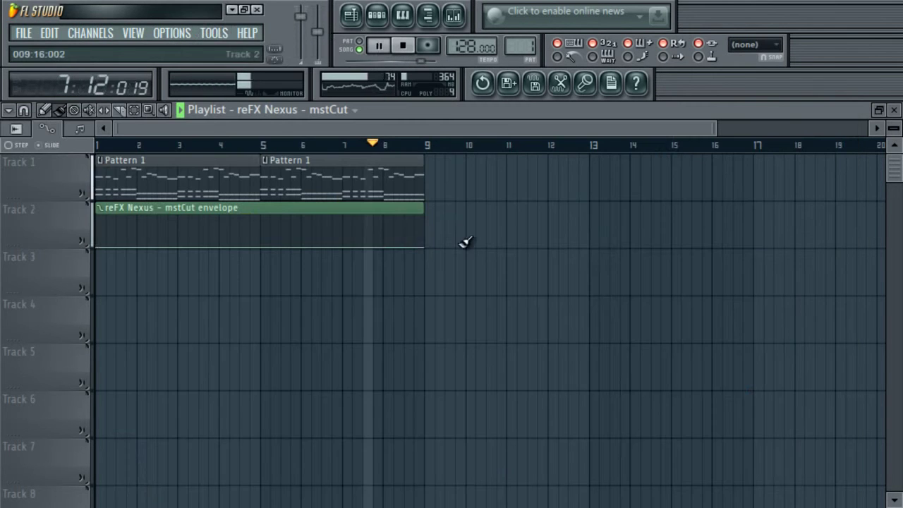
- Shape the cutoff envelope into a curve rising to 100% at bar 9 with 26% tension, and decline the Office update
{"action": "left_click_drag", "start_coordinate": [429, 249], "coordinate": [427, 227]}
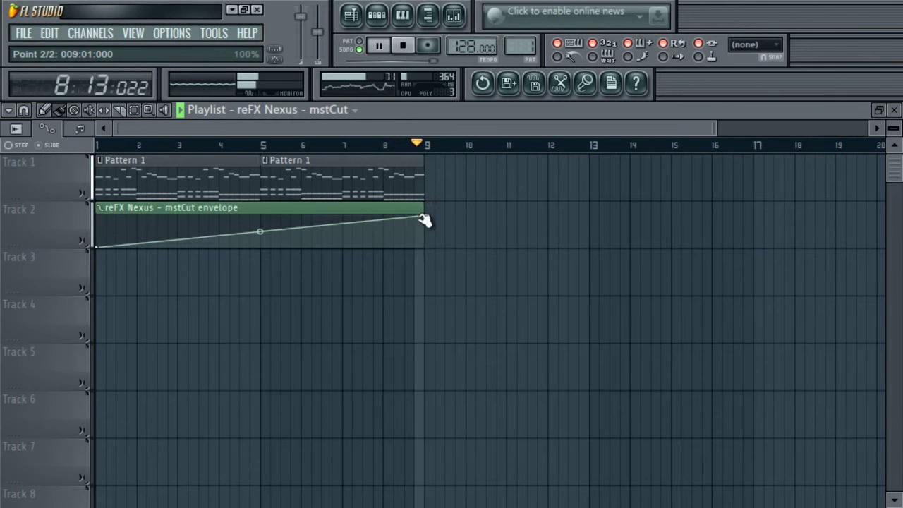
{"action": "mouse_move", "coordinate": [260, 232]}
{"action": "left_mouse_down"}
{"action": "mouse_move", "coordinate": [287, 281]}
{"action": "mouse_move", "coordinate": [258, 242]}
{"action": "left_mouse_up"}
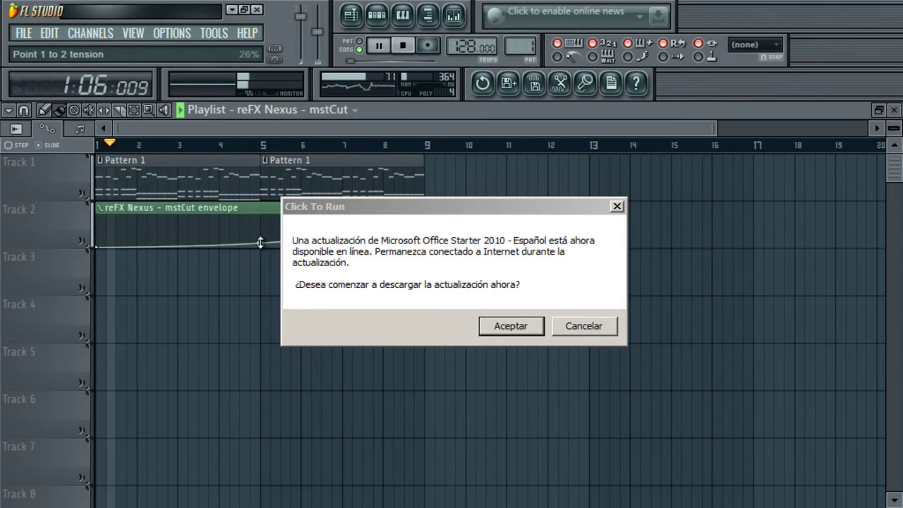
{"action": "left_click", "coordinate": [585, 329]}
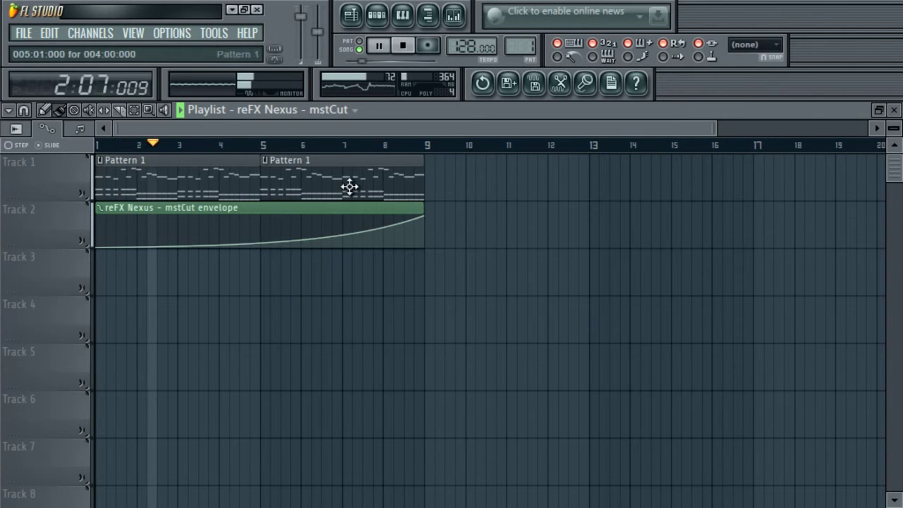
- Restart the song from bar 1 and place Pattern 1 at bars 9 and 13 of Track 1
{"action": "left_click", "coordinate": [99, 145]}
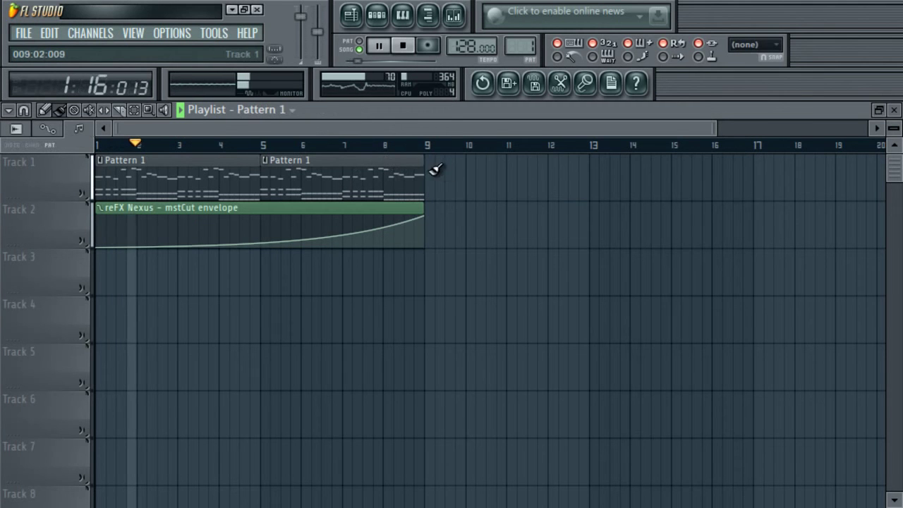
{"action": "left_click", "coordinate": [433, 169]}
{"action": "left_click", "coordinate": [599, 175]}
- Route the reFX Nexus channel to mixer insert 2 and lower its volume fader to about 80%
{"action": "left_click", "coordinate": [379, 17]}
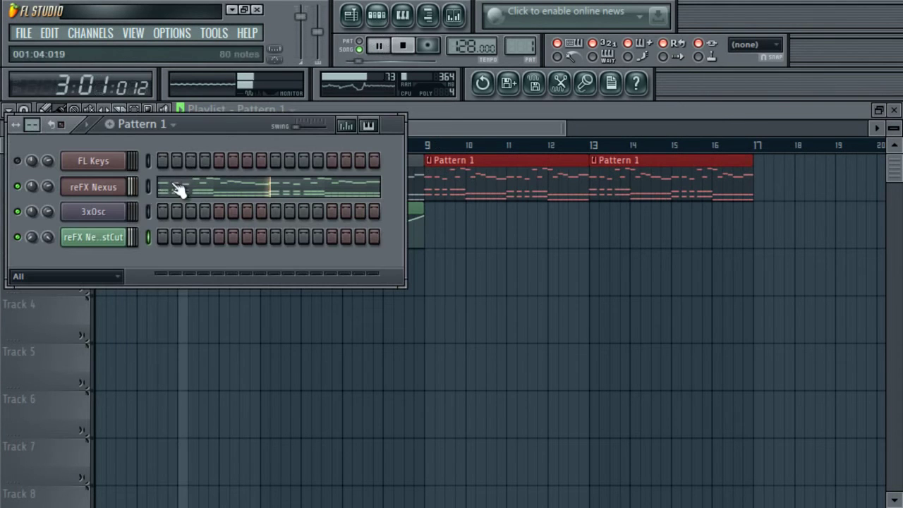
{"action": "left_click", "coordinate": [454, 16]}
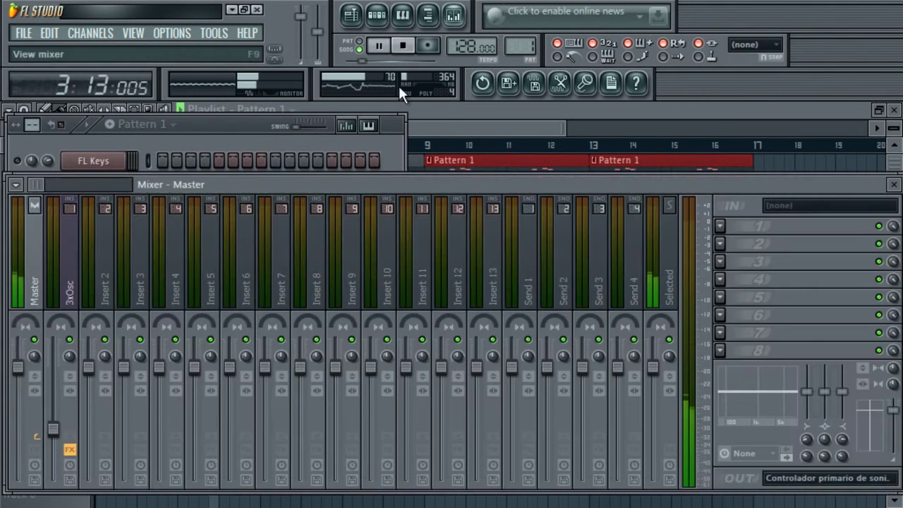
{"action": "left_click", "coordinate": [105, 272]}
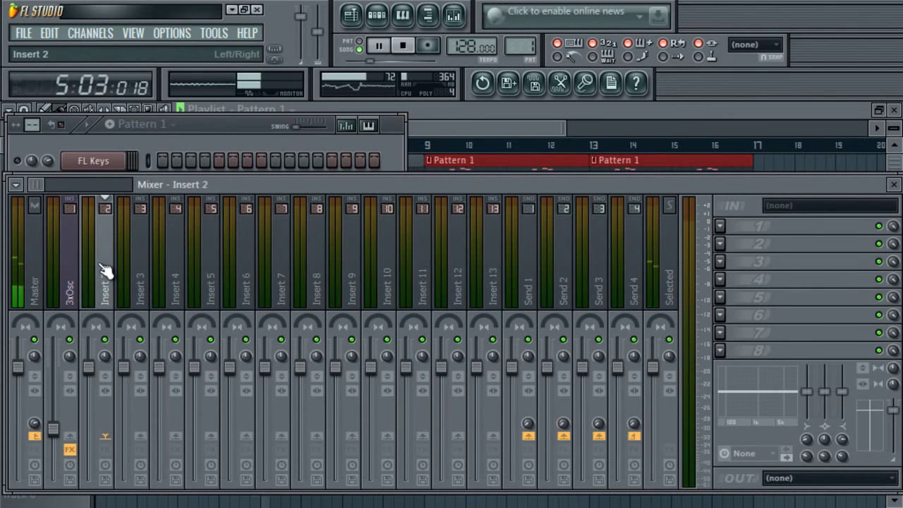
{"action": "left_click_drag", "start_coordinate": [90, 369], "coordinate": [103, 415]}
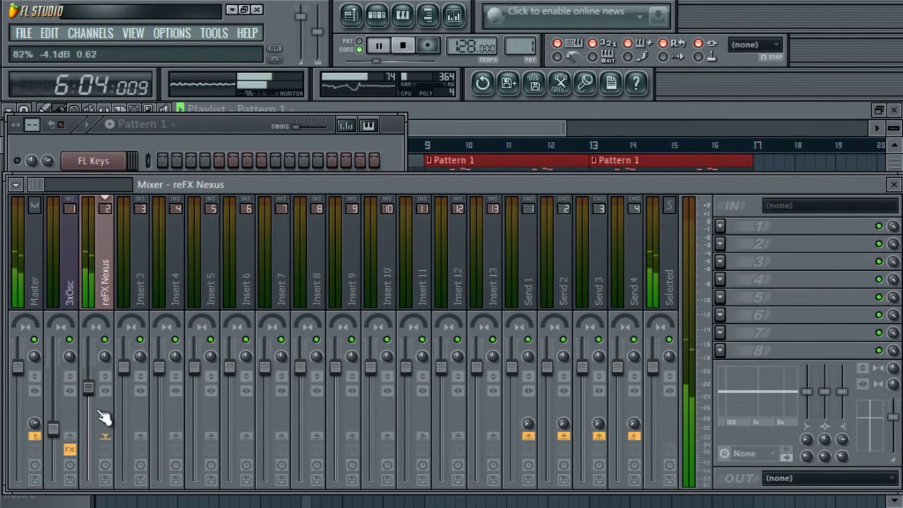
{"action": "left_click", "coordinate": [446, 124]}
- Place Pattern 3 at bars 9 and 13 of Track 3 in the playlist
{"action": "left_click", "coordinate": [291, 110]}
{"action": "left_click", "coordinate": [310, 202]}
{"action": "left_click", "coordinate": [433, 289]}
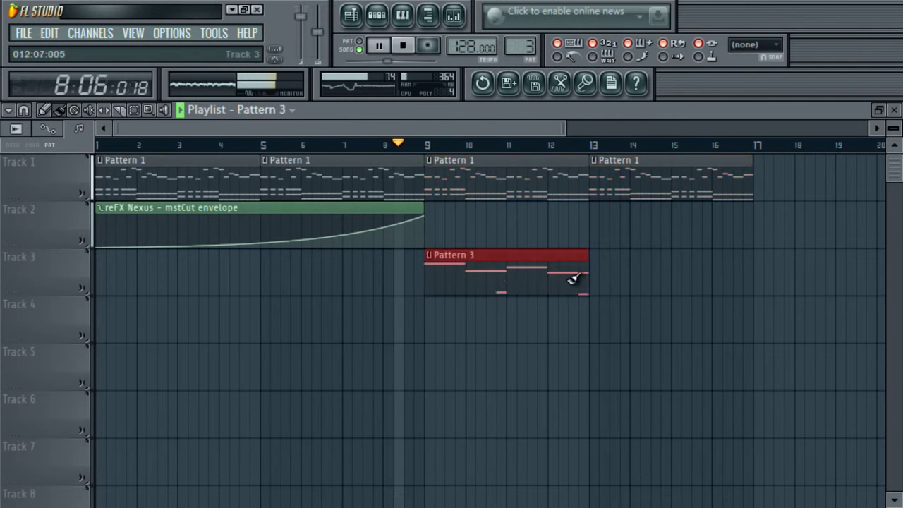
{"action": "left_click", "coordinate": [606, 278]}
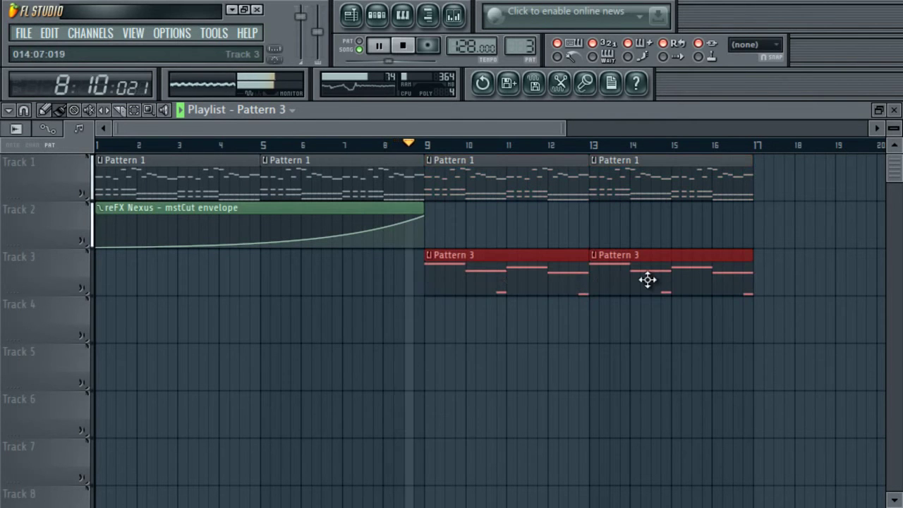
- Load Kickstart into the first effect slot of the reFX Nexus mixer track
{"action": "left_click", "coordinate": [455, 14]}
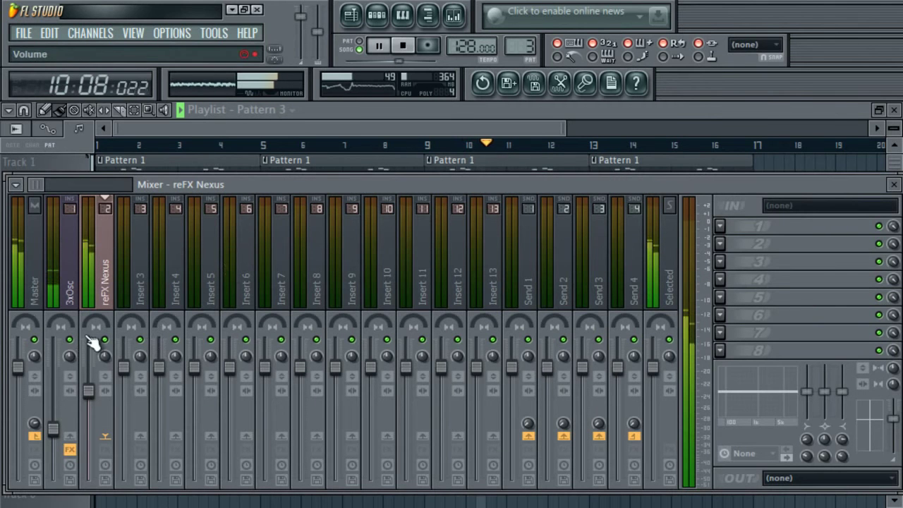
{"action": "left_click", "coordinate": [720, 226]}
{"action": "left_click", "coordinate": [672, 447]}
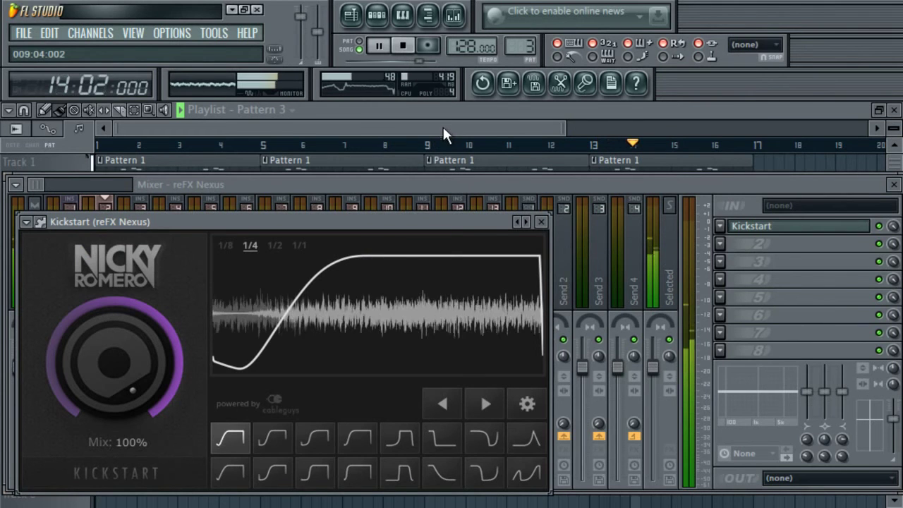
- Set the Kickstart mix level to 0% and create an automation clip for it
{"action": "left_click_drag", "start_coordinate": [892, 224], "coordinate": [849, 139]}
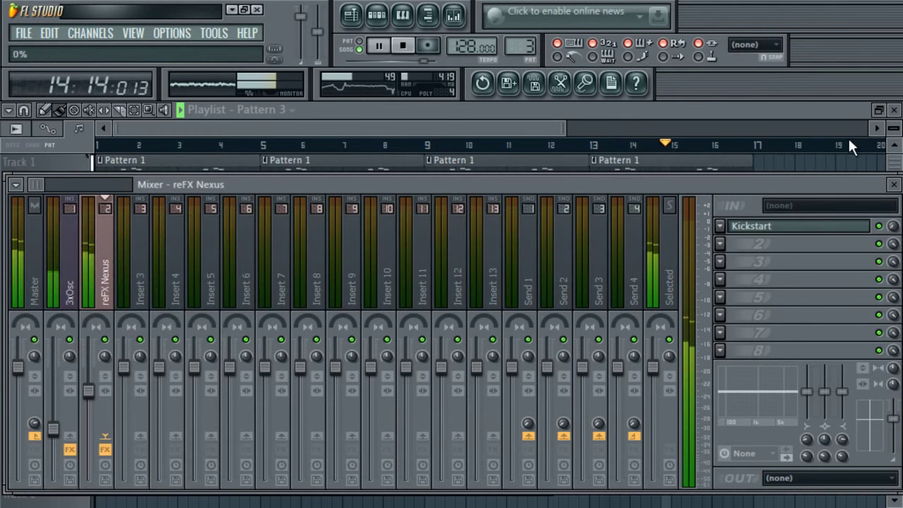
{"action": "right_click", "coordinate": [892, 227]}
{"action": "left_click", "coordinate": [801, 323]}
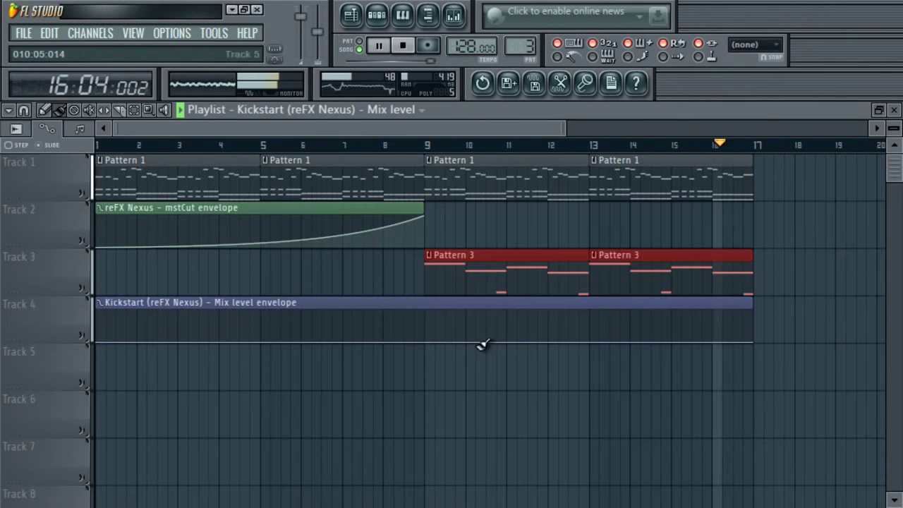
- Shape the Kickstart mix envelope to stay at zero until about bar 5, curve up to full at bar 9, and hold until bar 17
{"action": "right_click", "coordinate": [433, 327]}
{"action": "left_click_drag", "start_coordinate": [437, 343], "coordinate": [432, 343]}
{"action": "right_click", "coordinate": [264, 338]}
{"action": "left_click_drag", "start_coordinate": [264, 340], "coordinate": [269, 379]}
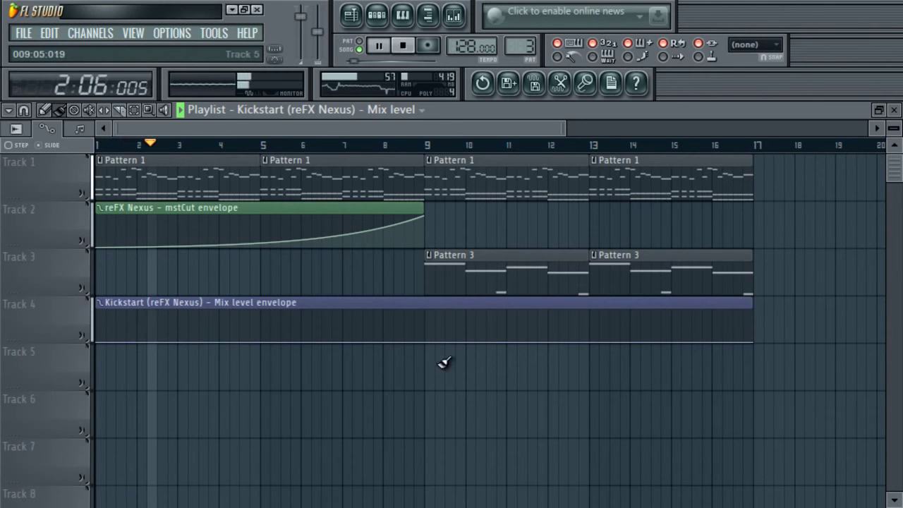
{"action": "left_click_drag", "start_coordinate": [435, 345], "coordinate": [425, 310]}
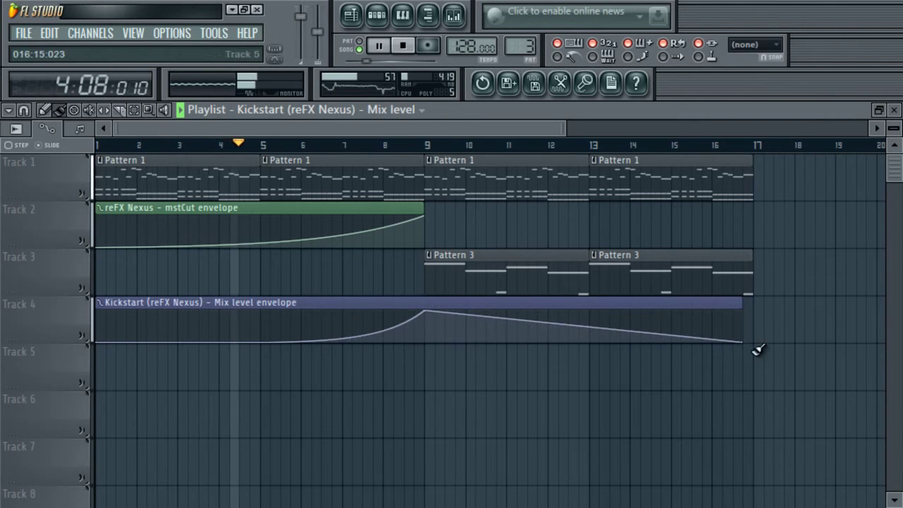
{"action": "left_click_drag", "start_coordinate": [744, 343], "coordinate": [752, 306]}
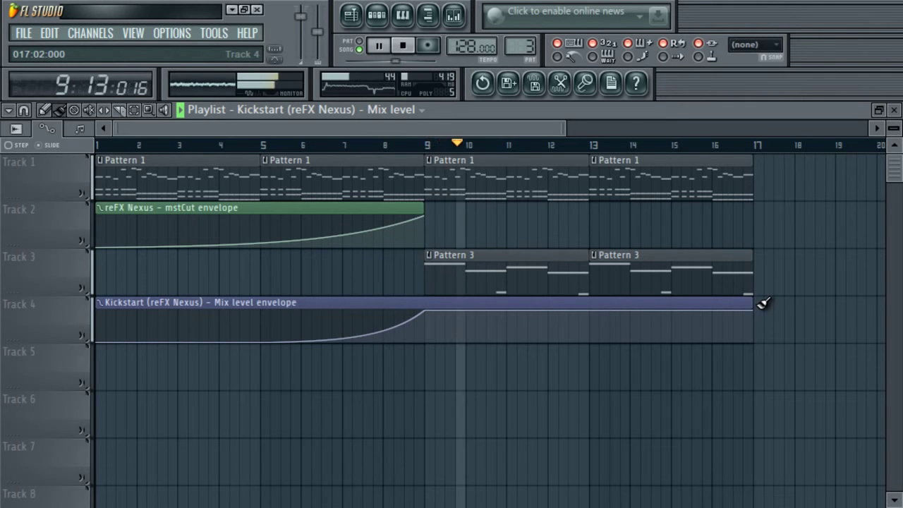
- Restart the song and lower the reFX Nexus mixer fader to about 75% (-5.9 dB)
{"action": "left_click", "coordinate": [403, 46]}
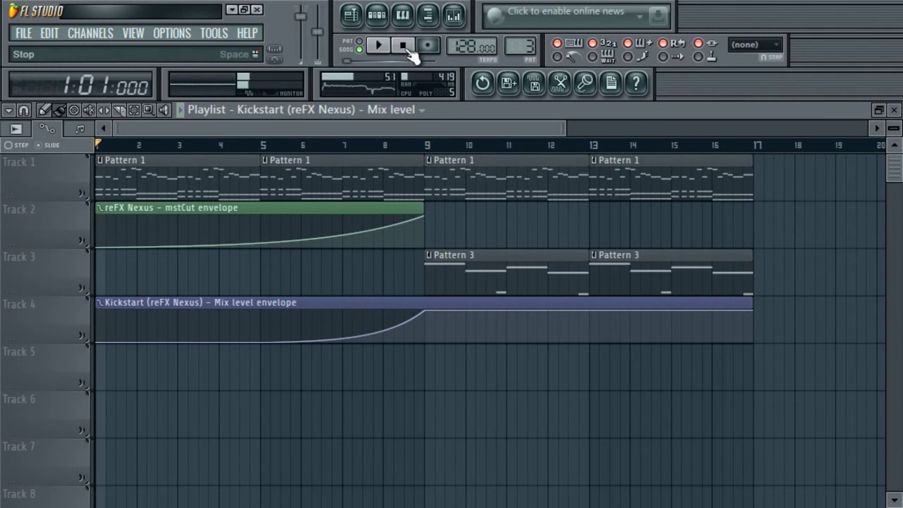
{"action": "key", "text": "space"}
{"action": "left_click", "coordinate": [453, 16]}
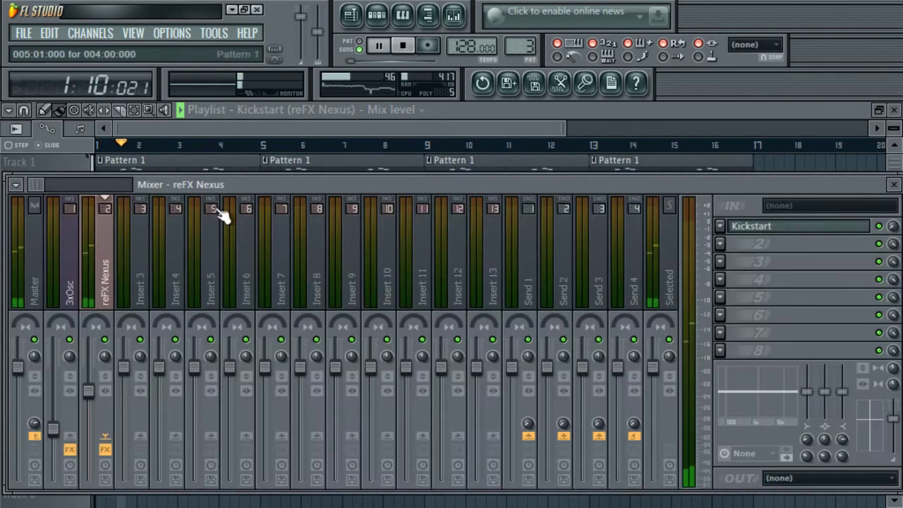
{"action": "left_click_drag", "start_coordinate": [92, 400], "coordinate": [98, 407]}
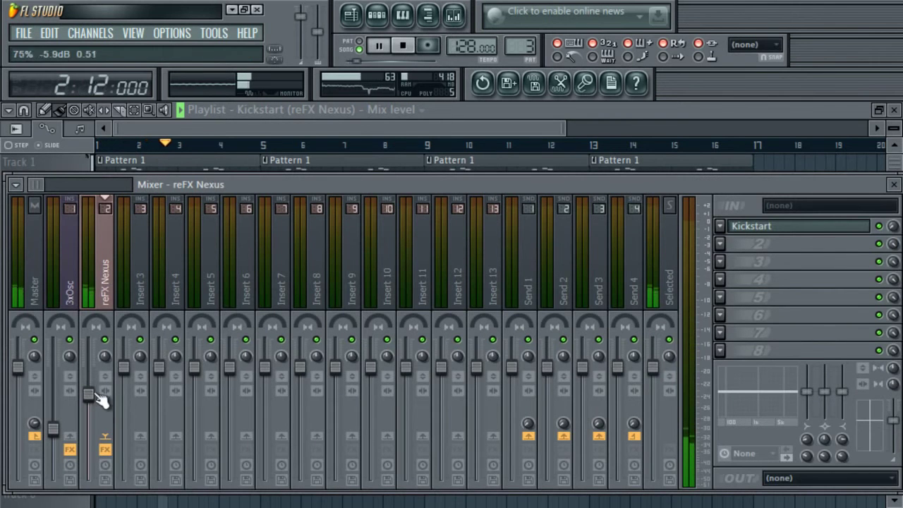
{"action": "left_click", "coordinate": [397, 127]}
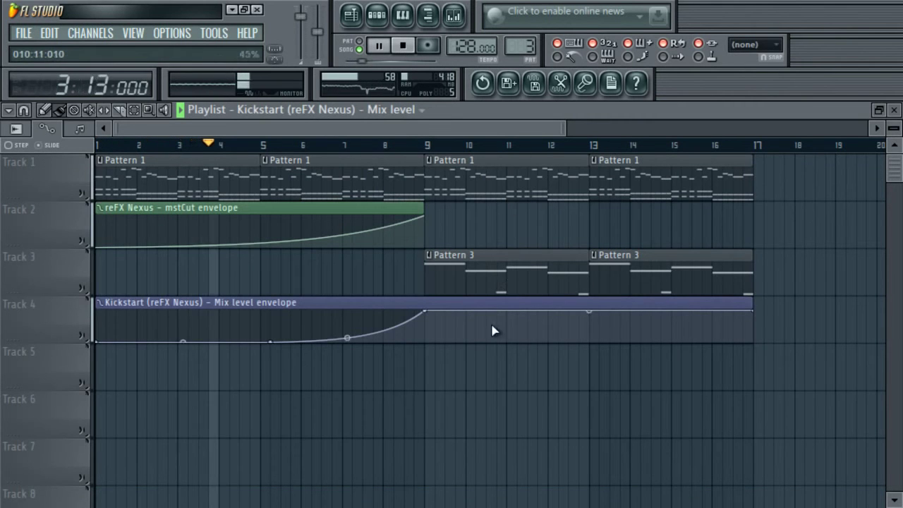
- Move the Nexus cutoff automation clip down to Track 5, below the Kickstart mix clip
{"action": "left_click", "coordinate": [375, 208]}
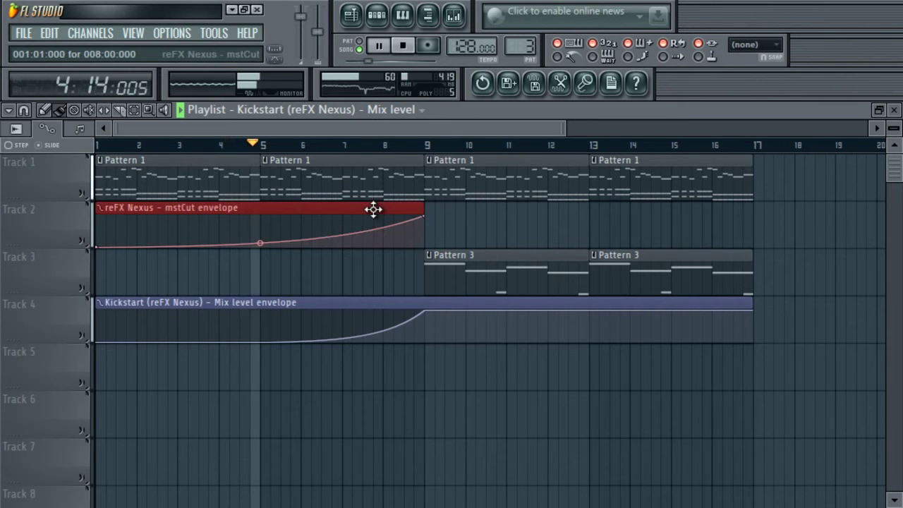
{"action": "key", "text": "shift+Down"}
{"action": "key", "text": "shift+Down"}
{"action": "key", "text": "shift+Down"}
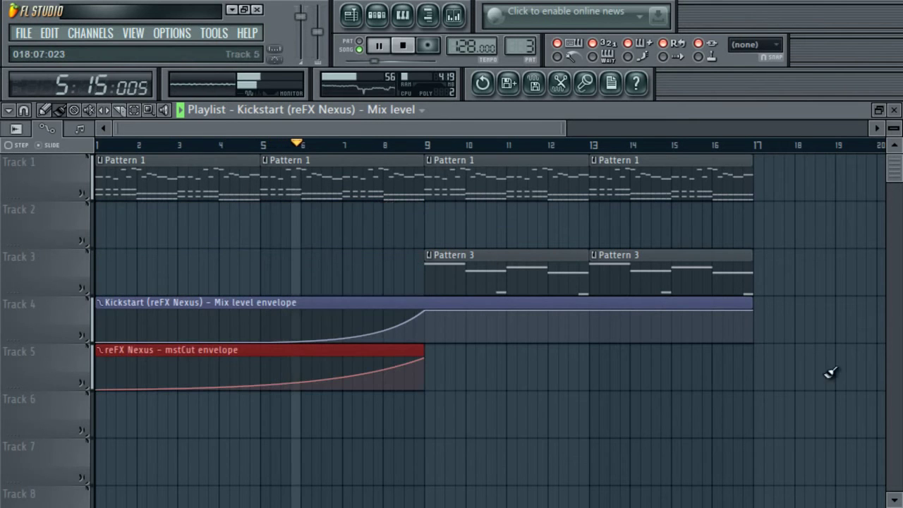
- Select both automation clips and move them far down the playlist, away from the pattern clips
{"action": "left_click_drag", "start_coordinate": [822, 311], "coordinate": [197, 450]}
{"action": "key", "text": "shift+Down"}
{"action": "key", "text": "shift+Down"}
{"action": "key", "text": "shift+Down"}
{"action": "key", "text": "shift+Down"}
{"action": "key", "text": "shift+Down"}
{"action": "key", "text": "shift+Down"}
{"action": "key", "text": "shift+Down"}
{"action": "key", "text": "shift+Down"}
{"action": "key", "text": "shift+Down"}
{"action": "key", "text": "shift+Down"}
{"action": "key", "text": "shift+Down"}
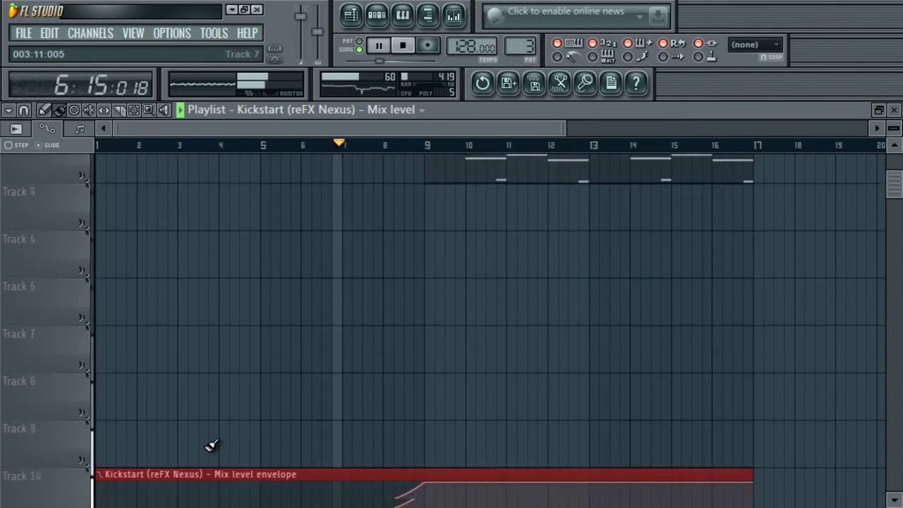
{"action": "key", "text": "shift+Down"}
{"action": "key", "text": "shift+Down"}
{"action": "key", "text": "shift+Down"}
{"action": "key", "text": "shift+Down"}
{"action": "key", "text": "shift+Down"}
{"action": "key", "text": "shift+Down"}
{"action": "key", "text": "shift+Down"}
{"action": "key", "text": "shift+Down"}
{"action": "key", "text": "shift+Down"}
{"action": "key", "text": "shift+Down"}
{"action": "left_click_drag", "start_coordinate": [896, 248], "coordinate": [892, 153]}
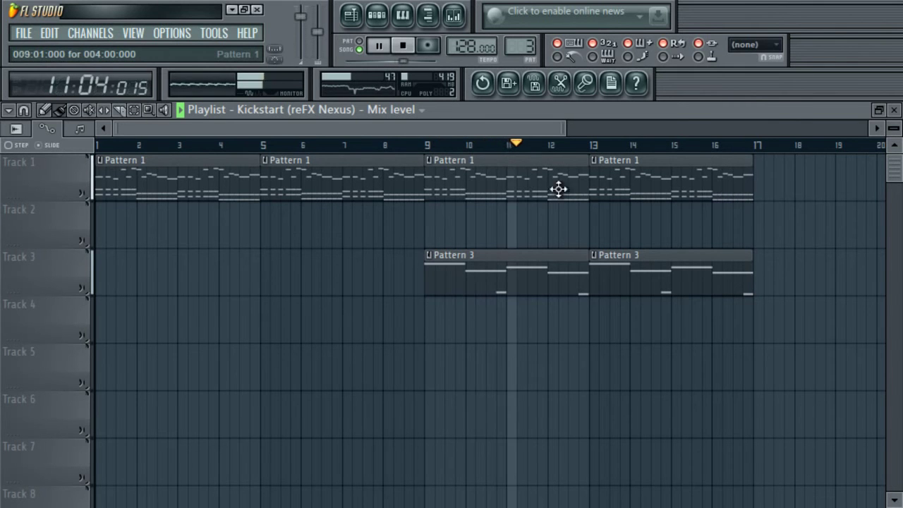
- Mute playlist Track 1 briefly while the song plays and unmute it again
{"action": "left_click", "coordinate": [84, 192]}
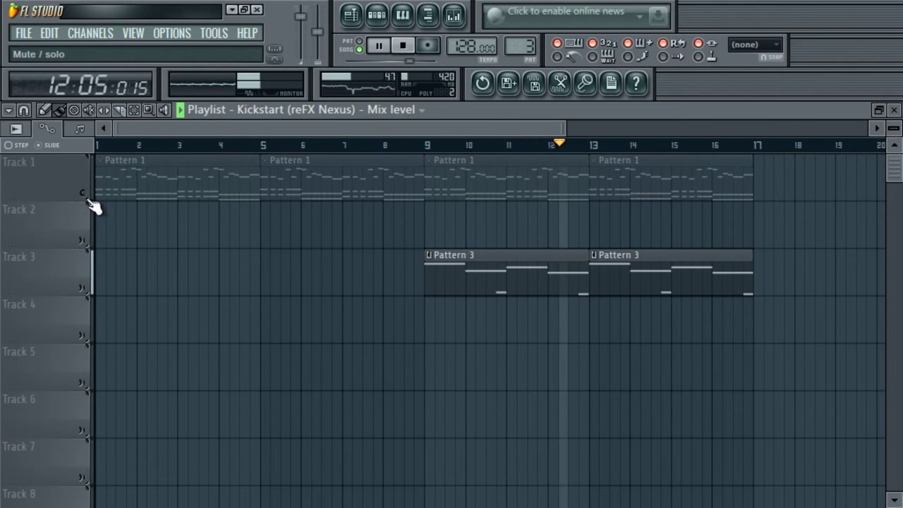
{"action": "left_click", "coordinate": [87, 199]}
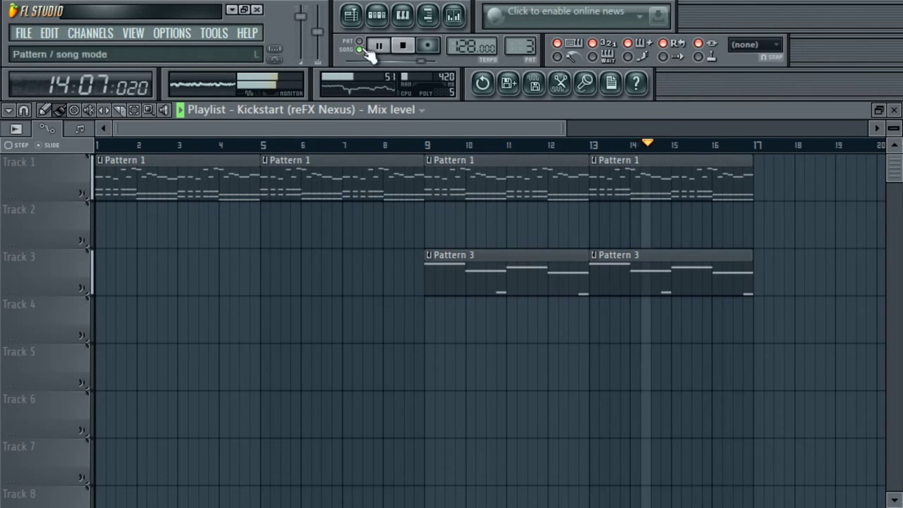
- Switch to Pattern 2, stop playback, and filter the channel list to Unsorted channels
{"action": "left_click", "coordinate": [378, 16]}
{"action": "left_click", "coordinate": [141, 123]}
{"action": "left_click", "coordinate": [147, 159]}
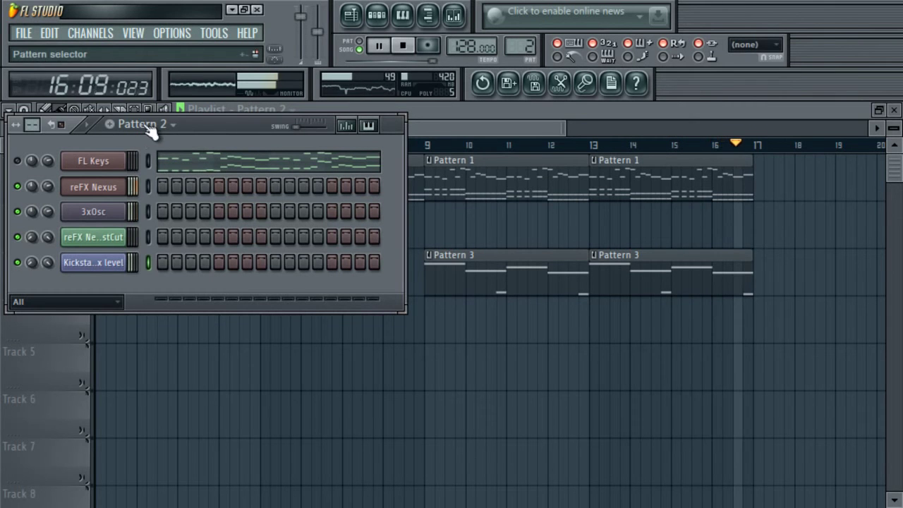
{"action": "key", "text": "space"}
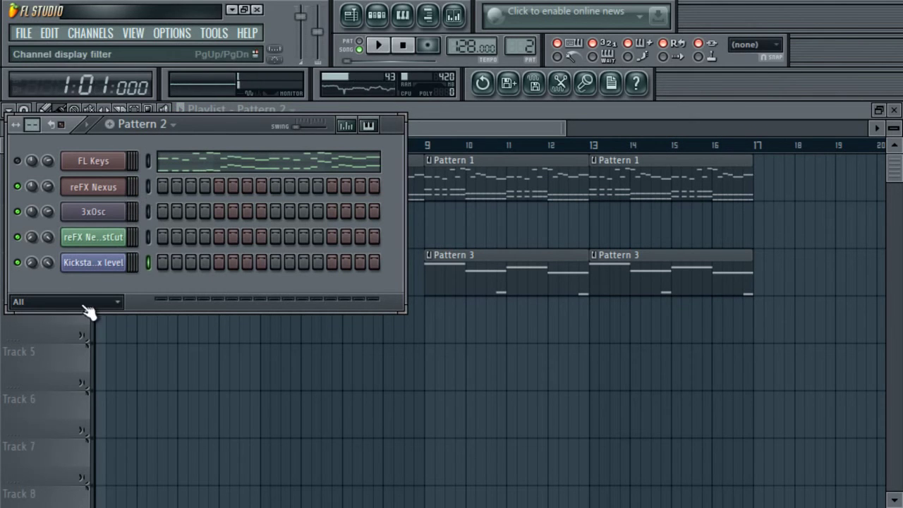
{"action": "left_click", "coordinate": [64, 359]}
- Change to pattern mode and play Pattern 2 with the FL Keys channel unmuted
{"action": "key", "text": "space"}
{"action": "key", "text": "space"}
{"action": "key", "text": "l"}
{"action": "key", "text": "space"}
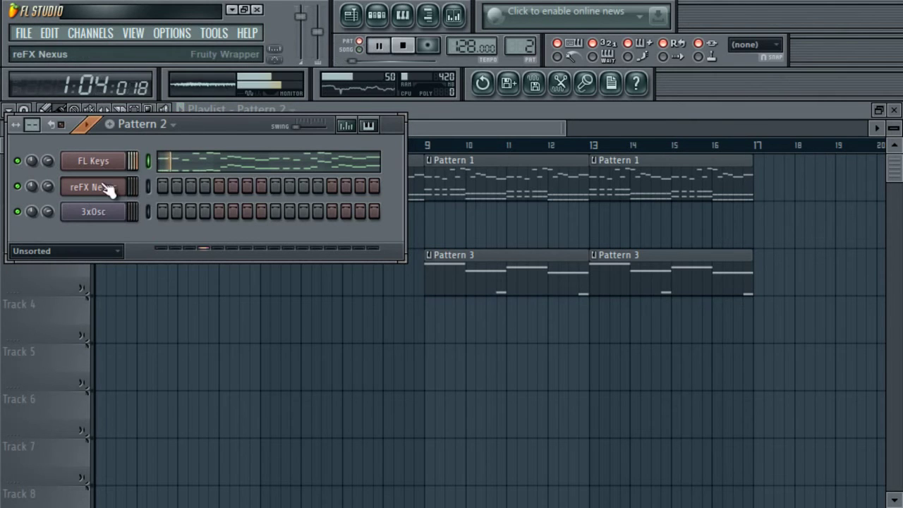
- Insert a Sylenth1 channel into the Pattern 2 channel list
{"action": "right_click", "coordinate": [107, 189]}
{"action": "mouse_move", "coordinate": [210, 345]}
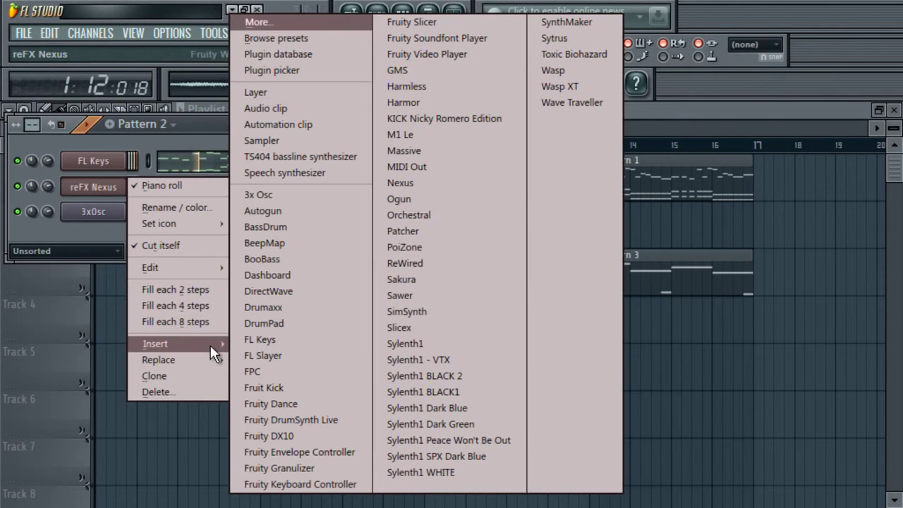
{"action": "left_click", "coordinate": [448, 360]}
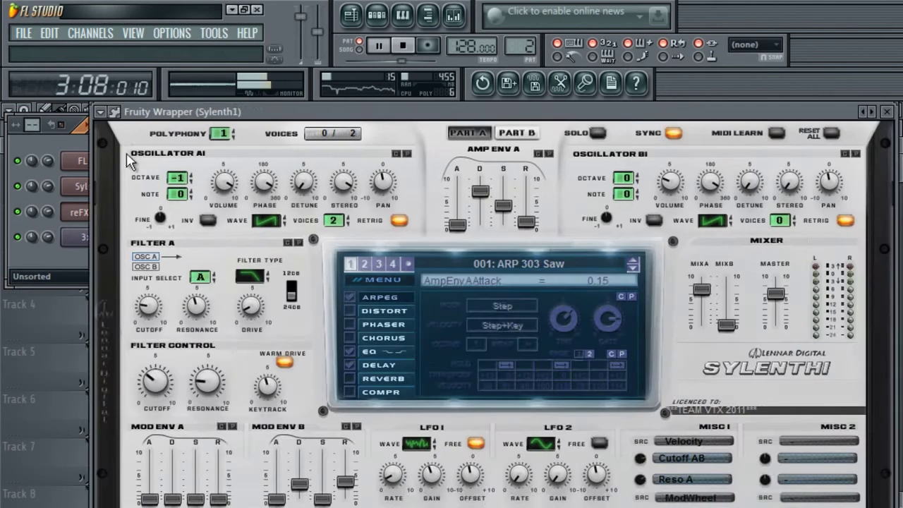
- Load a bank file into Sylenth1 from the Presets subfolder of the desktop's Presets Sylent & Massive shortcut, stop playback and close the plugin
{"action": "left_click", "coordinate": [120, 122]}
{"action": "left_click", "coordinate": [249, 136]}
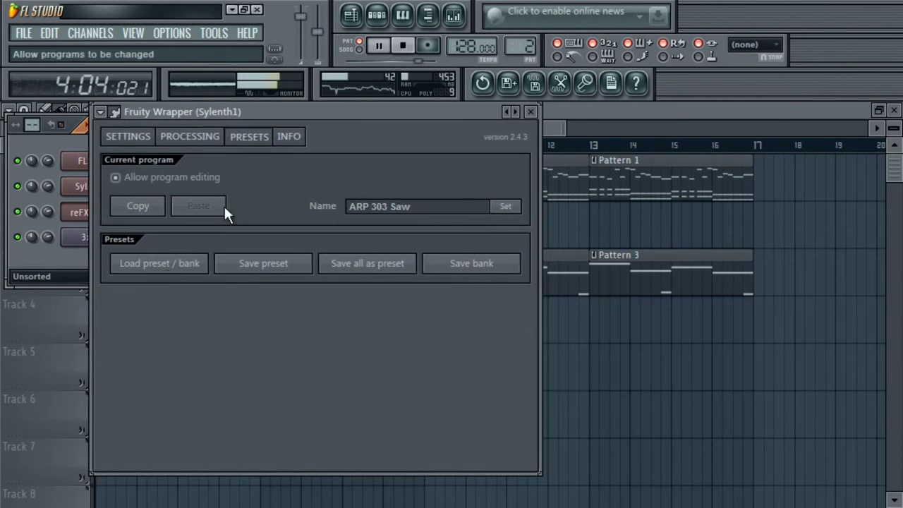
{"action": "left_click", "coordinate": [166, 275]}
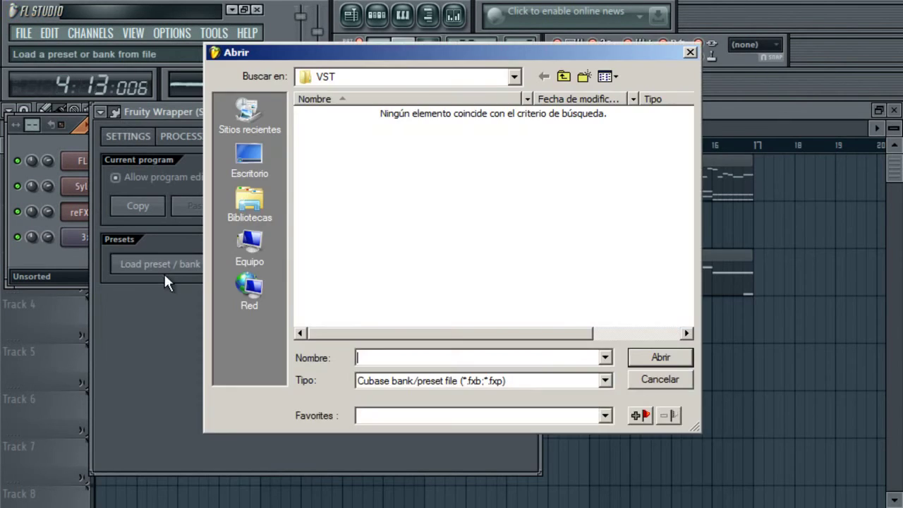
{"action": "left_click", "coordinate": [275, 166]}
{"action": "double_click", "coordinate": [540, 113]}
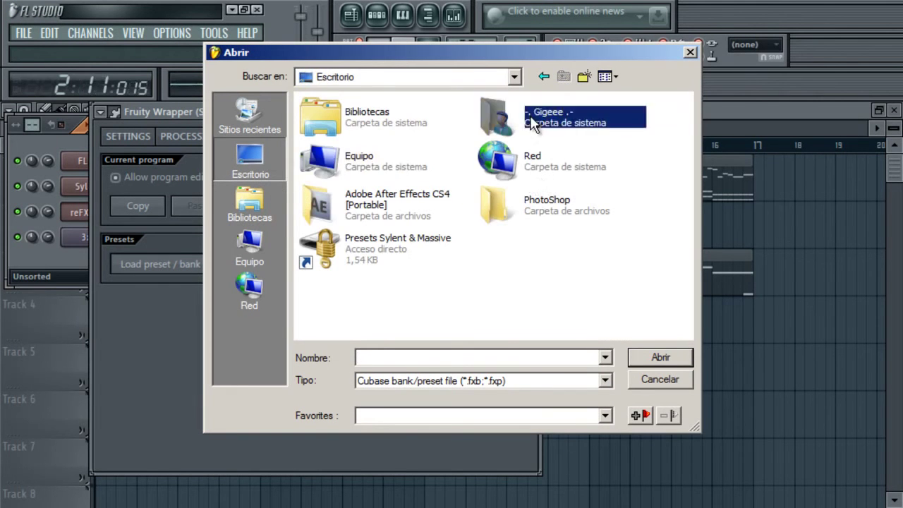
{"action": "left_click", "coordinate": [546, 76]}
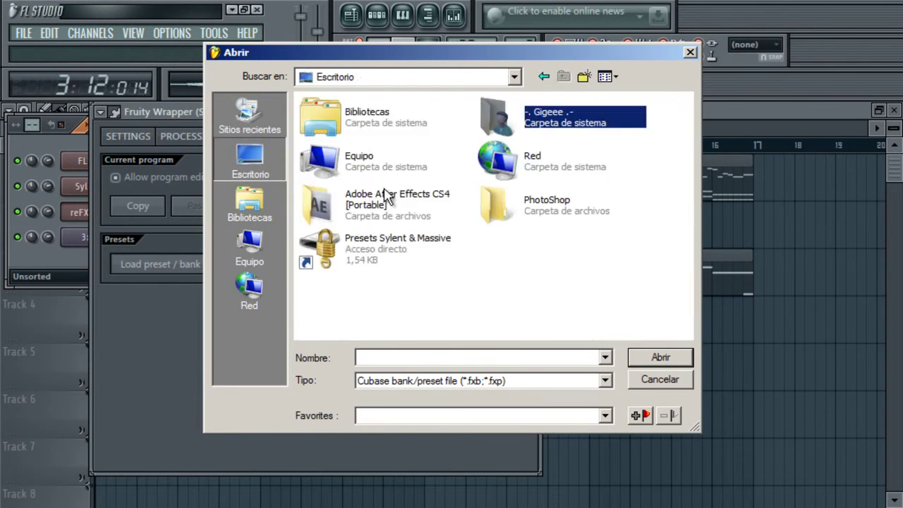
{"action": "double_click", "coordinate": [392, 238]}
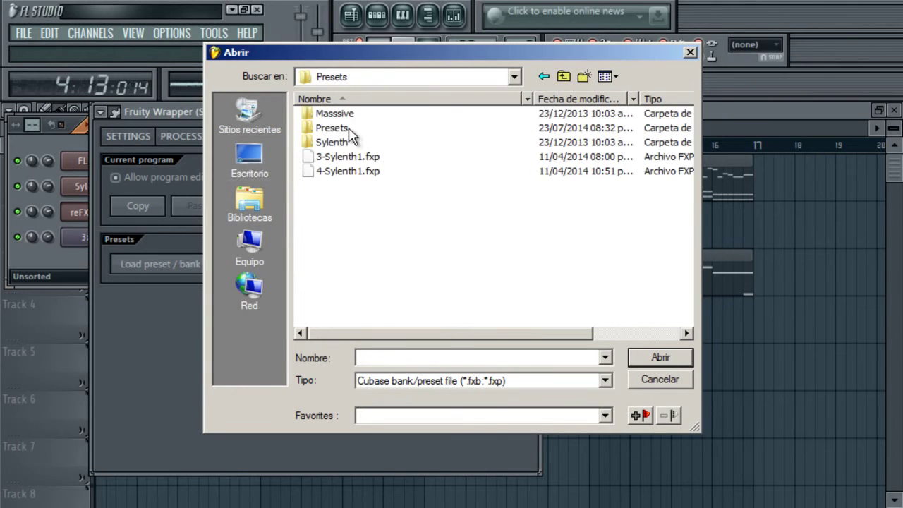
{"action": "double_click", "coordinate": [333, 127]}
{"action": "left_click", "coordinate": [365, 201]}
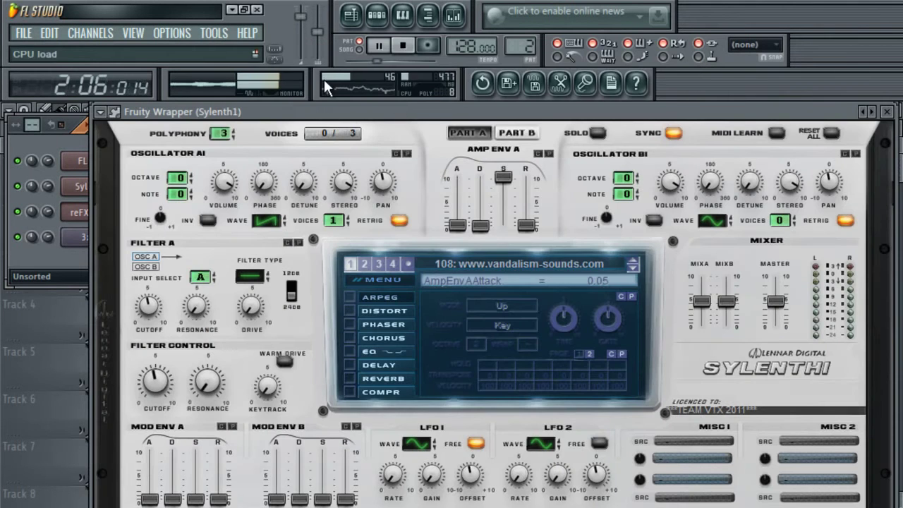
{"action": "left_click_drag", "start_coordinate": [344, 110], "coordinate": [320, 135]}
{"action": "key", "text": "space"}
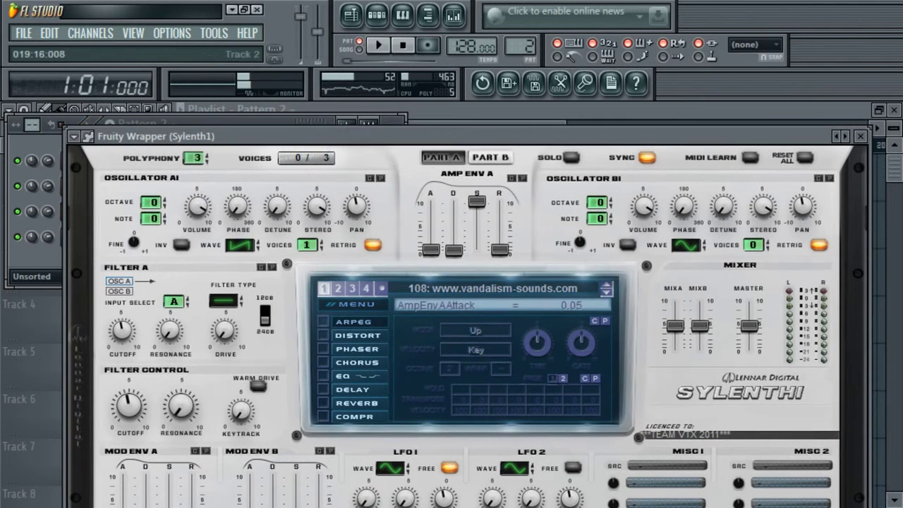
{"action": "left_click", "coordinate": [860, 138]}
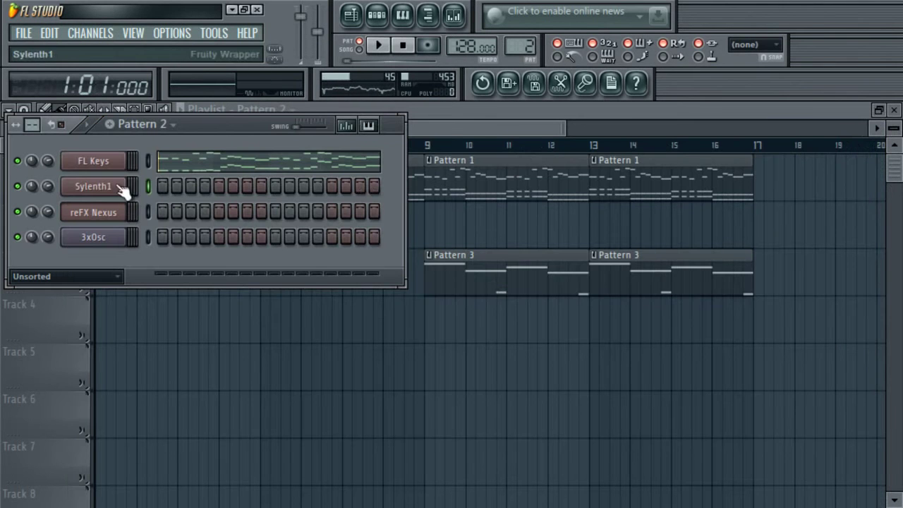
- Copy the FL Keys notes in Pattern 2 into the Sylenth1 channel
{"action": "right_click", "coordinate": [127, 158]}
{"action": "mouse_move", "coordinate": [216, 240]}
{"action": "left_click", "coordinate": [258, 256]}
{"action": "right_click", "coordinate": [124, 193]}
{"action": "mouse_move", "coordinate": [211, 262]}
{"action": "left_click", "coordinate": [277, 298]}
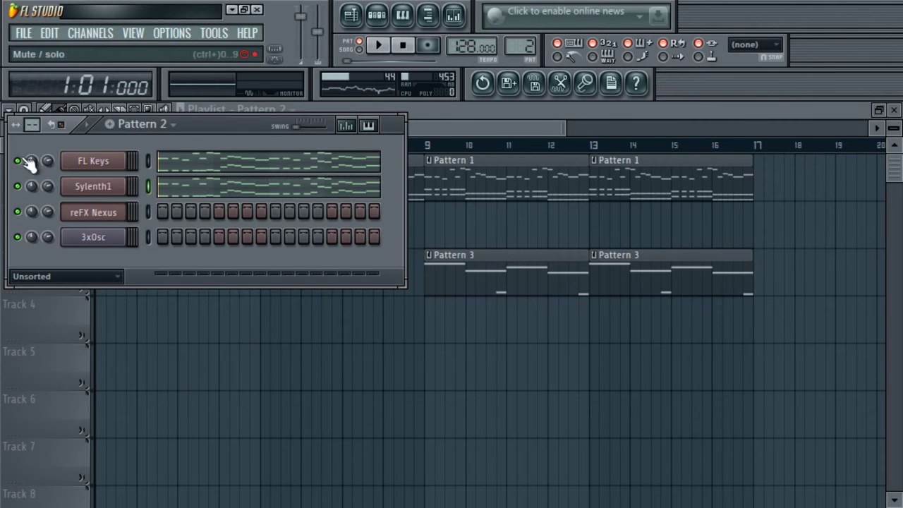
- Mute the FL Keys channel and choose the VANDALISM_Lead_ACIIID preset in Sylenth1
{"action": "left_click", "coordinate": [94, 185]}
{"action": "left_click", "coordinate": [80, 157]}
{"action": "mouse_move", "coordinate": [183, 183]}
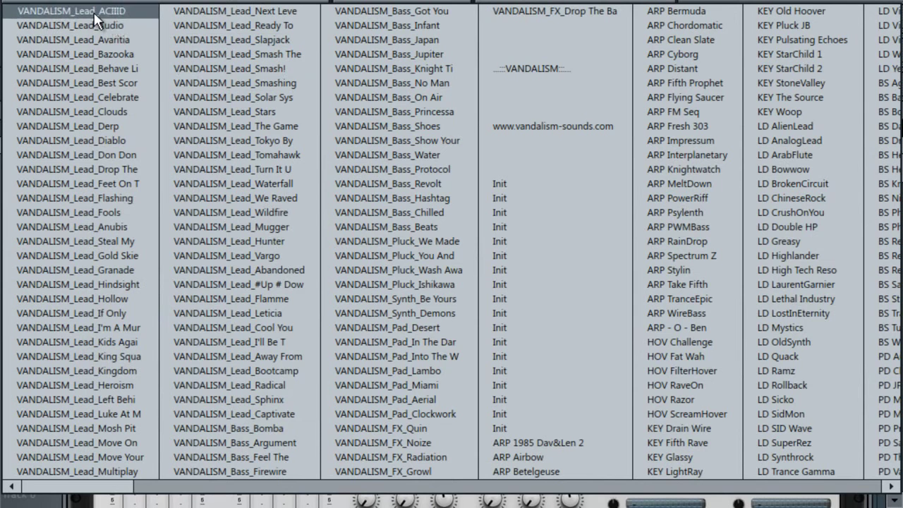
{"action": "left_click", "coordinate": [113, 12]}
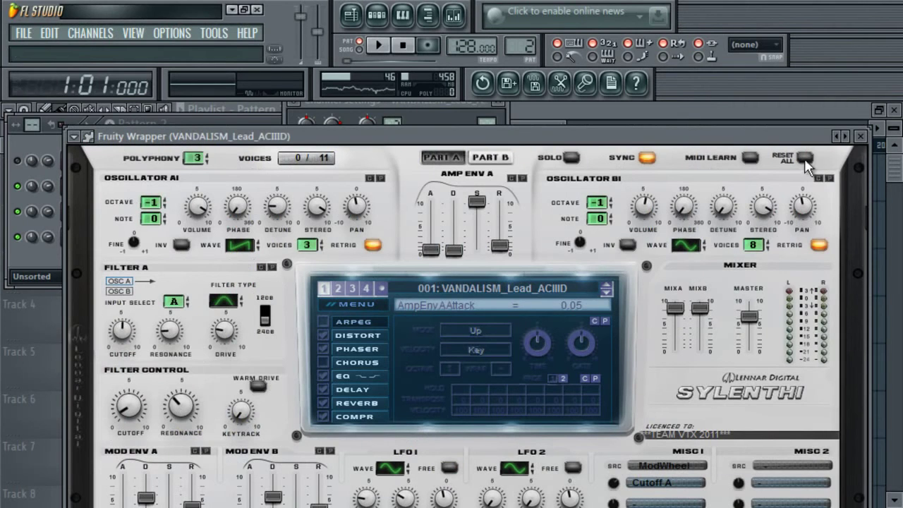
- Audition successive Sylenth1 lead presets up to VANDALISM_Lead_Derp while Pattern 2 plays, and stop playback
{"action": "left_click", "coordinate": [845, 137]}
{"action": "left_click", "coordinate": [845, 137]}
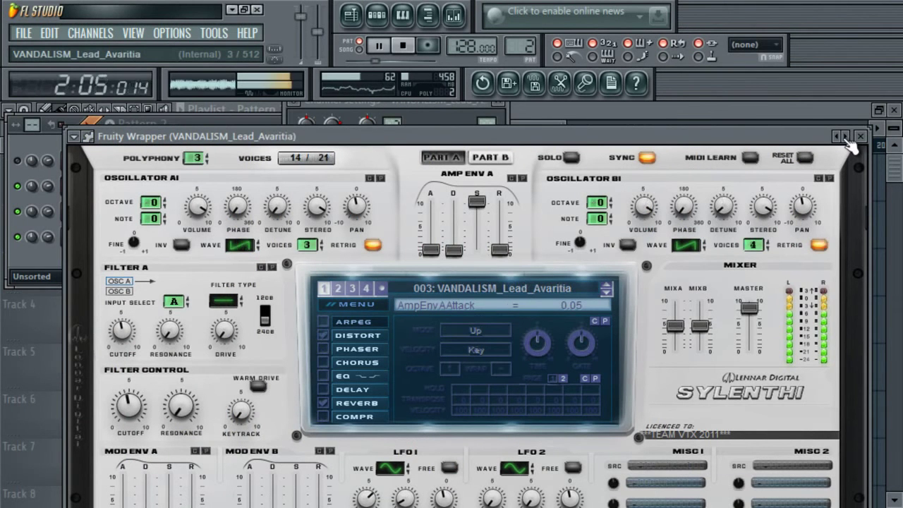
{"action": "left_click", "coordinate": [846, 137]}
{"action": "left_click", "coordinate": [846, 136]}
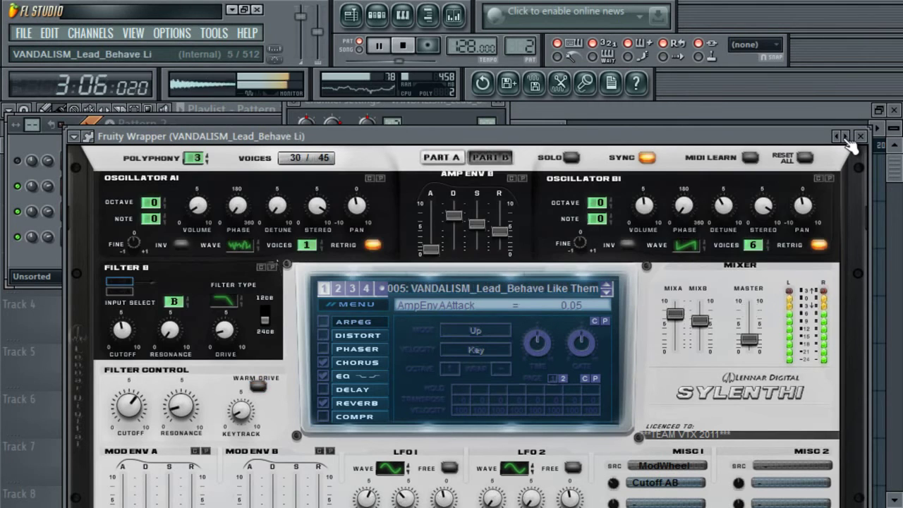
{"action": "left_click", "coordinate": [846, 137]}
{"action": "left_click", "coordinate": [846, 137]}
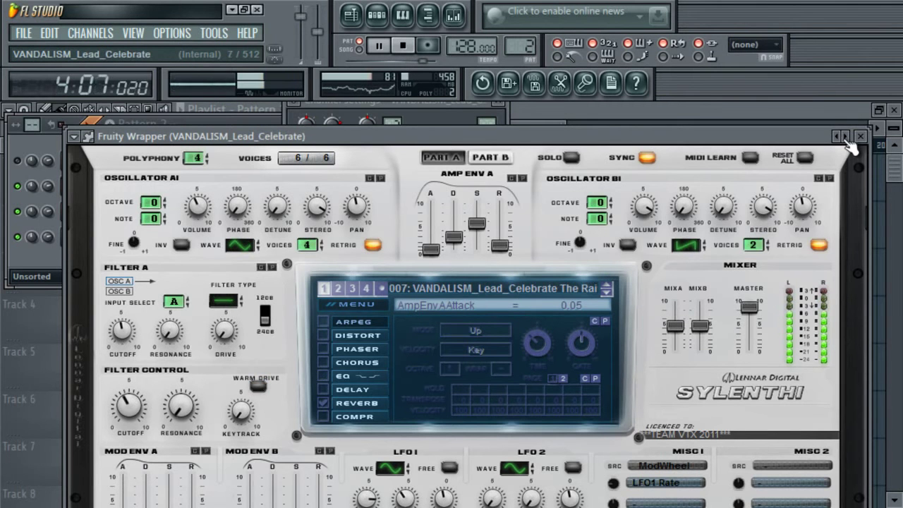
{"action": "left_click", "coordinate": [845, 137]}
{"action": "left_click", "coordinate": [846, 137]}
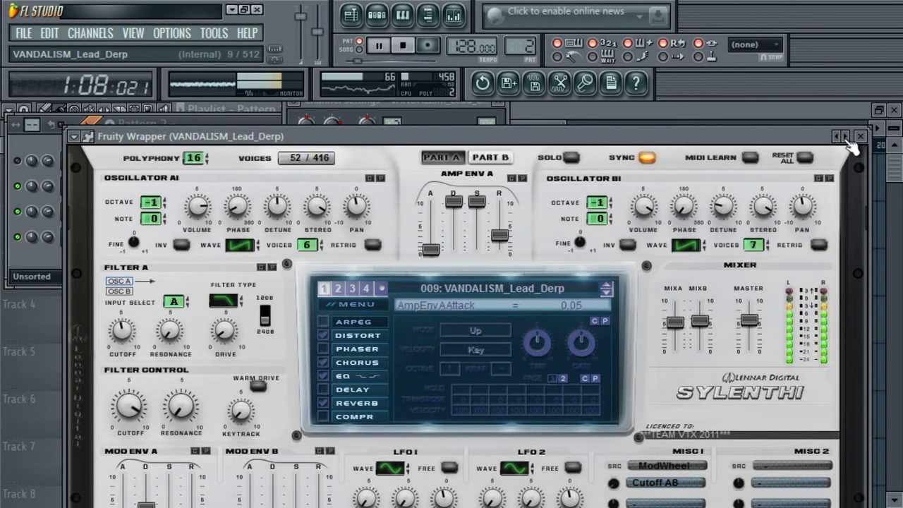
{"action": "key", "text": "space"}
- Route the Sylenth1 channel to mixer track Insert 3
{"action": "left_click", "coordinate": [377, 15]}
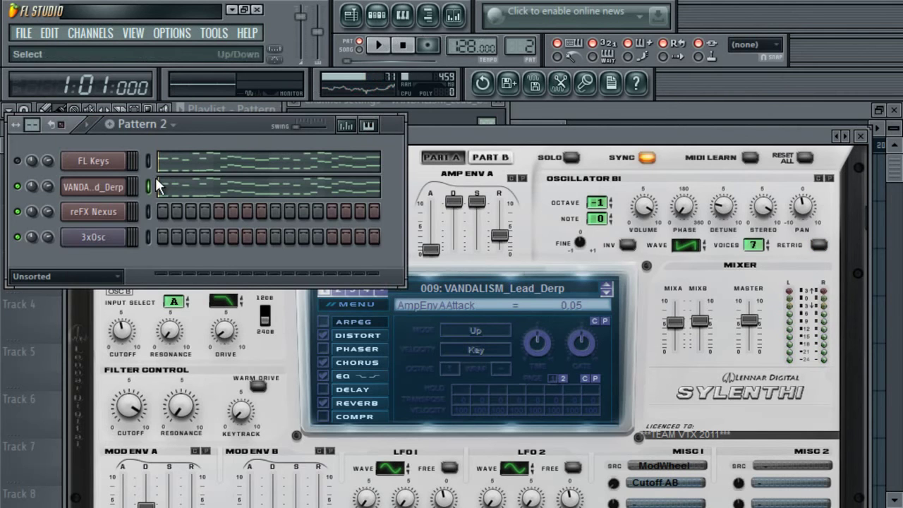
{"action": "left_click", "coordinate": [455, 17]}
{"action": "left_click", "coordinate": [157, 281]}
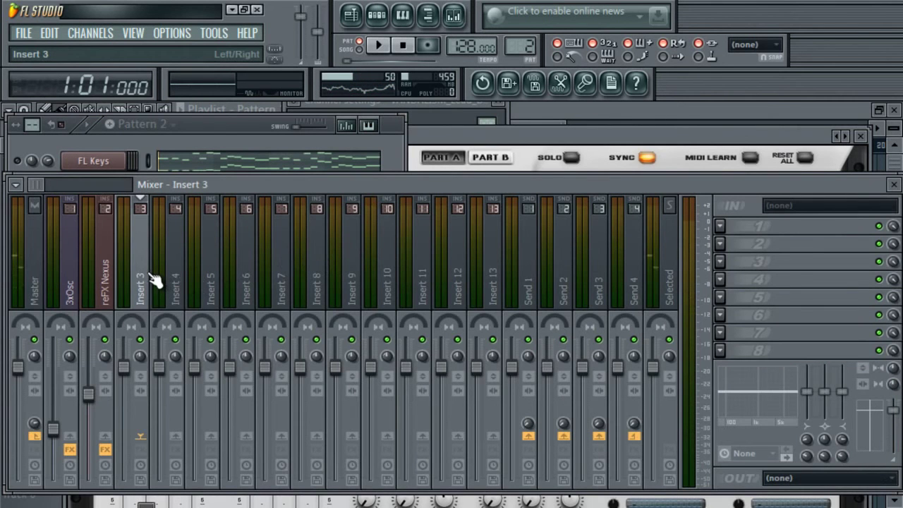
{"action": "key", "text": "ctrl+l"}
- Audition the Sylenth1 lead presets after Derp with test notes and settle on VANDALISM_Lead_Flashing Lights
{"action": "left_click", "coordinate": [623, 143]}
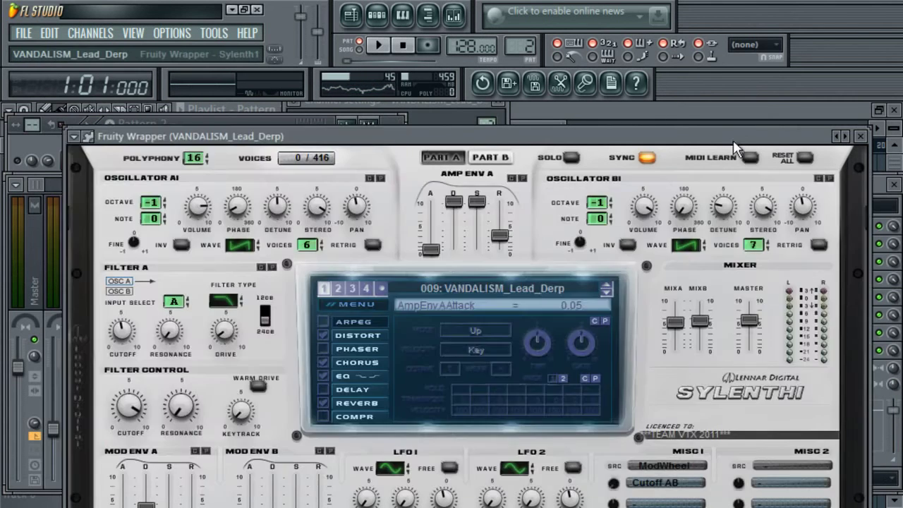
{"action": "key", "text": "z"}
{"action": "left_click", "coordinate": [845, 137]}
{"action": "key", "text": "z"}
{"action": "left_click", "coordinate": [847, 137]}
{"action": "key", "text": "z"}
{"action": "left_click", "coordinate": [847, 137]}
{"action": "left_click", "coordinate": [846, 137]}
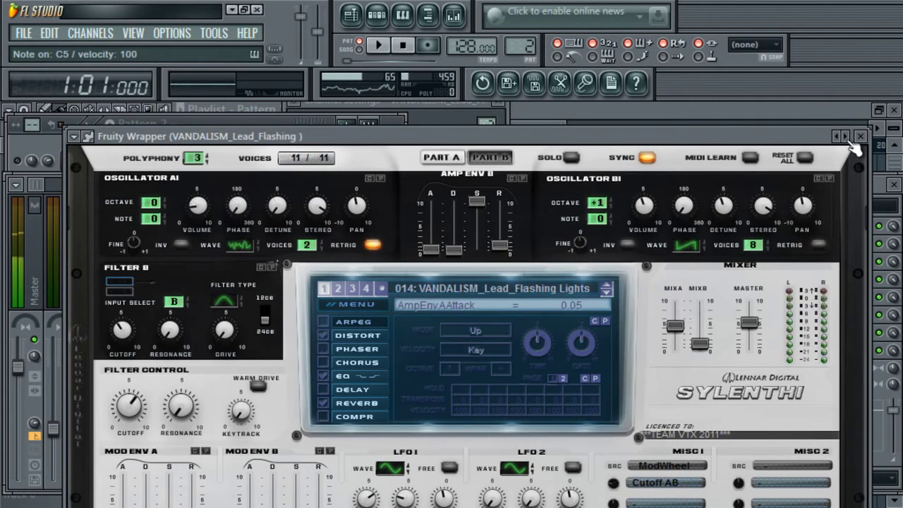
{"action": "left_click", "coordinate": [847, 137]}
{"action": "left_click", "coordinate": [838, 137]}
- Play Pattern 2 briefly with the Flashing Lights preset and stop playback
{"action": "key", "text": "space"}
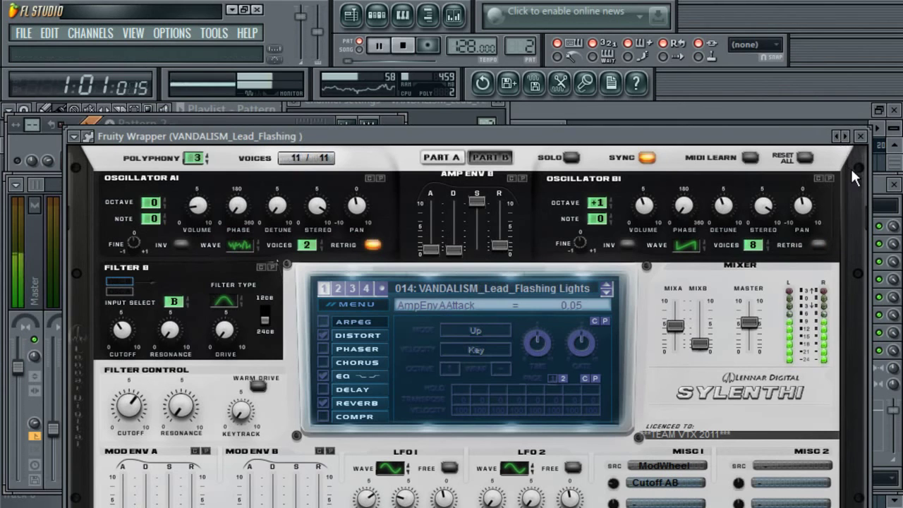
{"action": "key", "text": "space"}
{"action": "key", "text": "space"}
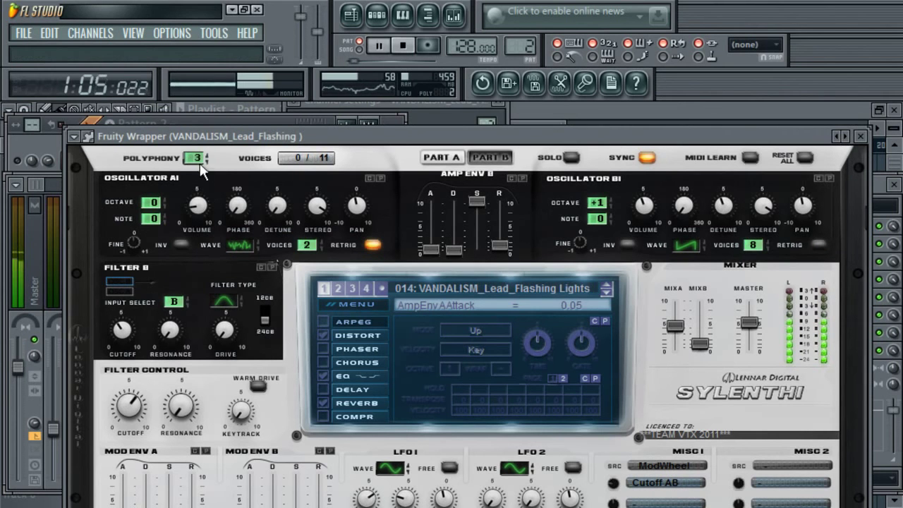
{"action": "key", "text": "space"}
- Audition the following Sylenth1 lead presets from VANDALISM_Lead_Fools through VANDALISM_Lead_Hollow
{"action": "left_click", "coordinate": [848, 141]}
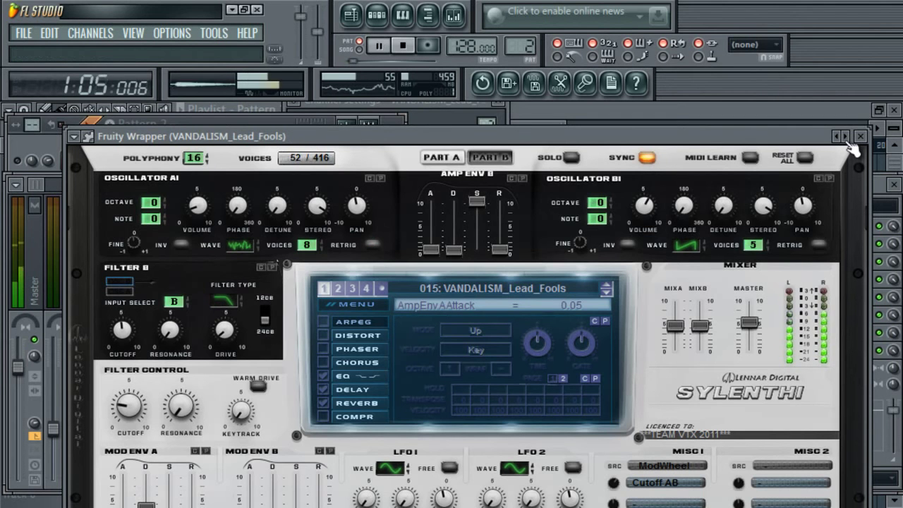
{"action": "left_click", "coordinate": [849, 141]}
{"action": "left_click", "coordinate": [848, 141]}
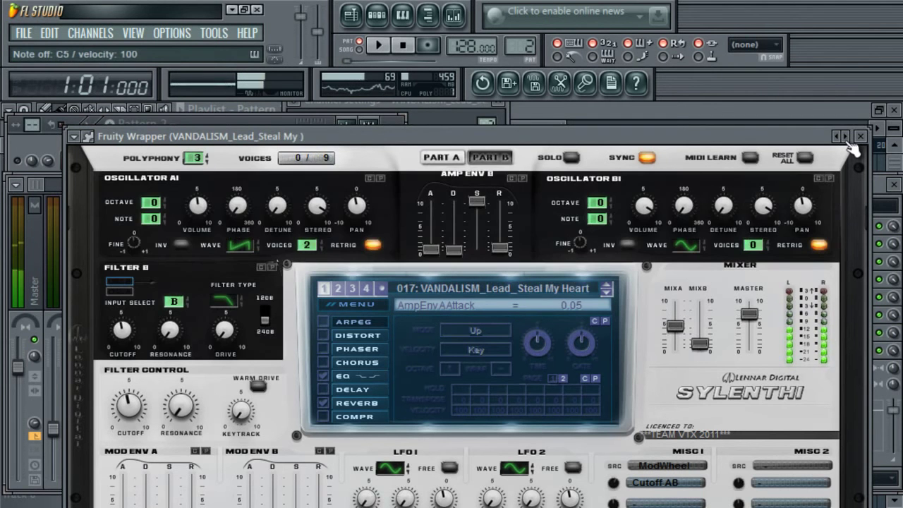
{"action": "left_click", "coordinate": [849, 141]}
{"action": "left_click", "coordinate": [849, 141]}
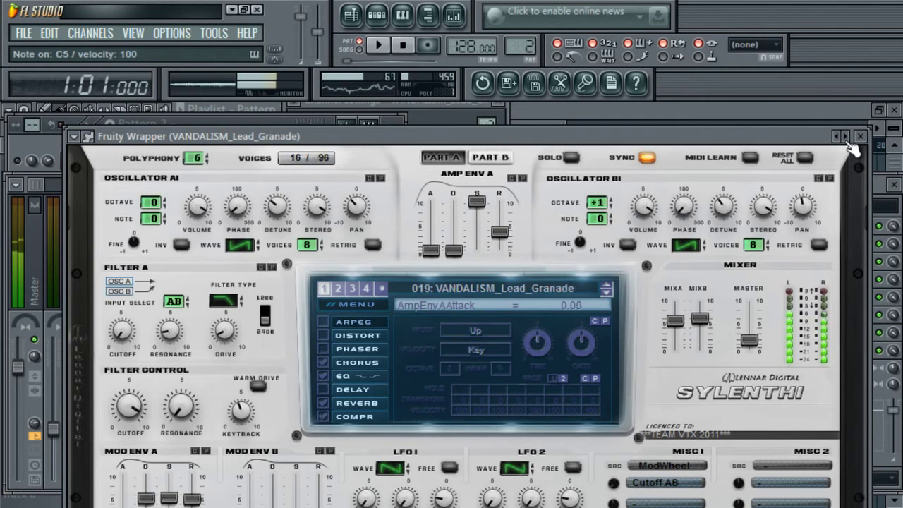
{"action": "left_click", "coordinate": [849, 141]}
{"action": "left_click", "coordinate": [848, 141]}
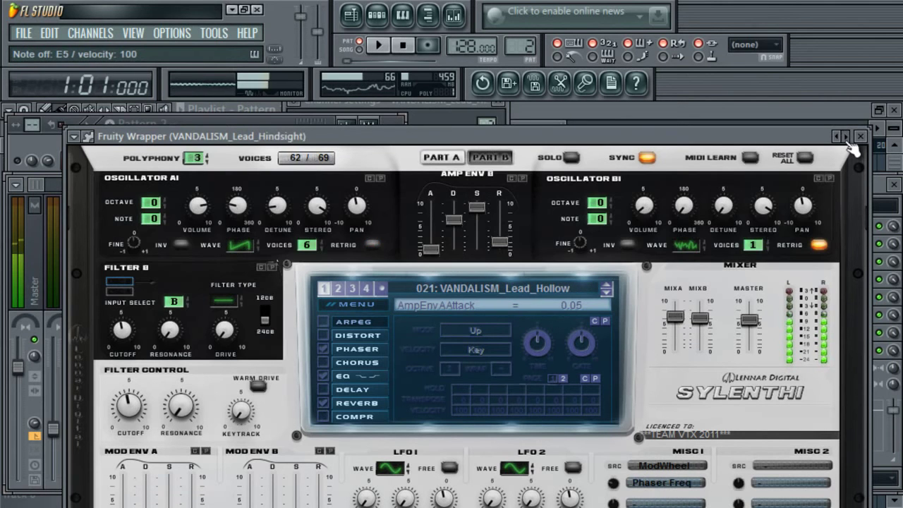
{"action": "key", "text": "z"}
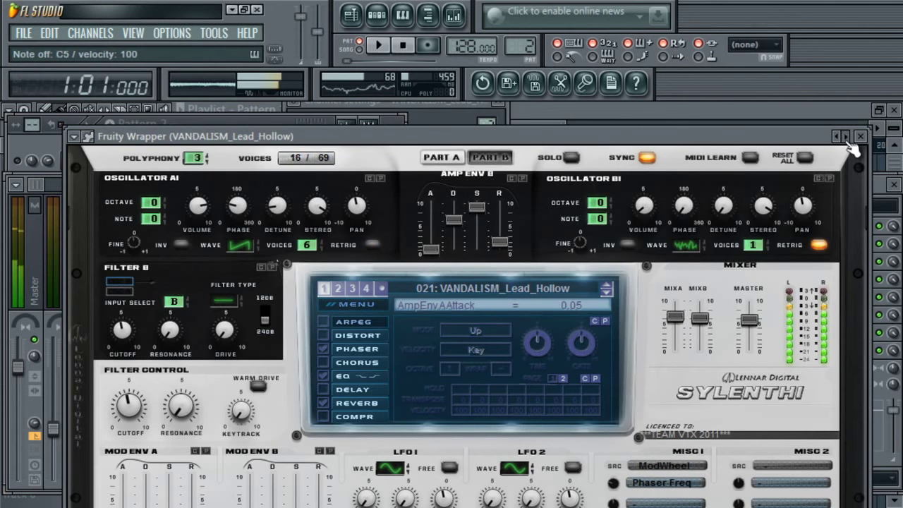
- Continue auditioning Sylenth1 lead presets past Hollow up to VANDALISM_Lead_Heroism
{"action": "left_click", "coordinate": [849, 141]}
{"action": "left_click", "coordinate": [848, 141]}
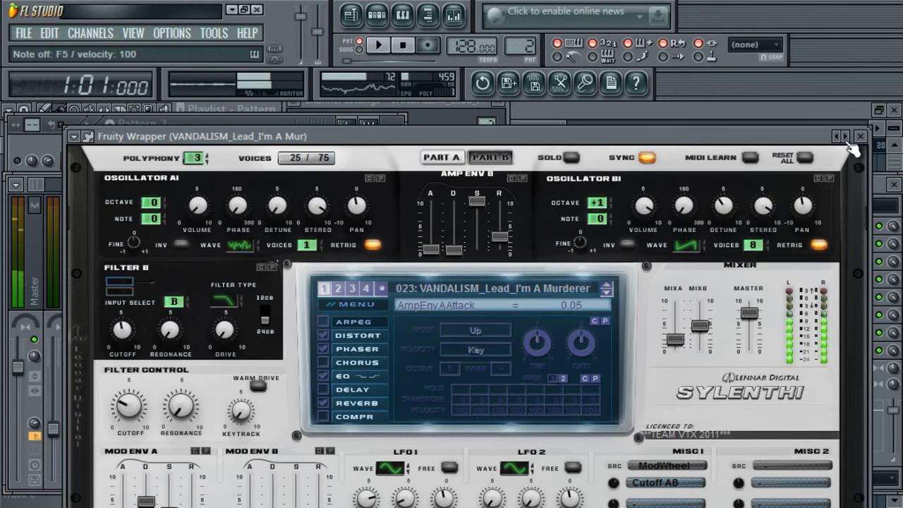
{"action": "left_click", "coordinate": [849, 141]}
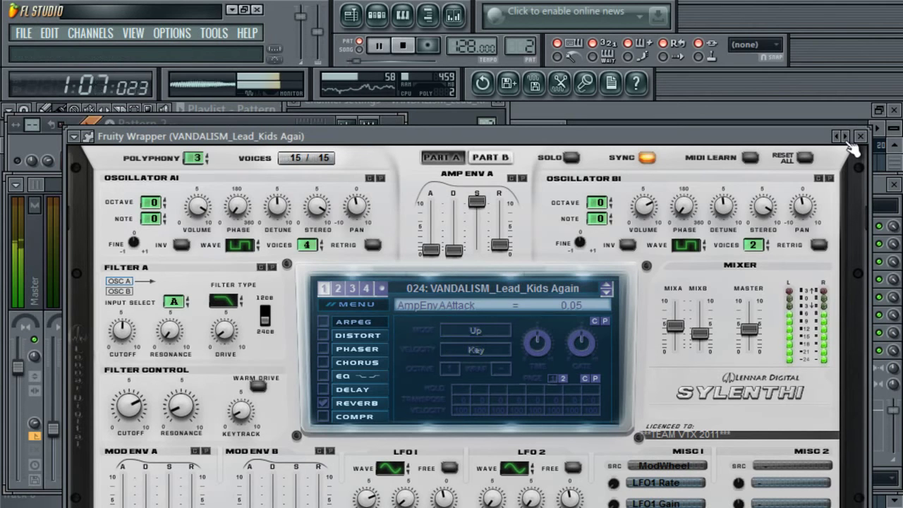
{"action": "left_click", "coordinate": [848, 143]}
{"action": "left_click", "coordinate": [848, 143]}
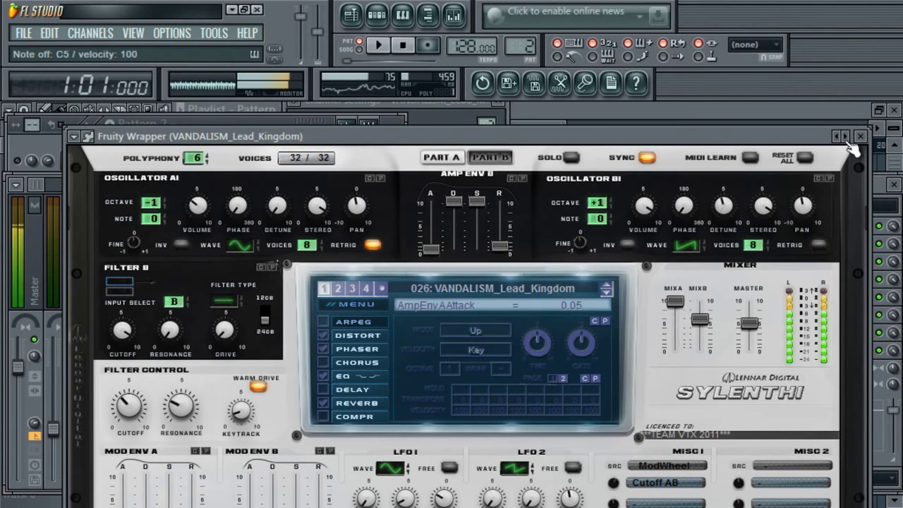
{"action": "key", "text": "z"}
{"action": "left_click", "coordinate": [845, 141]}
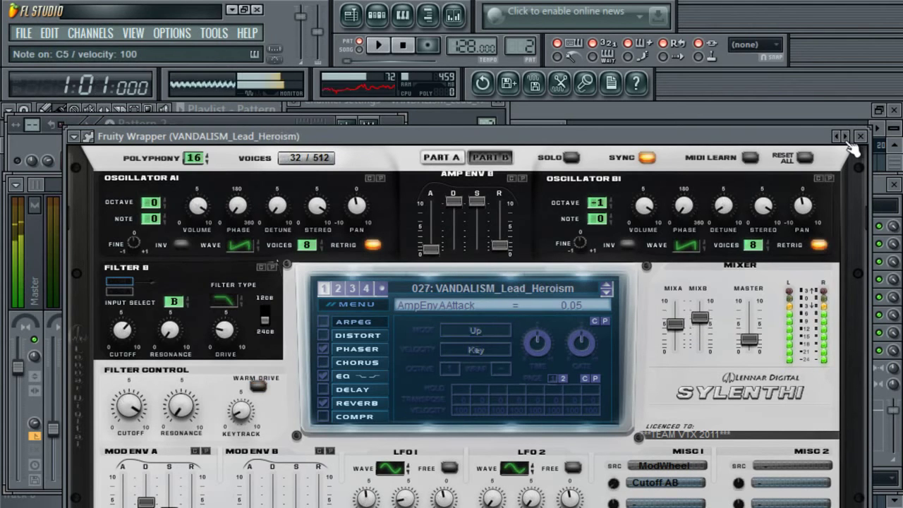
- Lower the volume of mixer track Insert 3 and return to the Sylenth1 window
{"action": "left_click", "coordinate": [41, 278]}
{"action": "left_click_drag", "start_coordinate": [124, 368], "coordinate": [137, 460]}
{"action": "left_click", "coordinate": [558, 146]}
- Audition the Sylenth1 lead presets after Heroism with test notes up to VANDALISM_Lead_Multiplayer
{"action": "key", "text": "z"}
{"action": "left_click", "coordinate": [846, 137]}
{"action": "key", "text": "z"}
{"action": "left_click", "coordinate": [846, 136]}
{"action": "key", "text": "z"}
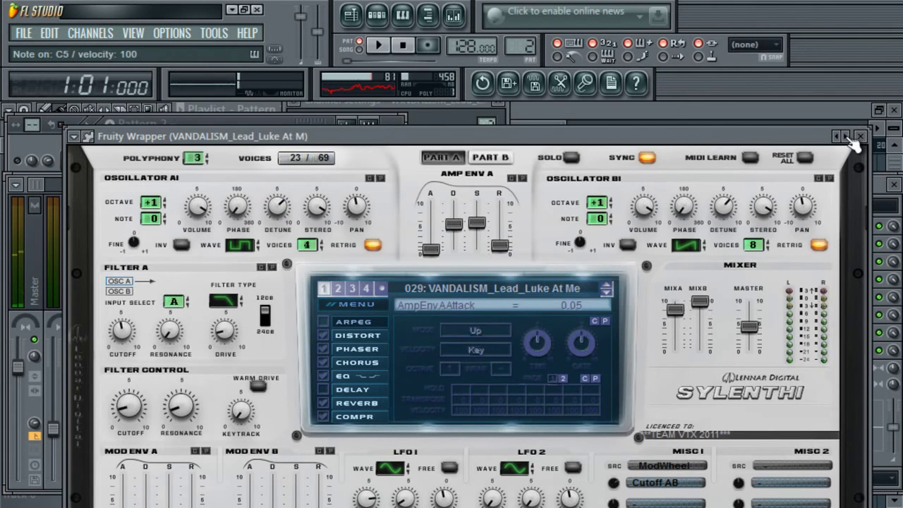
{"action": "left_click", "coordinate": [847, 137]}
{"action": "left_click", "coordinate": [847, 137]}
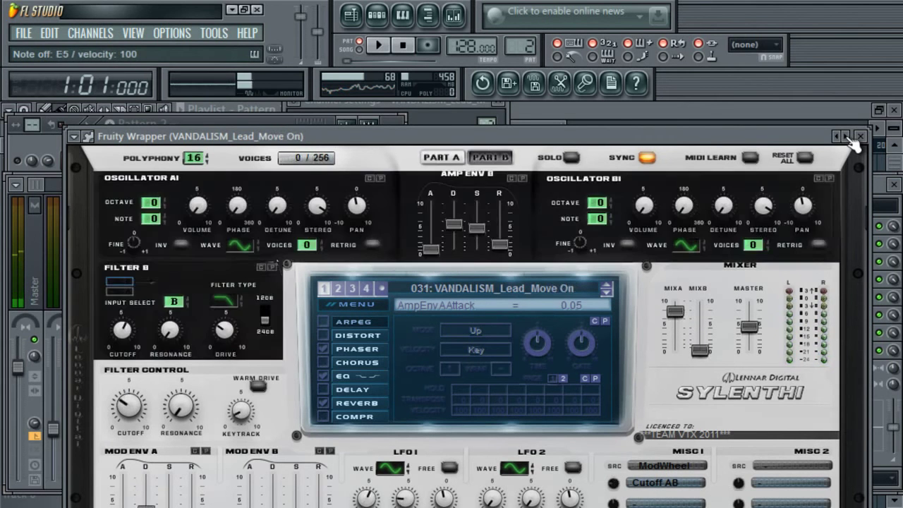
{"action": "left_click", "coordinate": [846, 137]}
{"action": "left_click", "coordinate": [846, 136]}
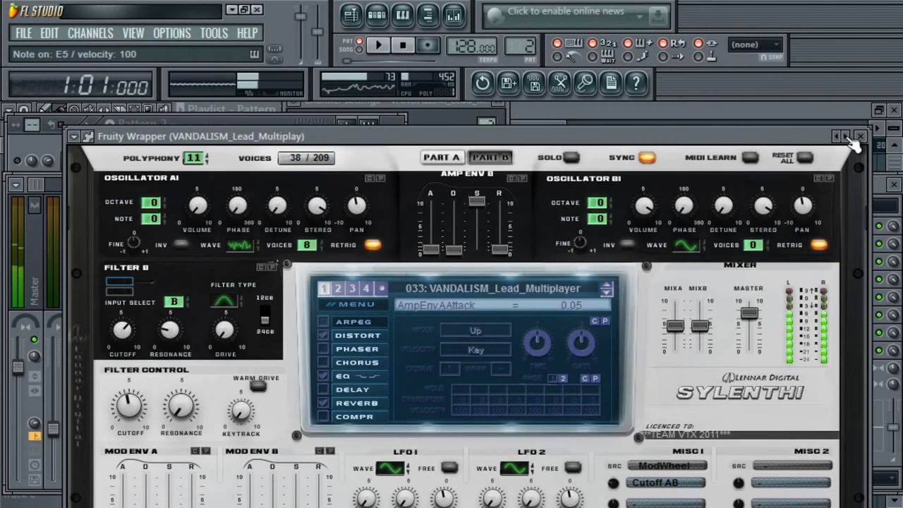
- Audition the VANDALISM_Lead_Next Level and VANDALISM_Lead_Ready To Jump presets with test notes and pattern playback
{"action": "left_click", "coordinate": [846, 137]}
{"action": "left_click", "coordinate": [846, 137]}
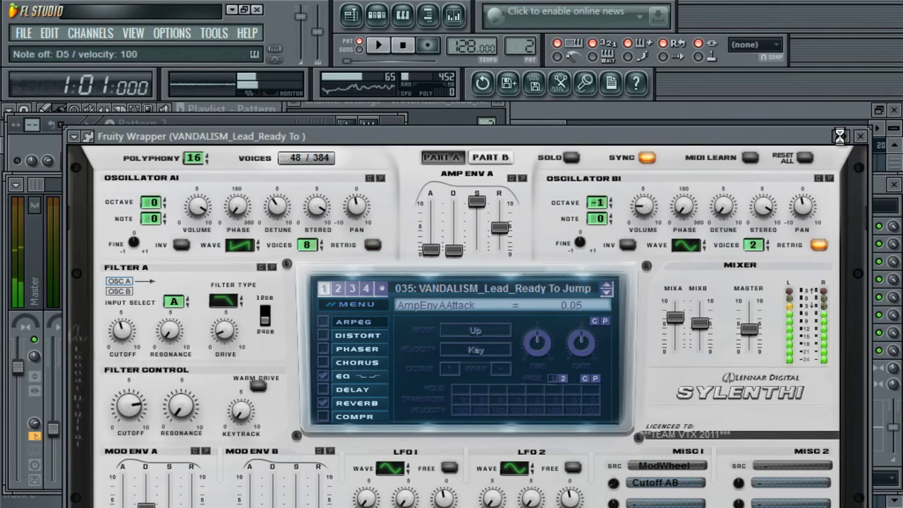
{"action": "left_click", "coordinate": [840, 137]}
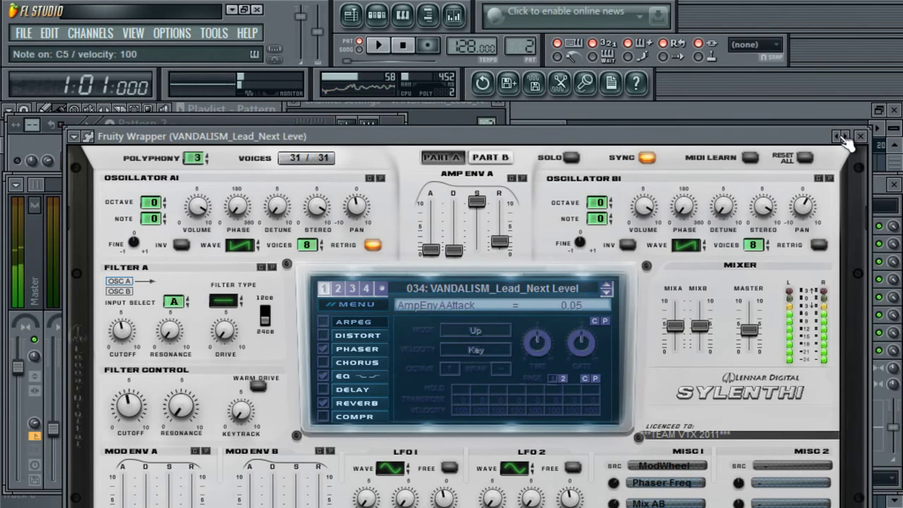
{"action": "key", "text": "space"}
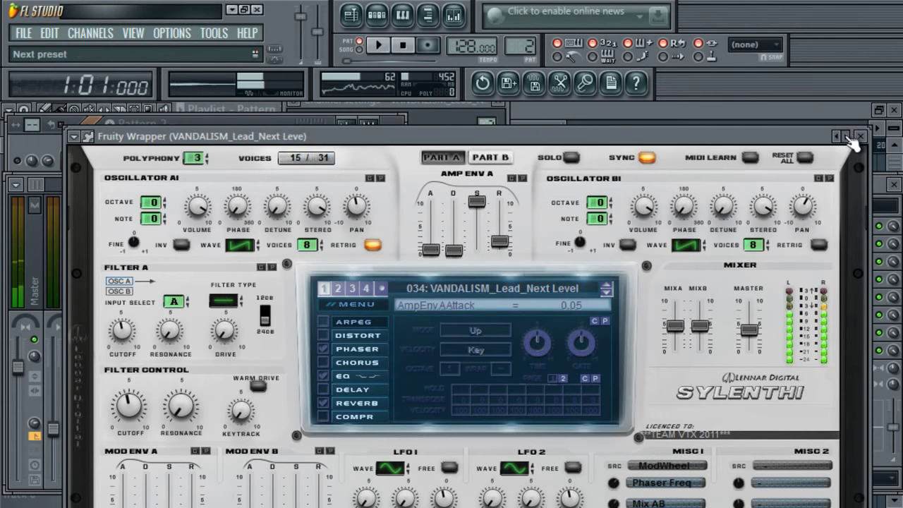
{"action": "left_click", "coordinate": [850, 139]}
{"action": "key", "text": "space"}
{"action": "key", "text": "space"}
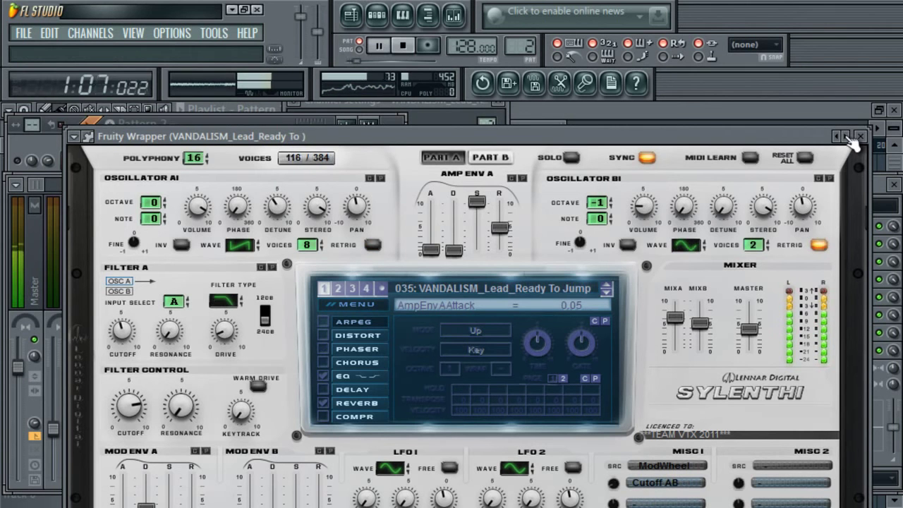
{"action": "key", "text": "space"}
- Audition the VANDALISM_Lead_Slapjack and VANDALISM_Lead_Smash The Houz presets, playing the pattern with the latter
{"action": "left_click", "coordinate": [850, 138]}
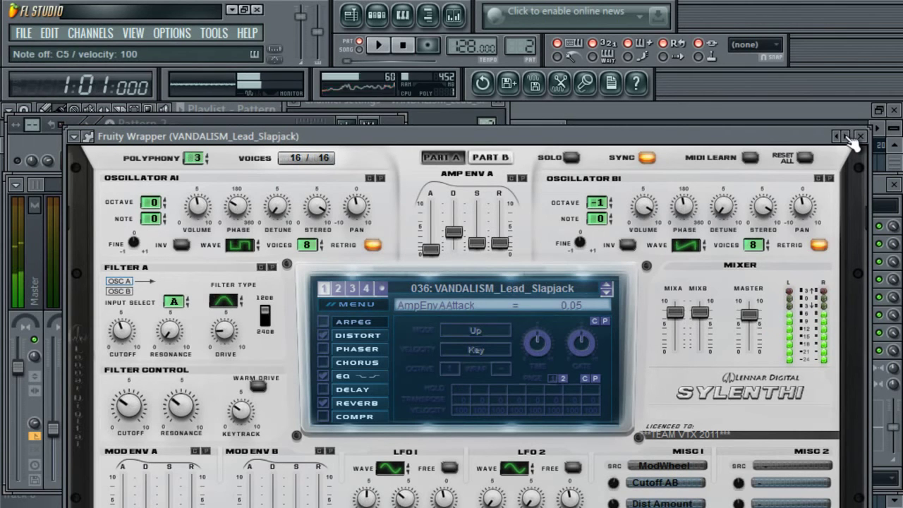
{"action": "left_click", "coordinate": [850, 138]}
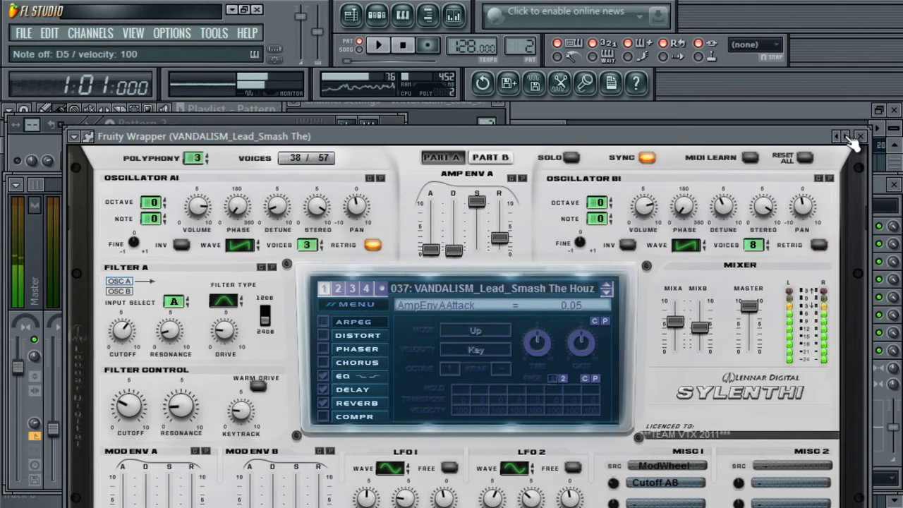
{"action": "key", "text": "space"}
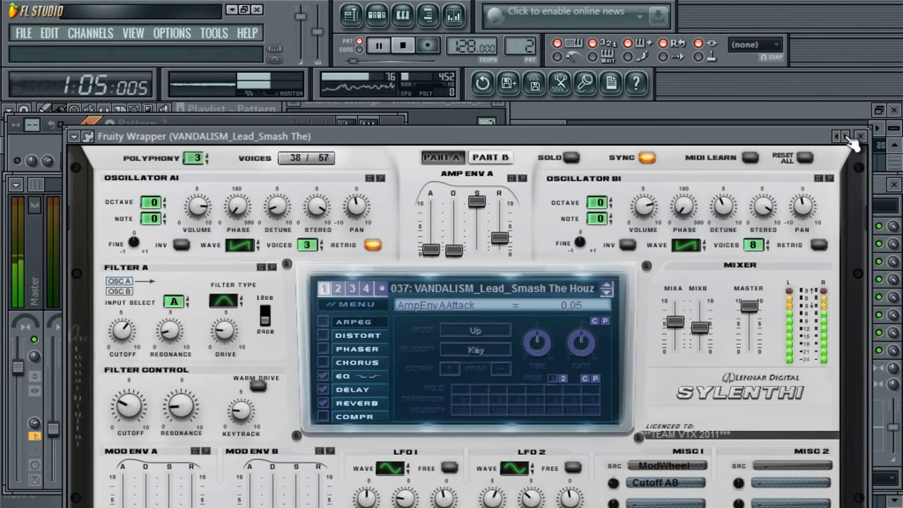
{"action": "key", "text": "space"}
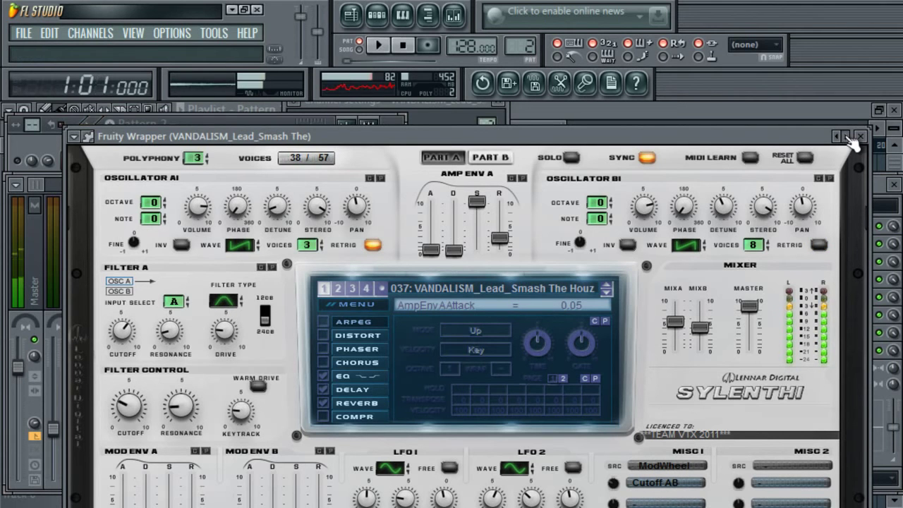
- Audition the lead presets after Smash The Houz and play the pattern with VANDALISM_Lead_Solar System
{"action": "left_click", "coordinate": [850, 138]}
{"action": "key", "text": "space"}
{"action": "key", "text": "space"}
{"action": "left_click", "coordinate": [850, 138]}
{"action": "left_click", "coordinate": [850, 138]}
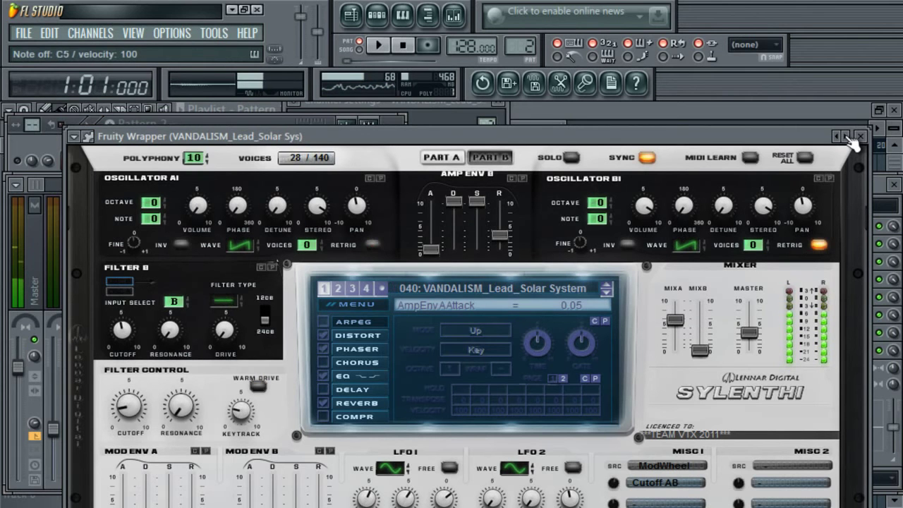
{"action": "left_click", "coordinate": [850, 138]}
{"action": "key", "text": "space"}
{"action": "left_click", "coordinate": [840, 137]}
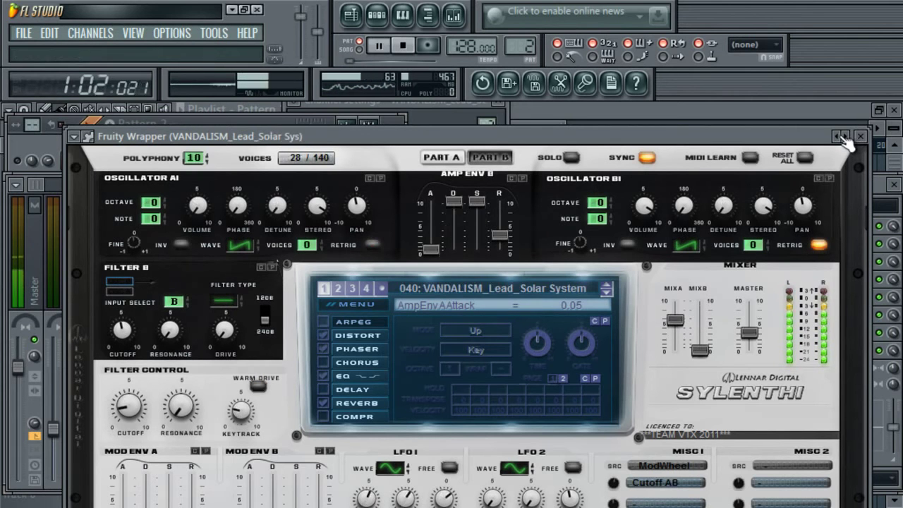
{"action": "key", "text": "space"}
- Audition the lead presets from VANDALISM_Lead_Stars through VANDALISM_Lead_Vargo with test notes
{"action": "left_click", "coordinate": [846, 138]}
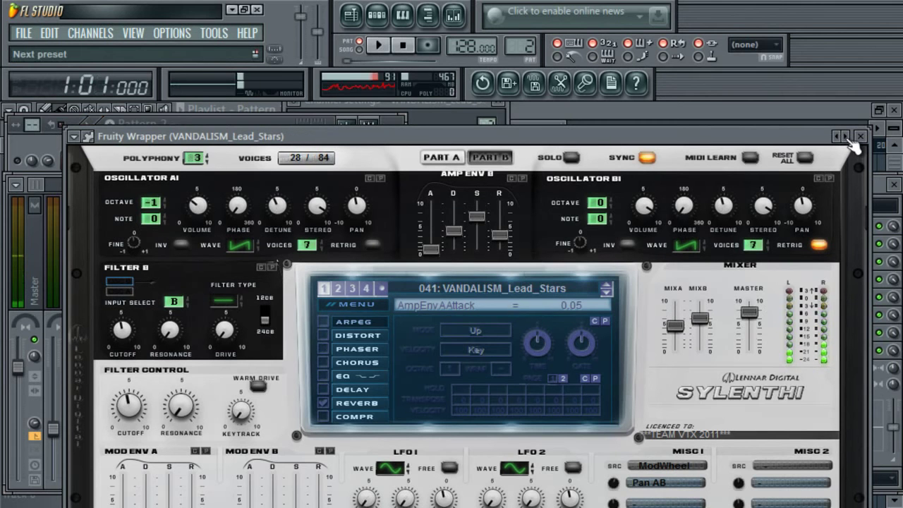
{"action": "left_click", "coordinate": [845, 138]}
{"action": "left_click", "coordinate": [846, 138]}
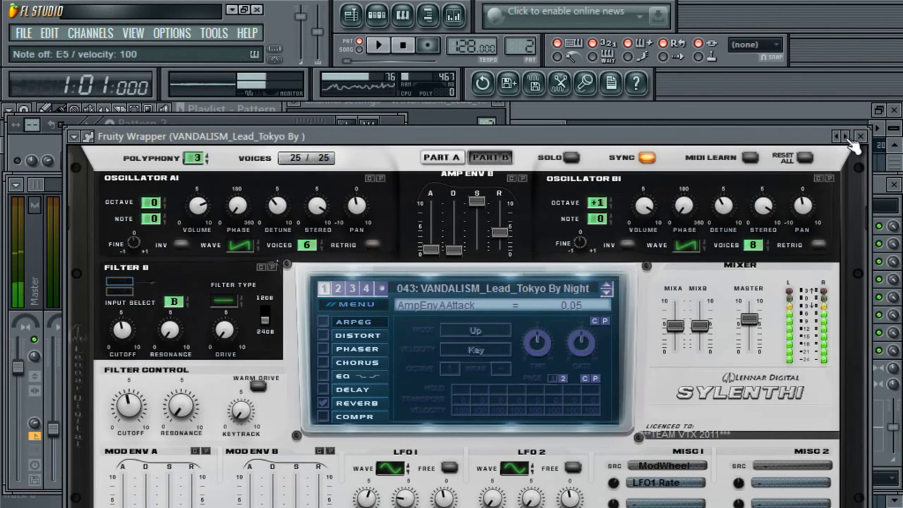
{"action": "left_click", "coordinate": [846, 139]}
{"action": "left_click", "coordinate": [846, 138]}
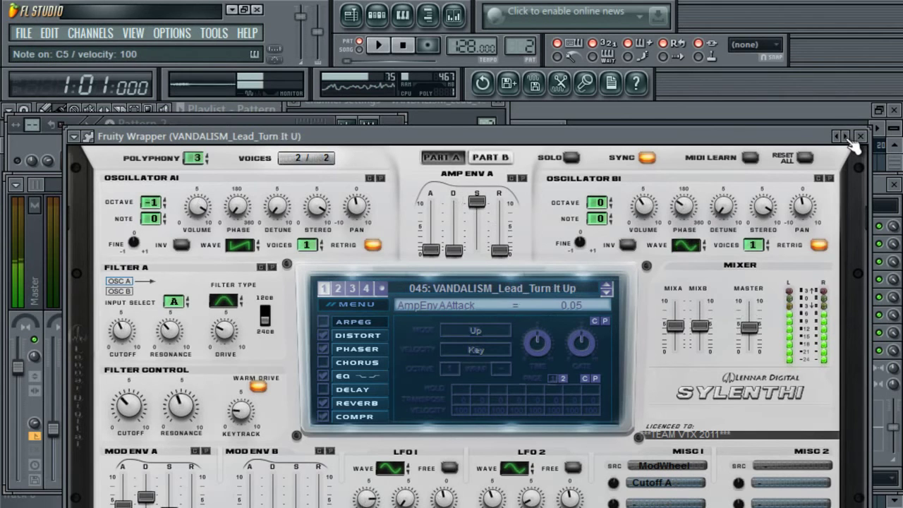
{"action": "left_click", "coordinate": [846, 138]}
{"action": "left_click", "coordinate": [846, 139]}
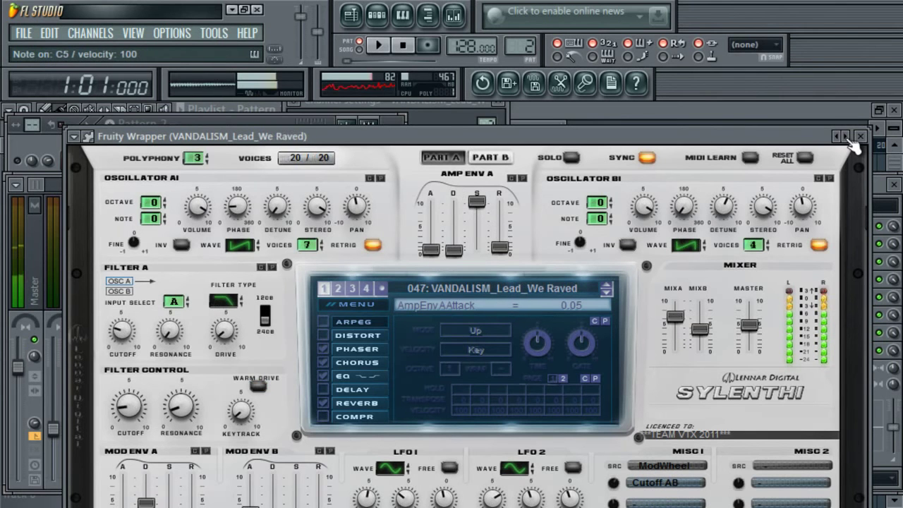
{"action": "left_click", "coordinate": [846, 138]}
{"action": "left_click", "coordinate": [845, 139]}
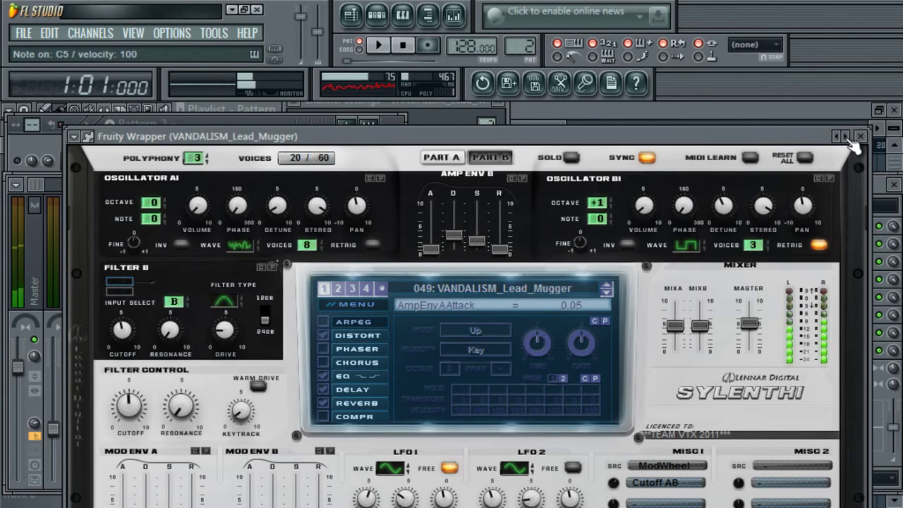
{"action": "left_click", "coordinate": [846, 138]}
{"action": "left_click", "coordinate": [846, 138]}
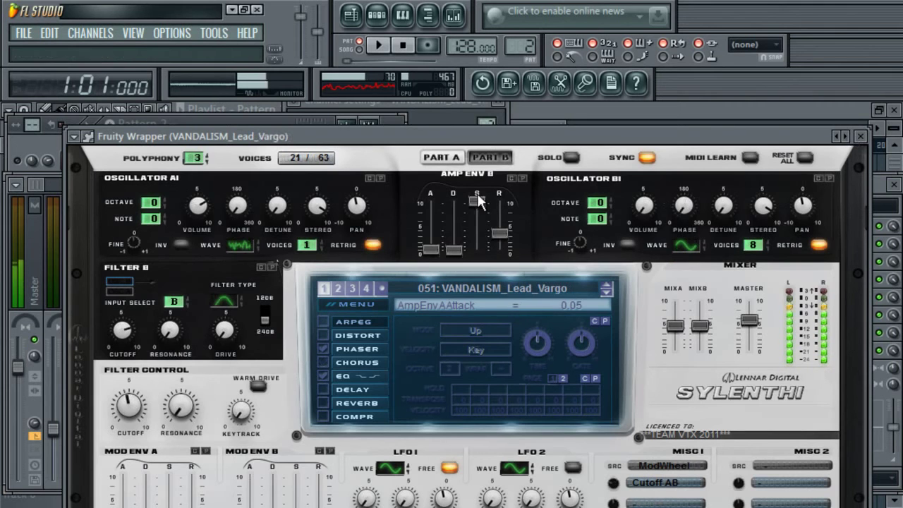
- Load the Sylenth1 Essential Collection Volume 2.fxb bank into the Sylenth1 channel
{"action": "left_click", "coordinate": [89, 136]}
{"action": "left_click", "coordinate": [154, 289]}
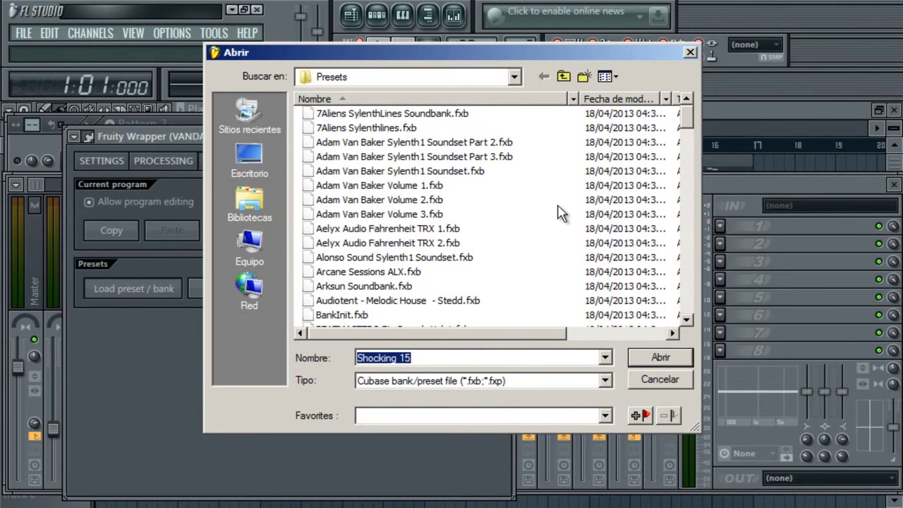
{"action": "left_click_drag", "start_coordinate": [680, 131], "coordinate": [659, 271]}
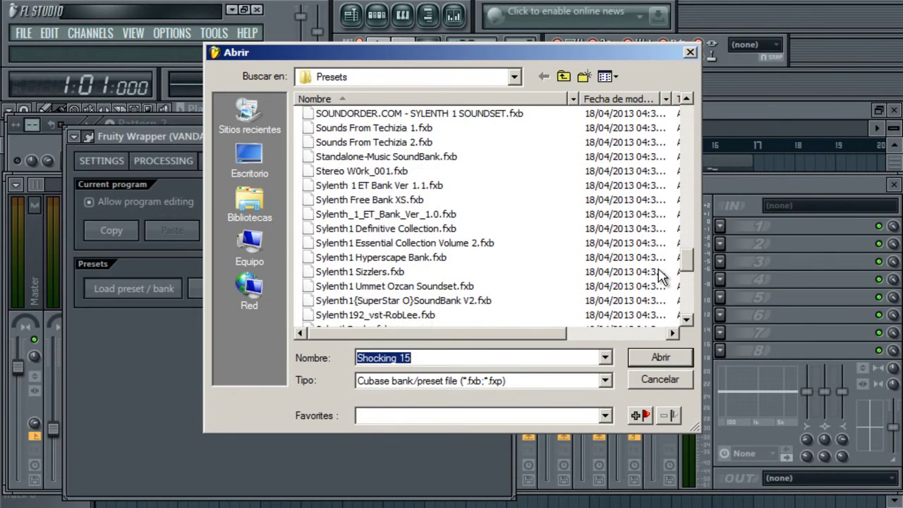
{"action": "double_click", "coordinate": [419, 245]}
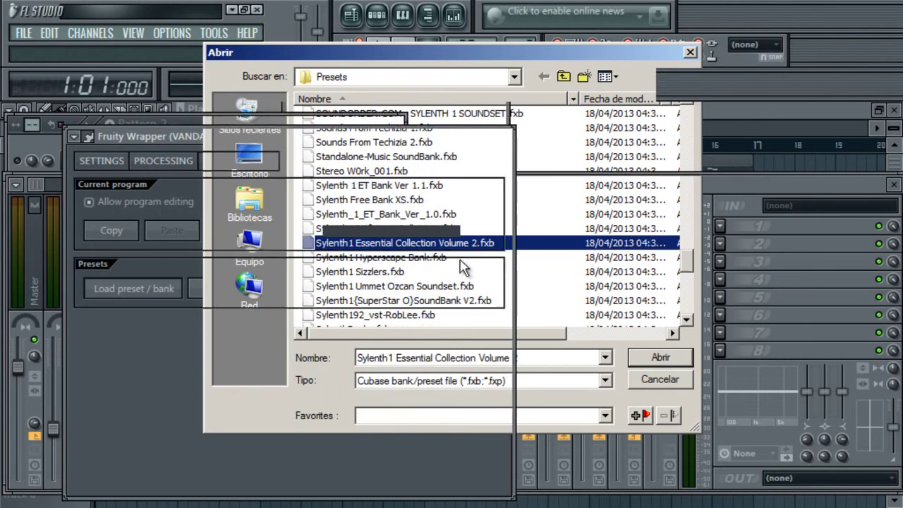
- Audition the new bank's presets from LEAD - Brass Hunter to LEAD - Dirty Noise, including LEAD - Darude, and play the pattern
{"action": "left_click", "coordinate": [849, 138]}
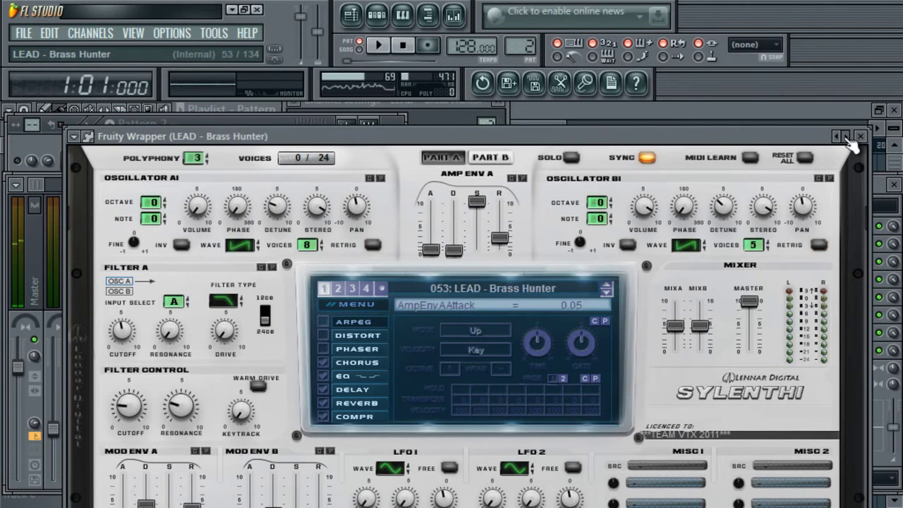
{"action": "left_click", "coordinate": [848, 138]}
{"action": "left_click", "coordinate": [848, 137]}
{"action": "left_click", "coordinate": [843, 136]}
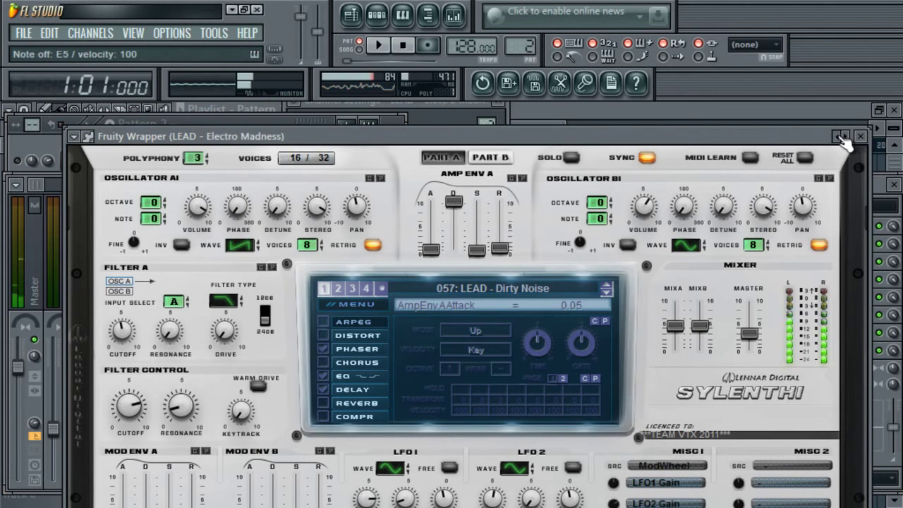
{"action": "left_click", "coordinate": [843, 136]}
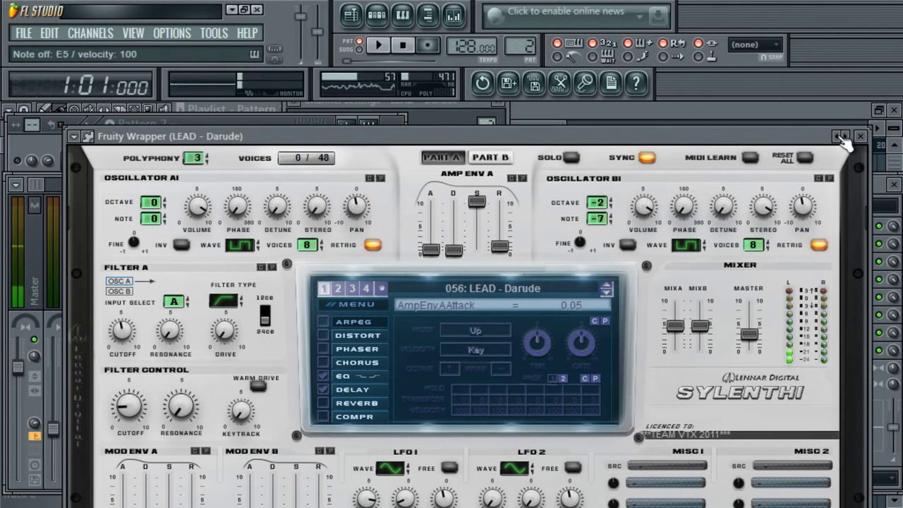
{"action": "left_click", "coordinate": [850, 138]}
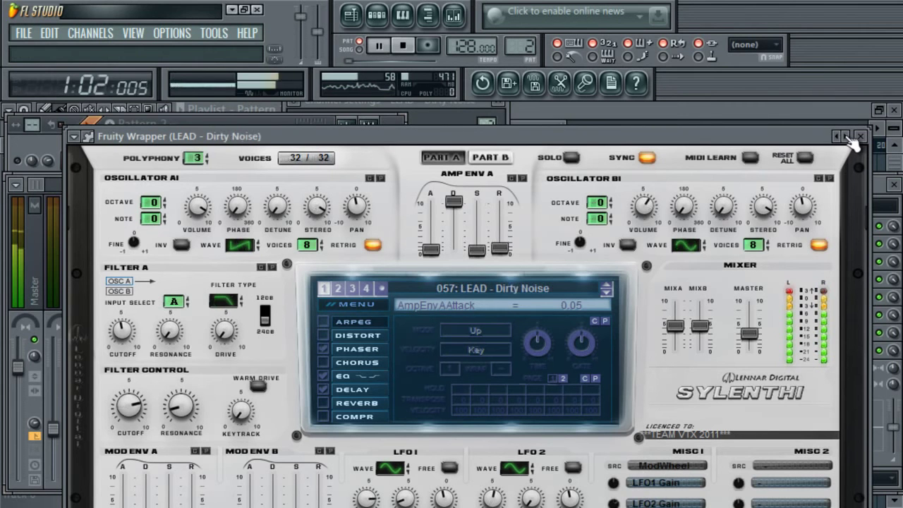
- Go back to LEAD - Broken Square and compare it with the next preset during pattern playback
{"action": "left_click", "coordinate": [839, 137]}
{"action": "left_click", "coordinate": [838, 136]}
{"action": "left_click", "coordinate": [839, 136]}
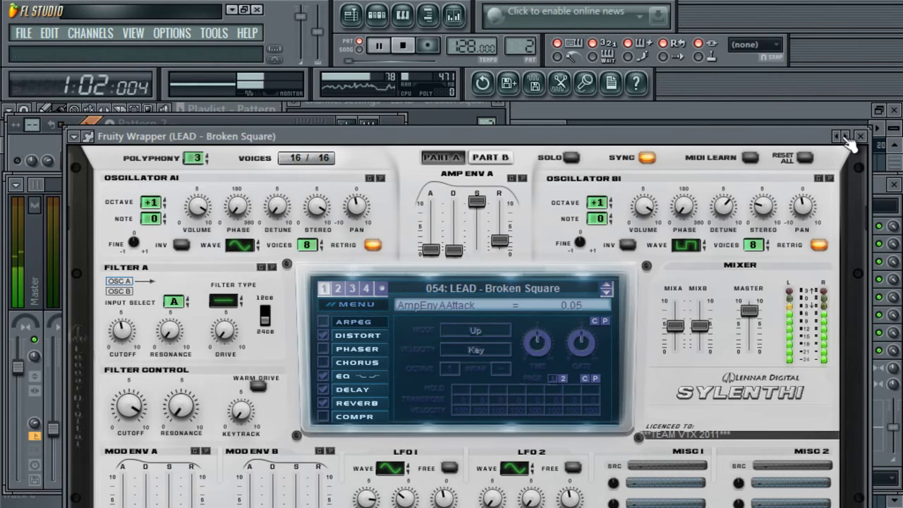
{"action": "key", "text": "space"}
{"action": "left_click", "coordinate": [850, 139]}
{"action": "key", "text": "space"}
- Go back to LEAD - Bender and audition it with the pattern and test notes
{"action": "left_click", "coordinate": [838, 136]}
{"action": "left_click", "coordinate": [838, 136]}
{"action": "left_click", "coordinate": [839, 136]}
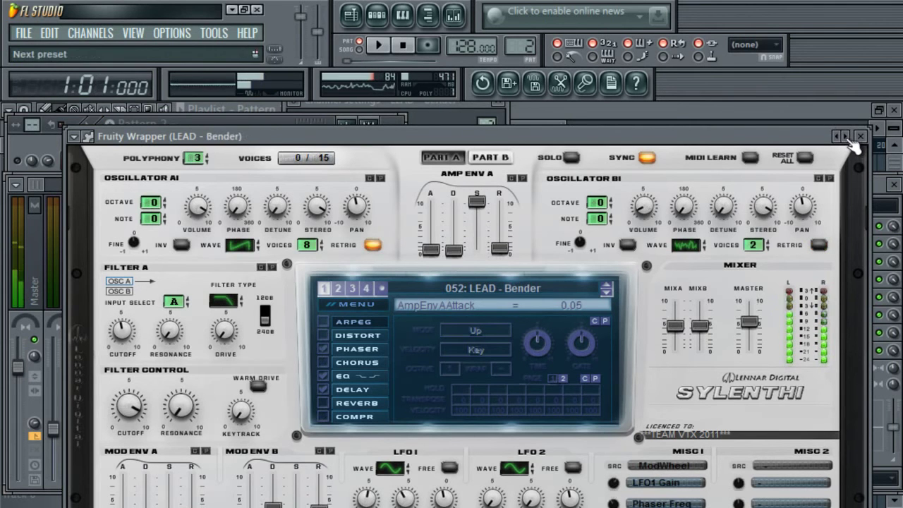
{"action": "key", "text": "space"}
{"action": "key", "text": "space"}
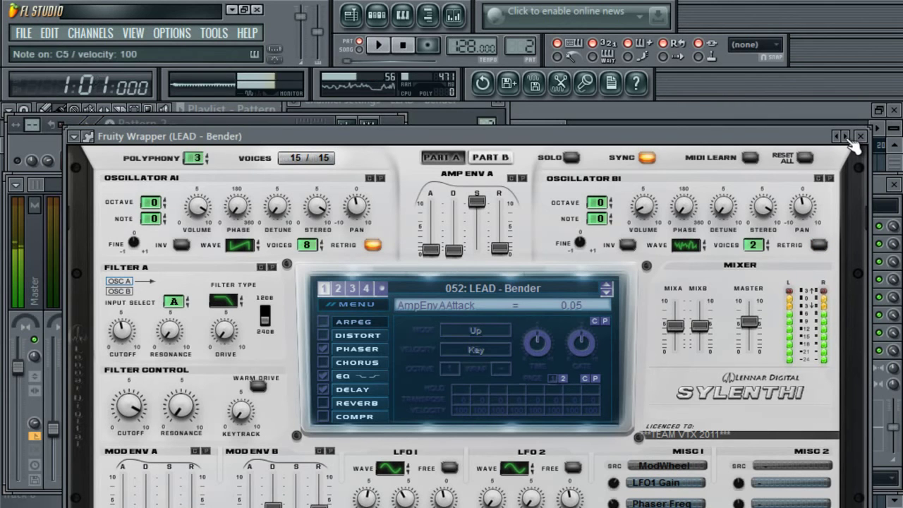
- Turn off the delay effect in LEAD - Bender and play test notes
{"action": "left_click", "coordinate": [324, 386]}
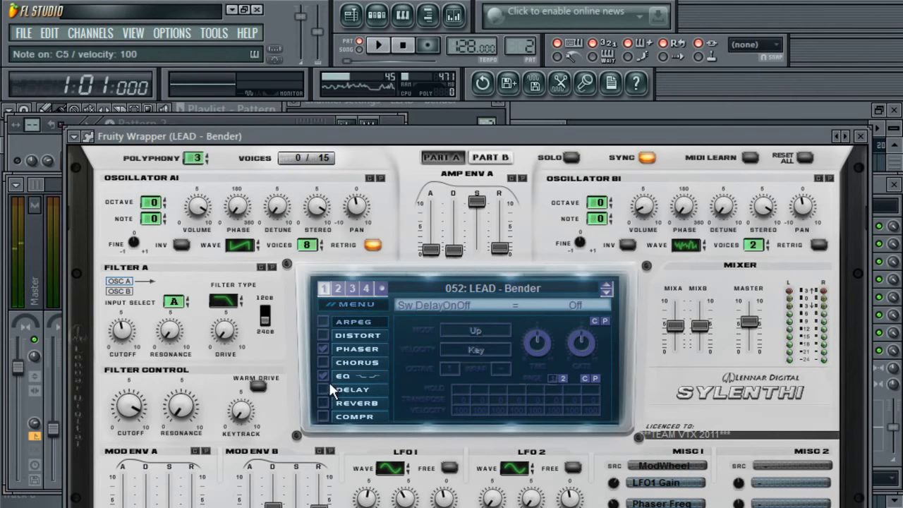
{"action": "key", "text": "e"}
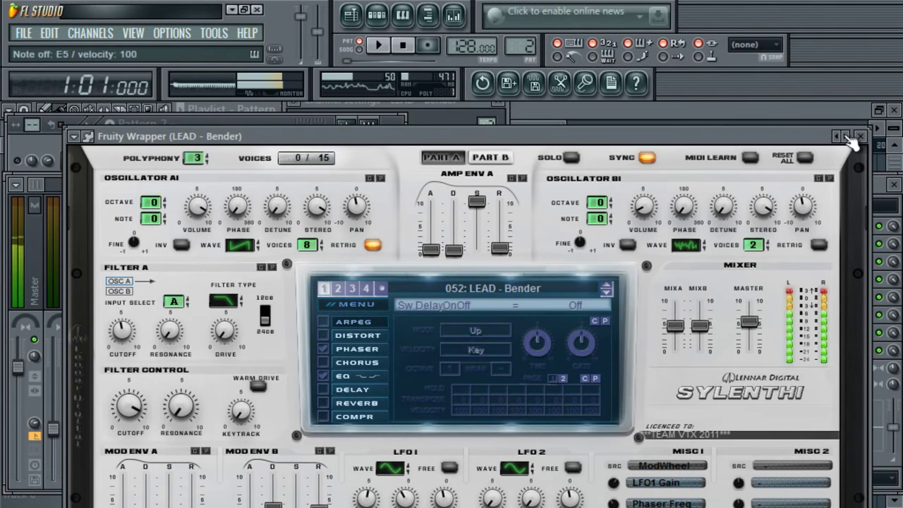
{"action": "key", "text": "q"}
- Audition the following lead presets, including LEAD - Embrace and LEAD - Free To Go, up to LEAD - Kandi Lead
{"action": "left_click", "coordinate": [848, 136]}
{"action": "left_click", "coordinate": [848, 137]}
{"action": "left_click", "coordinate": [848, 137]}
{"action": "left_click", "coordinate": [848, 137]}
{"action": "left_click", "coordinate": [849, 137]}
{"action": "left_click", "coordinate": [849, 137]}
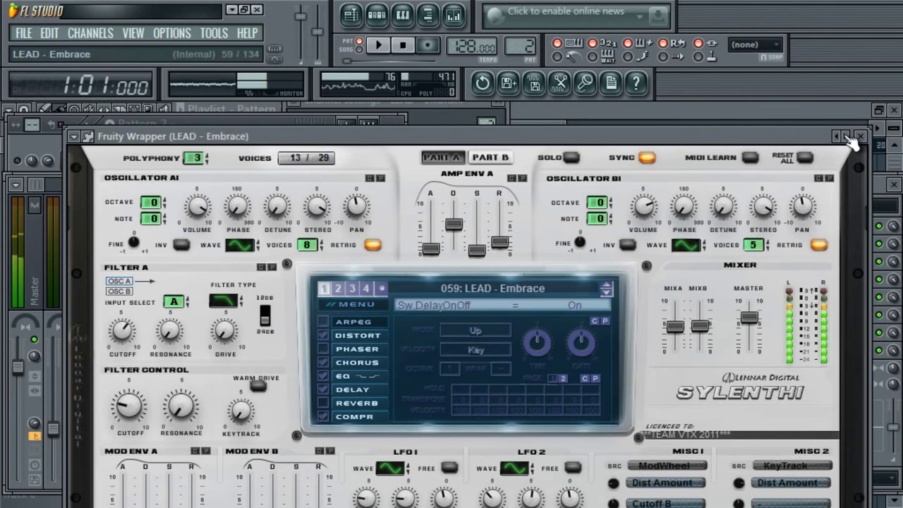
{"action": "left_click", "coordinate": [848, 137]}
{"action": "left_click", "coordinate": [848, 137]}
{"action": "left_click", "coordinate": [848, 136]}
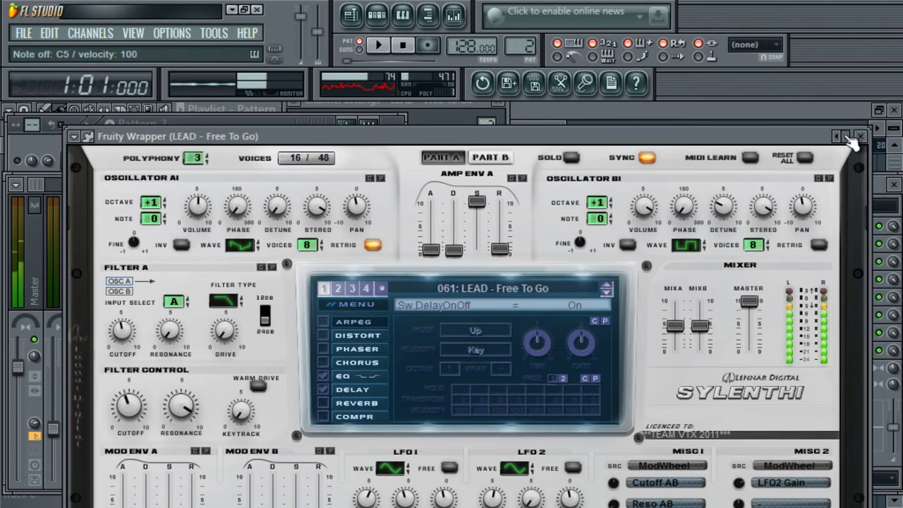
{"action": "left_click", "coordinate": [849, 137]}
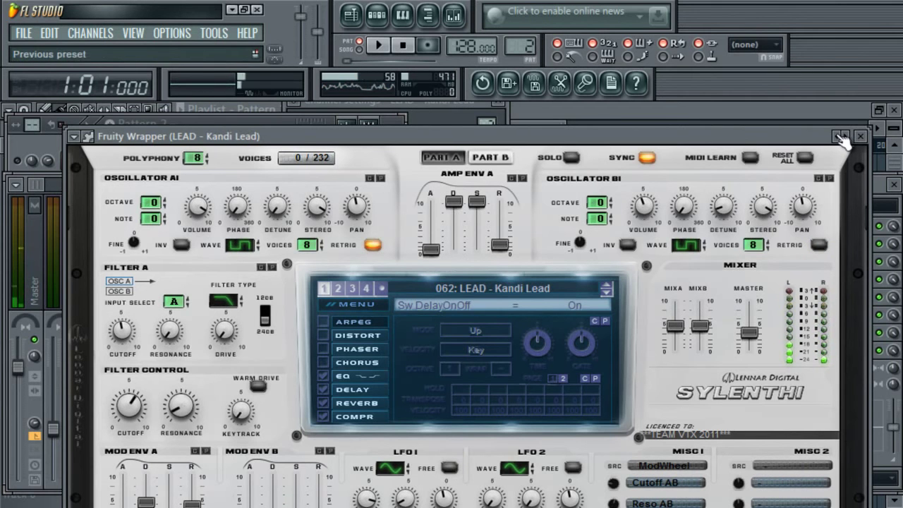
- Turn off the delay effect in LEAD - Kandi Lead and play the pattern with it
{"action": "left_click", "coordinate": [323, 389]}
{"action": "key", "text": "space"}
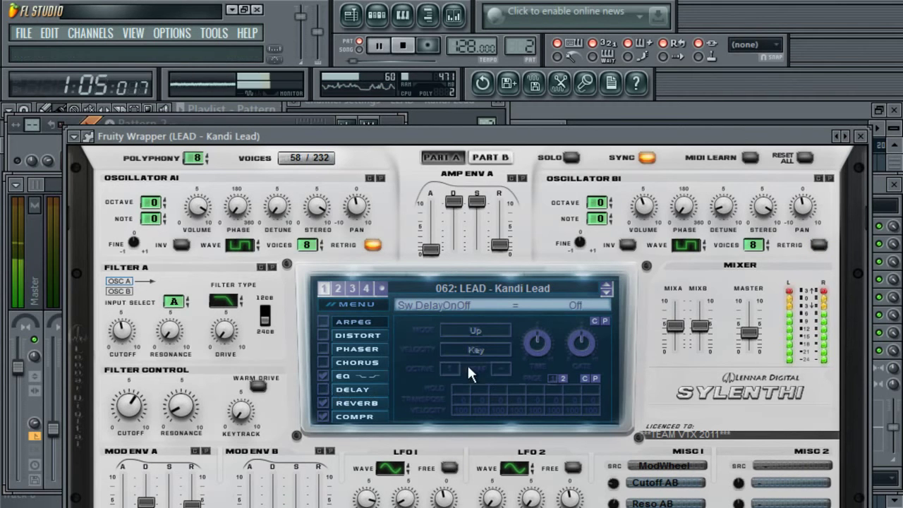
{"action": "key", "text": "space"}
- Audition the lead presets from LEAD - Liquid Gold through LEAD - Reboot with test notes
{"action": "left_click", "coordinate": [847, 137]}
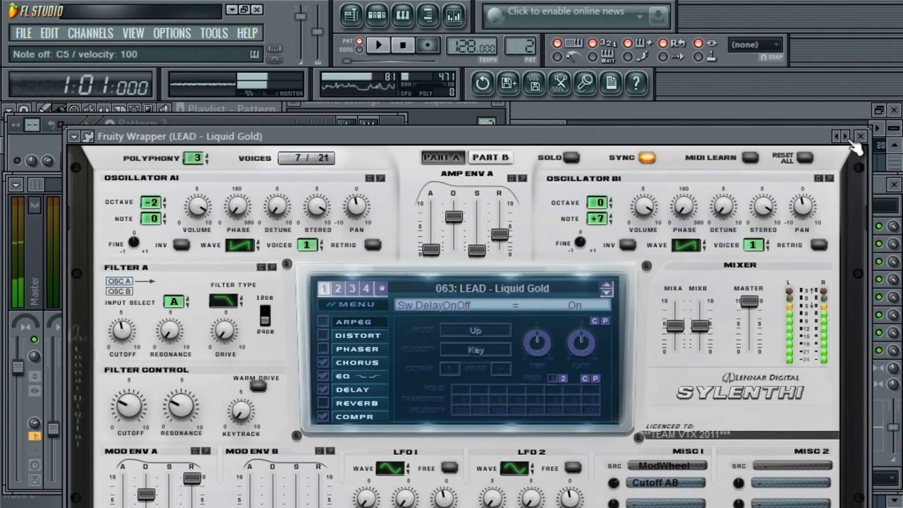
{"action": "left_click", "coordinate": [847, 137]}
{"action": "left_click", "coordinate": [847, 137]}
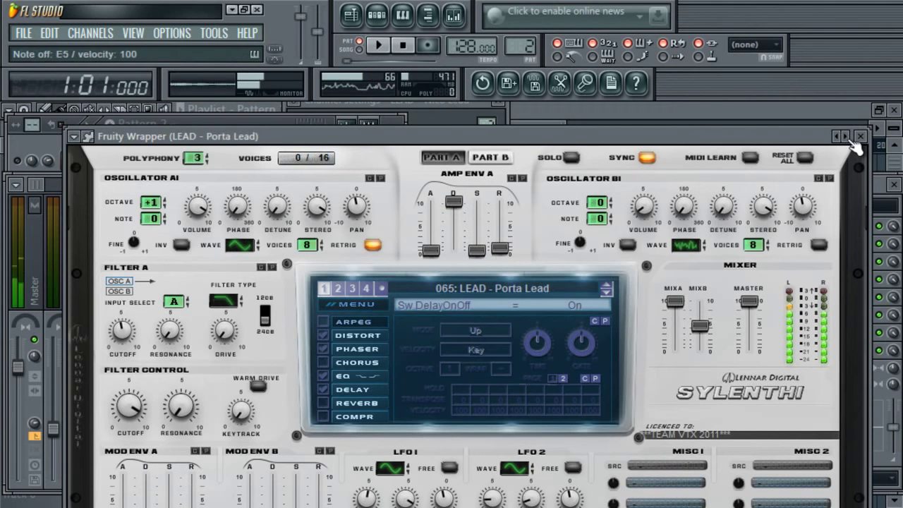
{"action": "left_click", "coordinate": [847, 137]}
{"action": "left_click", "coordinate": [847, 137]}
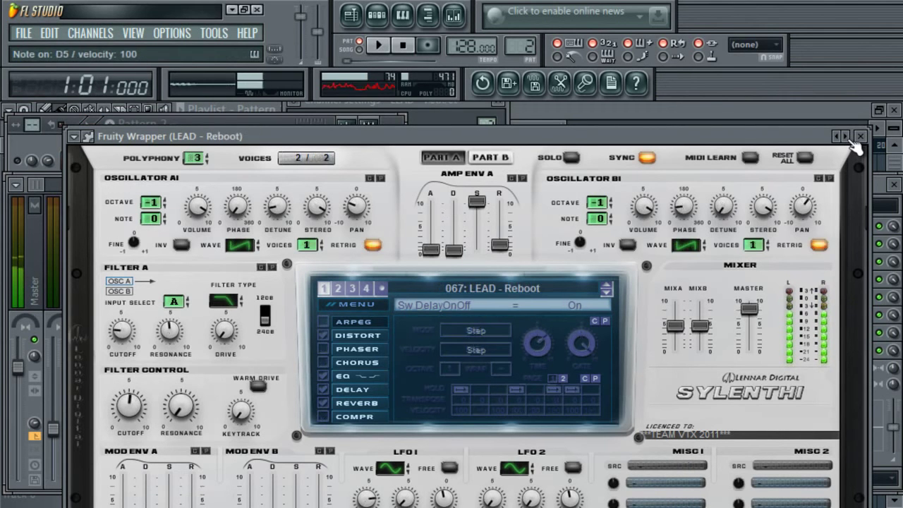
- Turn off the delay effect in LEAD - Reboot and open the file browser for loading another Sylenth1 preset or bank
{"action": "left_click", "coordinate": [325, 390]}
{"action": "left_click", "coordinate": [88, 136]}
{"action": "left_click", "coordinate": [162, 278]}
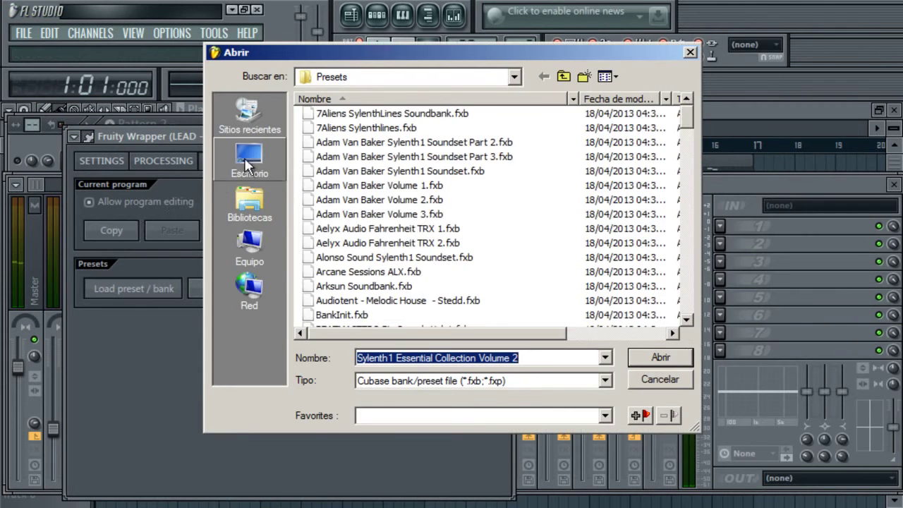
- Load the "Shocking Soun..." bank file from the Descargas folder inside Mis Cosas on the DATOS (D:) drive
{"action": "left_click", "coordinate": [249, 244]}
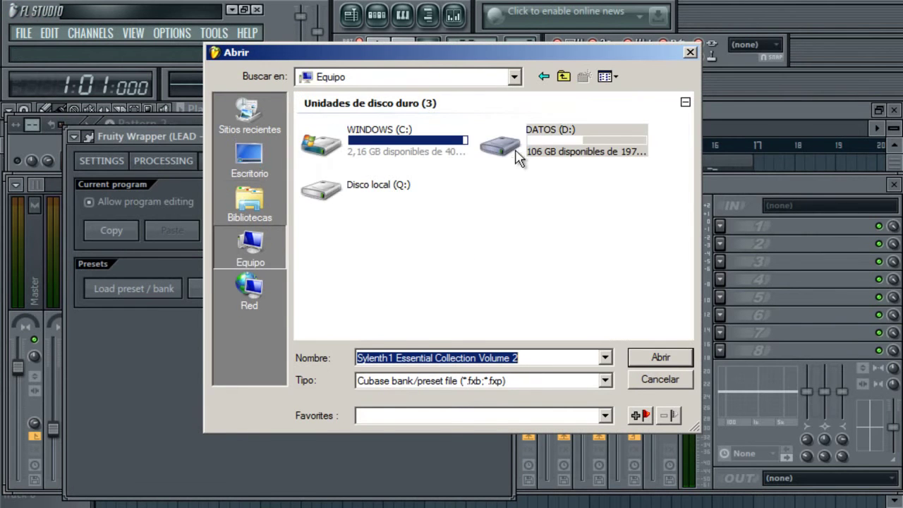
{"action": "double_click", "coordinate": [508, 162]}
{"action": "left_click", "coordinate": [346, 192]}
{"action": "type", "text": "mis"}
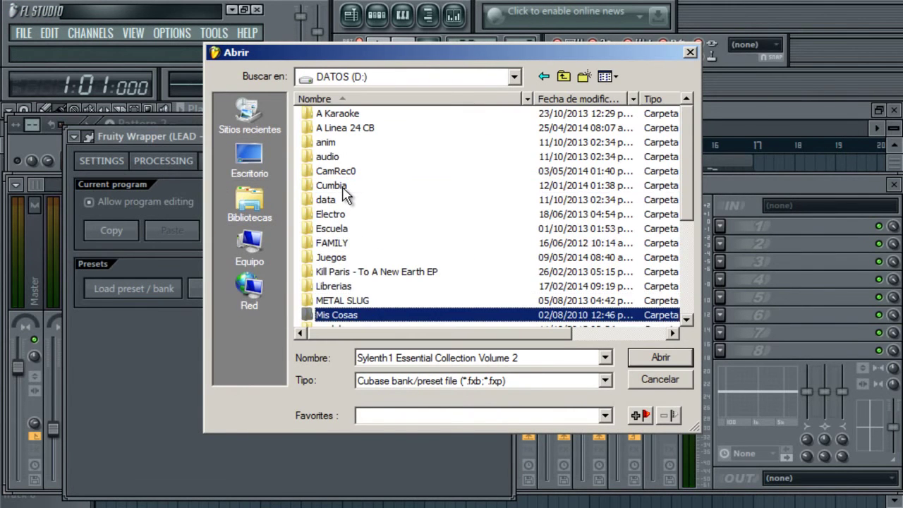
{"action": "key", "text": "Return"}
{"action": "type", "text": "d"}
{"action": "key", "text": "Return"}
{"action": "key", "text": "v"}
{"action": "key", "text": "v"}
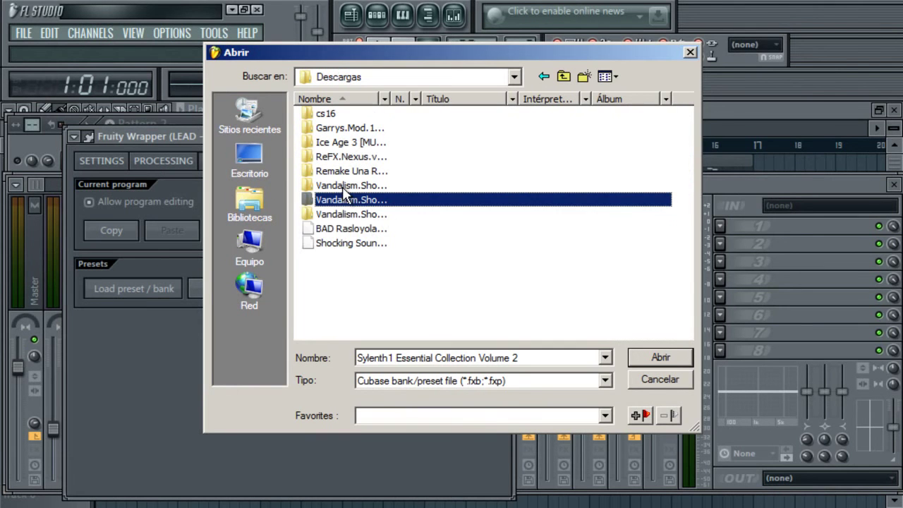
{"action": "key", "text": "s"}
{"action": "key", "text": "Return"}
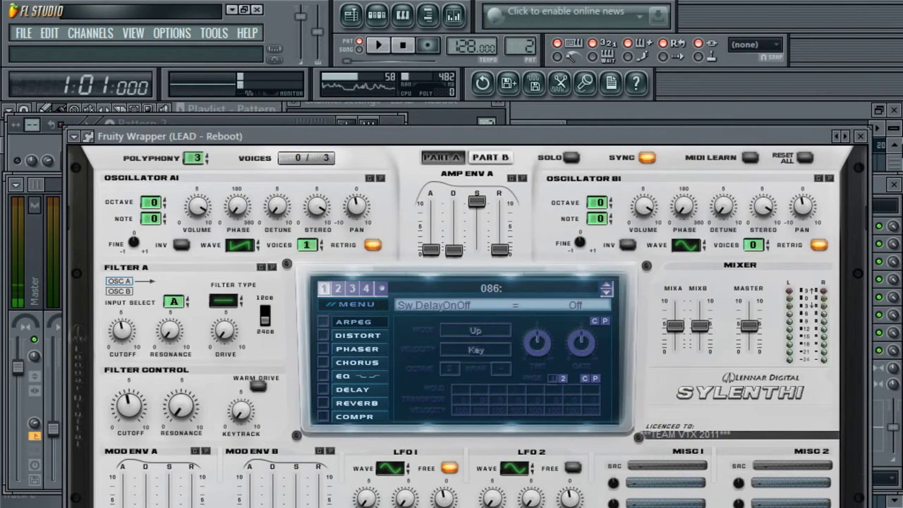
- Select the VANDALISM_Lead_Adrenaline preset, try it with test notes and play the pattern with it
{"action": "left_click", "coordinate": [88, 136]}
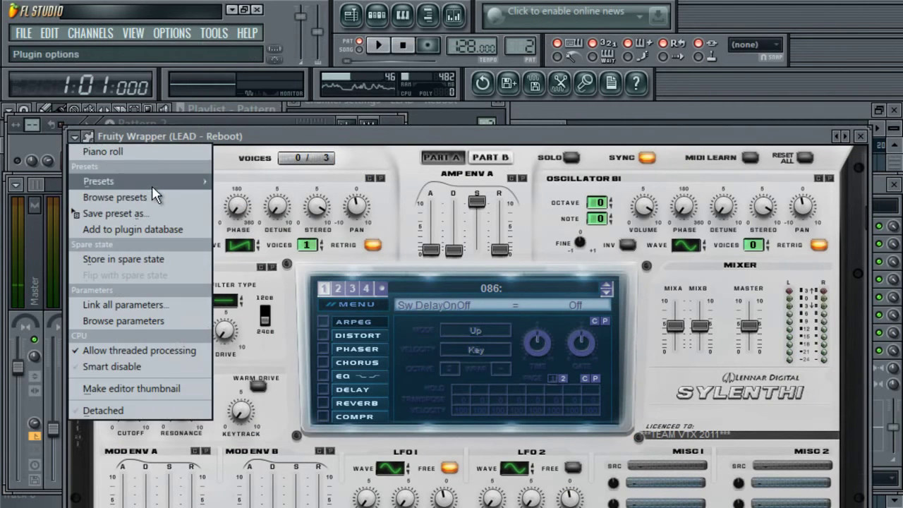
{"action": "mouse_move", "coordinate": [169, 176]}
{"action": "left_click", "coordinate": [119, 12]}
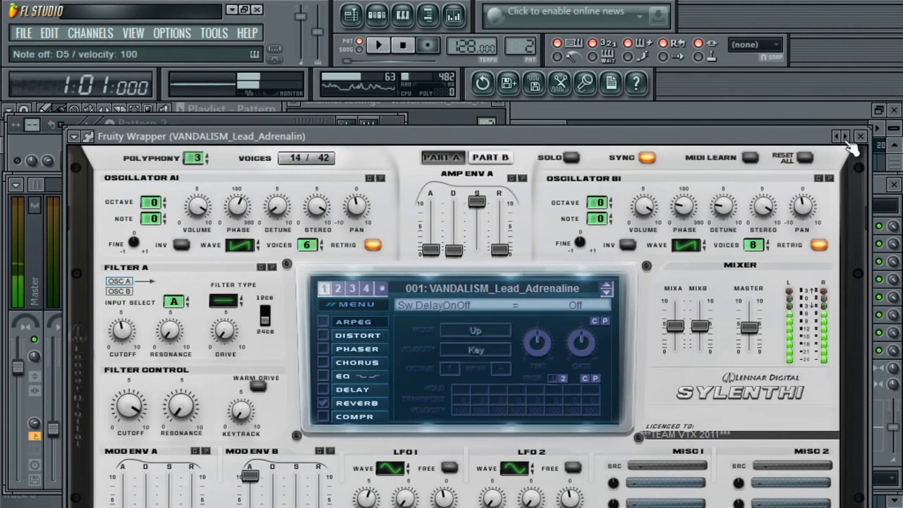
{"action": "key", "text": "space"}
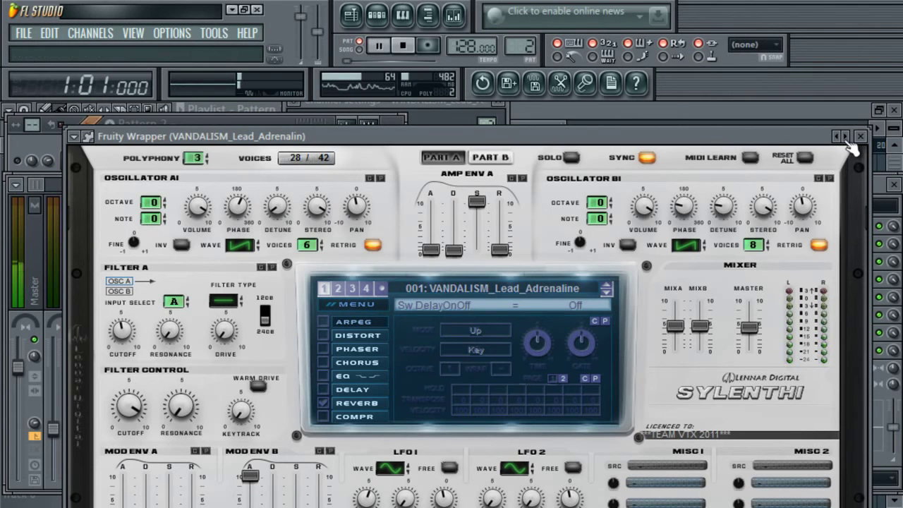
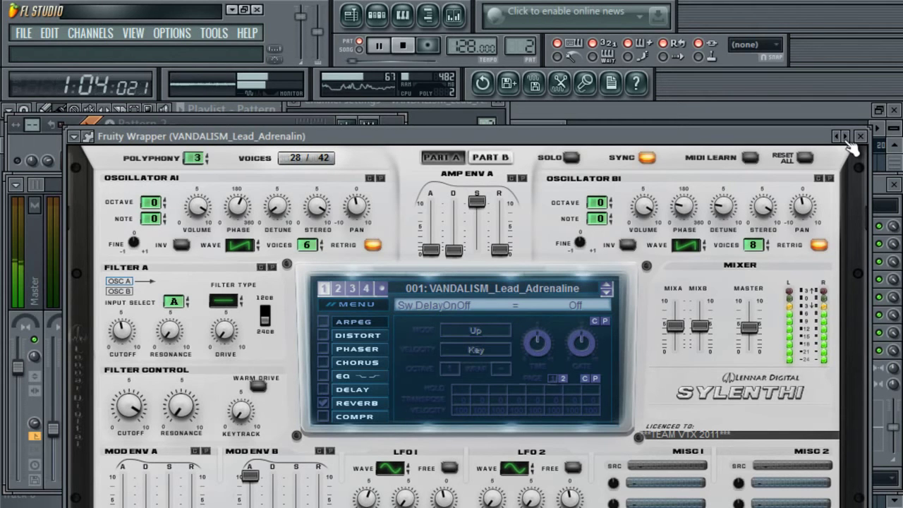
{"action": "key", "text": "space"}
- Audition VANDALISM_Lead_Synthol with test notes and VANDALISM_Lead_Drug with both test notes and the pattern
{"action": "left_click", "coordinate": [845, 136]}
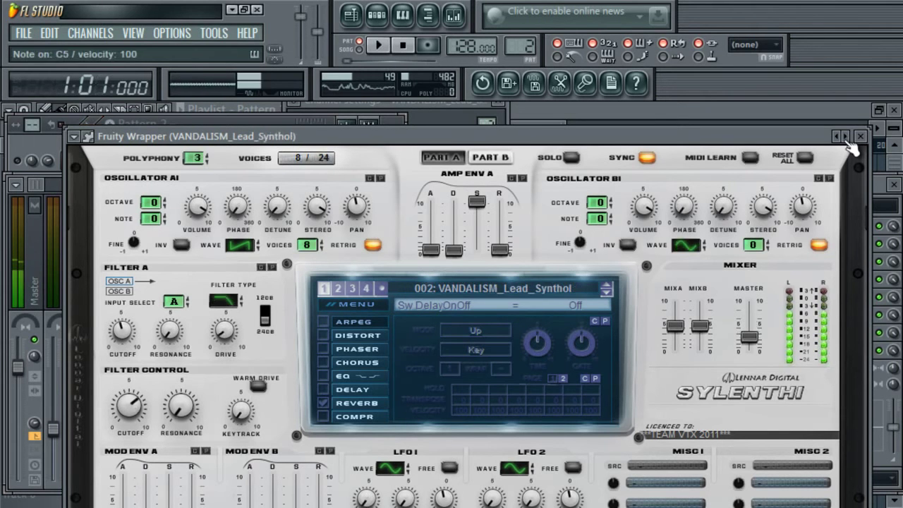
{"action": "left_click", "coordinate": [845, 137]}
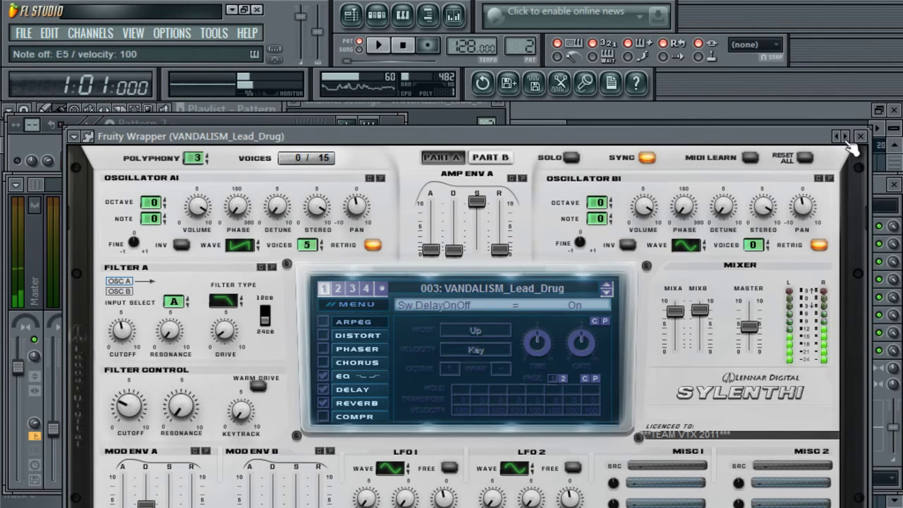
{"action": "key", "text": "space"}
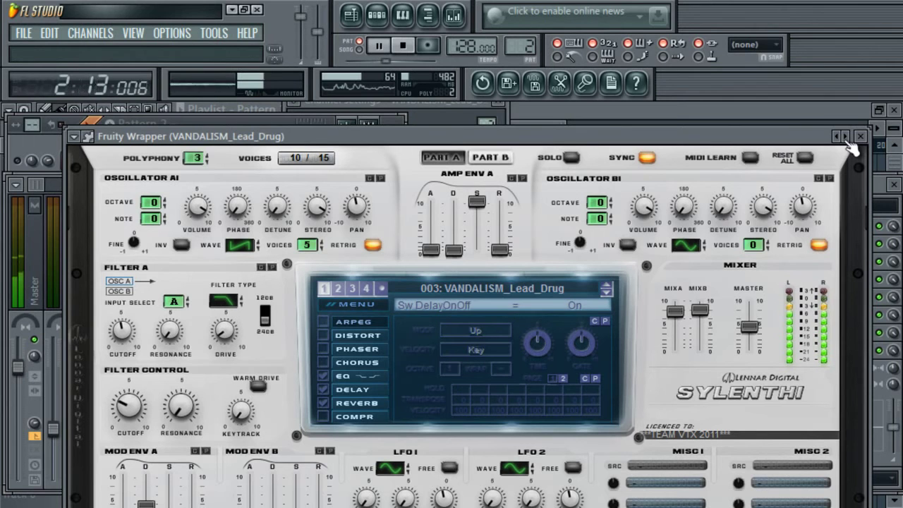
{"action": "key", "text": "space"}
- Audition the presets from VANDALISM_Lead_Big Bang through VANDALISM_Lead_Dare You, playing the pattern from VANDALISM_Lead_2 Loud onward
{"action": "left_click", "coordinate": [845, 137]}
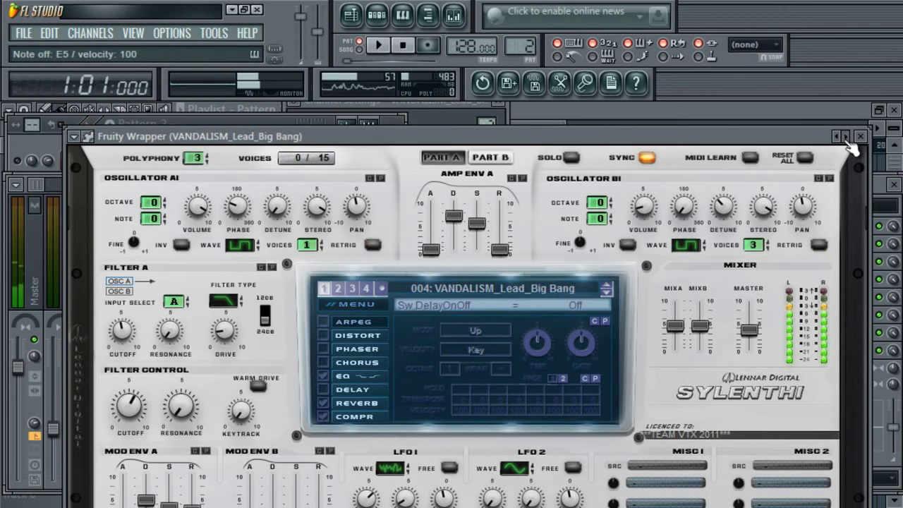
{"action": "left_click", "coordinate": [845, 137]}
{"action": "key", "text": "space"}
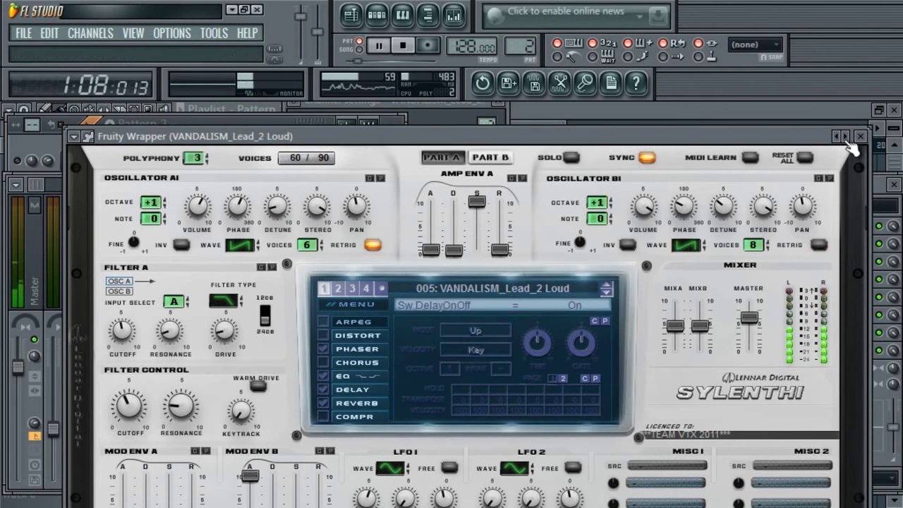
{"action": "left_click", "coordinate": [845, 137]}
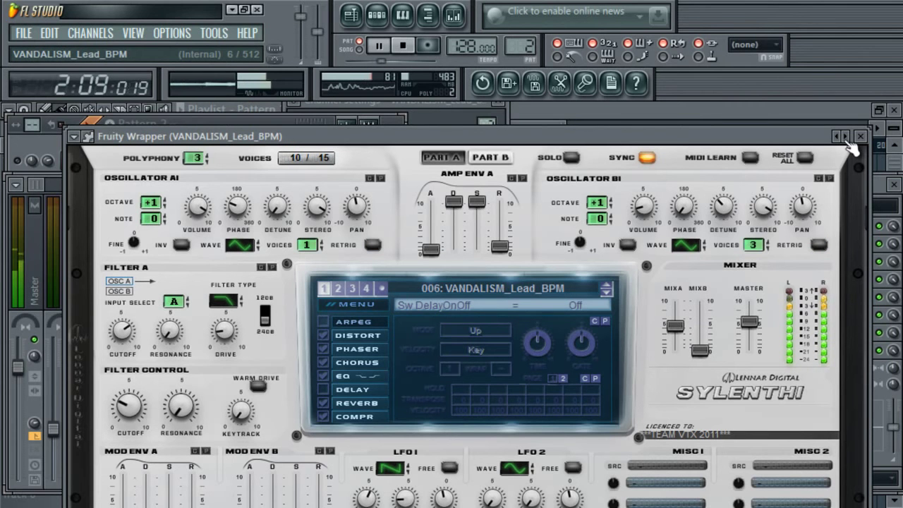
{"action": "left_click", "coordinate": [844, 137]}
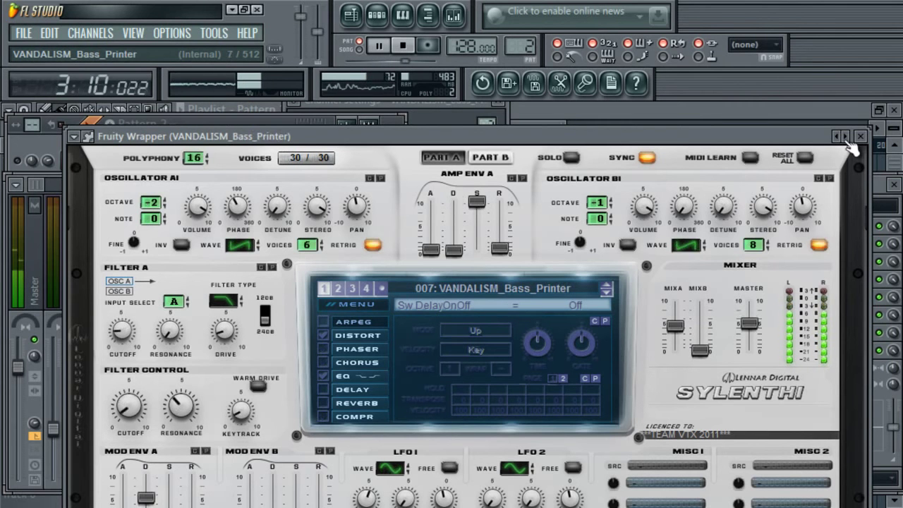
{"action": "left_click", "coordinate": [845, 137]}
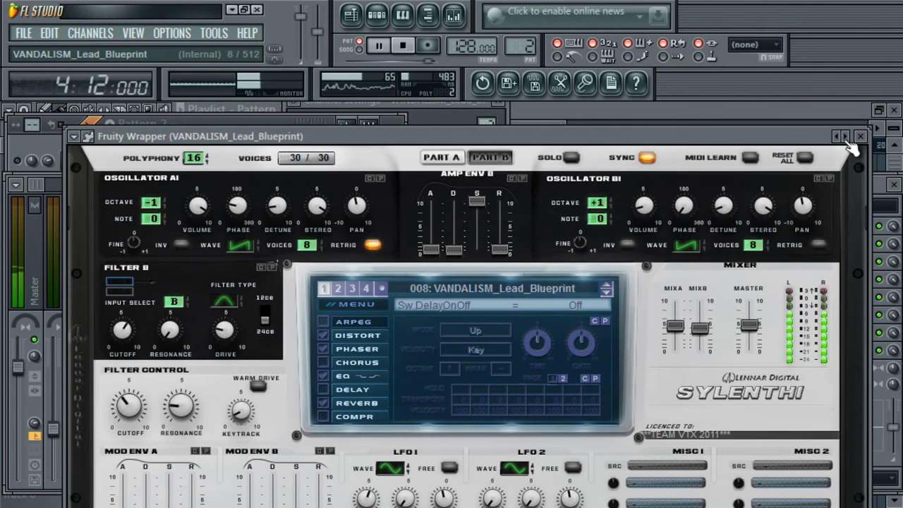
{"action": "left_click", "coordinate": [845, 137]}
{"action": "left_click", "coordinate": [845, 137]}
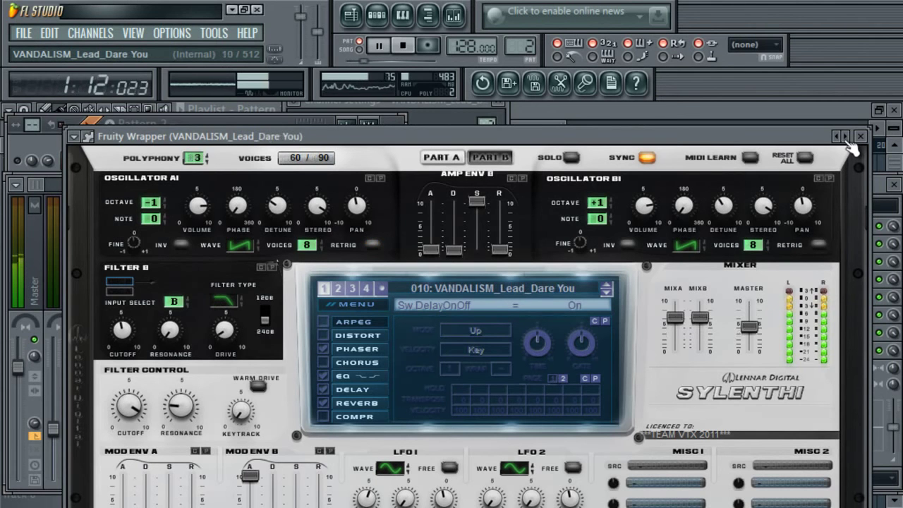
- Audition the following presets over the playing pattern, including VANDALISM_Lead_Activity and VANDALISM_Bass_Zunami, up to VANDALISM_Lead_Magic
{"action": "left_click", "coordinate": [845, 137]}
{"action": "left_click", "coordinate": [845, 137]}
{"action": "left_click", "coordinate": [845, 136]}
{"action": "left_click", "coordinate": [845, 136]}
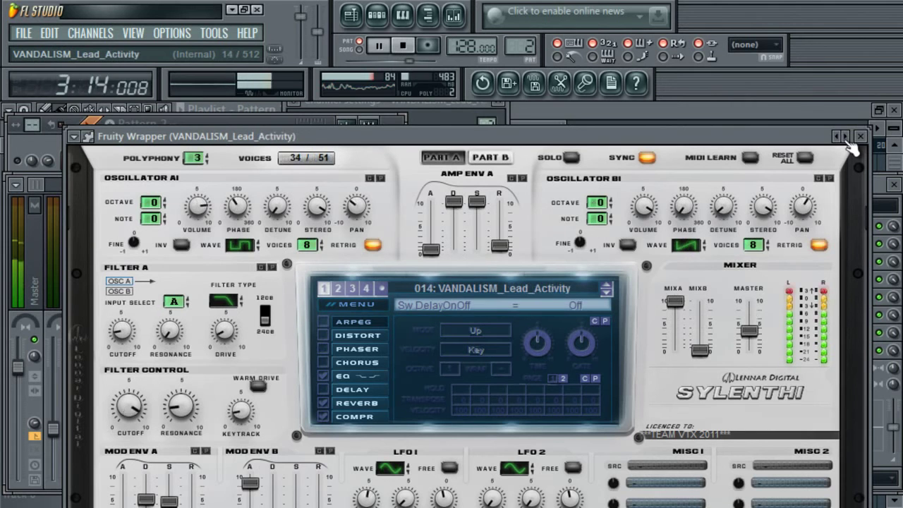
{"action": "left_click", "coordinate": [845, 137]}
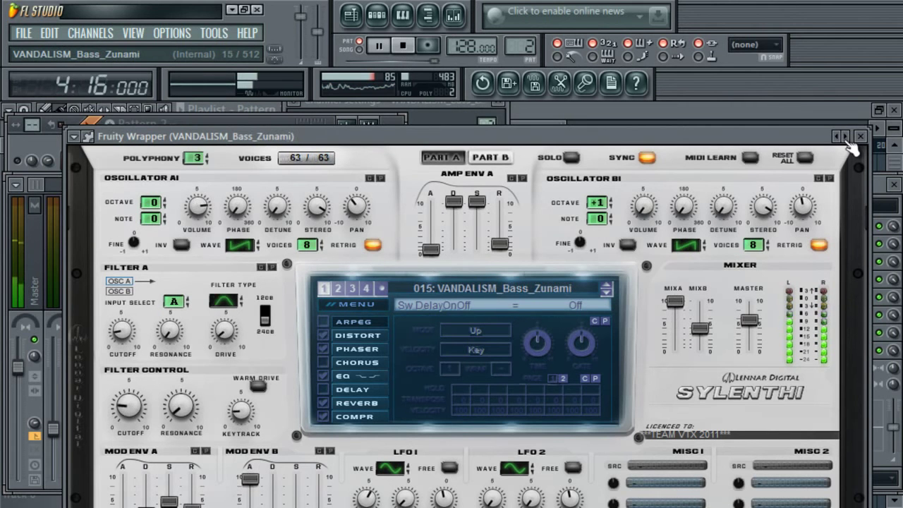
{"action": "left_click", "coordinate": [845, 137]}
{"action": "left_click", "coordinate": [845, 137]}
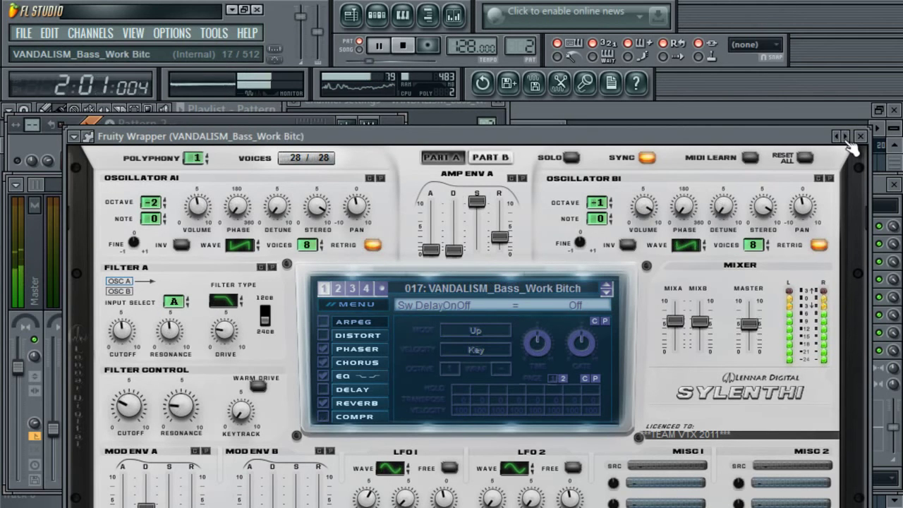
{"action": "left_click", "coordinate": [845, 137]}
{"action": "left_click", "coordinate": [845, 137]}
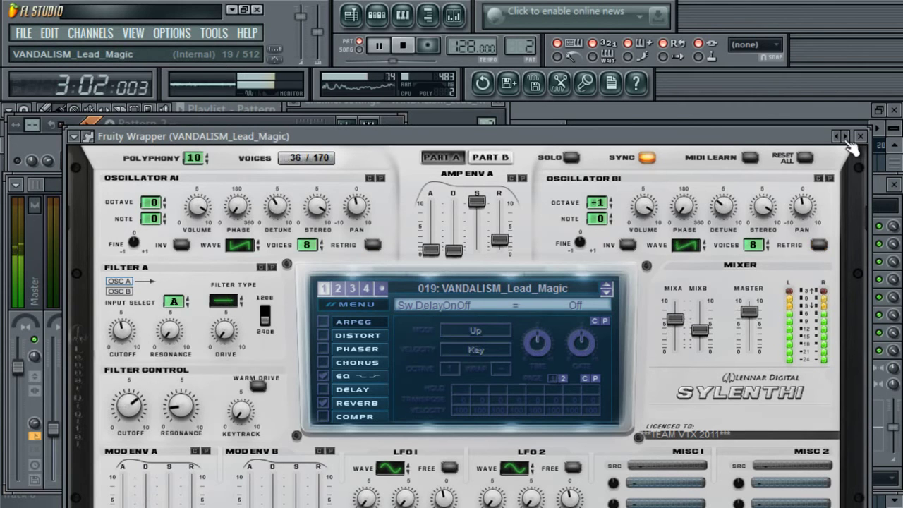
- Audition the presets from VANDALISM_Lead_Oz through VANDALISM_Lead_Witchcraft and set Witchcraft's polyphony to 2
{"action": "left_click", "coordinate": [845, 137]}
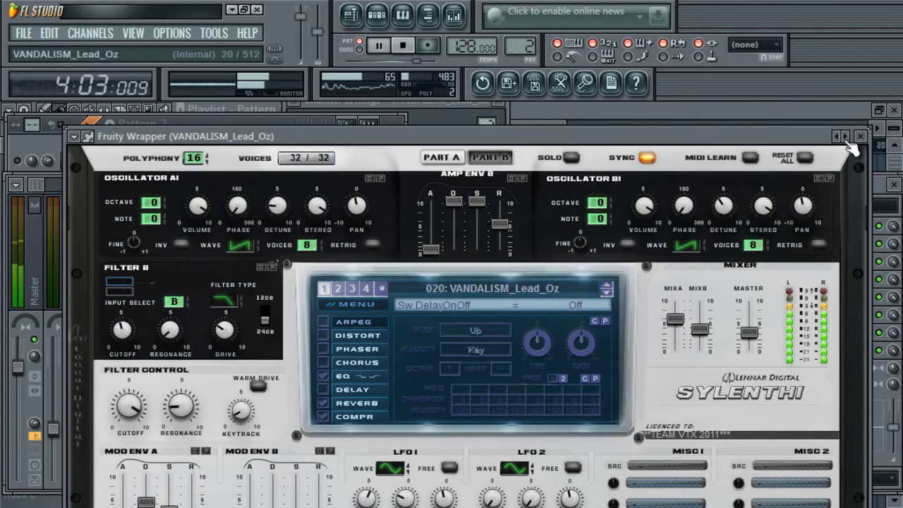
{"action": "left_click", "coordinate": [845, 137]}
{"action": "left_click", "coordinate": [845, 137]}
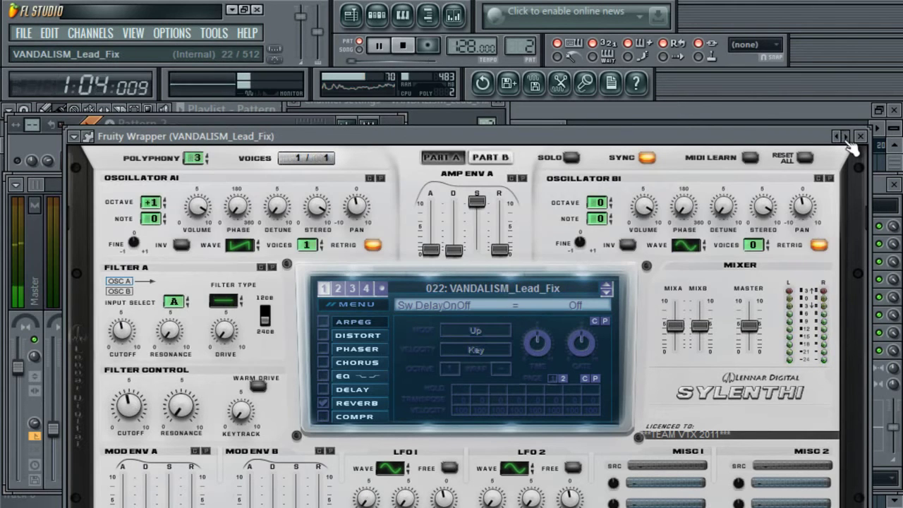
{"action": "left_click", "coordinate": [845, 137]}
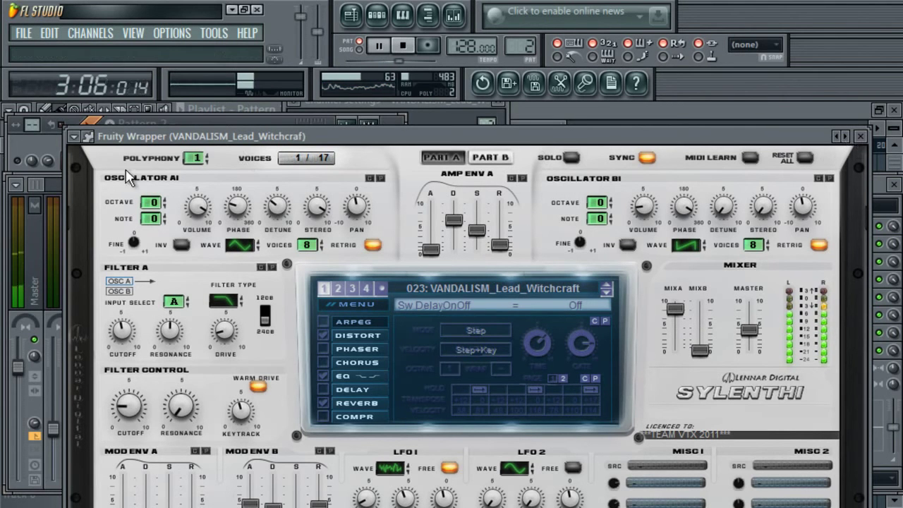
{"action": "left_click_drag", "start_coordinate": [190, 153], "coordinate": [193, 142]}
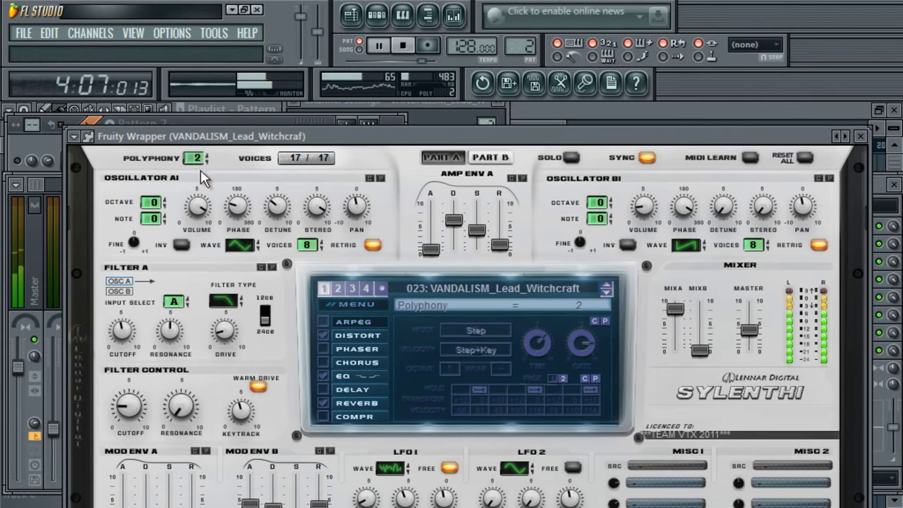
- Audition the following presets over the playing pattern, including VANDALISM_Lead_Stampede, Lead_Impact and Lead_We All, up to VANDALISM_Lead_Funny
{"action": "left_click", "coordinate": [846, 136]}
{"action": "left_click", "coordinate": [846, 136]}
{"action": "left_click", "coordinate": [846, 136]}
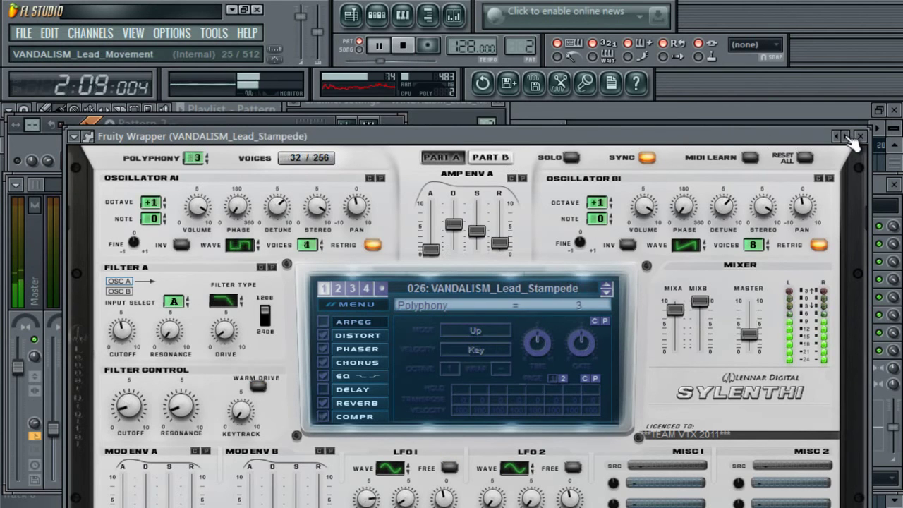
{"action": "left_click", "coordinate": [846, 136]}
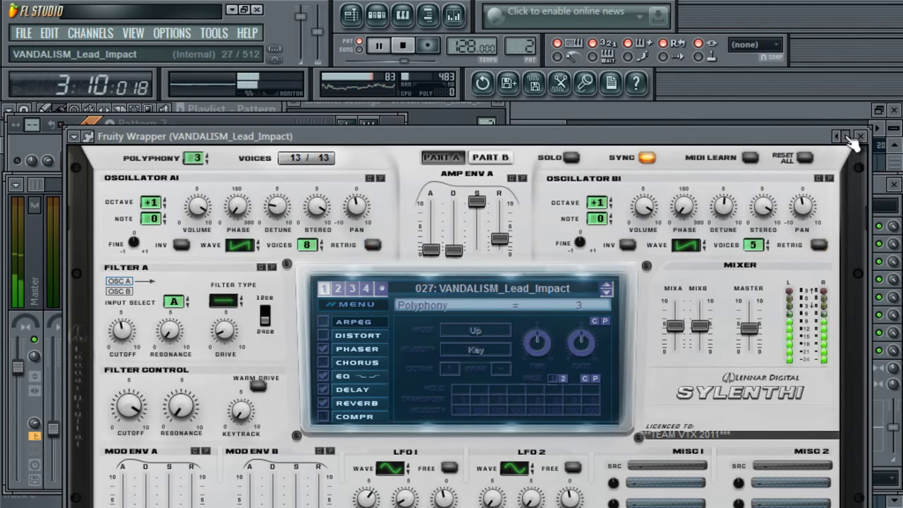
{"action": "left_click", "coordinate": [847, 136]}
{"action": "left_click", "coordinate": [846, 136]}
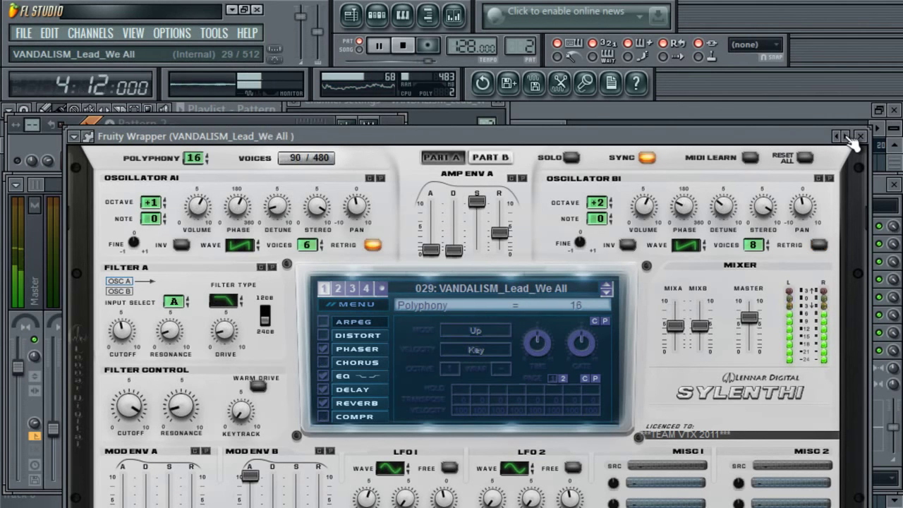
{"action": "left_click", "coordinate": [847, 136]}
{"action": "left_click", "coordinate": [846, 136]}
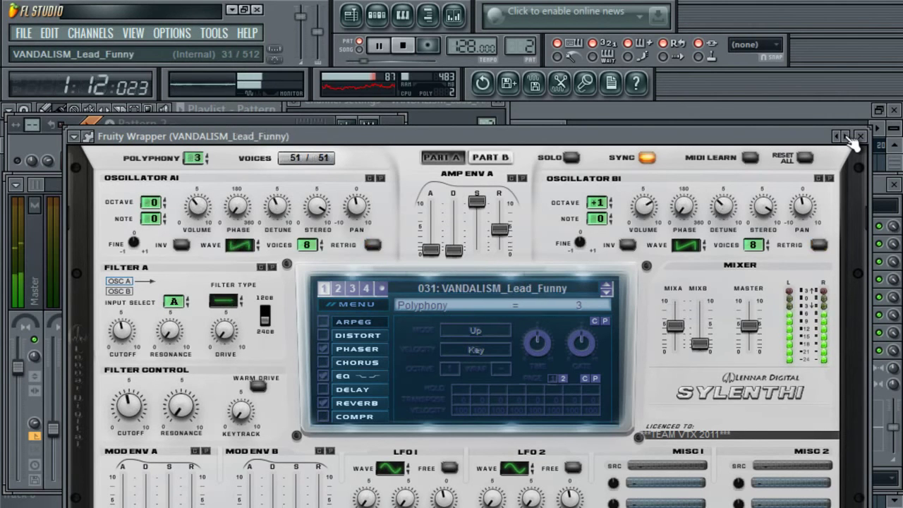
- Audition the presets after VANDALISM_Lead_Funny, including VANDALISM_Lead_Government, VANDALISM_Bass_Anthem and VANDALISM_Lead_Red Lights, up to VANDALISM_Lead_Droid
{"action": "left_click", "coordinate": [846, 136]}
{"action": "left_click", "coordinate": [846, 136]}
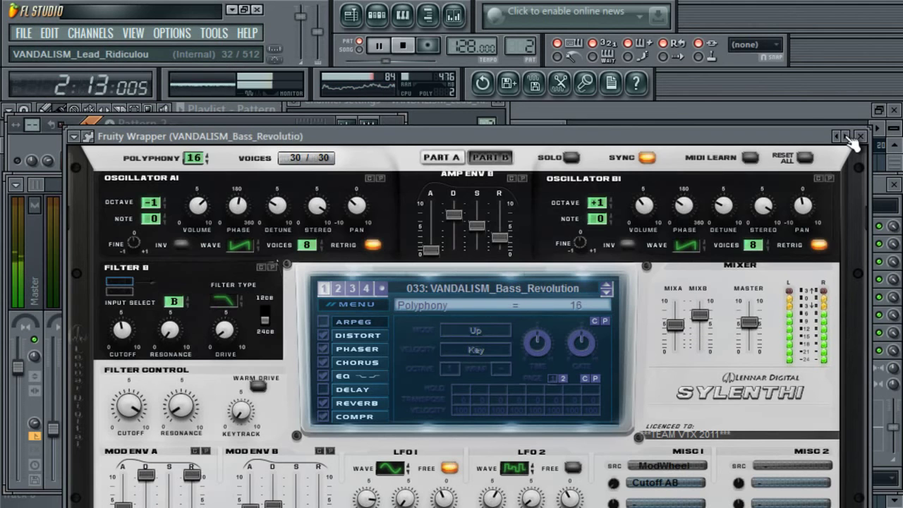
{"action": "left_click", "coordinate": [846, 136]}
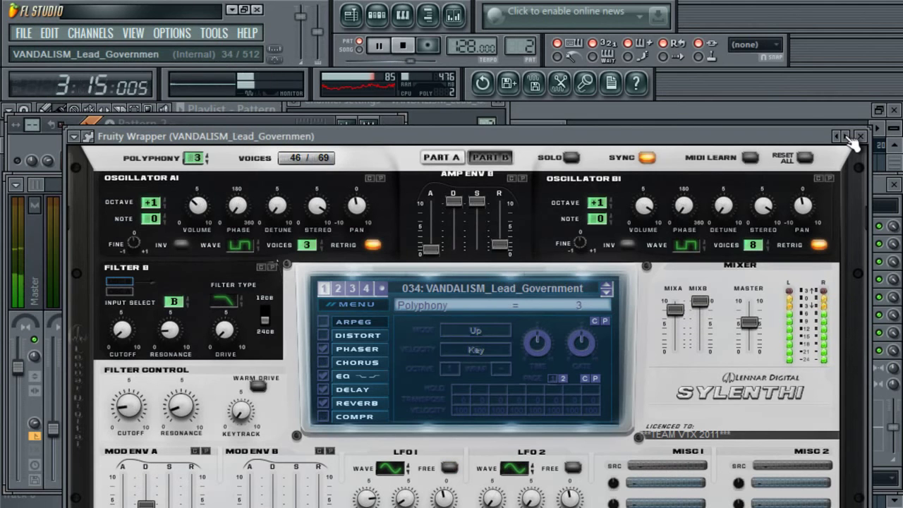
{"action": "left_click", "coordinate": [846, 136]}
{"action": "left_click", "coordinate": [846, 136]}
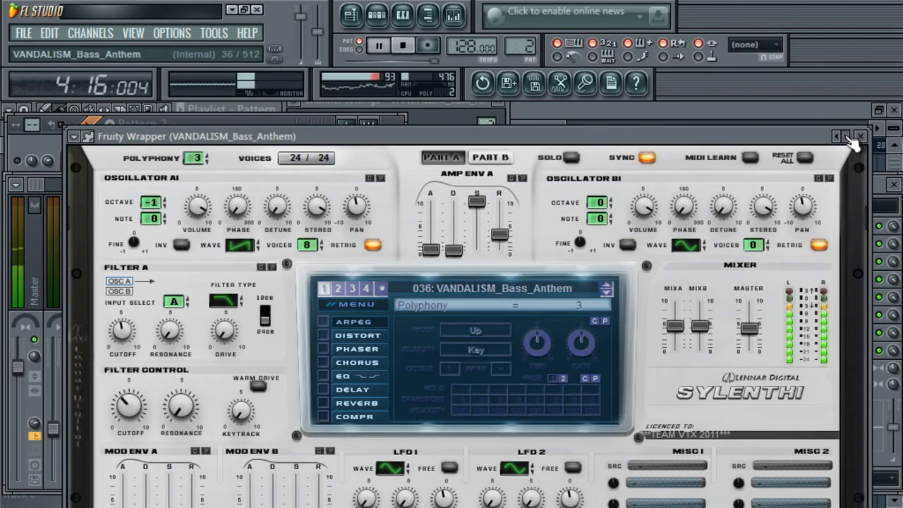
{"action": "left_click", "coordinate": [846, 136]}
{"action": "left_click", "coordinate": [847, 136]}
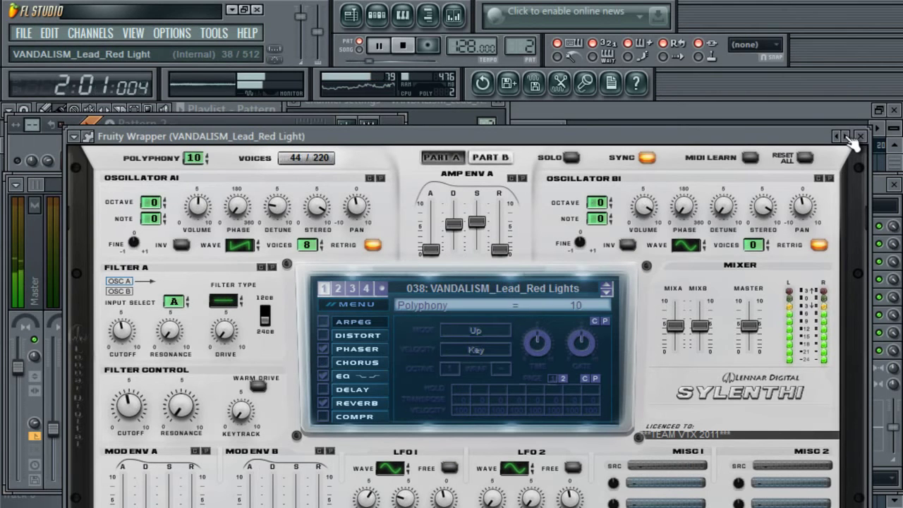
{"action": "left_click", "coordinate": [846, 136]}
{"action": "left_click", "coordinate": [847, 136]}
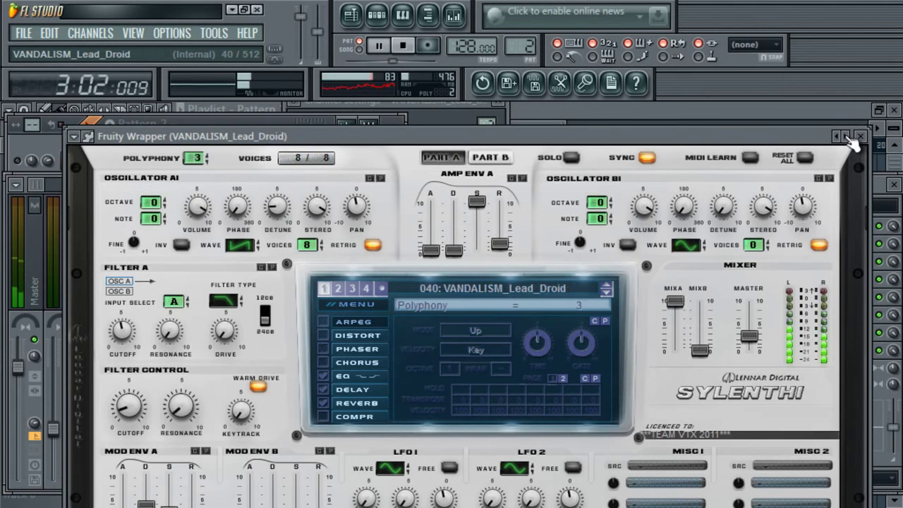
- Audition the presets after VANDALISM_Lead_Droid, including VANDALISM_Bass_Pallaroid, VANDALISM_Lead_Miami and VANDALISM_Lead_Neighborhood, up to VANDALISM_Lead_Mate
{"action": "left_click", "coordinate": [846, 136]}
{"action": "left_click", "coordinate": [846, 137]}
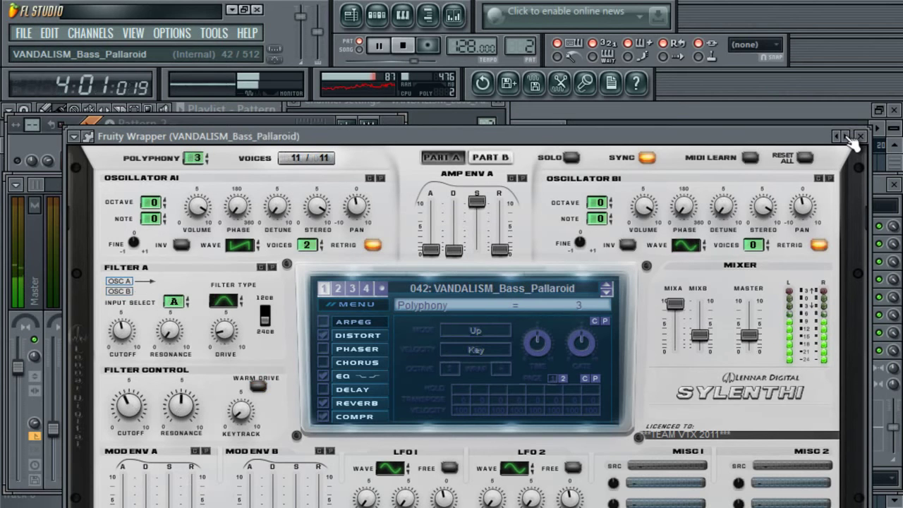
{"action": "left_click", "coordinate": [846, 136]}
{"action": "left_click", "coordinate": [846, 137]}
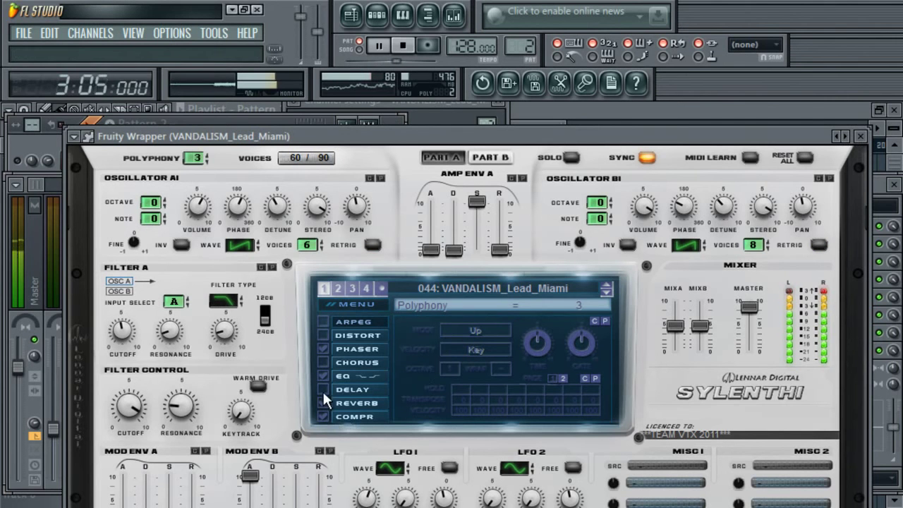
{"action": "left_click", "coordinate": [847, 136]}
{"action": "left_click", "coordinate": [847, 136]}
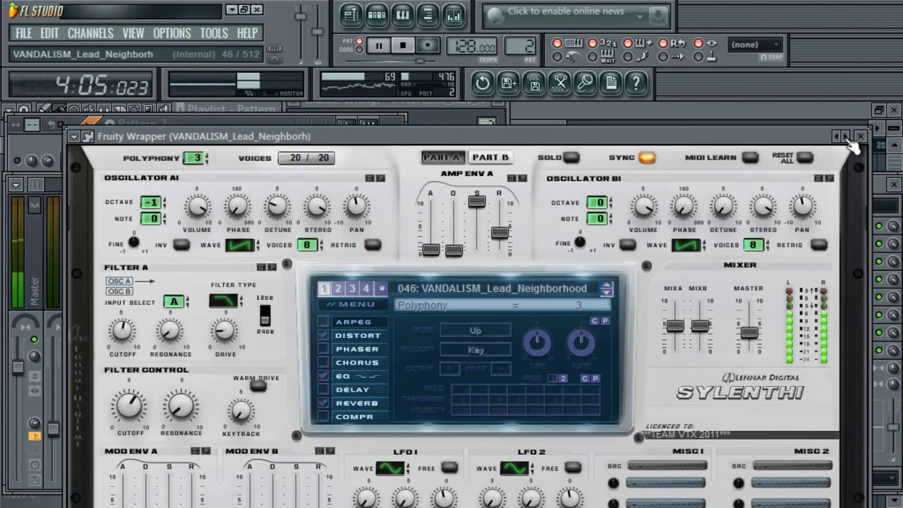
{"action": "left_click", "coordinate": [847, 136]}
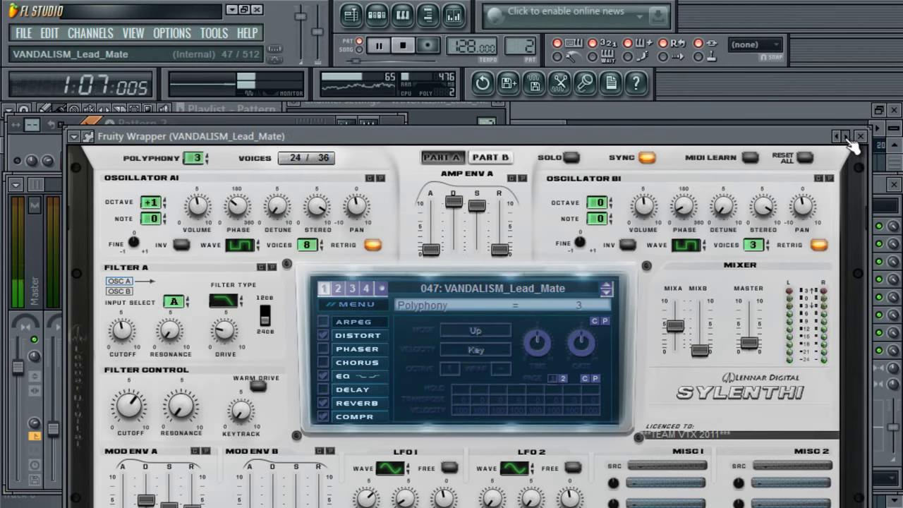
- Audition the presets after VANDALISM_Lead_Mate up to VANDALISM_Lead_Padobear, including Let Me Hear You and Teddy, and settle on VANDALISM_Lead_Koala
{"action": "left_click", "coordinate": [846, 136]}
{"action": "left_click", "coordinate": [846, 136]}
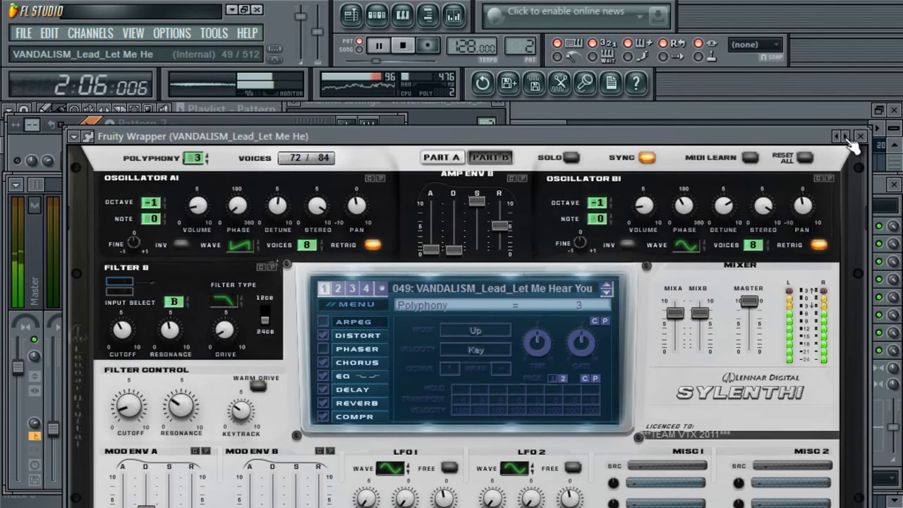
{"action": "left_click", "coordinate": [847, 136]}
{"action": "left_click", "coordinate": [846, 136]}
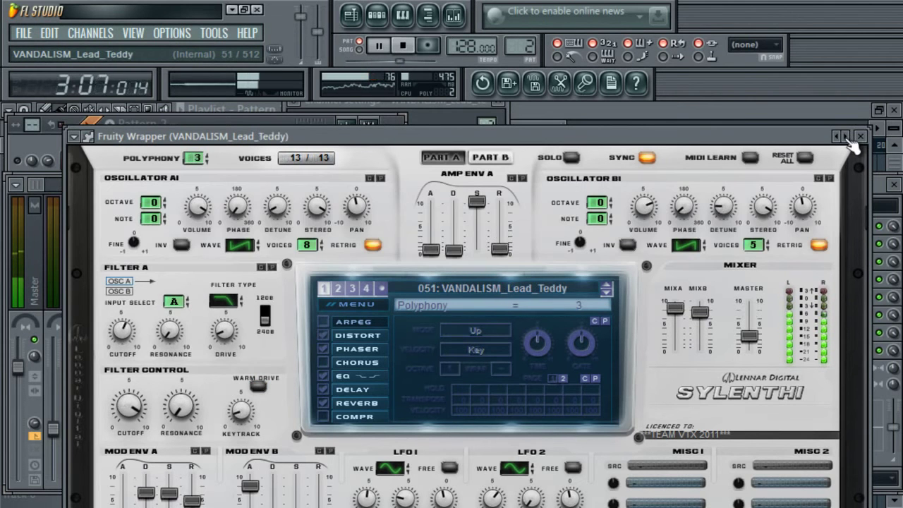
{"action": "left_click", "coordinate": [846, 137]}
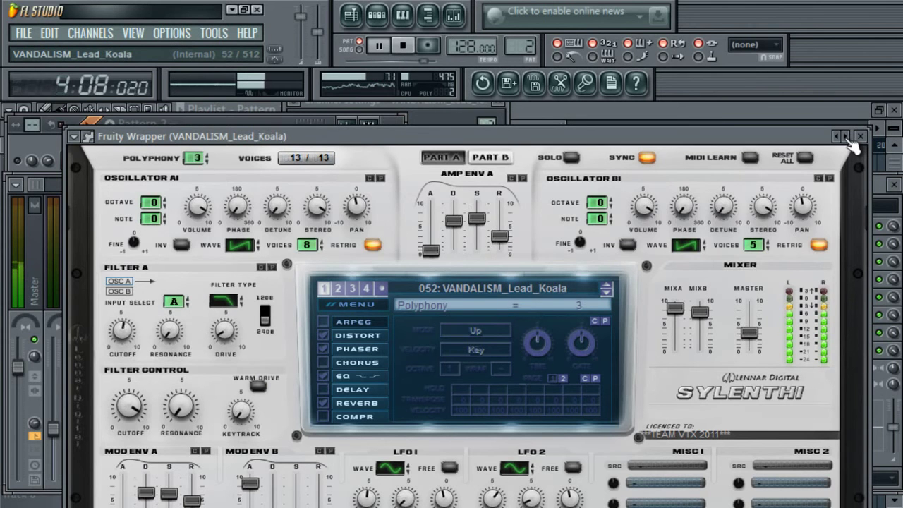
{"action": "left_click", "coordinate": [846, 136]}
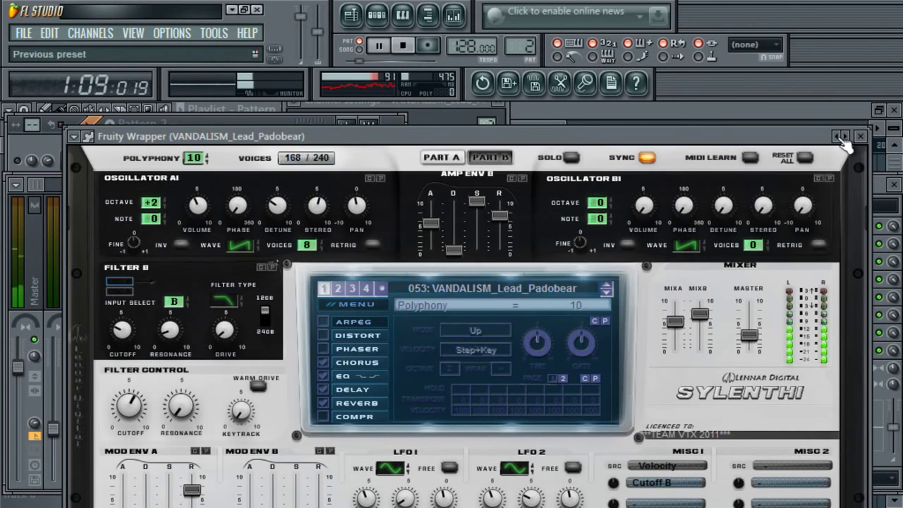
{"action": "left_click", "coordinate": [837, 136]}
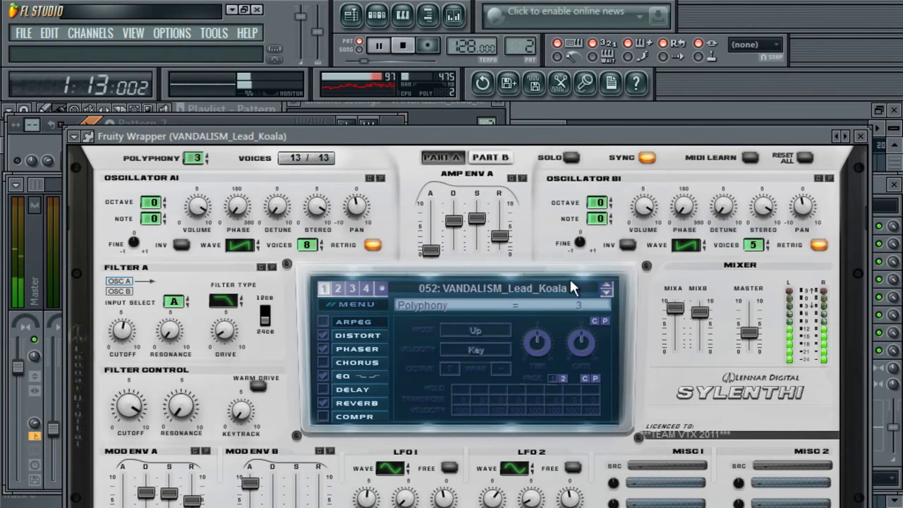
- Simplify the Koala lead by turning off distortion and Sync and setting oscillator A2 to 3 voices
{"action": "left_click", "coordinate": [322, 335]}
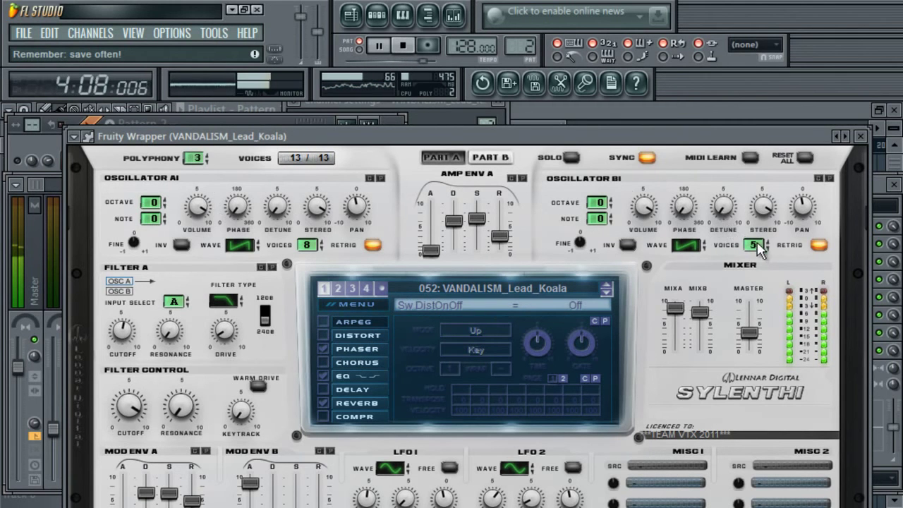
{"action": "left_click_drag", "start_coordinate": [754, 245], "coordinate": [760, 261]}
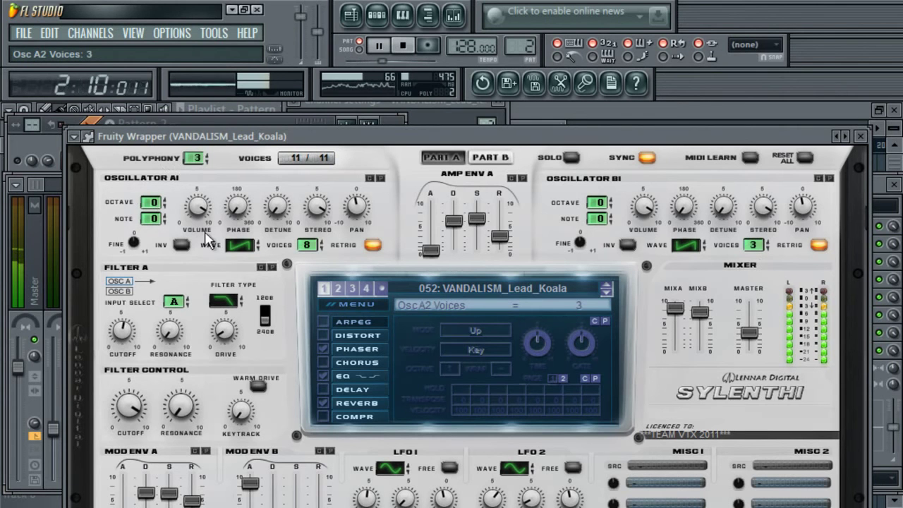
{"action": "left_click", "coordinate": [499, 158]}
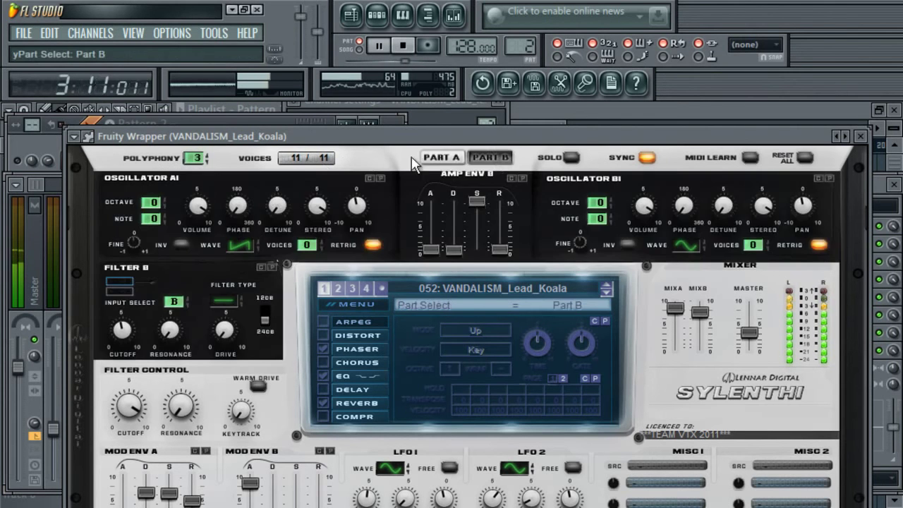
{"action": "left_click", "coordinate": [452, 157]}
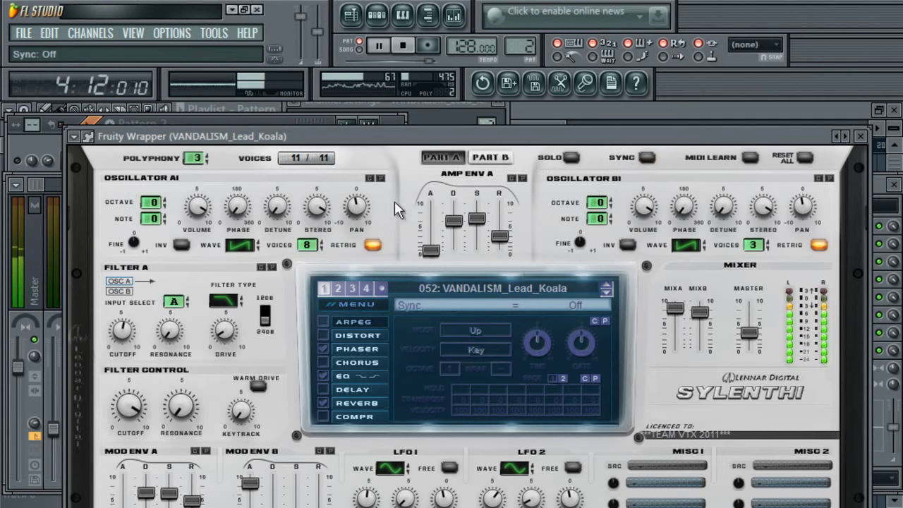
- Delete the lower row of notes from the Koala lead's melody and replace its final note by extending the preceding E6 to the end of bar 4
{"action": "left_click", "coordinate": [169, 126]}
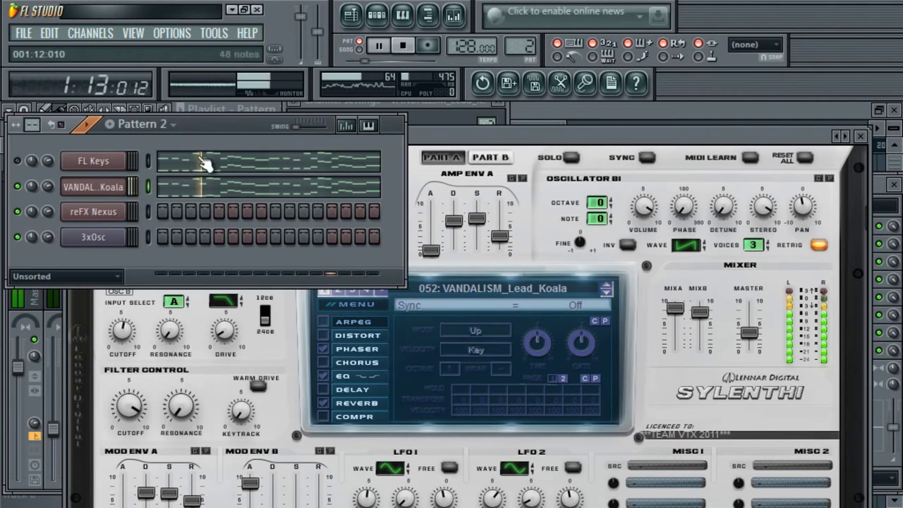
{"action": "left_click", "coordinate": [208, 194]}
{"action": "scroll", "coordinate": [796, 221], "scroll_direction": "down", "scroll_amount": 3}
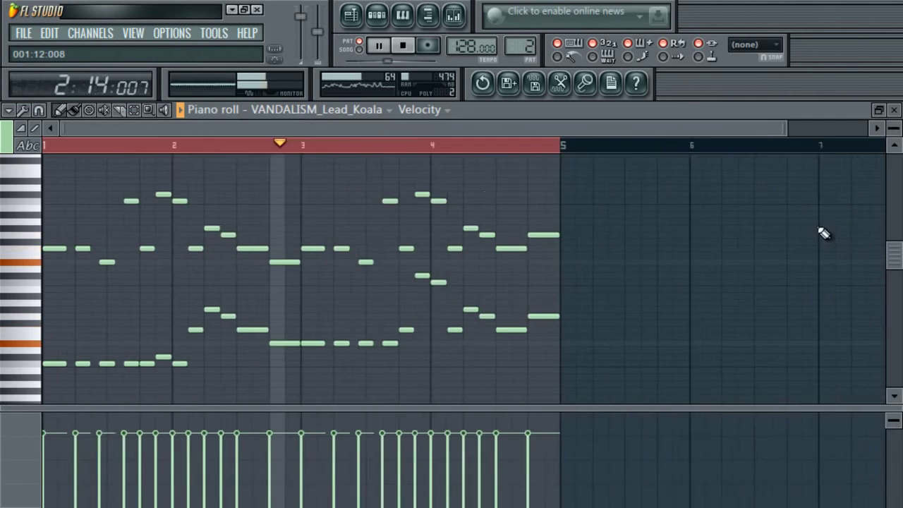
{"action": "left_click_drag", "start_coordinate": [554, 268], "coordinate": [4, 398]}
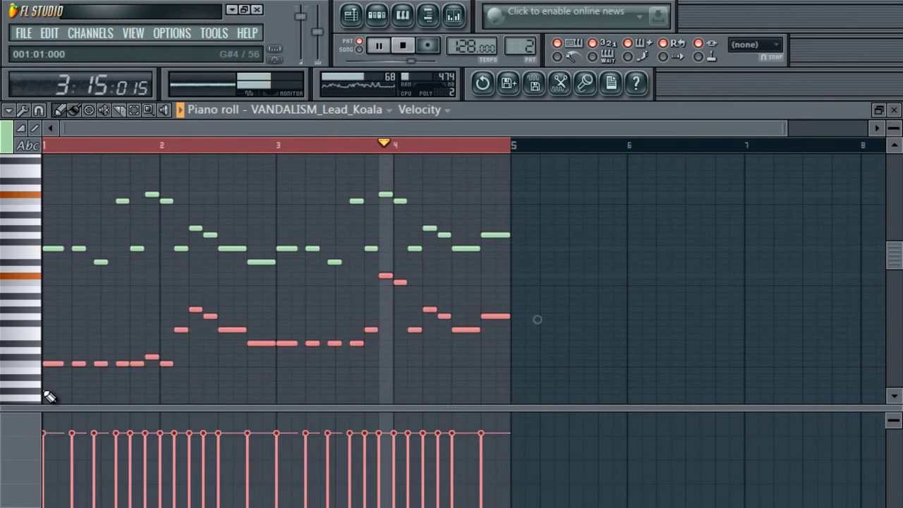
{"action": "key", "text": "Delete"}
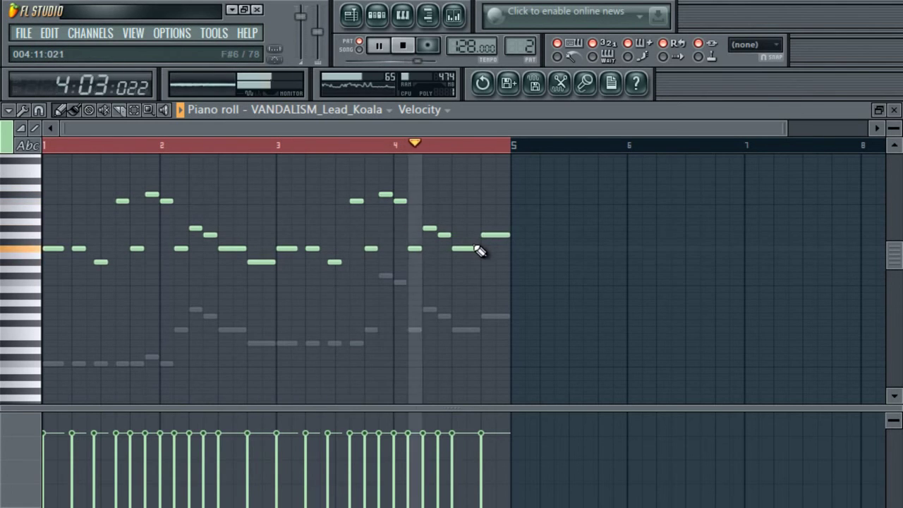
{"action": "left_click_drag", "start_coordinate": [498, 237], "coordinate": [494, 249]}
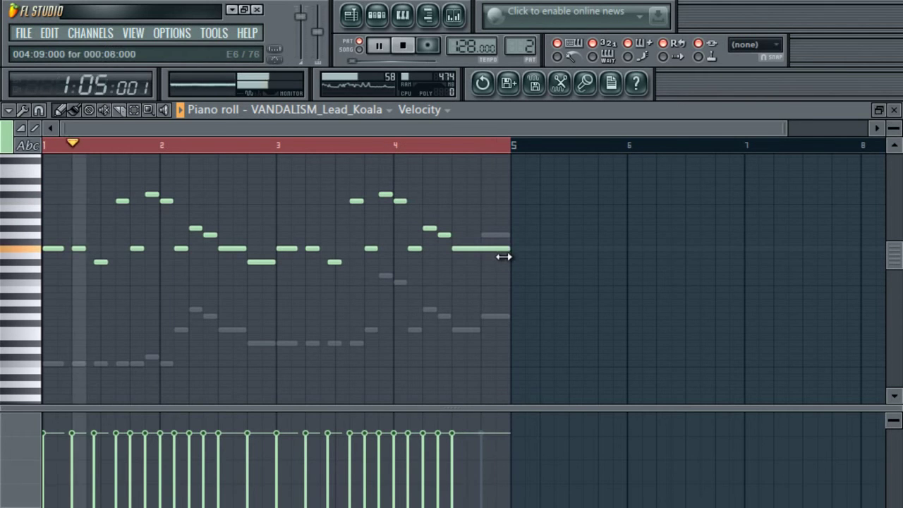
- Add the Kickstart effect to the first effect slot of the VANDALISM_Lead_Derp mixer track
{"action": "left_click", "coordinate": [454, 16]}
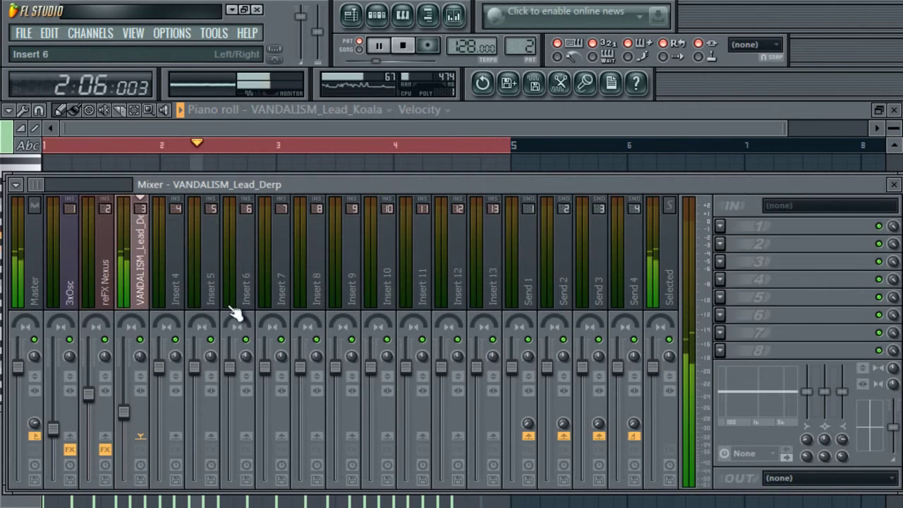
{"action": "left_click", "coordinate": [720, 244]}
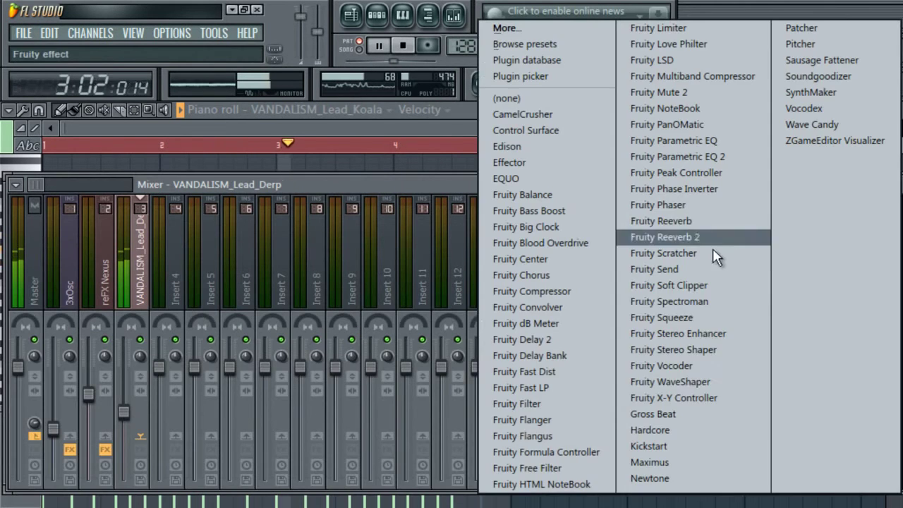
{"action": "left_click", "coordinate": [685, 444]}
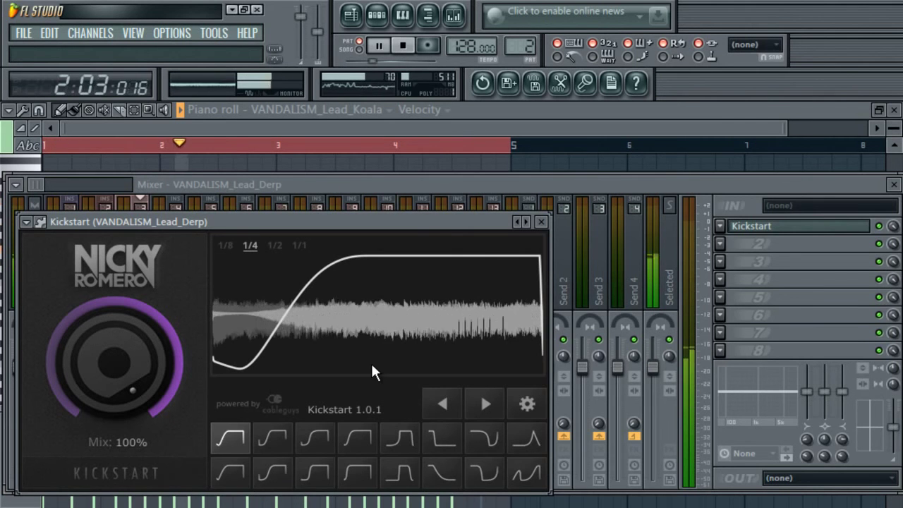
- Place Pattern 2 at bar 9 on Track 2 of the playlist and remove the FL Keys notes from that pattern
{"action": "left_click", "coordinate": [363, 19]}
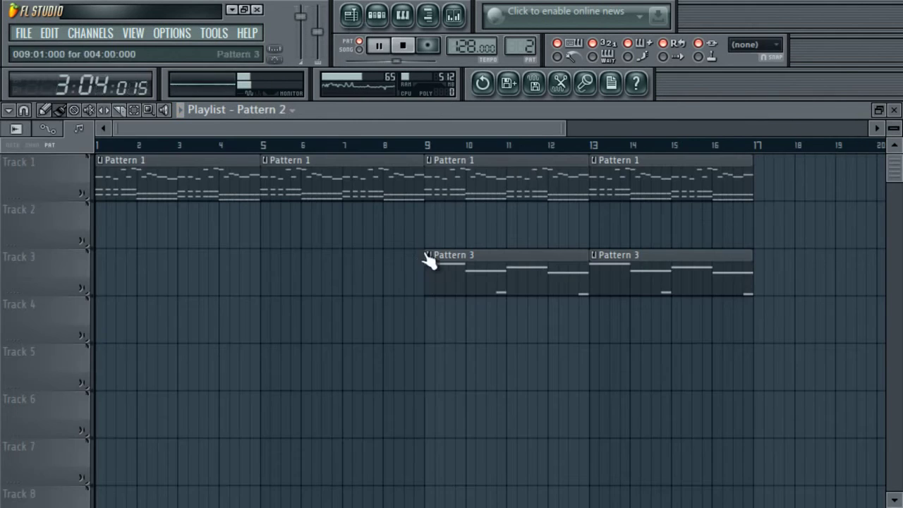
{"action": "left_click", "coordinate": [428, 239]}
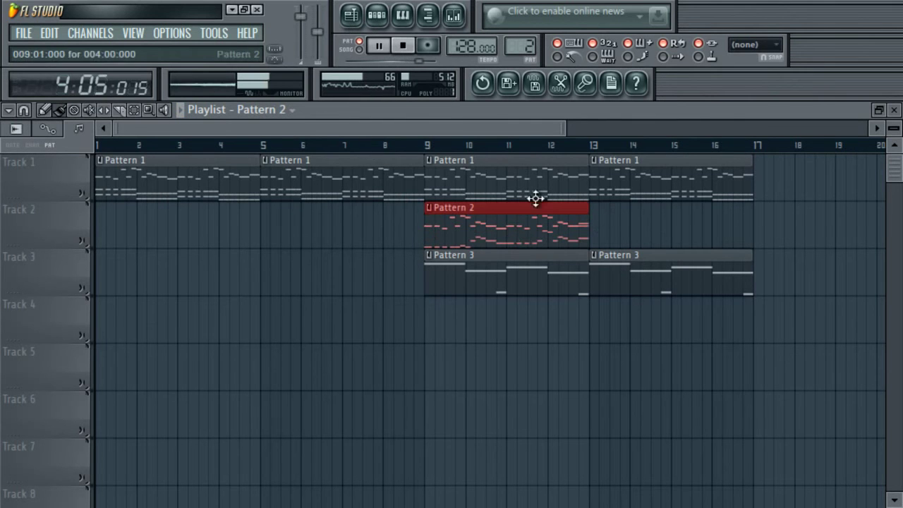
{"action": "left_click", "coordinate": [377, 19]}
{"action": "right_click", "coordinate": [122, 161]}
{"action": "mouse_move", "coordinate": [210, 242]}
{"action": "left_click", "coordinate": [255, 242]}
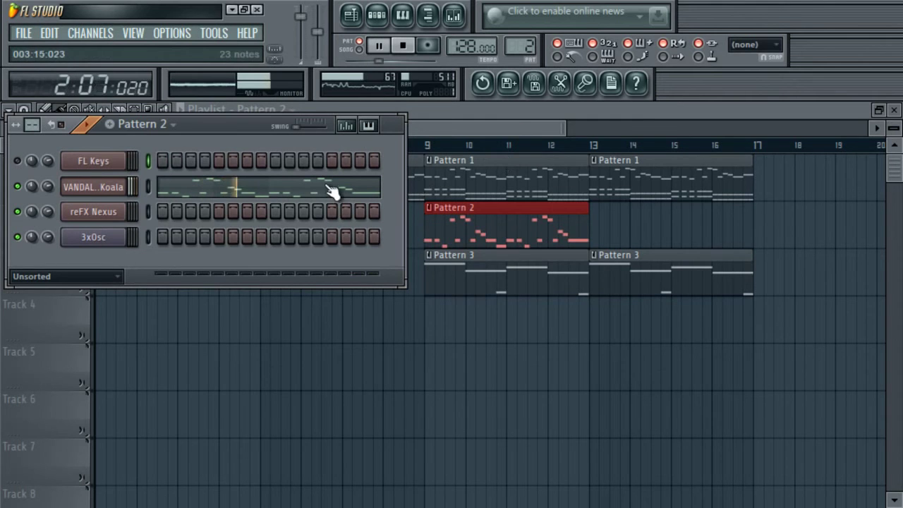
- Shorten the final long F6 note of the VANDALISM_Lead_Koala melody in Pattern 2 and add a G6 note after it, ending at bar 5
{"action": "left_click", "coordinate": [210, 186]}
{"action": "left_click_drag", "start_coordinate": [260, 129], "coordinate": [625, 212]}
{"action": "left_click_drag", "start_coordinate": [646, 324], "coordinate": [608, 322]}
{"action": "left_click", "coordinate": [610, 292]}
- Try transposing all notes of the lead melody down one octave
{"action": "left_click_drag", "start_coordinate": [694, 171], "coordinate": [4, 375]}
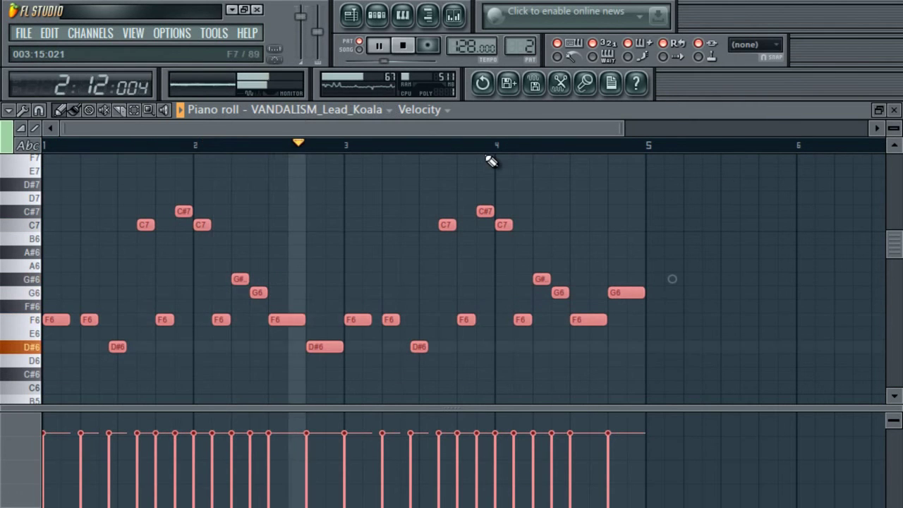
{"action": "key", "text": "ctrl+Down"}
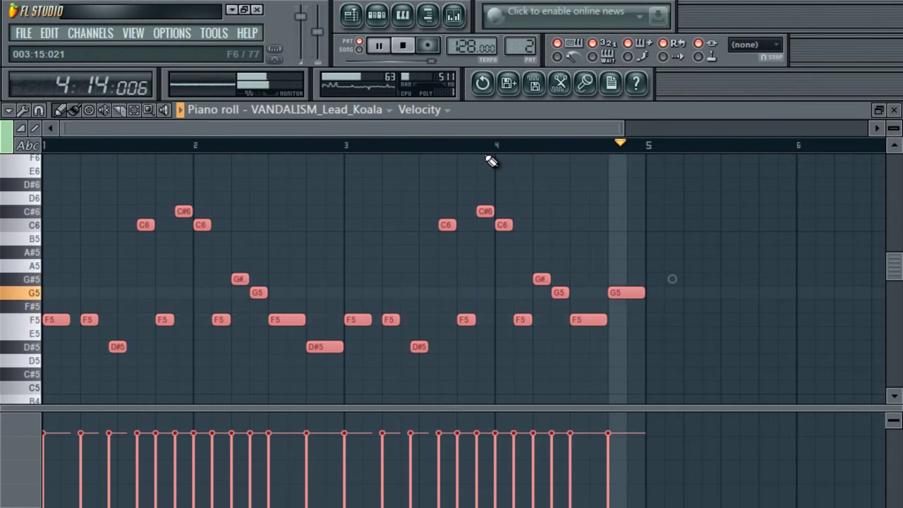
{"action": "key", "text": "ctrl+Up"}
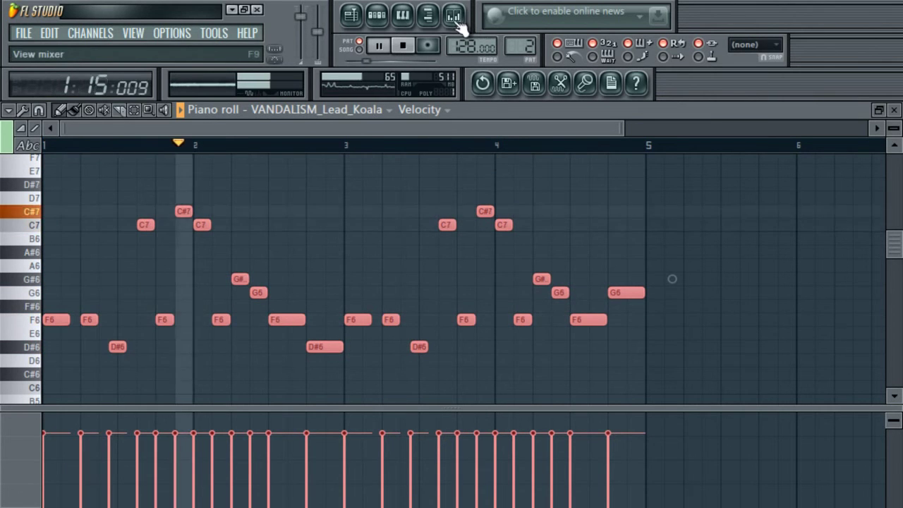
- Build Pattern 4 from the lead melody with F6 instead of the final G6, and place it on Track 4 at bar 13
{"action": "scroll", "coordinate": [530, 44], "scroll_direction": "up", "scroll_amount": 1}
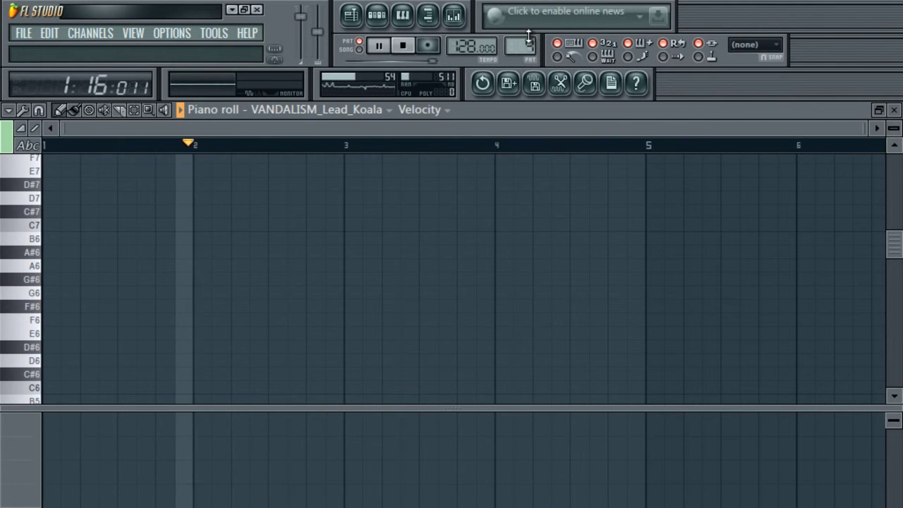
{"action": "scroll", "coordinate": [530, 44], "scroll_direction": "down", "scroll_amount": 1}
{"action": "right_click", "coordinate": [620, 292]}
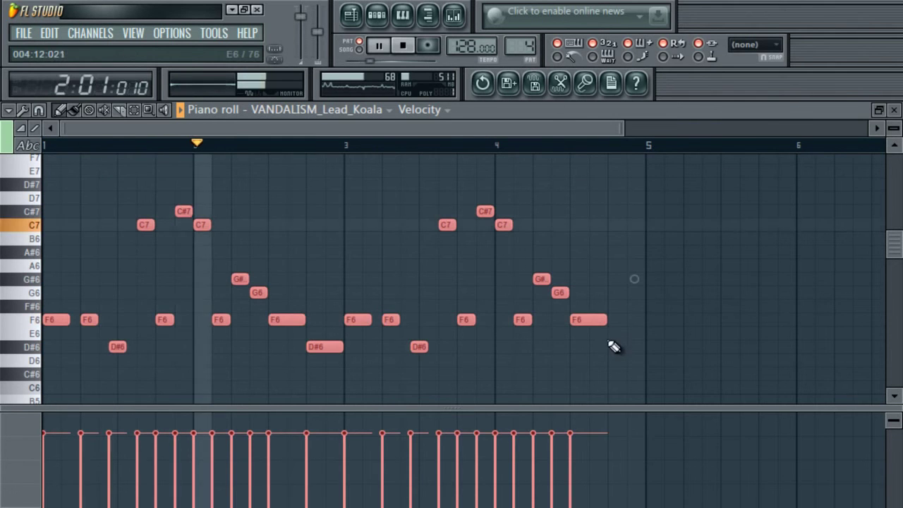
{"action": "key", "text": "ctrl+d"}
{"action": "left_click_drag", "start_coordinate": [608, 322], "coordinate": [631, 324]}
{"action": "left_click", "coordinate": [351, 14]}
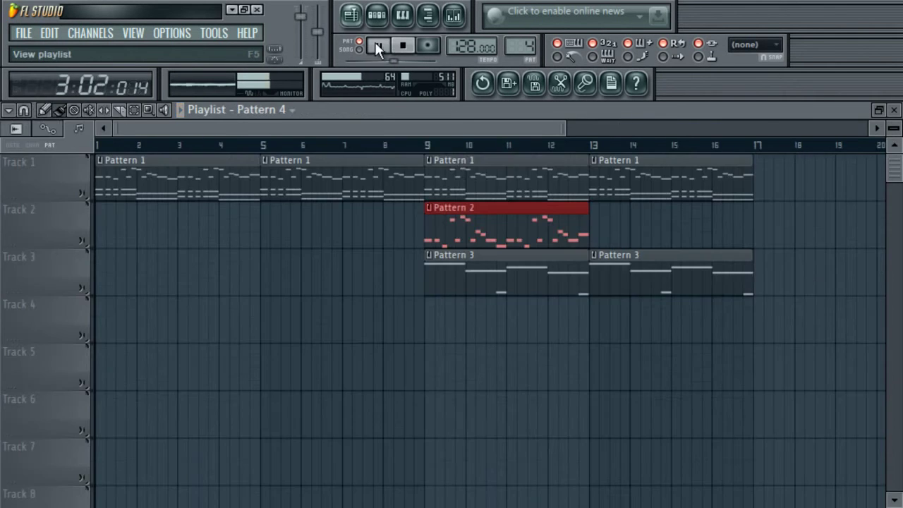
{"action": "left_click", "coordinate": [593, 313]}
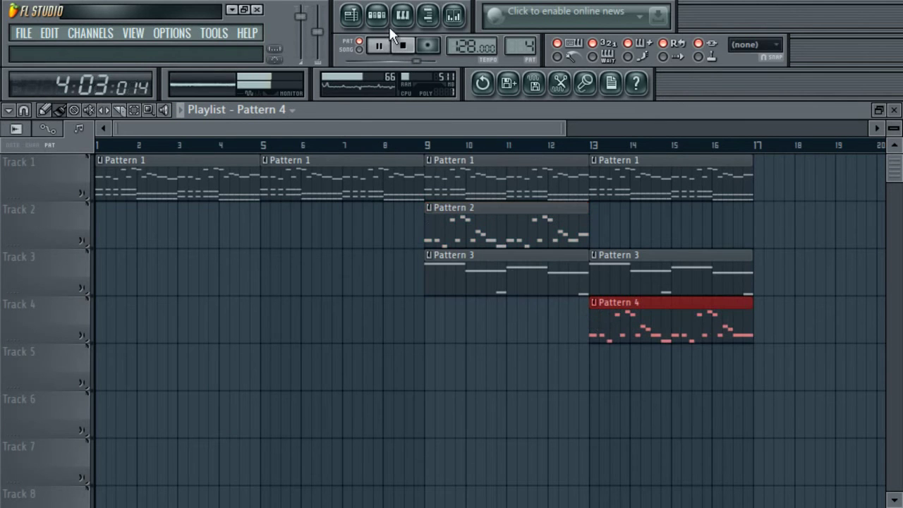
- Create Pattern 5 with a single one-bar F6 note on the lead and place it on Track 5 at bar 8
{"action": "left_click", "coordinate": [444, 233]}
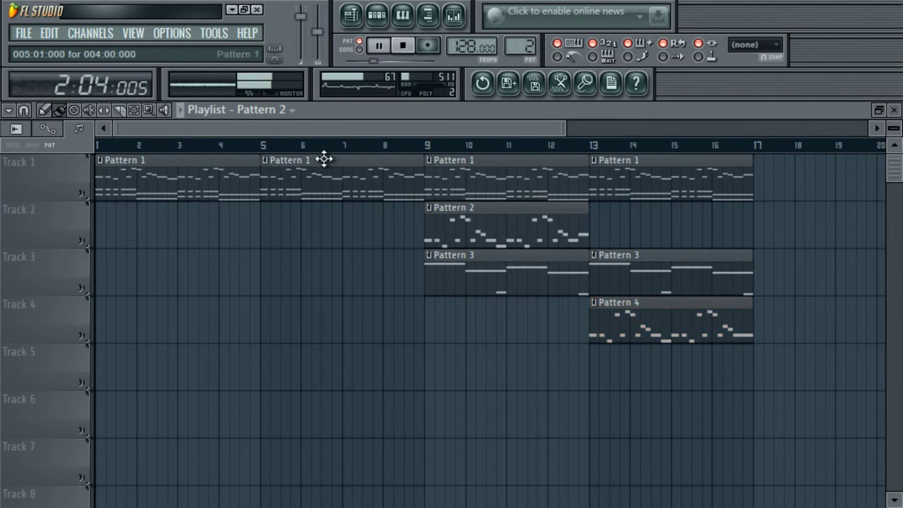
{"action": "double_click", "coordinate": [468, 240]}
{"action": "left_click_drag", "start_coordinate": [270, 125], "coordinate": [1, 162]}
{"action": "left_click", "coordinate": [57, 320]}
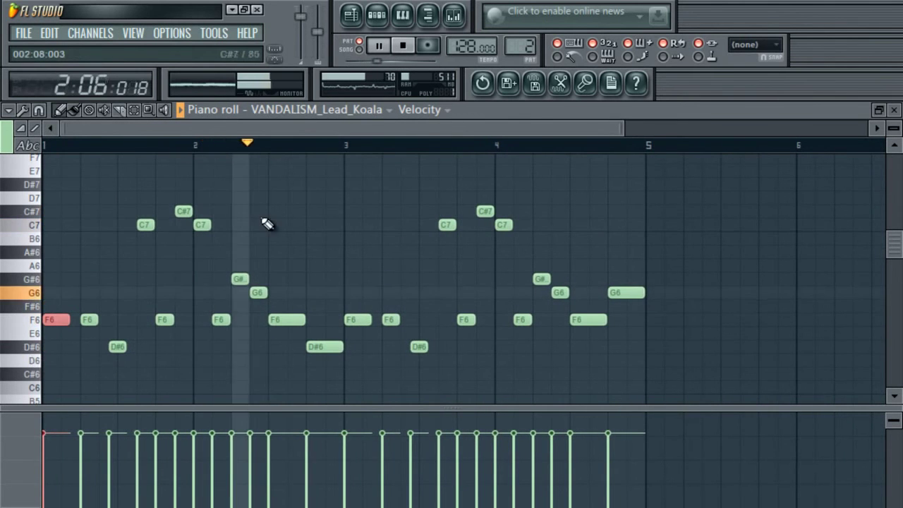
{"action": "left_click", "coordinate": [402, 44]}
{"action": "key", "text": "F6"}
{"action": "left_click_drag", "start_coordinate": [509, 48], "coordinate": [513, 32]}
{"action": "key", "text": "F6"}
{"action": "left_click", "coordinate": [59, 321]}
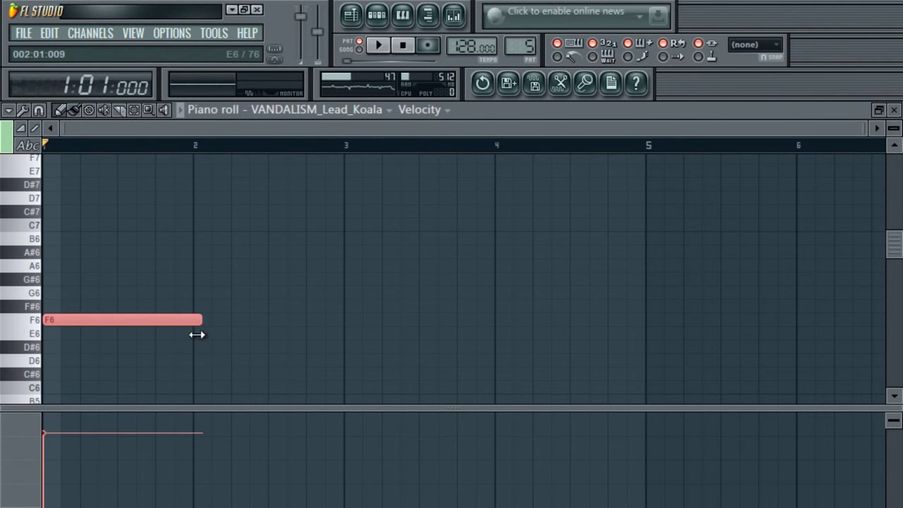
{"action": "left_click_drag", "start_coordinate": [197, 334], "coordinate": [194, 335]}
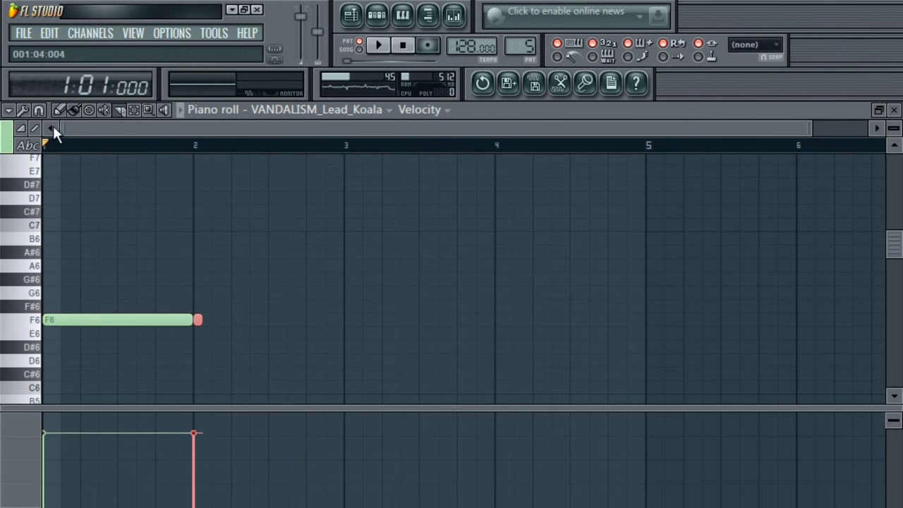
{"action": "left_click", "coordinate": [347, 19]}
{"action": "left_click", "coordinate": [409, 380]}
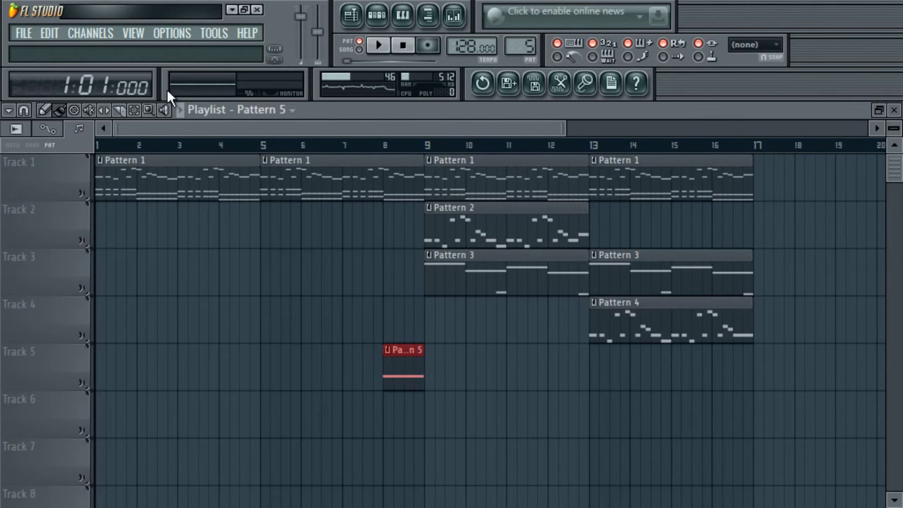
- Create an automation clip over bar 8 for the Kickstart mix level on the lead's mixer insert 3, and move it to Track 4
{"action": "left_click_drag", "start_coordinate": [385, 146], "coordinate": [425, 145]}
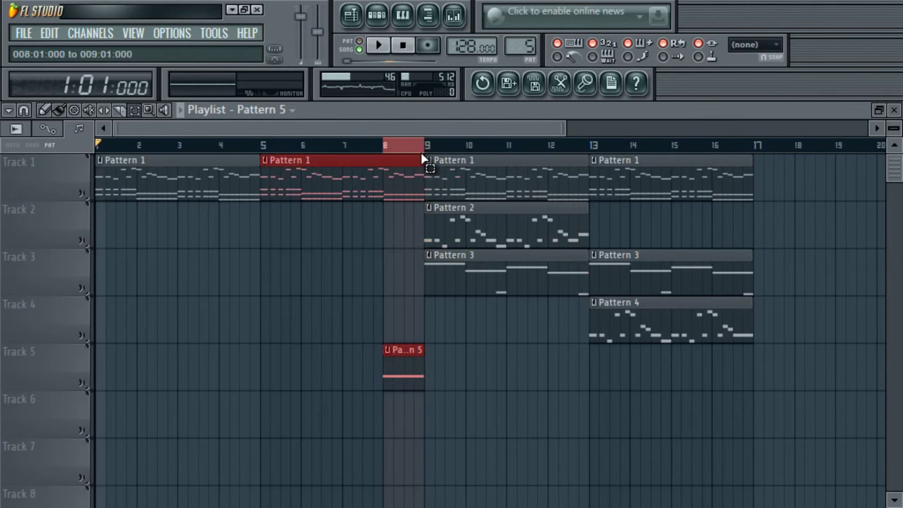
{"action": "left_click", "coordinate": [454, 14]}
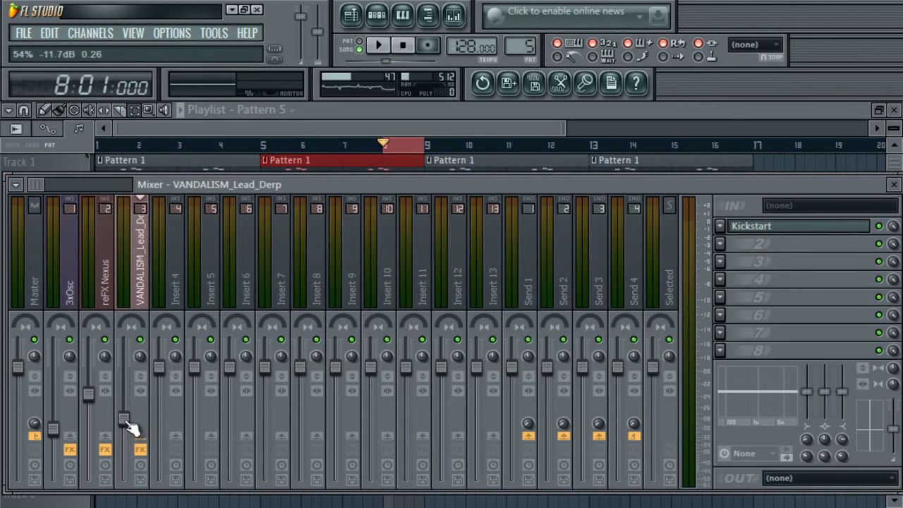
{"action": "right_click", "coordinate": [893, 226]}
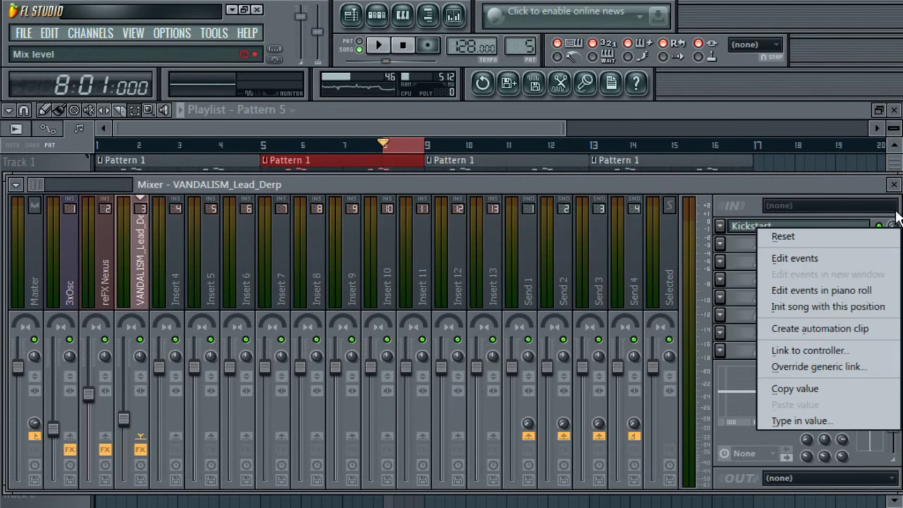
{"action": "left_click", "coordinate": [805, 323]}
{"action": "left_click", "coordinate": [352, 16]}
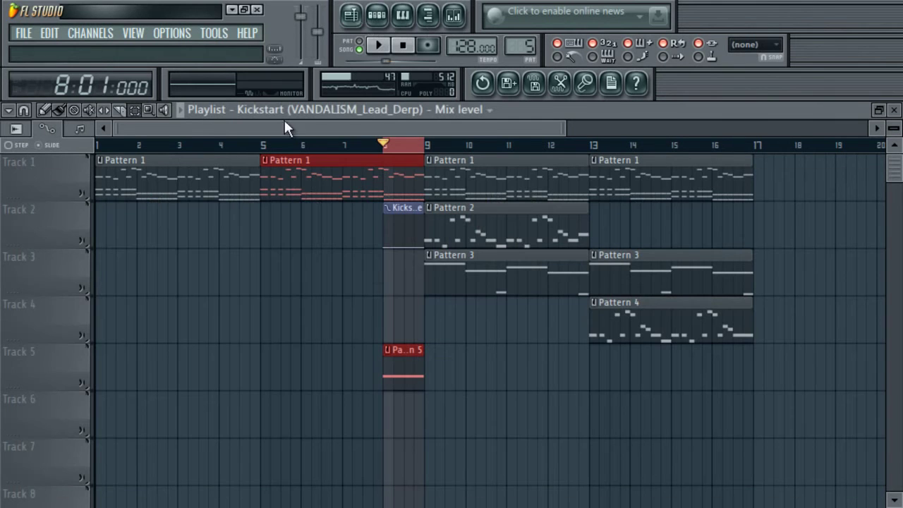
{"action": "left_click_drag", "start_coordinate": [404, 210], "coordinate": [434, 305]}
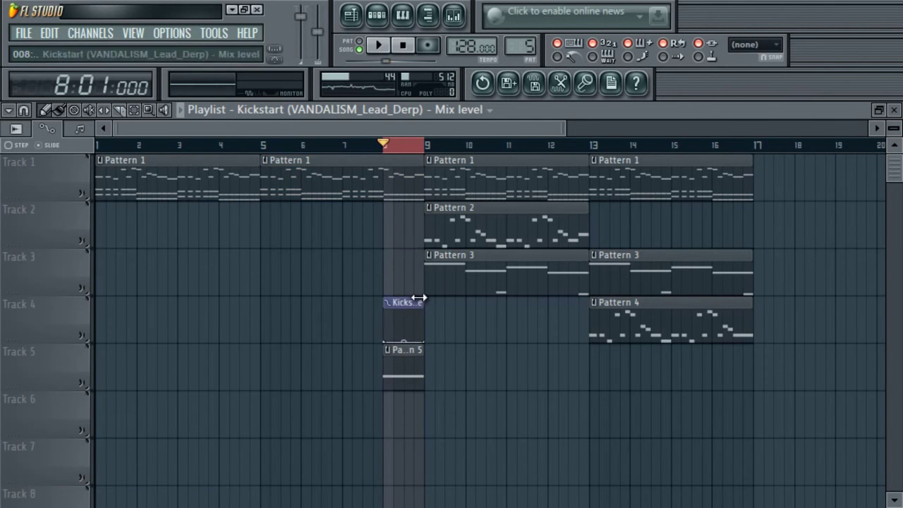
- Shape the Kickstart automation to stay low through bar 8 and step up at bar 9, with the clip ending at bar 10
{"action": "double_click", "coordinate": [414, 302]}
{"action": "left_click", "coordinate": [491, 246]}
{"action": "left_click_drag", "start_coordinate": [422, 303], "coordinate": [557, 303]}
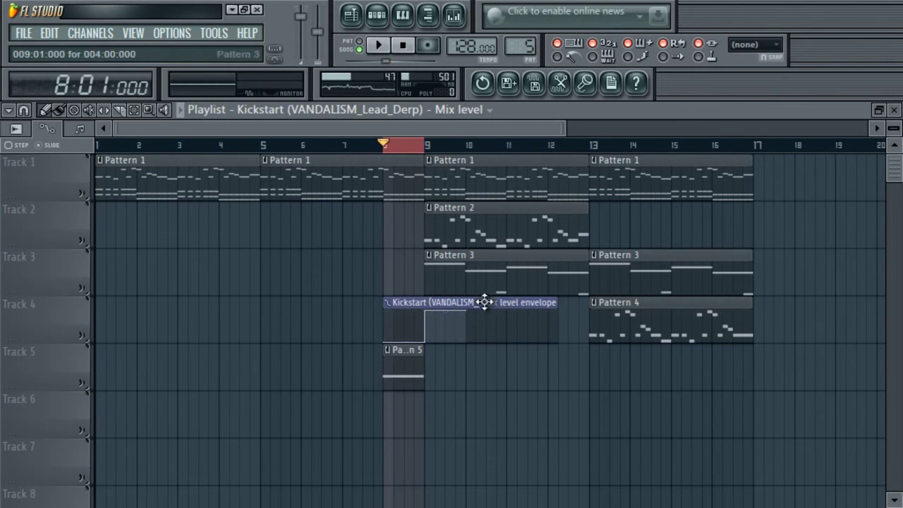
{"action": "left_click_drag", "start_coordinate": [554, 302], "coordinate": [462, 309]}
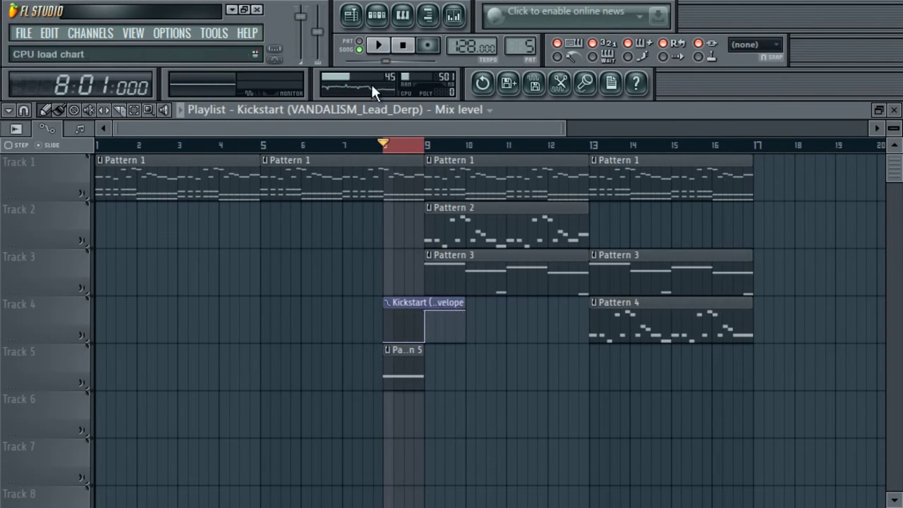
- Add Fruity Filter to the second effect slot of the lead's mixer insert and create an automation clip for its cutoff frequency over bar 8
{"action": "left_click", "coordinate": [455, 14]}
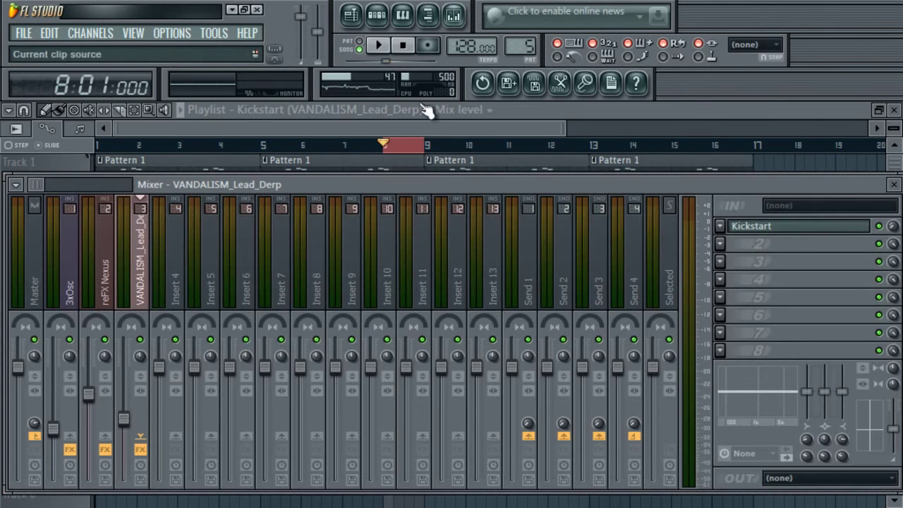
{"action": "left_click", "coordinate": [719, 243]}
{"action": "left_click", "coordinate": [532, 422]}
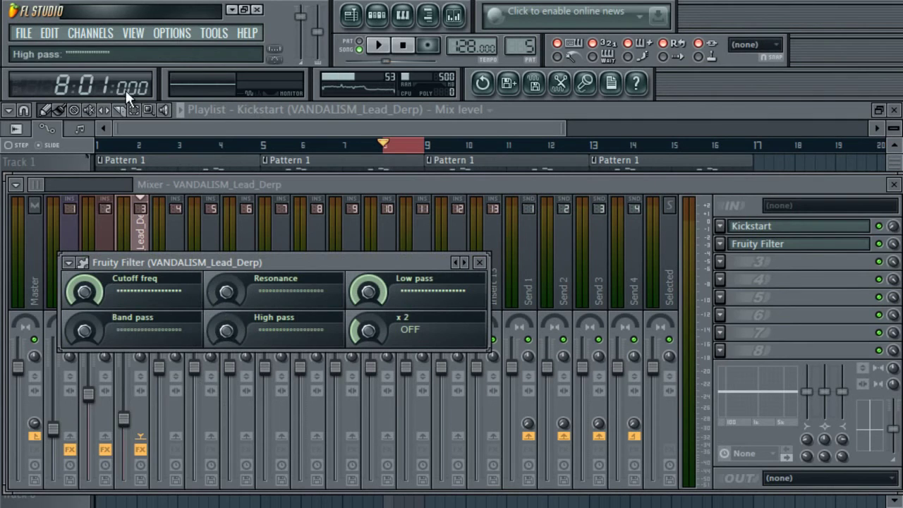
{"action": "right_click", "coordinate": [90, 292]}
{"action": "left_click", "coordinate": [181, 383]}
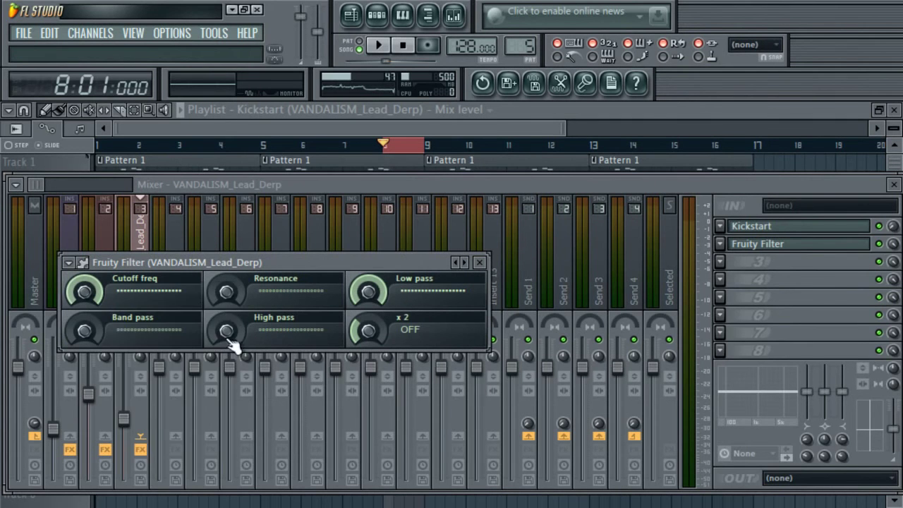
{"action": "left_click", "coordinate": [475, 130]}
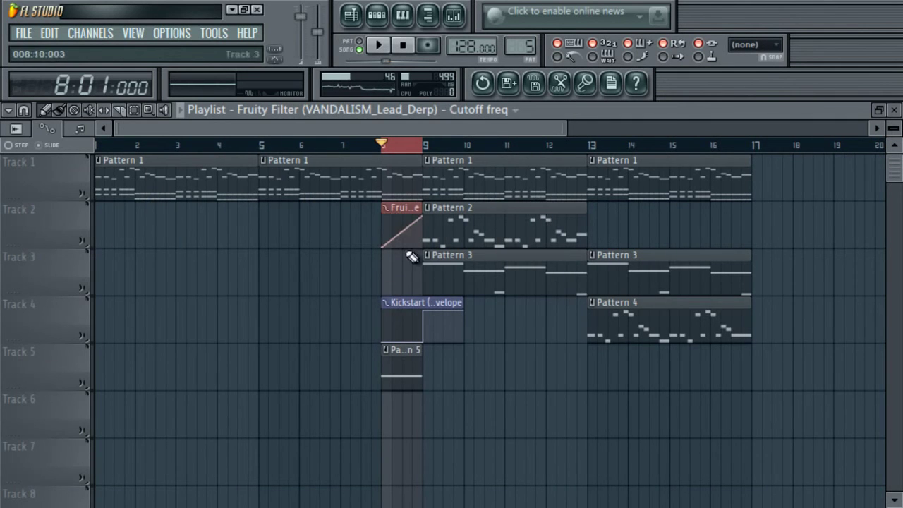
- Check the Fruity Filter, bend the cutoff automation into an upward curve across bar 8, and play the section
{"action": "left_click", "coordinate": [457, 21]}
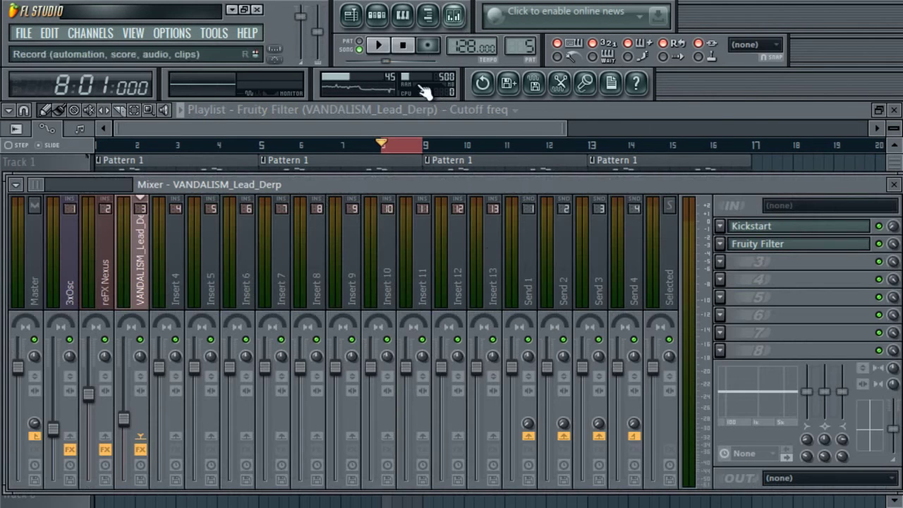
{"action": "left_click", "coordinate": [783, 245]}
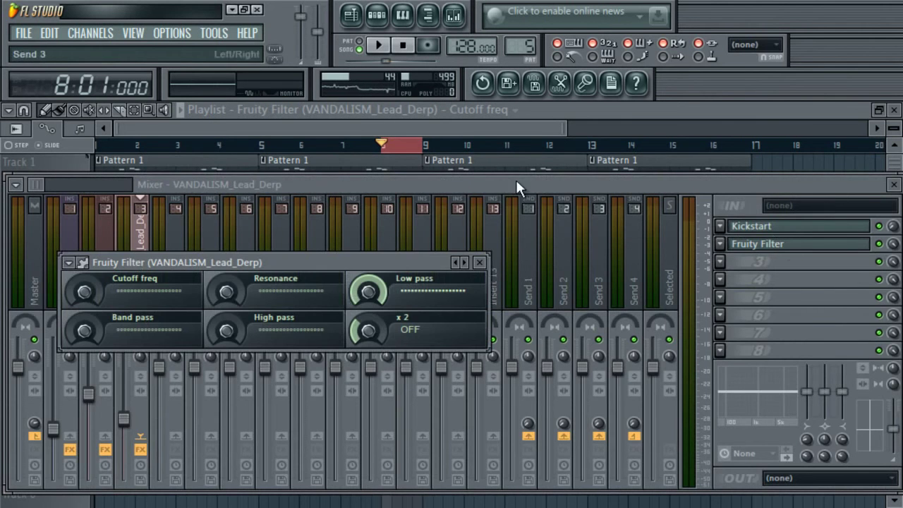
{"action": "left_click", "coordinate": [465, 127]}
{"action": "key", "text": "space"}
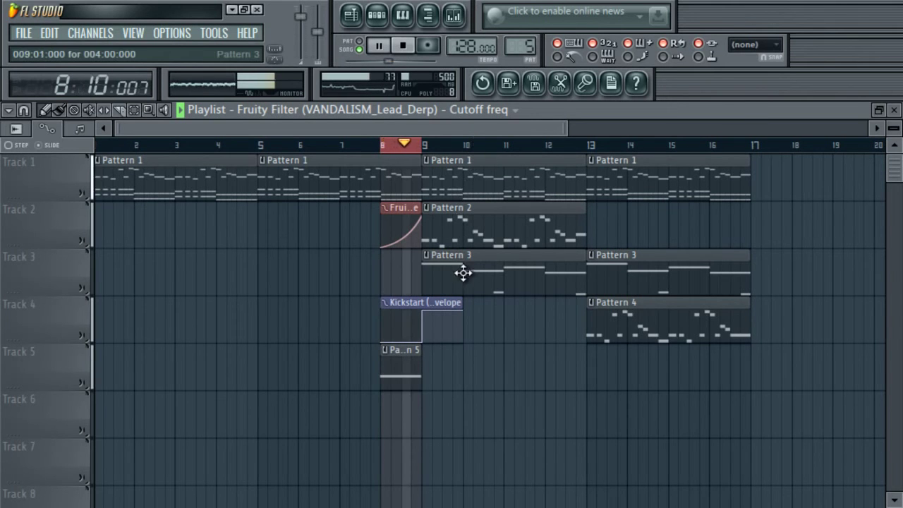
- Clear the bar 8 time selection, lower the reFX Nexus mixer level, and raise the lead's level to about -10.8 dB during playback
{"action": "left_click", "coordinate": [134, 111]}
{"action": "left_click", "coordinate": [403, 150]}
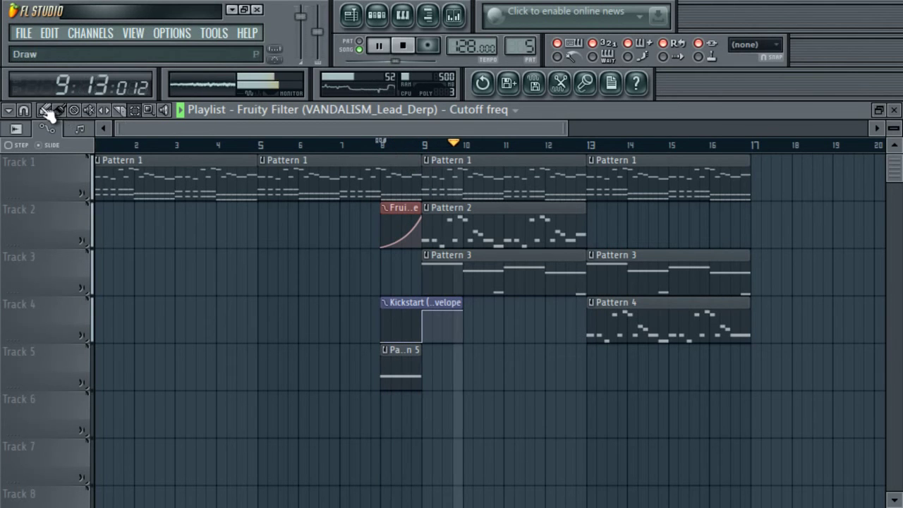
{"action": "left_click", "coordinate": [455, 15]}
{"action": "left_click_drag", "start_coordinate": [127, 406], "coordinate": [134, 433]}
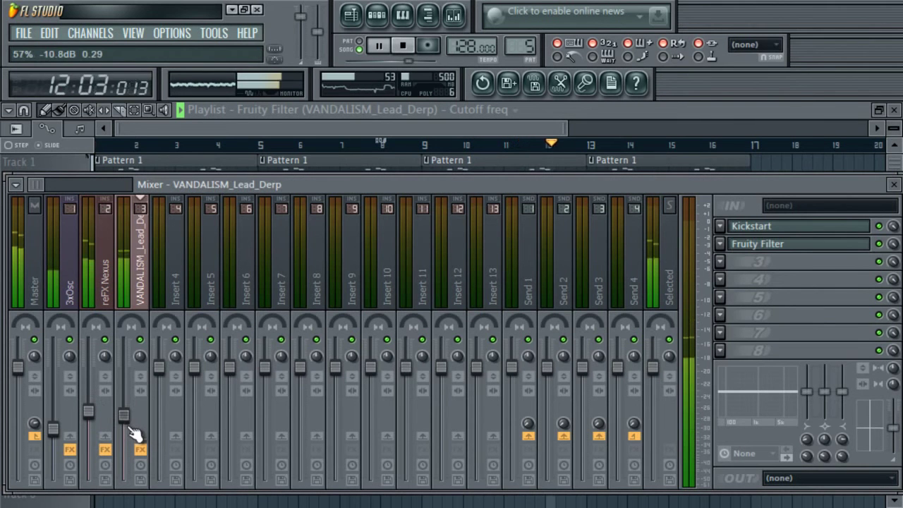
{"action": "left_click", "coordinate": [461, 130]}
{"action": "left_click", "coordinate": [453, 15]}
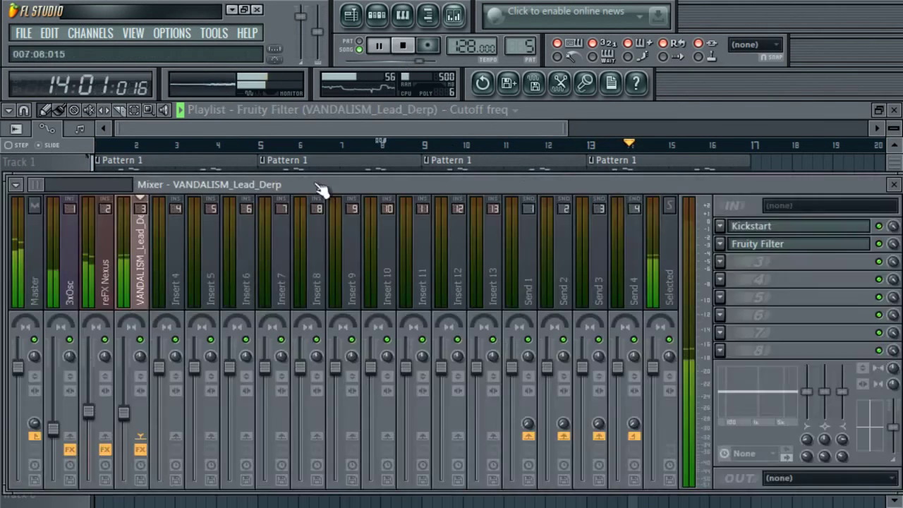
- Play the arrangement from bar 8 into bar 16 to check the build-up and melody, and stop playback
{"action": "left_click", "coordinate": [346, 127]}
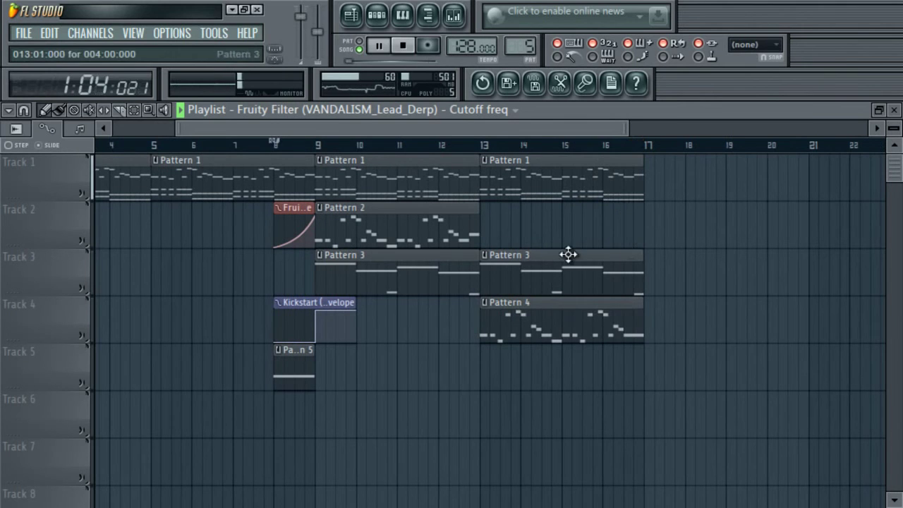
{"action": "key", "text": "space"}
{"action": "key", "text": "space"}
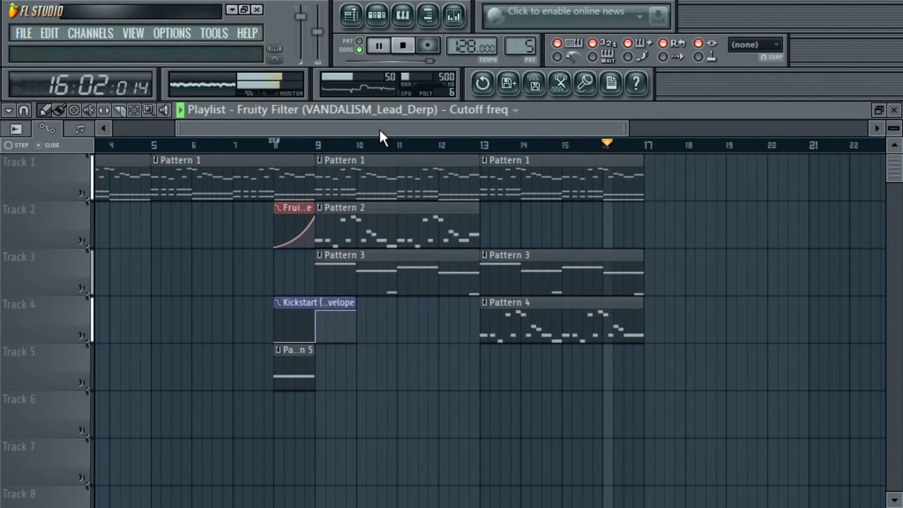
{"action": "key", "text": "space"}
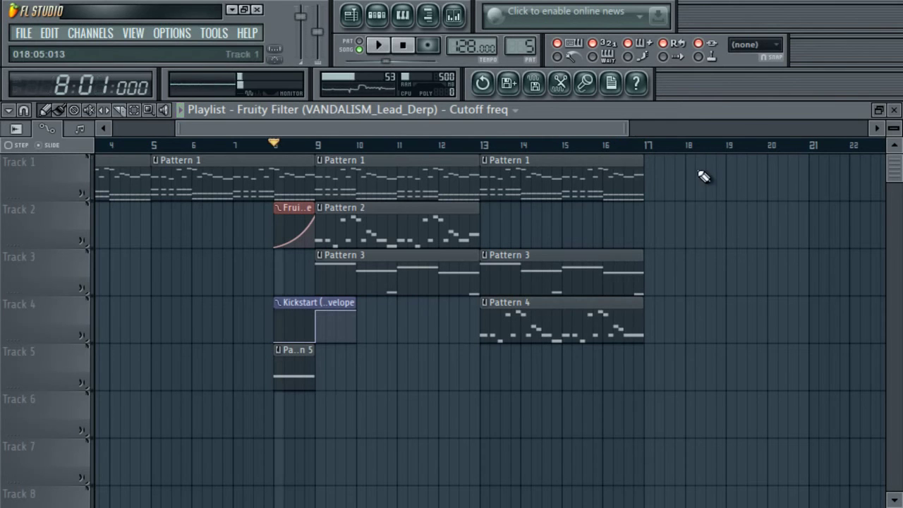
- Duplicate the Pattern 1, 2, 3 and 4 clips of bars 9 to 16 so the copies start at bar 17
{"action": "left_click_drag", "start_coordinate": [694, 172], "coordinate": [419, 324]}
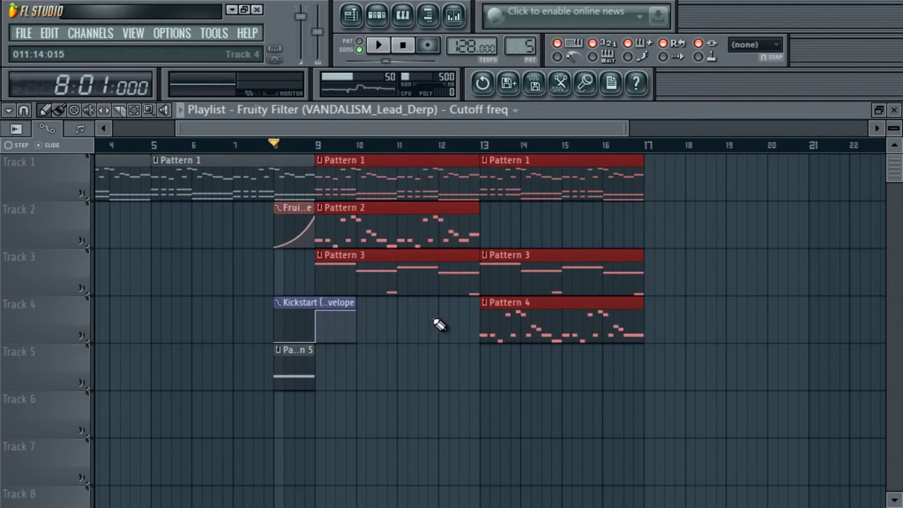
{"action": "key", "text": "ctrl+c"}
{"action": "key", "text": "ctrl+v"}
{"action": "left_click_drag", "start_coordinate": [142, 161], "coordinate": [691, 160]}
- Open the ID - Dirty Beatt Ft Faku Mix sample folder, found in the browser under Packs and Flp's Remarke's
{"action": "left_click", "coordinate": [390, 14]}
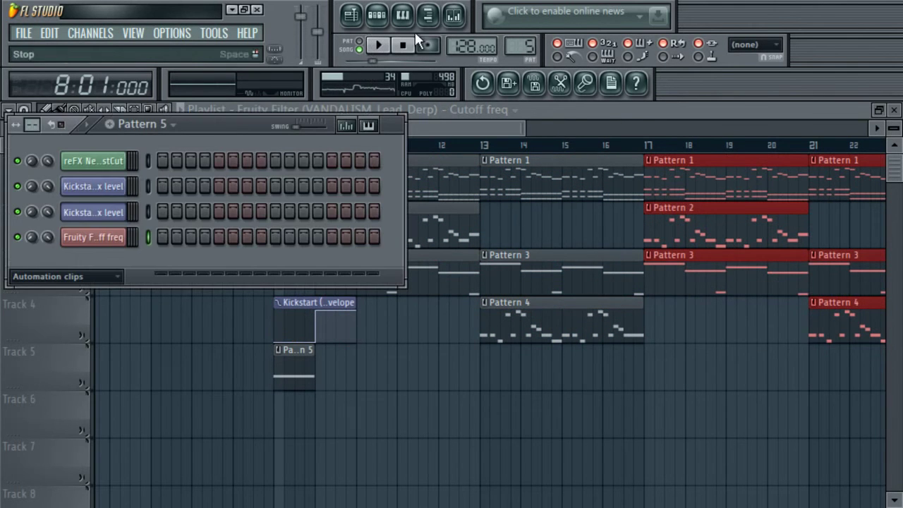
{"action": "left_click", "coordinate": [432, 19]}
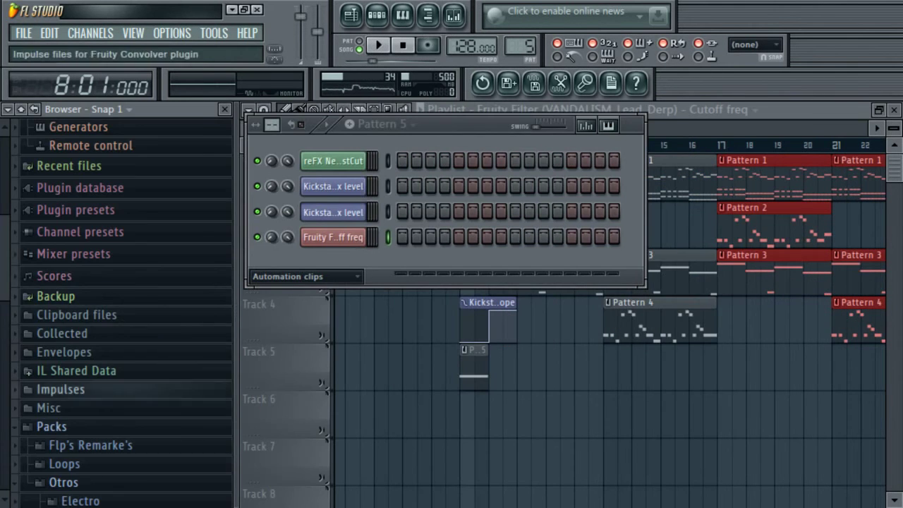
{"action": "scroll", "coordinate": [42, 339], "scroll_direction": "down", "scroll_amount": 1}
{"action": "left_click", "coordinate": [71, 372]}
{"action": "left_click", "coordinate": [75, 373]}
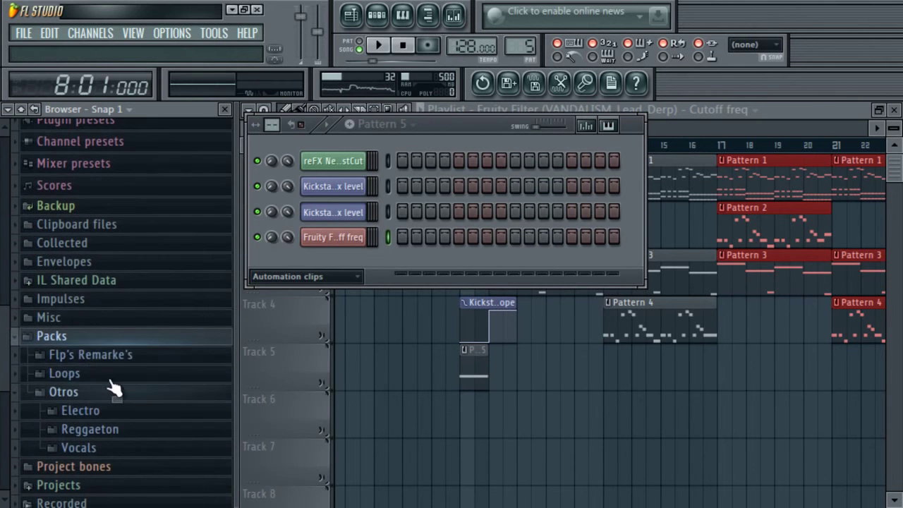
{"action": "left_click", "coordinate": [92, 394]}
{"action": "left_click", "coordinate": [107, 358]}
{"action": "left_click_drag", "start_coordinate": [5, 328], "coordinate": [16, 328]}
{"action": "scroll", "coordinate": [21, 367], "scroll_direction": "down", "scroll_amount": 4}
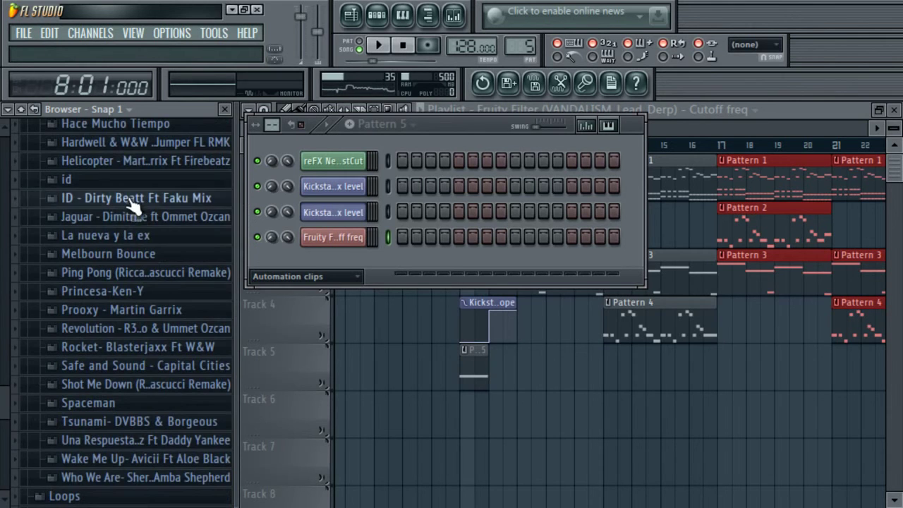
{"action": "left_click", "coordinate": [131, 201]}
- Audition and compare the Corte EDM 007, 006 and 001 fill samples
{"action": "left_click", "coordinate": [185, 229]}
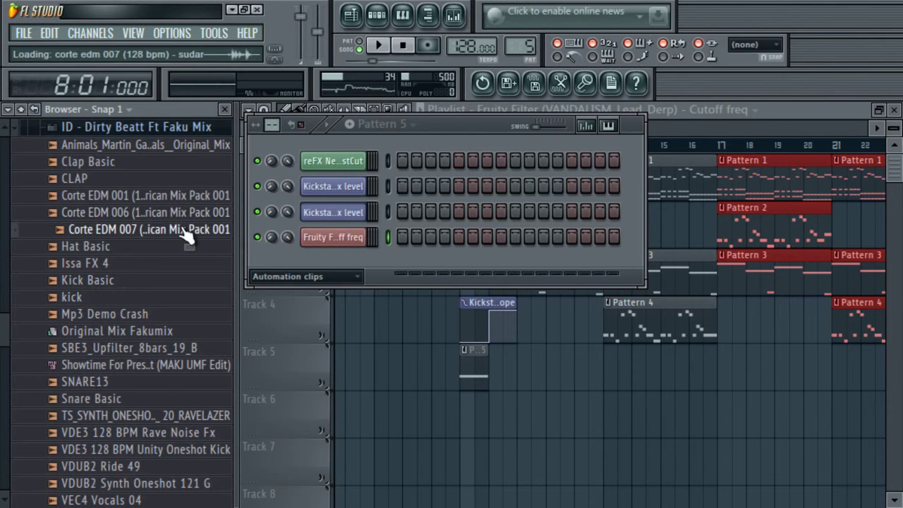
{"action": "left_click", "coordinate": [187, 213]}
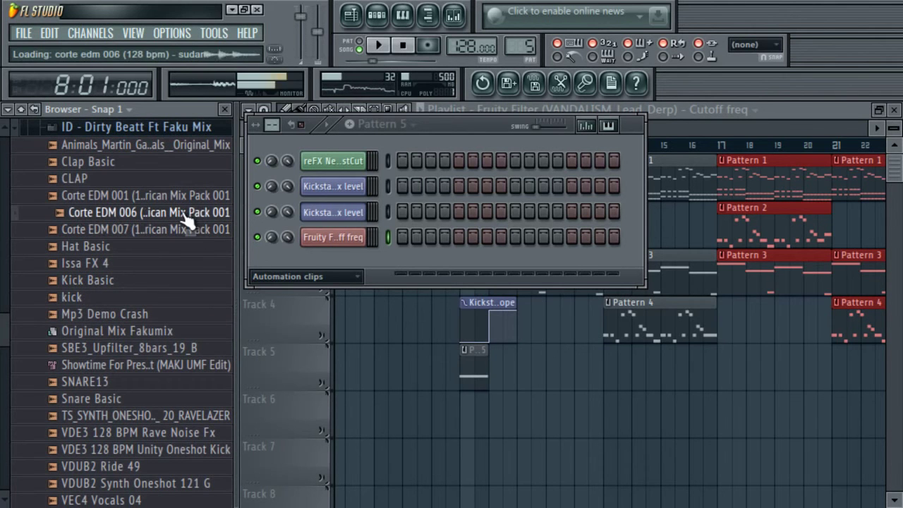
{"action": "left_click", "coordinate": [182, 197]}
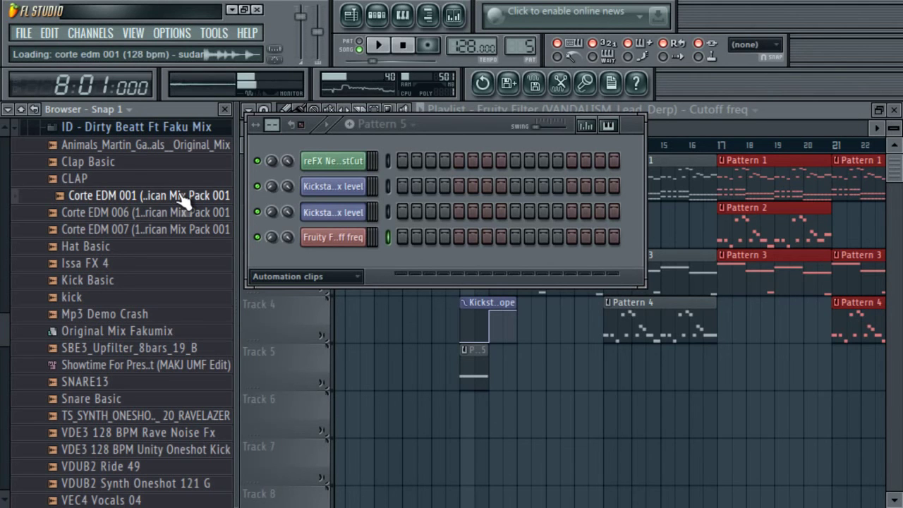
{"action": "left_click", "coordinate": [192, 213]}
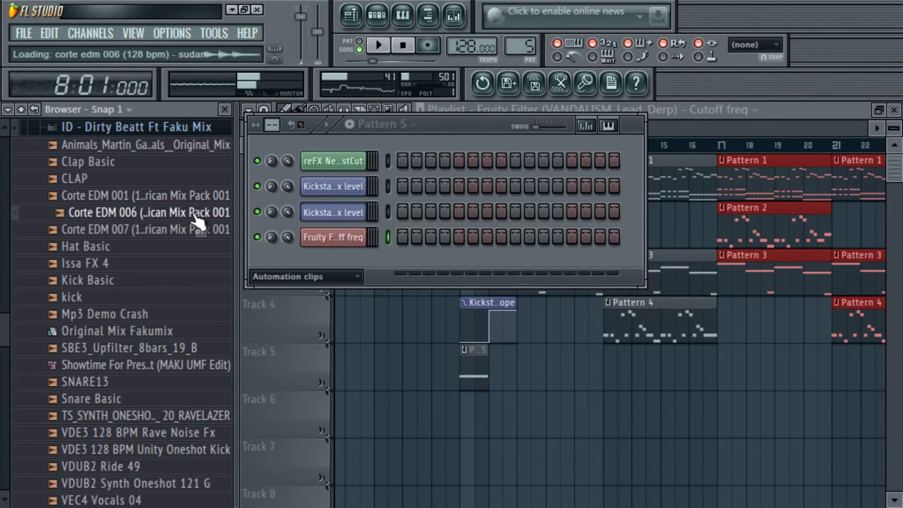
{"action": "left_click", "coordinate": [201, 228]}
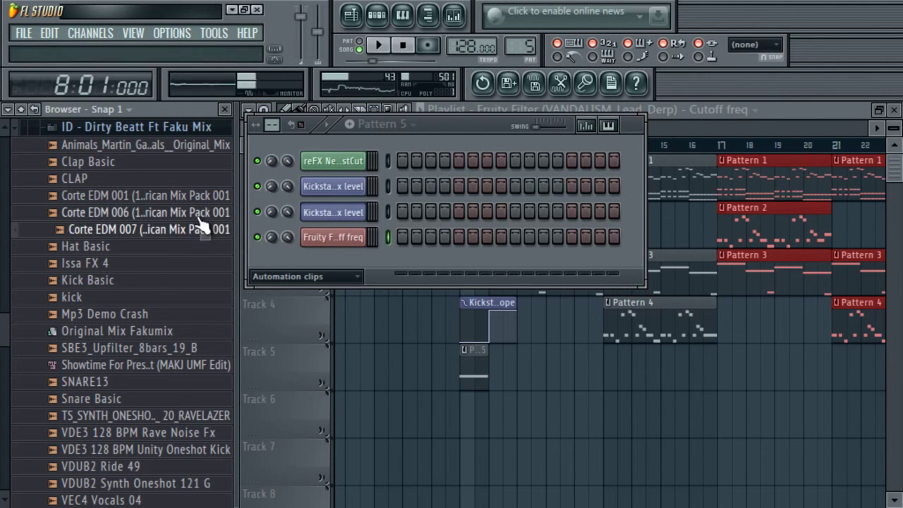
- Place the Corte EDM 006 sample on Track 5 so that it ends at bar 17, playing the section from bar 15
{"action": "left_click_drag", "start_coordinate": [199, 219], "coordinate": [710, 383]}
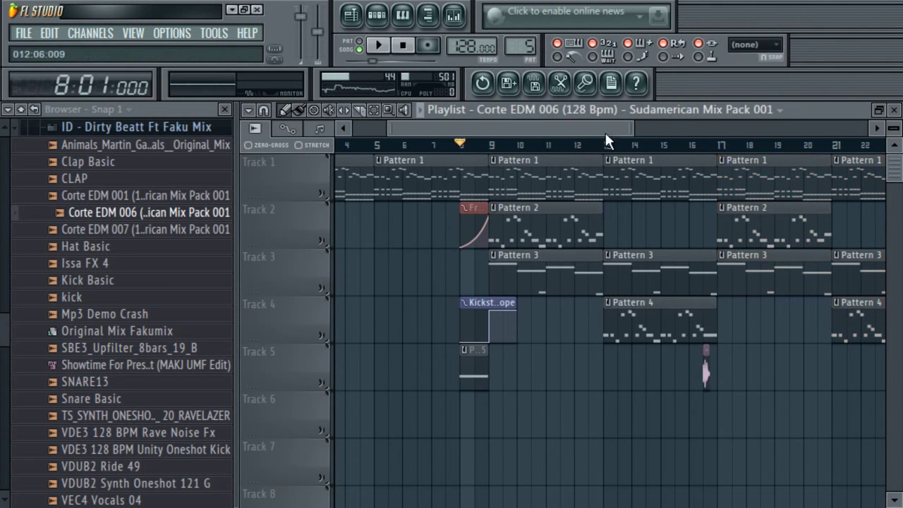
{"action": "left_click_drag", "start_coordinate": [633, 130], "coordinate": [439, 130]}
{"action": "left_click_drag", "start_coordinate": [415, 129], "coordinate": [577, 169]}
{"action": "left_click", "coordinate": [530, 145]}
{"action": "key", "text": "space"}
{"action": "mouse_move", "coordinate": [581, 130]}
{"action": "left_mouse_down"}
{"action": "mouse_move", "coordinate": [694, 162]}
{"action": "mouse_move", "coordinate": [525, 157]}
{"action": "mouse_move", "coordinate": [544, 162]}
{"action": "left_mouse_up"}
{"action": "left_click", "coordinate": [531, 148]}
{"action": "left_click_drag", "start_coordinate": [752, 374], "coordinate": [786, 379]}
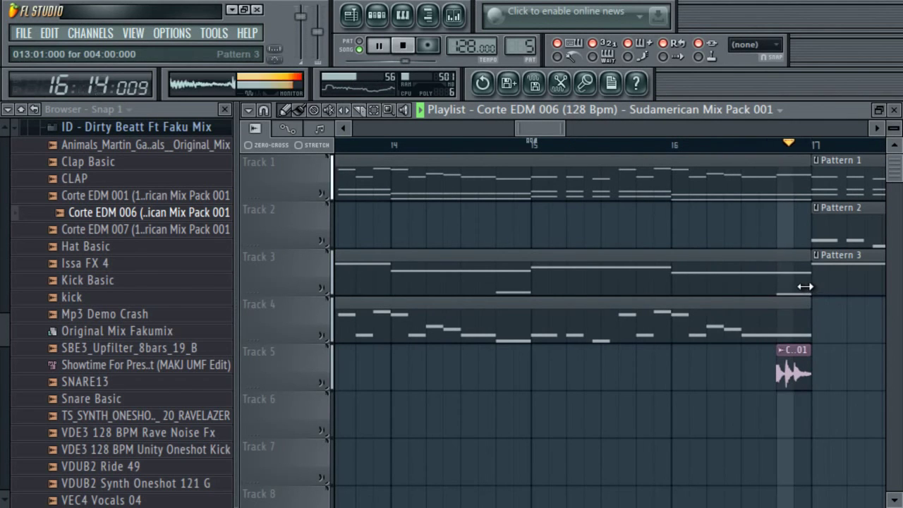
- Stop playback, lower the Corte EDM 006 channel volume to about 57%, and shorten the second Pattern 3 clip to end at bar 16
{"action": "key", "text": "space"}
{"action": "double_click", "coordinate": [788, 368]}
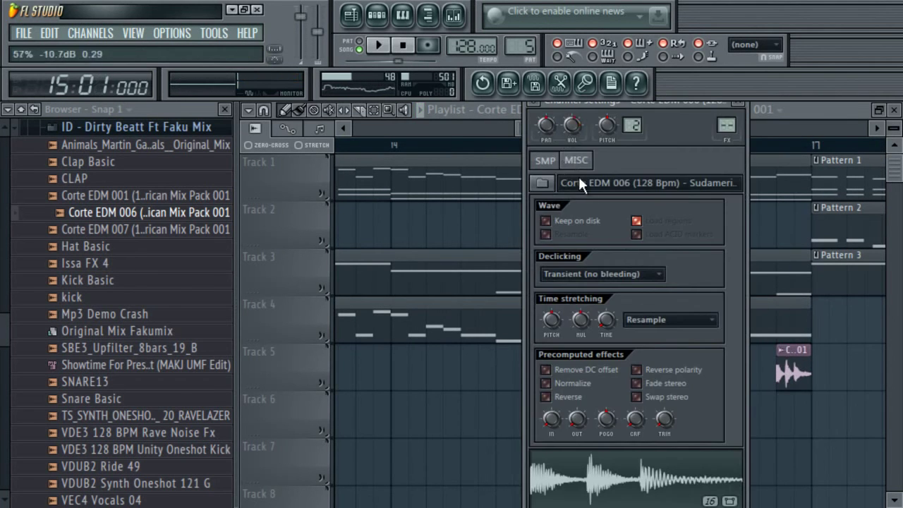
{"action": "left_click", "coordinate": [805, 111]}
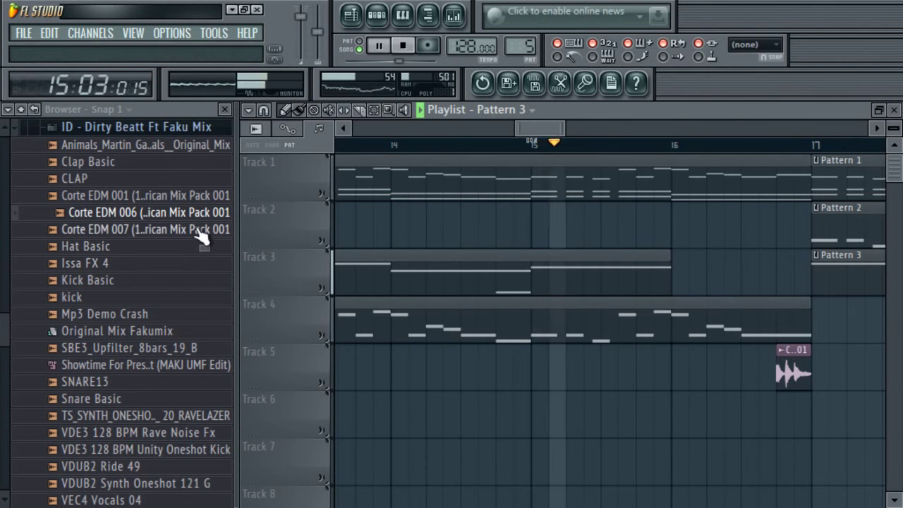
- Place the Corte EDM 001 sample on Track 5 at bar 16, before the Corte EDM 006 clip, and review its channel settings
{"action": "left_click_drag", "start_coordinate": [201, 196], "coordinate": [672, 413]}
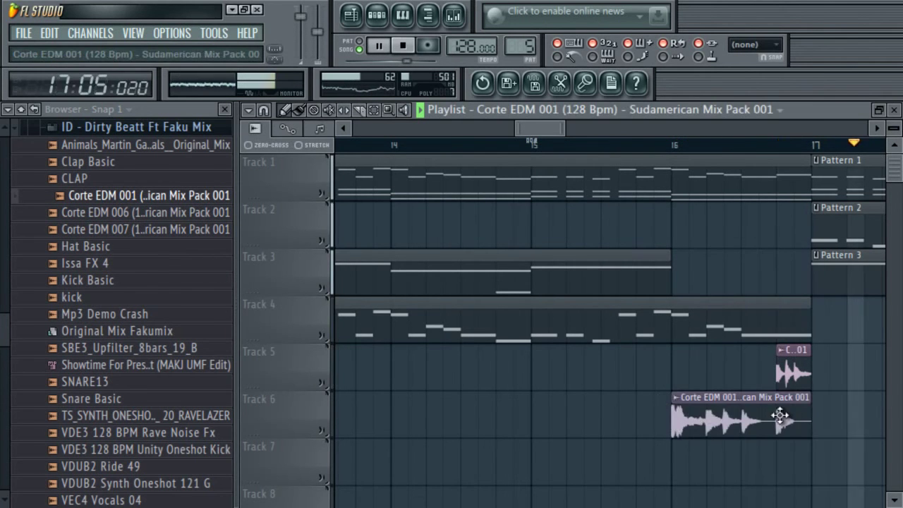
{"action": "left_click_drag", "start_coordinate": [727, 400], "coordinate": [726, 353]}
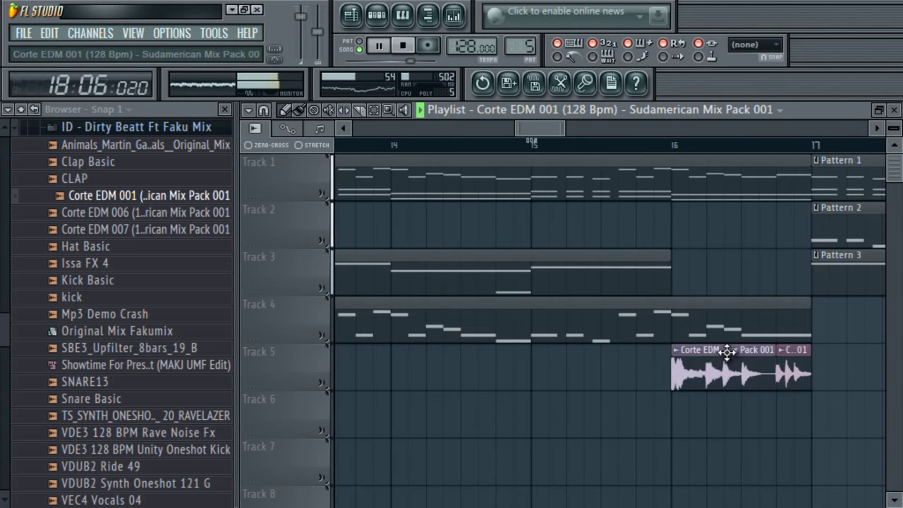
{"action": "double_click", "coordinate": [717, 361]}
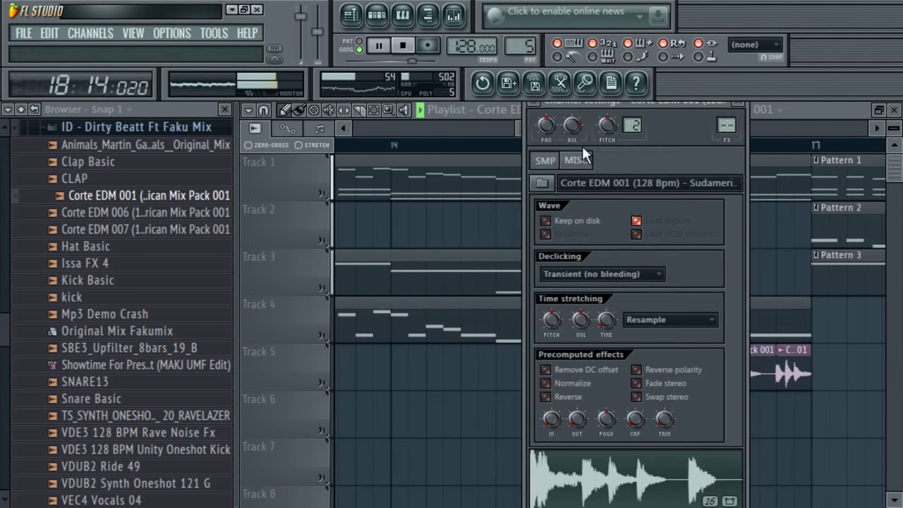
{"action": "key", "text": "space"}
{"action": "left_click", "coordinate": [764, 127]}
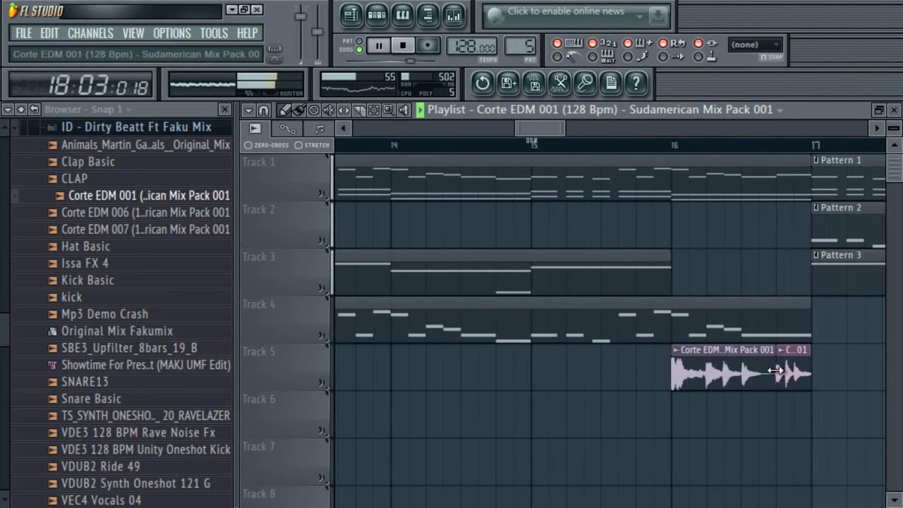
- Review the Corte EDM 006 channel settings and play the arrangement through bar 17 to hear the fills in context
{"action": "double_click", "coordinate": [801, 369]}
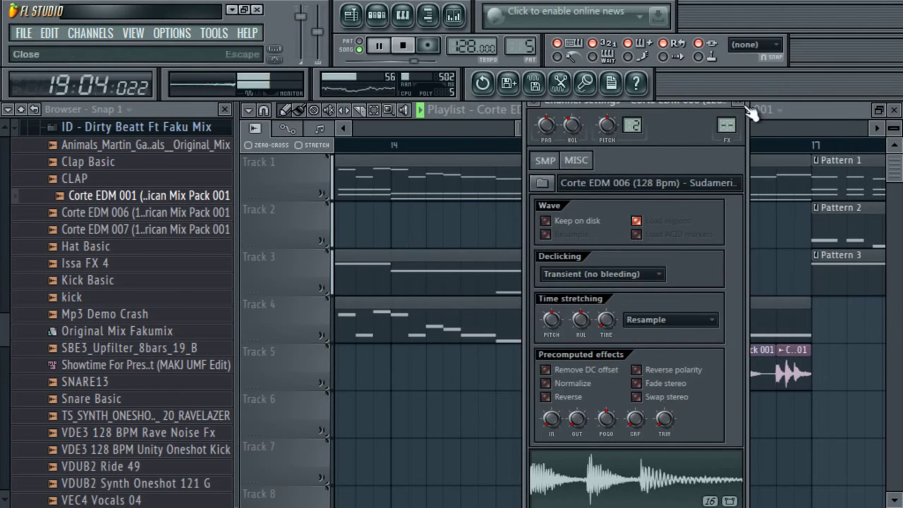
{"action": "left_click", "coordinate": [766, 115]}
{"action": "left_click_drag", "start_coordinate": [564, 126], "coordinate": [572, 148]}
{"action": "left_click", "coordinate": [403, 45]}
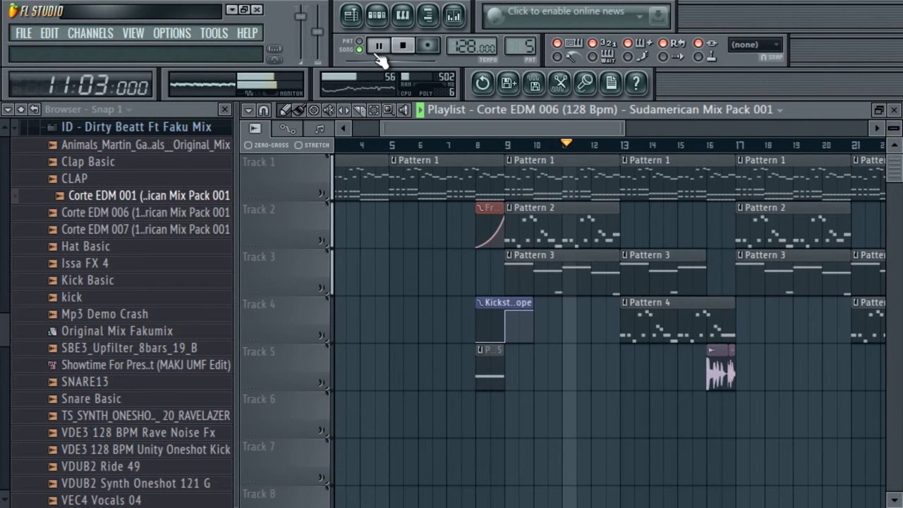
{"action": "left_click_drag", "start_coordinate": [514, 125], "coordinate": [618, 128]}
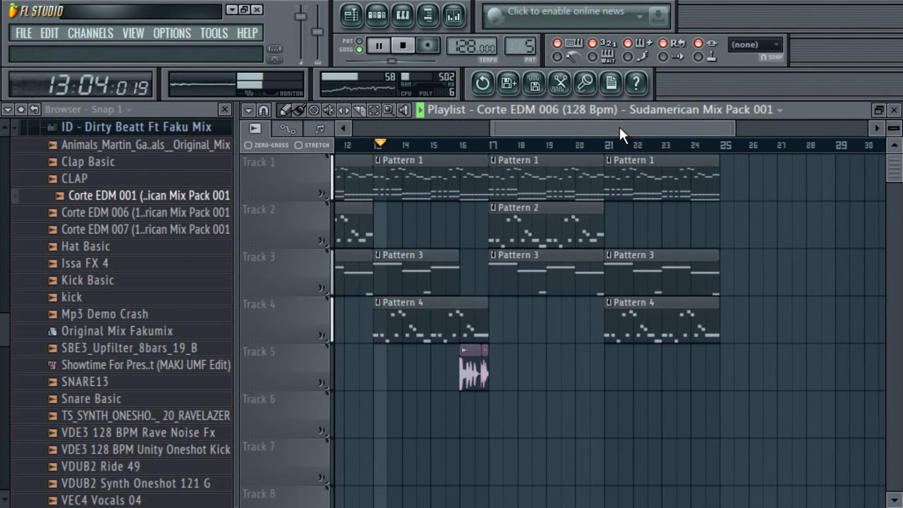
{"action": "left_click_drag", "start_coordinate": [735, 127], "coordinate": [621, 128]}
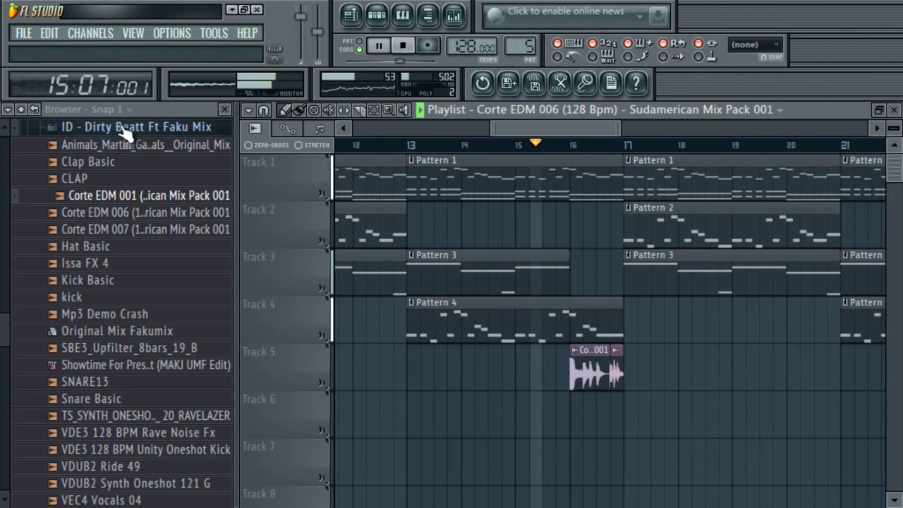
- Collapse the expanded sample folders in the browser, stop playback, and open the Packs folder
{"action": "left_click", "coordinate": [32, 129]}
{"action": "left_click", "coordinate": [12, 125]}
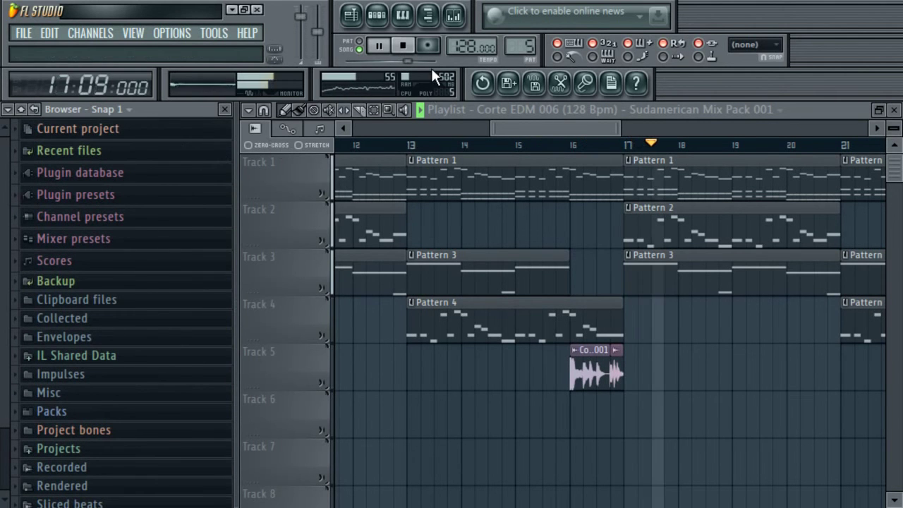
{"action": "key", "text": "space"}
{"action": "left_click", "coordinate": [77, 409]}
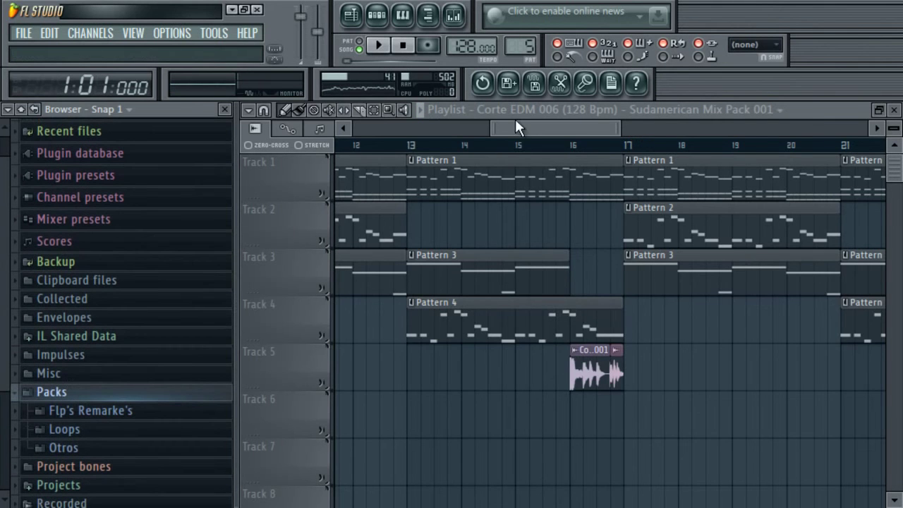
- Play the arrangement from bar 8, muting and unmuting Track 3 to compare the sound with and without Pattern 3
{"action": "left_click_drag", "start_coordinate": [515, 126], "coordinate": [453, 127]}
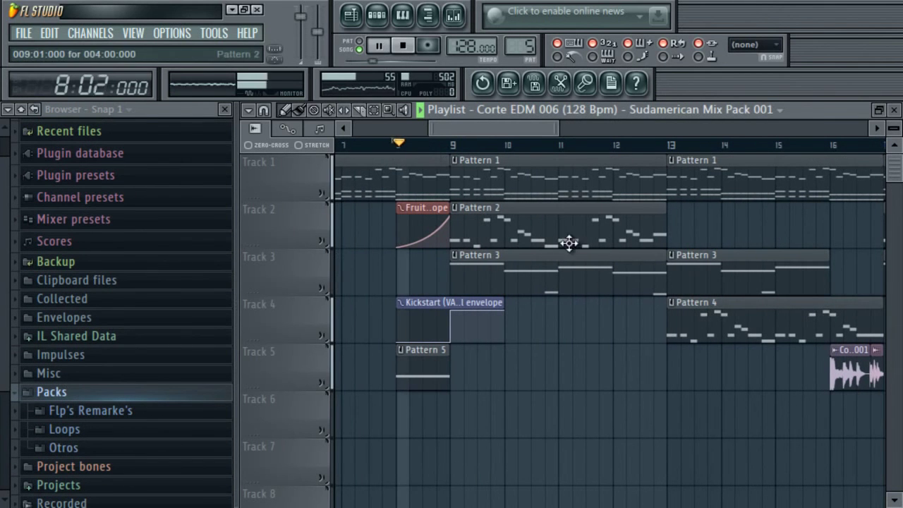
{"action": "left_click", "coordinate": [329, 291]}
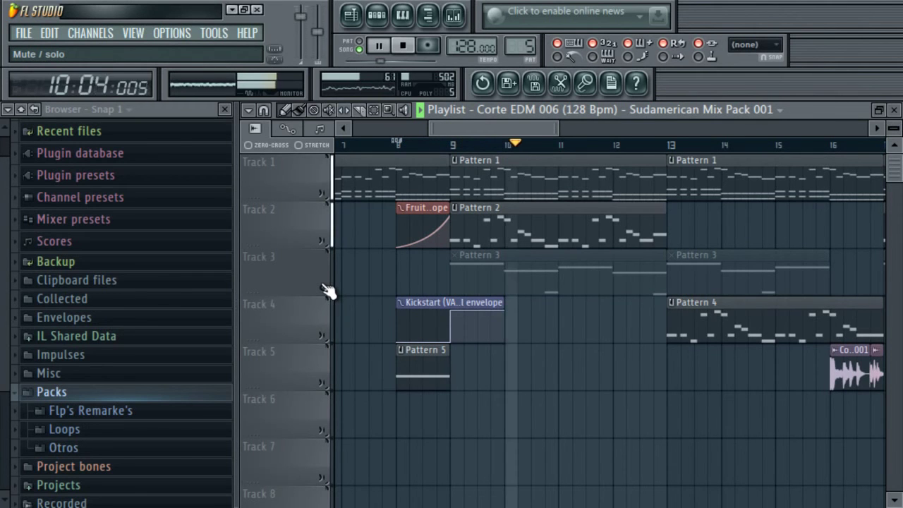
{"action": "left_click", "coordinate": [329, 290]}
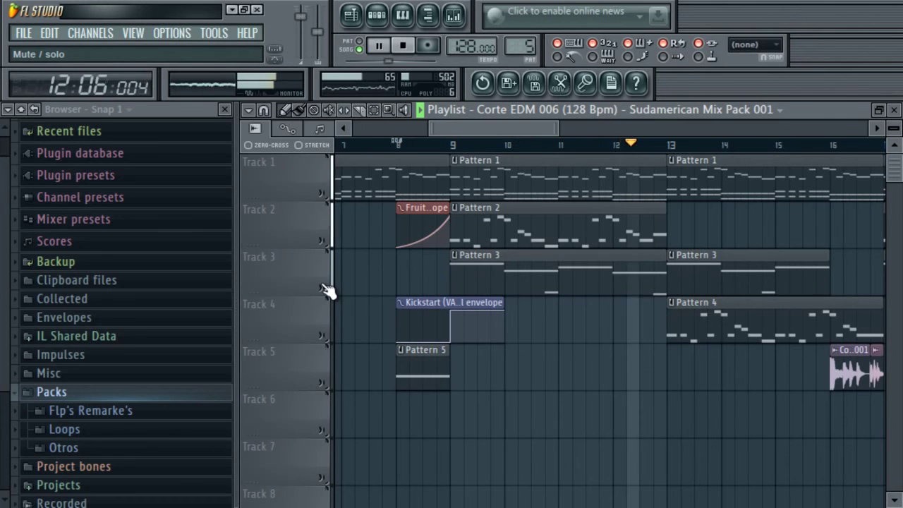
- Open the VES1 Bassdrums folder within Otros, Electro and Vengeance, stop playback, and audition VES1 Bassdrums 009
{"action": "left_click", "coordinate": [107, 450]}
{"action": "left_click", "coordinate": [121, 413]}
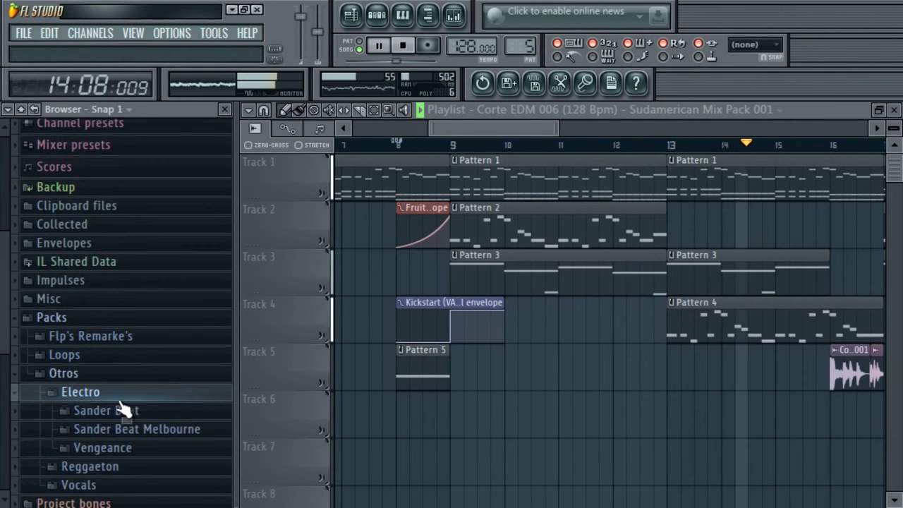
{"action": "left_click", "coordinate": [141, 451]}
{"action": "left_click", "coordinate": [151, 431]}
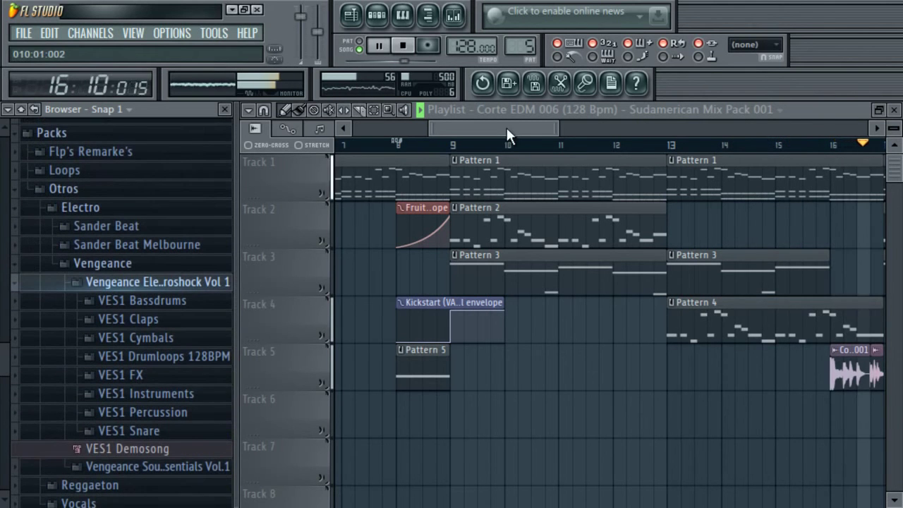
{"action": "left_click", "coordinate": [180, 302]}
{"action": "key", "text": "space"}
{"action": "left_click", "coordinate": [182, 283]}
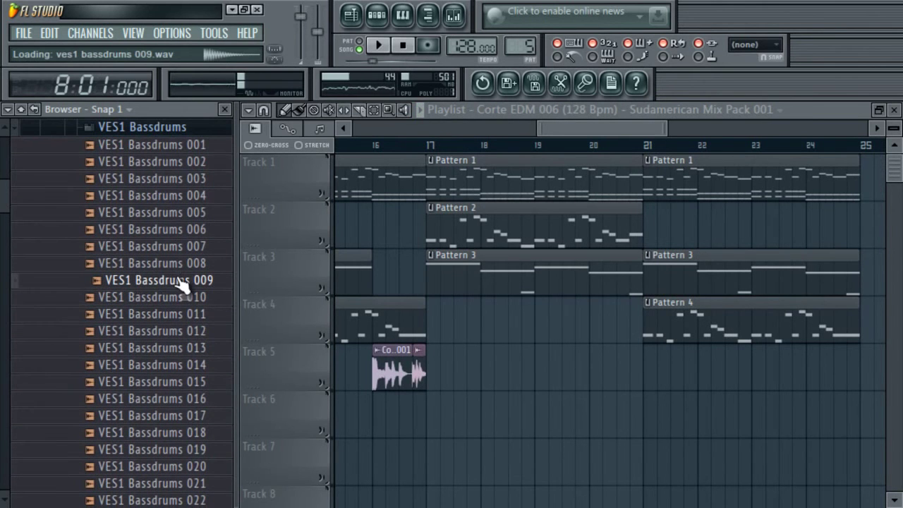
- Place VES1 Bassdrums 009 on Track 6 at bar 17 and repeat it on every beat up to bar 25
{"action": "left_click_drag", "start_coordinate": [423, 431], "coordinate": [414, 435]}
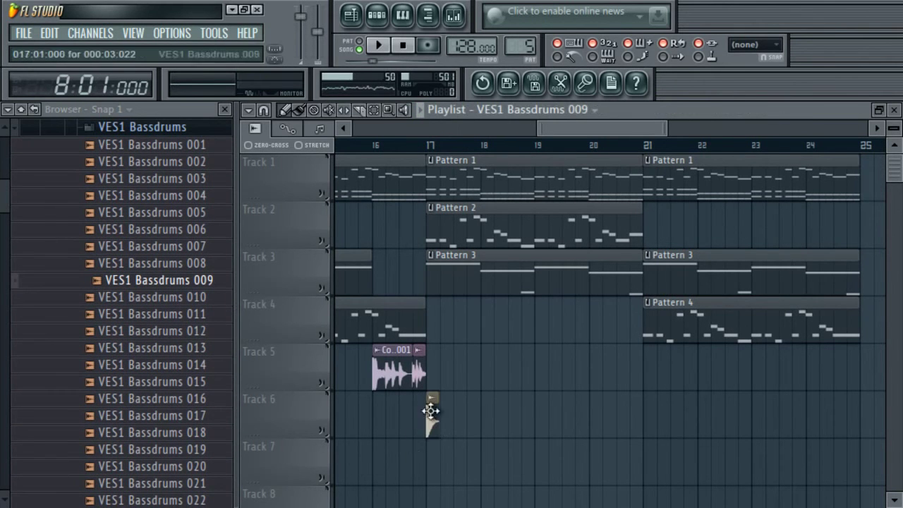
{"action": "left_click", "coordinate": [372, 147]}
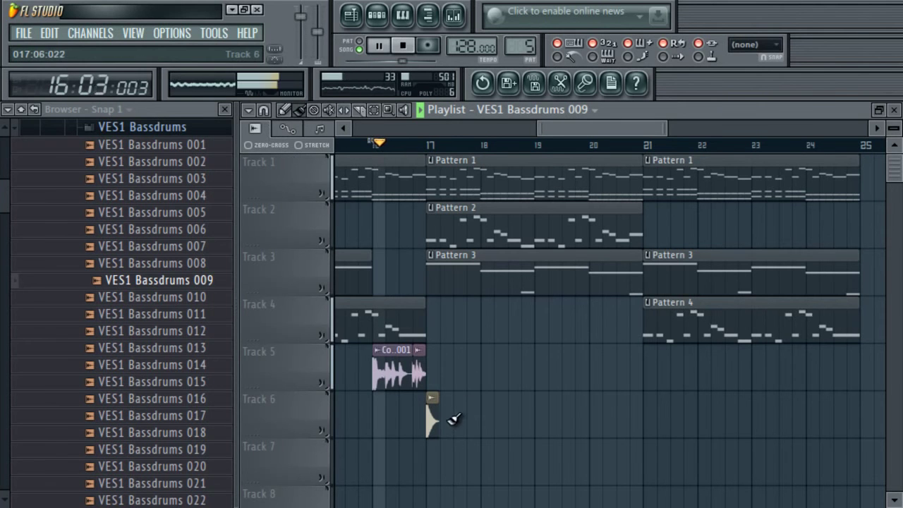
{"action": "left_click_drag", "start_coordinate": [453, 419], "coordinate": [830, 416]}
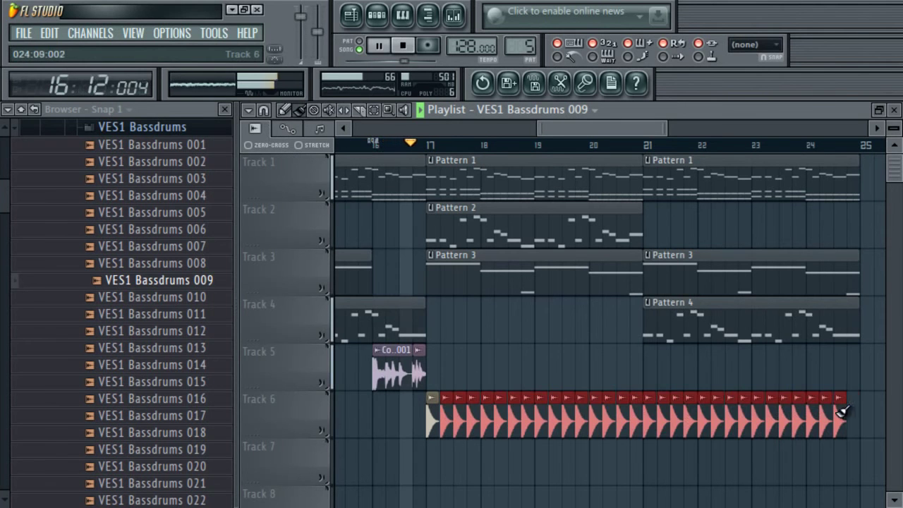
- Route VES1 Bassdrums 009 to mixer insert 4, lower its level to about -6.2 dB, and play it from bar 16
{"action": "double_click", "coordinate": [429, 416]}
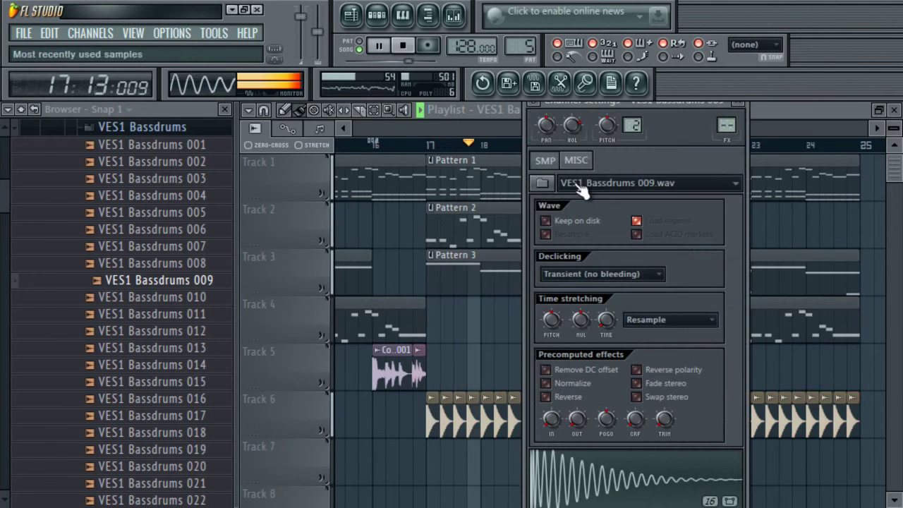
{"action": "right_click", "coordinate": [604, 126]}
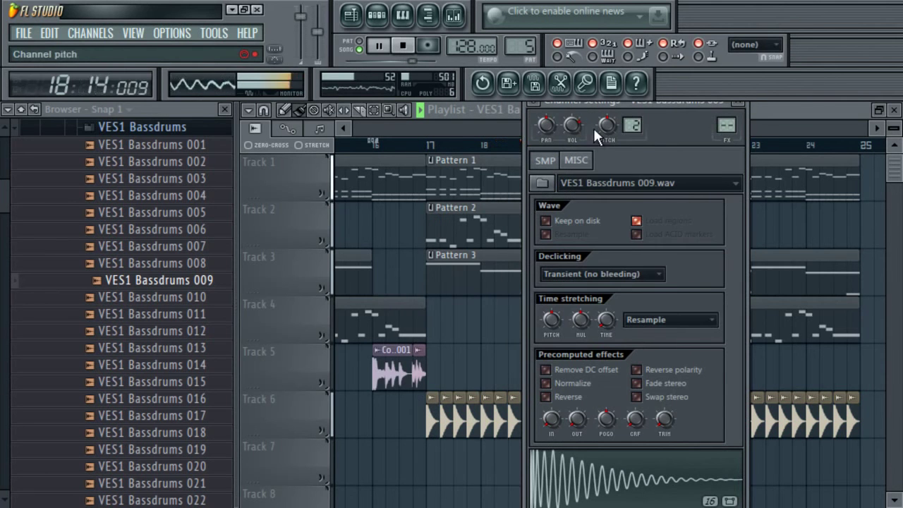
{"action": "left_click", "coordinate": [453, 16]}
{"action": "left_click", "coordinate": [423, 292]}
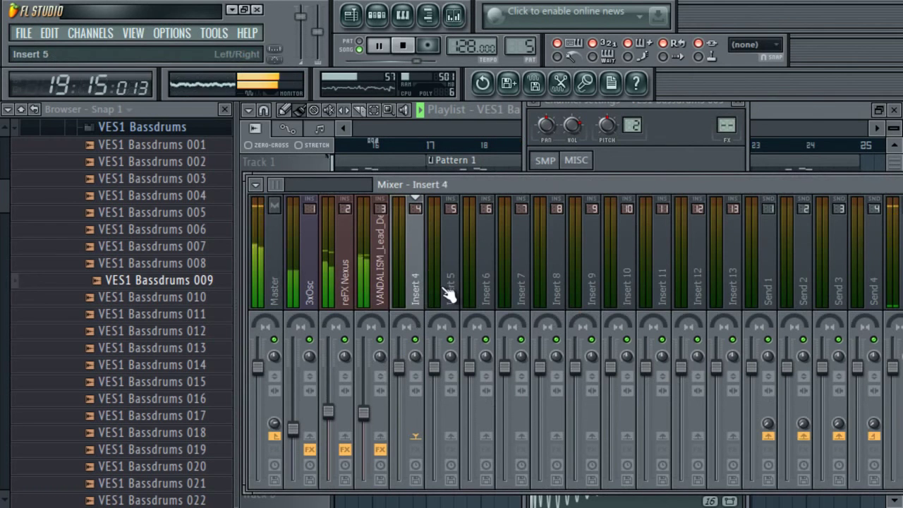
{"action": "key", "text": "ctrl+l"}
{"action": "key", "text": "space"}
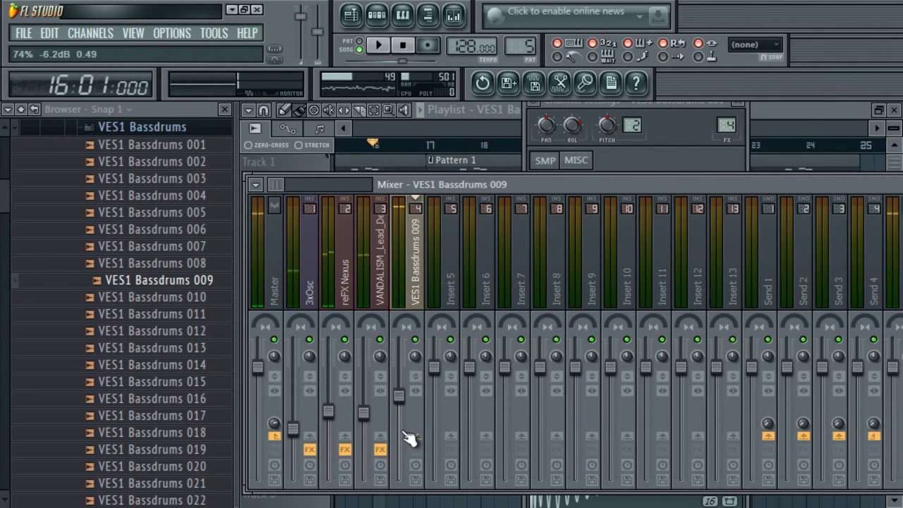
{"action": "key", "text": "space"}
{"action": "left_click", "coordinate": [818, 107]}
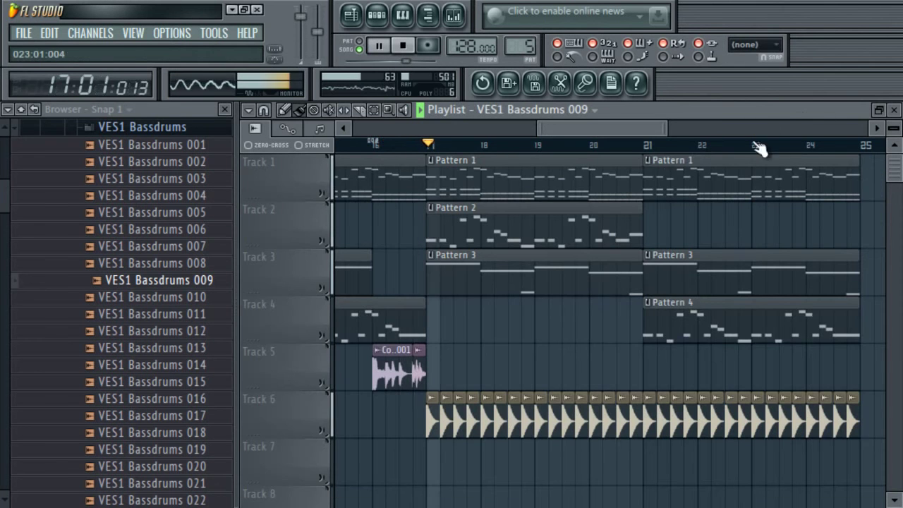
- Stop playback, place VES1 Bassdrums 012 on Track 7 at bar 17, and repeat it on every beat up to bar 25
{"action": "key", "text": "space"}
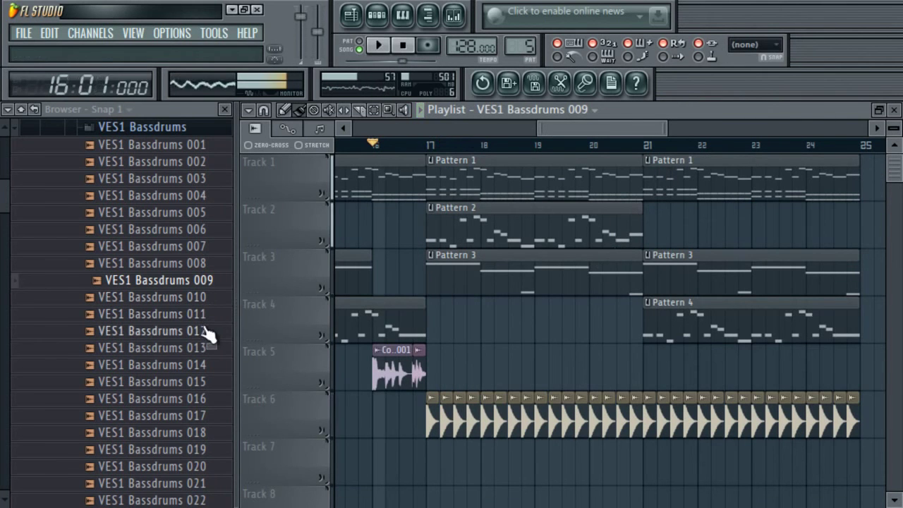
{"action": "left_click", "coordinate": [209, 332]}
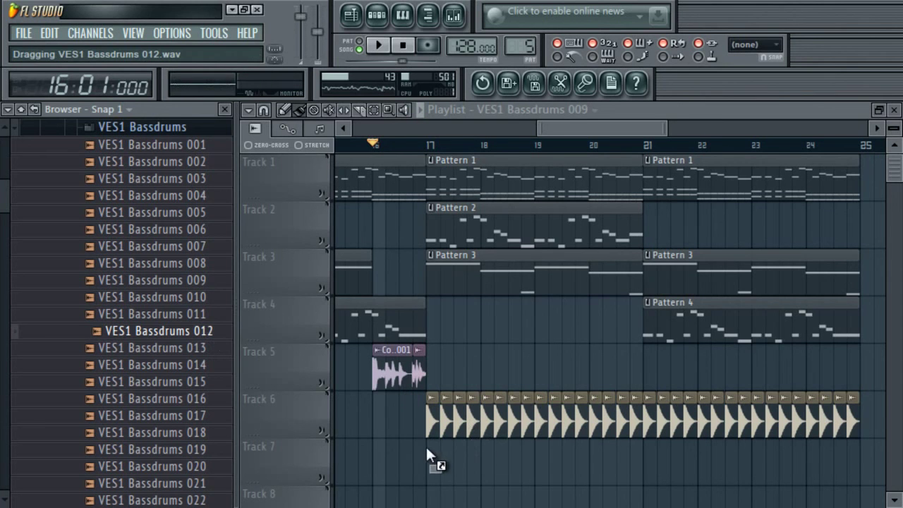
{"action": "left_click_drag", "start_coordinate": [449, 457], "coordinate": [866, 467]}
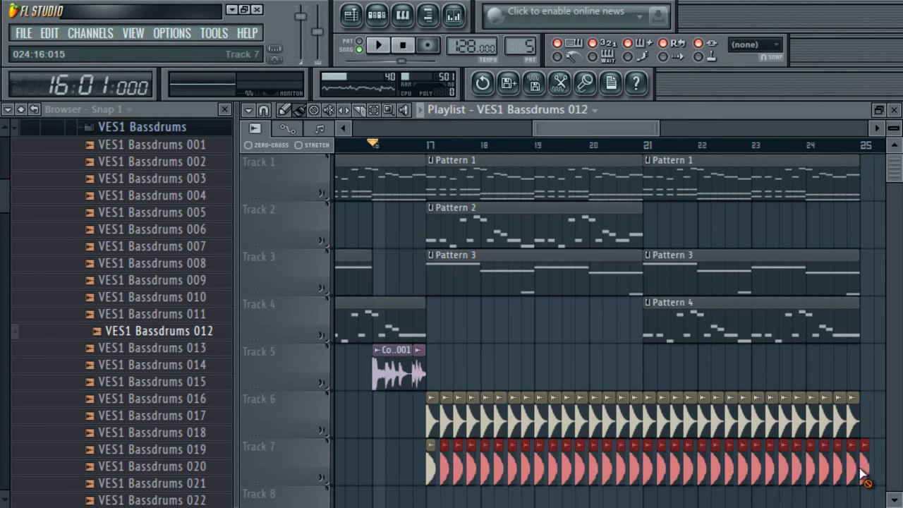
- Route VES1 Bassdrums 012 to mixer insert 5 and lower its level to about -13.2 dB
{"action": "left_click", "coordinate": [388, 15]}
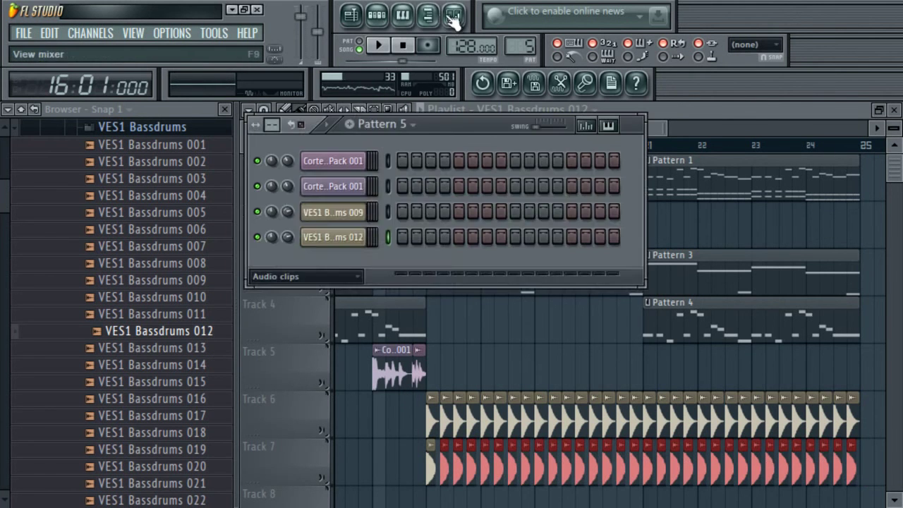
{"action": "left_click", "coordinate": [453, 15]}
{"action": "left_click", "coordinate": [455, 264]}
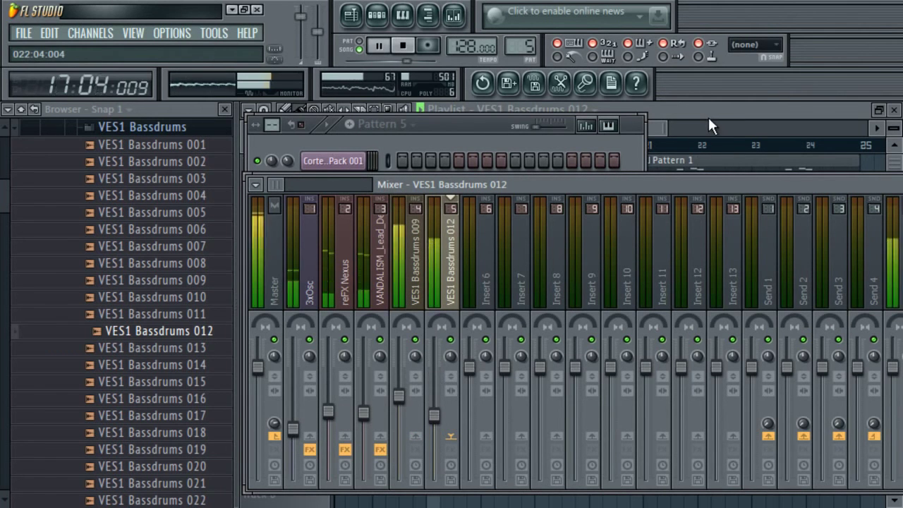
{"action": "left_click_drag", "start_coordinate": [437, 422], "coordinate": [446, 441]}
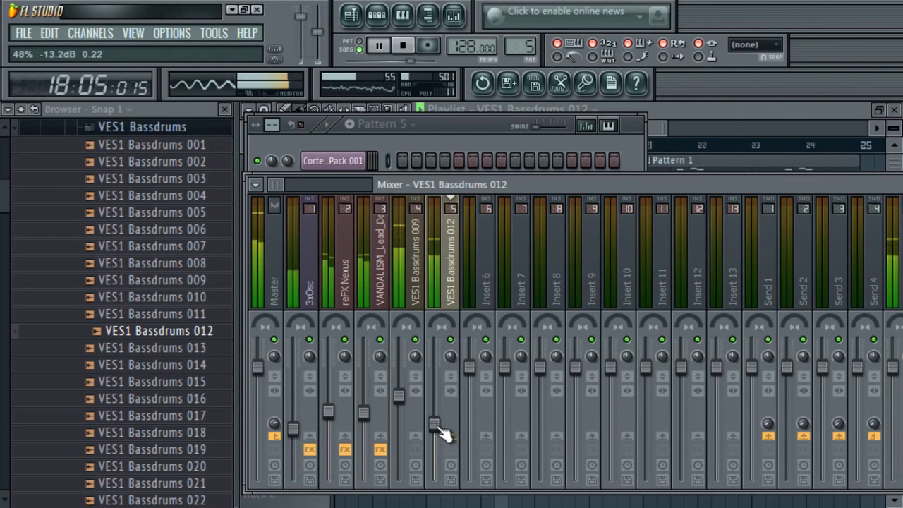
{"action": "left_click", "coordinate": [725, 108]}
- Switch from the VES1 Bassdrums folder to VES1 Claps, stop playback, and audition the first ten clap samples
{"action": "left_click", "coordinate": [198, 131]}
{"action": "left_click", "coordinate": [173, 165]}
{"action": "key", "text": "space"}
{"action": "left_click", "coordinate": [169, 296]}
{"action": "key", "text": "Up"}
{"action": "key", "text": "Up"}
{"action": "key", "text": "Up"}
{"action": "key", "text": "Up"}
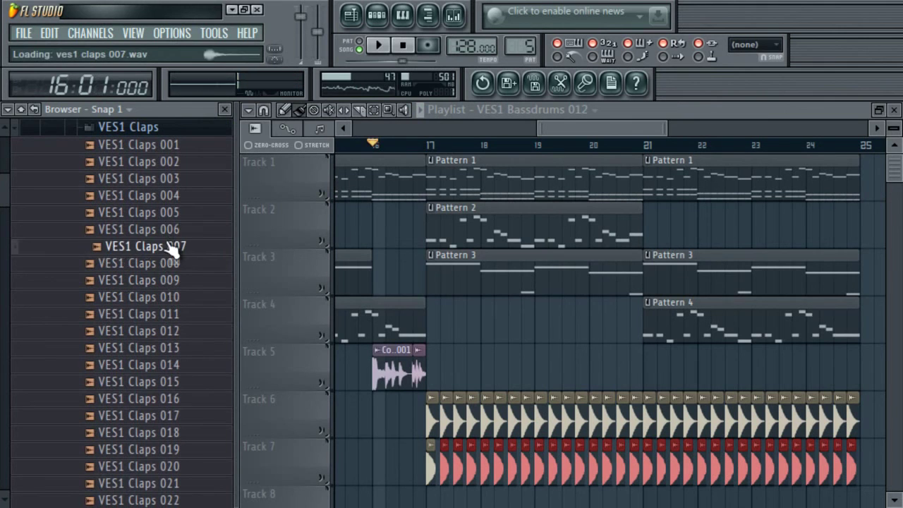
{"action": "key", "text": "Up"}
{"action": "key", "text": "Up"}
{"action": "key", "text": "Up"}
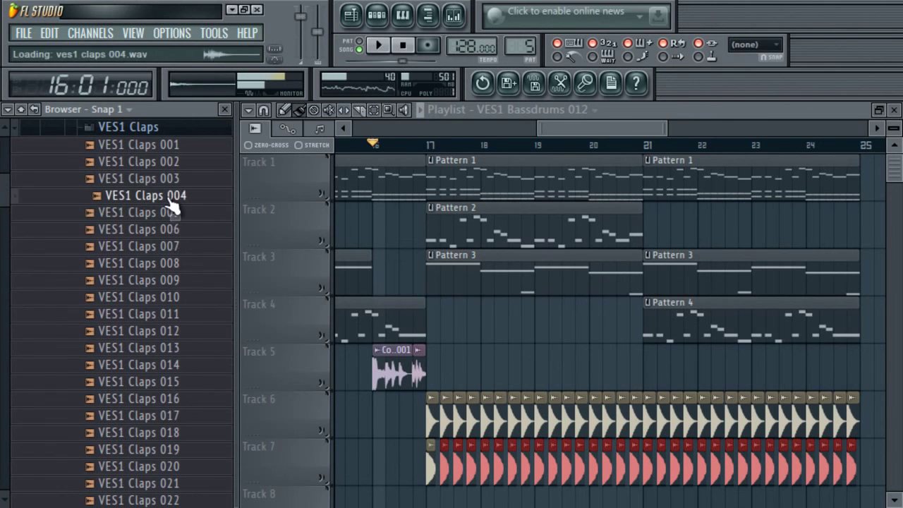
{"action": "left_click", "coordinate": [173, 163]}
{"action": "left_click", "coordinate": [172, 147]}
- Place VES1 Claps 002 on Track 8 at bar 17 and repeat it on every beat up to bar 25
{"action": "left_click", "coordinate": [177, 162]}
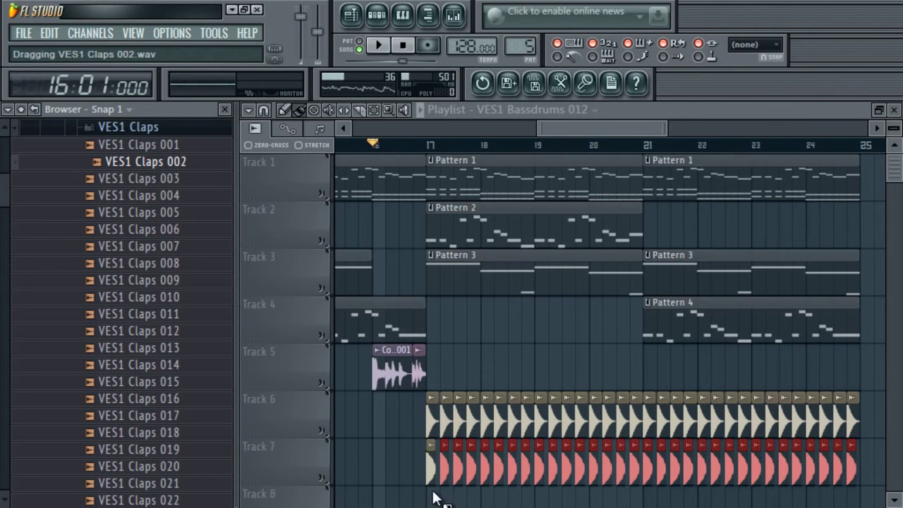
{"action": "left_click_drag", "start_coordinate": [430, 491], "coordinate": [432, 493]}
{"action": "scroll", "coordinate": [433, 445], "scroll_direction": "down", "scroll_amount": 3}
{"action": "left_click_drag", "start_coordinate": [433, 373], "coordinate": [812, 372]}
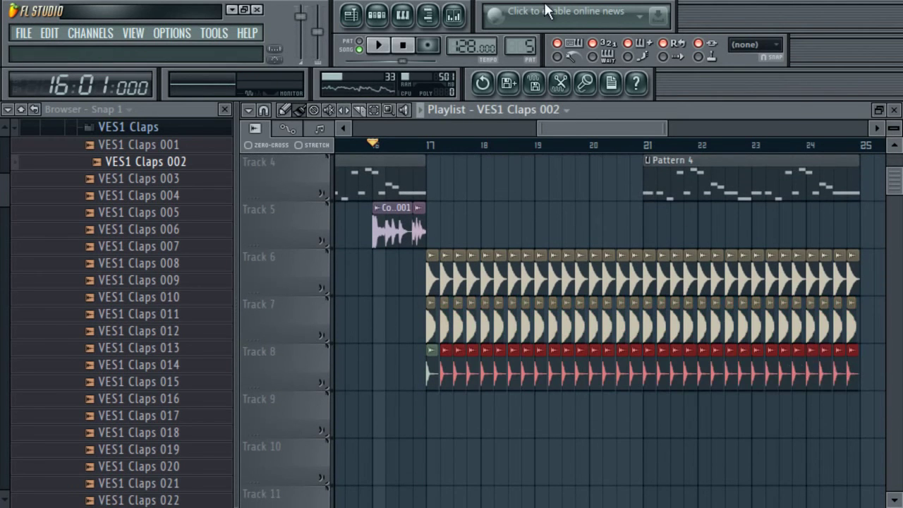
- Route VES1 Claps 002 to mixer insert 6 and lower its level to about -16.5 dB during playback
{"action": "left_click", "coordinate": [454, 15]}
{"action": "left_click", "coordinate": [487, 262]}
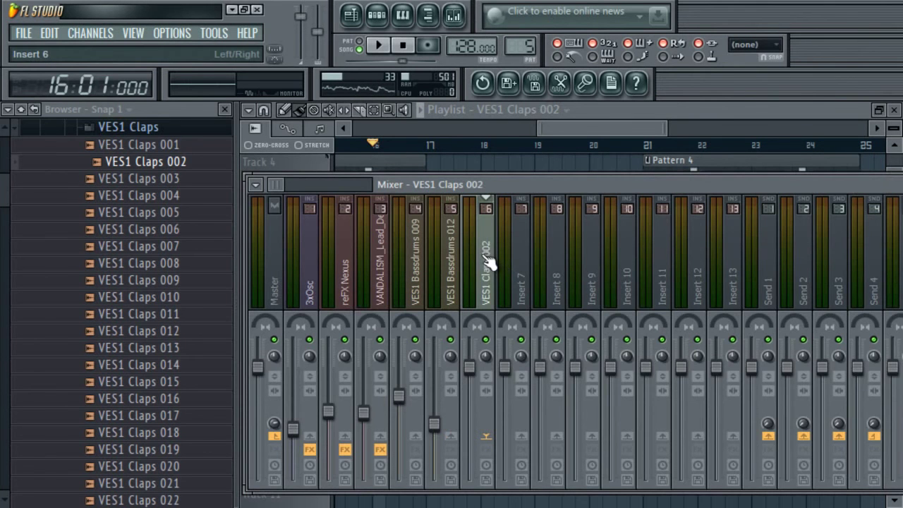
{"action": "key", "text": "space"}
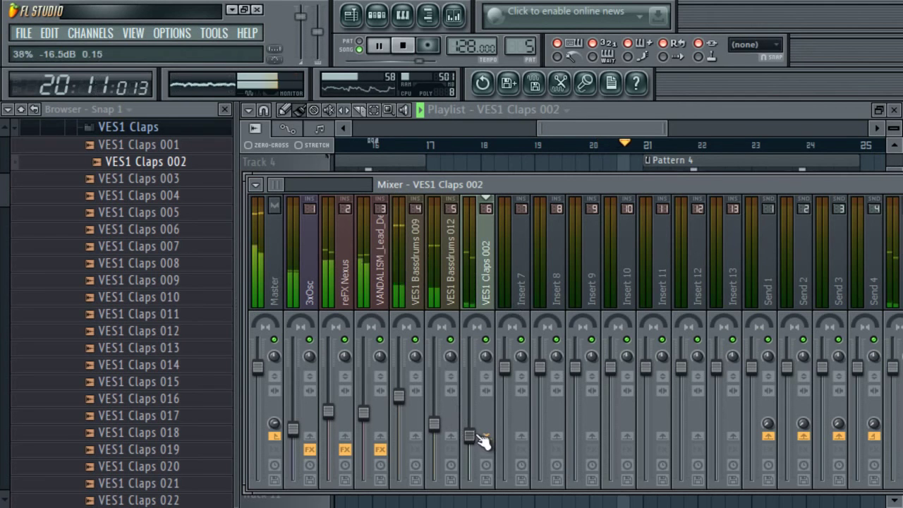
{"action": "left_click", "coordinate": [585, 131]}
- Delete the kick and clap clips in bar 24 on Tracks 6, 7 and 8
{"action": "left_click_drag", "start_coordinate": [549, 127], "coordinate": [563, 133]}
{"action": "left_click_drag", "start_coordinate": [828, 274], "coordinate": [784, 367]}
{"action": "key", "text": "Delete"}
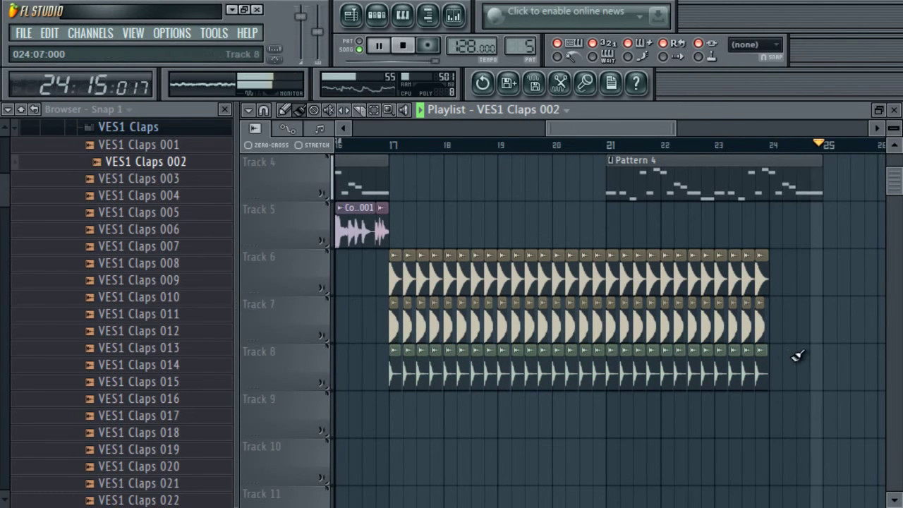
- Play the arrangement from bar 16 and collapse the VES1 Claps folder
{"action": "scroll", "coordinate": [896, 185], "scroll_direction": "up", "scroll_amount": 3}
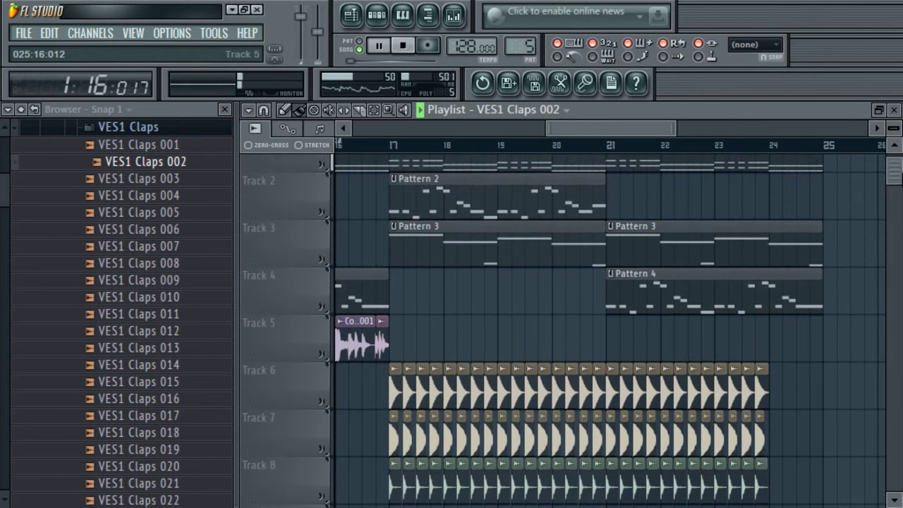
{"action": "left_click", "coordinate": [340, 145]}
{"action": "left_click_drag", "start_coordinate": [603, 128], "coordinate": [557, 133]}
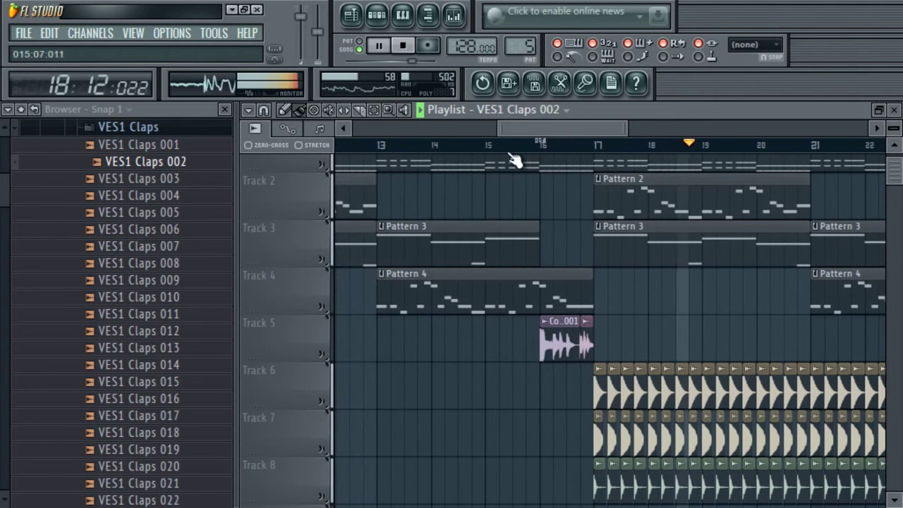
{"action": "left_click", "coordinate": [91, 127]}
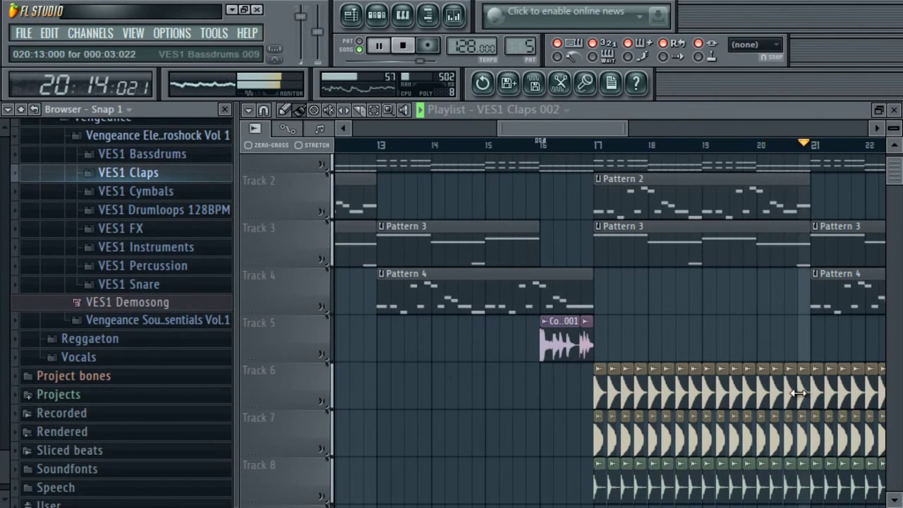
- Copy the Corte EDM 001 fill to mid-bar 20 on Track 5 and remove the kicks and claps from that half bar
{"action": "left_click_drag", "start_coordinate": [626, 126], "coordinate": [557, 140]}
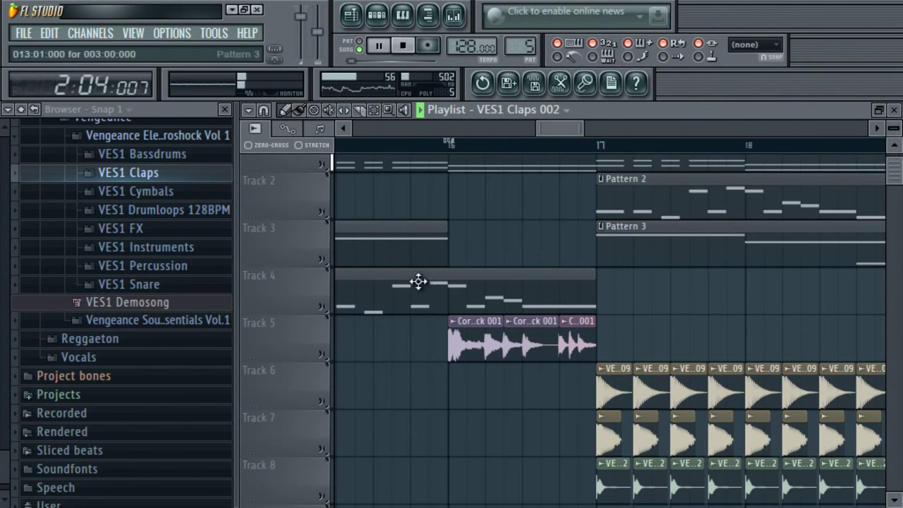
{"action": "left_click", "coordinate": [465, 348]}
{"action": "left_click_drag", "start_coordinate": [563, 130], "coordinate": [613, 166]}
{"action": "left_click_drag", "start_coordinate": [612, 321], "coordinate": [577, 331]}
{"action": "right_click", "coordinate": [603, 408]}
{"action": "right_click", "coordinate": [570, 474]}
{"action": "right_click", "coordinate": [601, 488]}
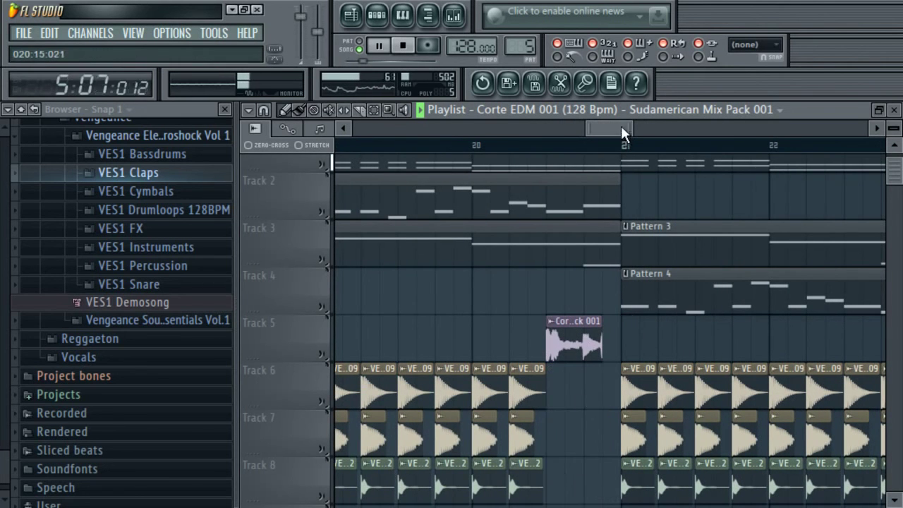
- Extend the Track 5 fill clip to bar 21, play the transition from within bar 20, and stop playback
{"action": "left_click_drag", "start_coordinate": [635, 128], "coordinate": [655, 128]}
{"action": "left_click", "coordinate": [427, 146]}
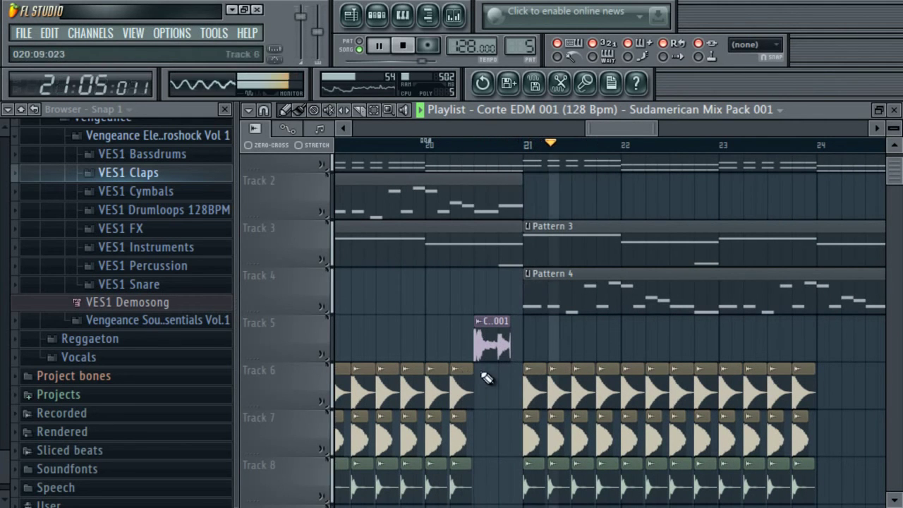
{"action": "left_click_drag", "start_coordinate": [508, 344], "coordinate": [522, 344]}
{"action": "left_click", "coordinate": [471, 147]}
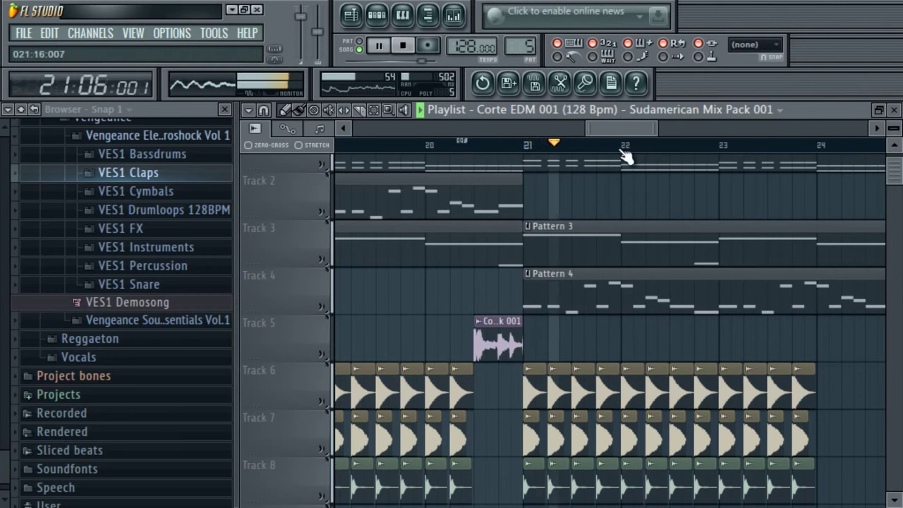
{"action": "left_click_drag", "start_coordinate": [651, 128], "coordinate": [670, 129]}
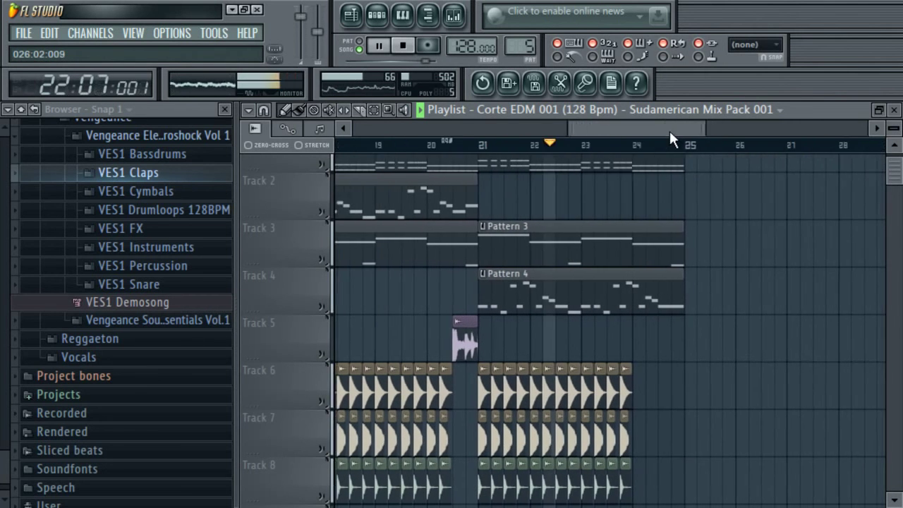
{"action": "key", "text": "space"}
- Reopen the VES1 Claps folder and audition various clap samples between VES1 Claps 001 and 026
{"action": "left_click", "coordinate": [177, 174]}
{"action": "left_click", "coordinate": [157, 333]}
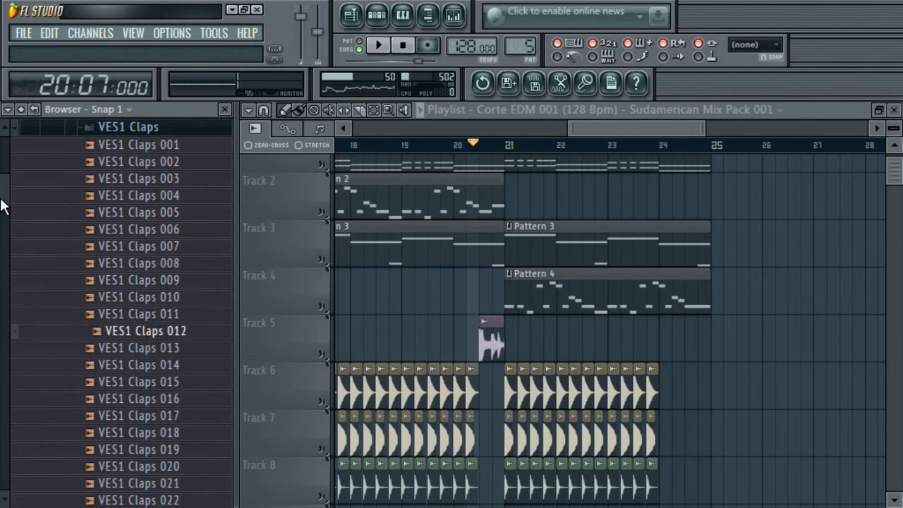
{"action": "scroll", "coordinate": [91, 256], "scroll_direction": "down", "scroll_amount": 5}
{"action": "left_click", "coordinate": [168, 189]}
{"action": "left_click", "coordinate": [168, 172]}
{"action": "left_click", "coordinate": [166, 156]}
{"action": "left_click", "coordinate": [163, 141]}
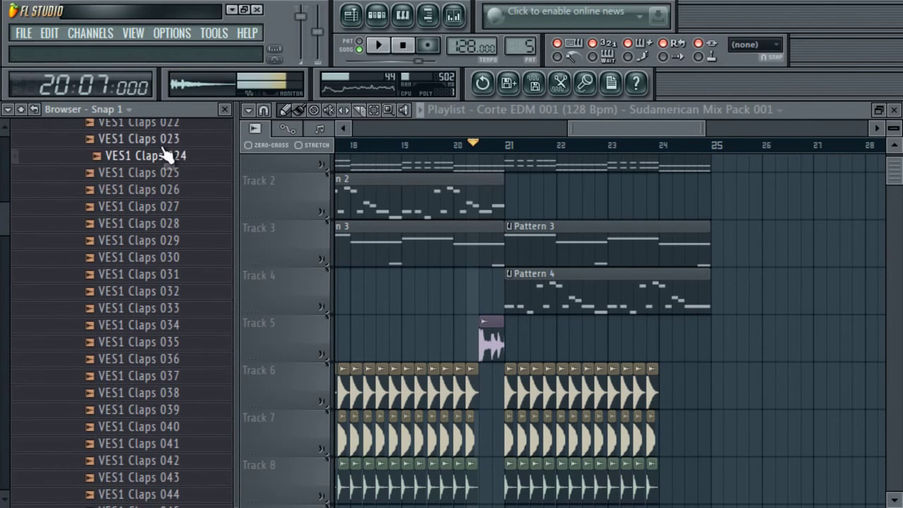
{"action": "left_click_drag", "start_coordinate": [3, 213], "coordinate": [3, 176]}
{"action": "left_click", "coordinate": [172, 216]}
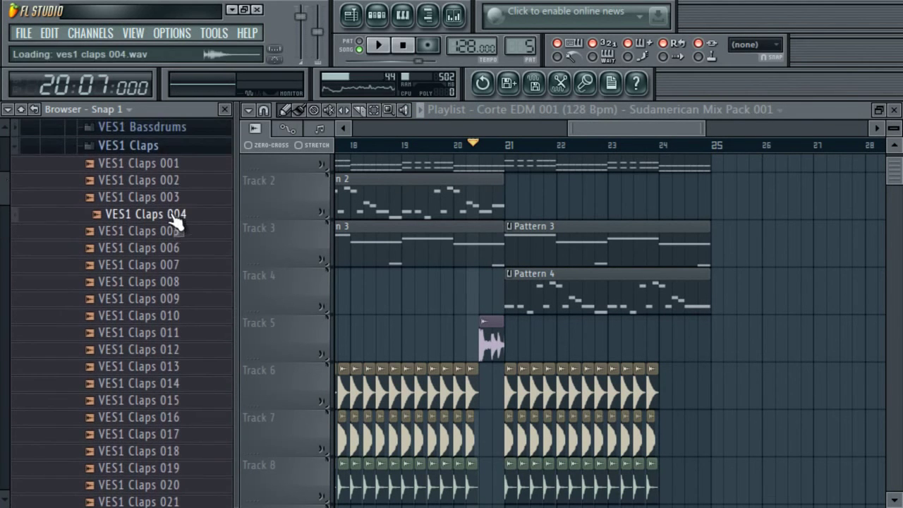
{"action": "left_click", "coordinate": [174, 199]}
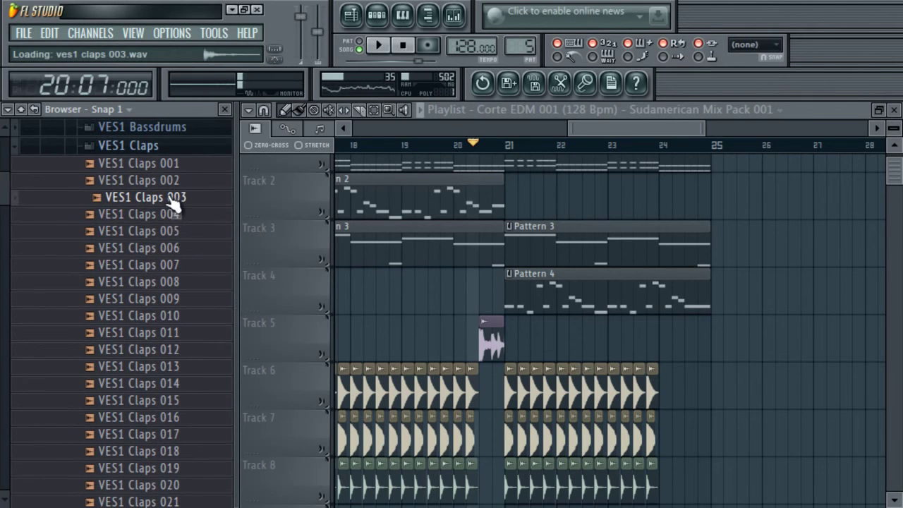
{"action": "left_click", "coordinate": [170, 247]}
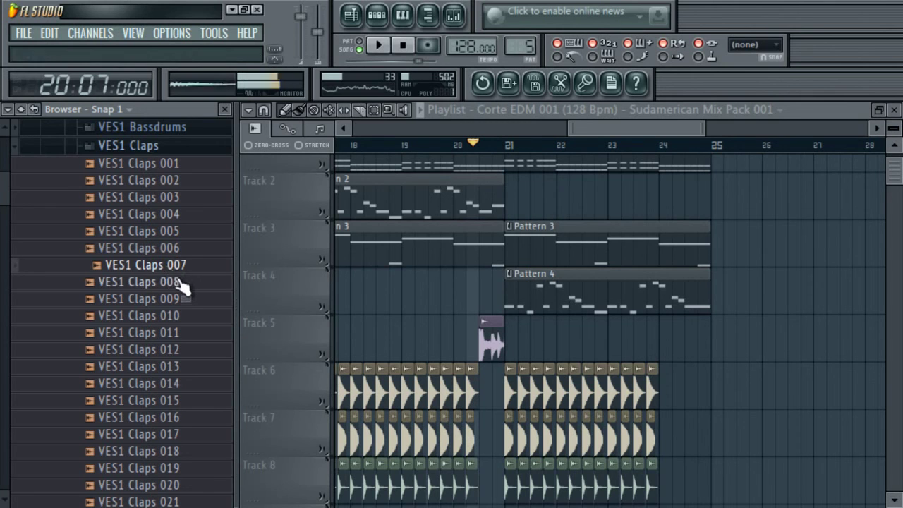
{"action": "left_click", "coordinate": [180, 282]}
{"action": "left_click", "coordinate": [180, 233]}
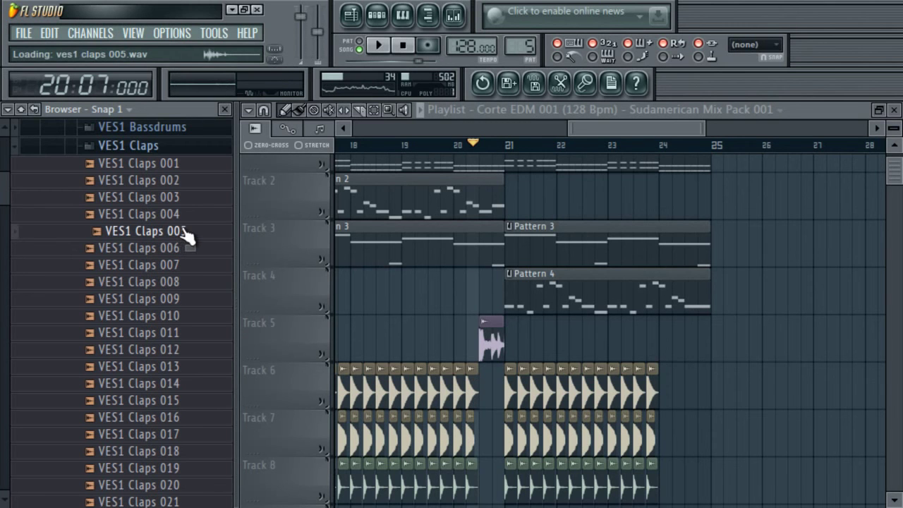
{"action": "left_click", "coordinate": [176, 214]}
{"action": "left_click", "coordinate": [177, 163]}
- Collapse the VES1 folders and audition clap samples from the Sander Beat Claps folder, including Clap_06 and Clap_01
{"action": "left_click", "coordinate": [176, 145]}
{"action": "left_click", "coordinate": [173, 127]}
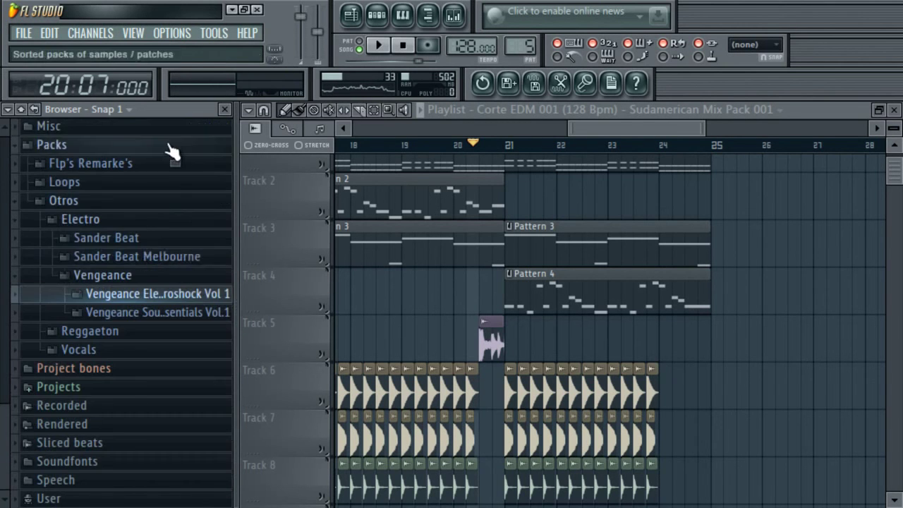
{"action": "left_click", "coordinate": [136, 237]}
{"action": "left_click", "coordinate": [150, 205]}
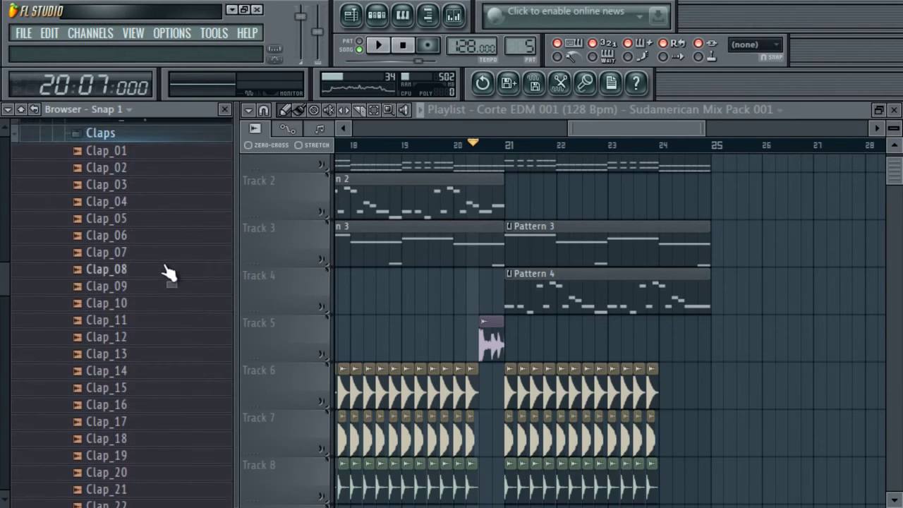
{"action": "left_click", "coordinate": [151, 213]}
{"action": "left_click", "coordinate": [151, 230]}
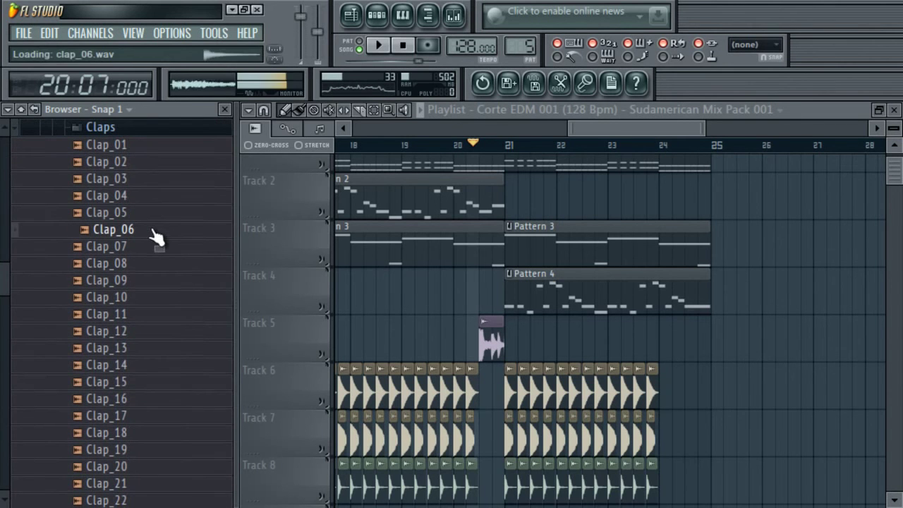
{"action": "left_click", "coordinate": [141, 162]}
{"action": "left_click", "coordinate": [137, 146]}
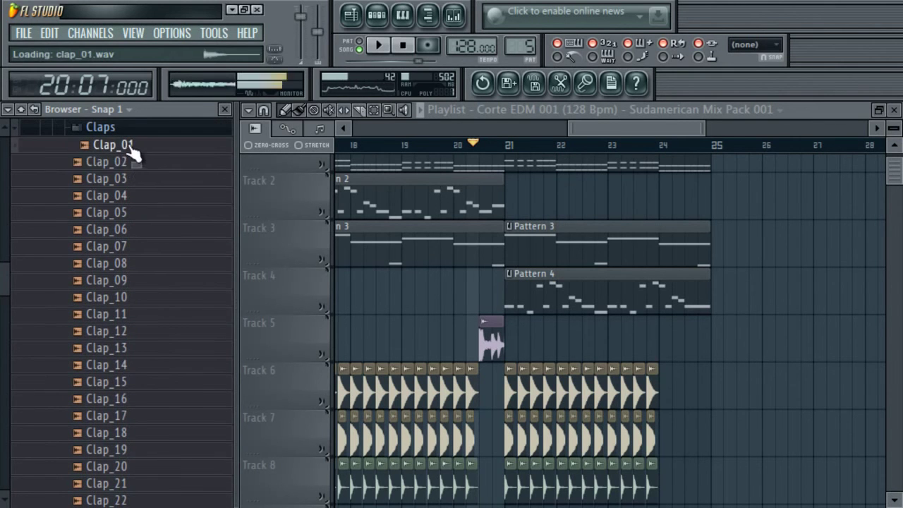
- Add Clap_02 to Track 9 on every second beat from bar 21 up to bar 24
{"action": "left_click", "coordinate": [141, 163]}
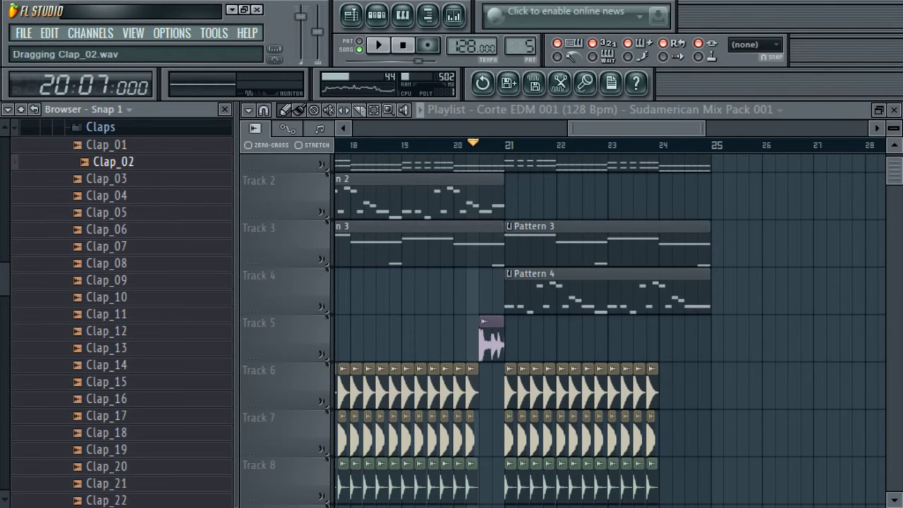
{"action": "left_click_drag", "start_coordinate": [521, 502], "coordinate": [522, 504]}
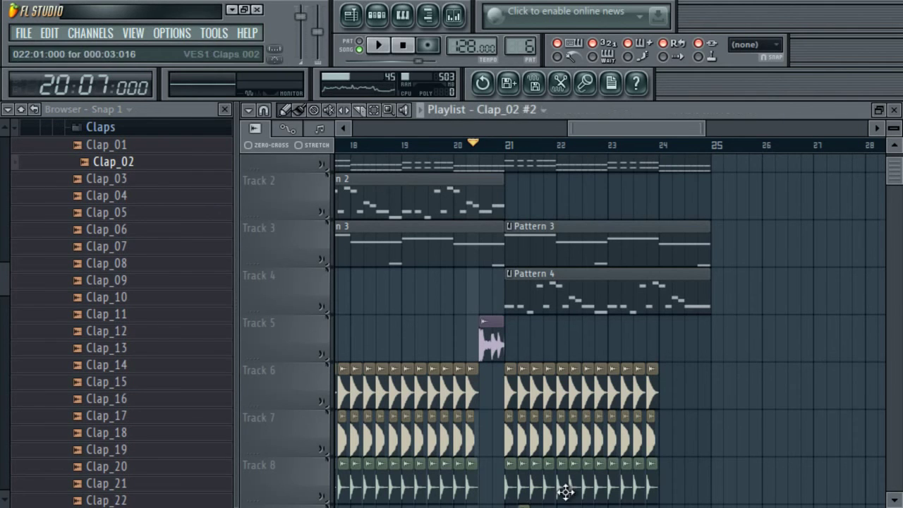
{"action": "scroll", "coordinate": [563, 496], "scroll_direction": "down", "scroll_amount": 4}
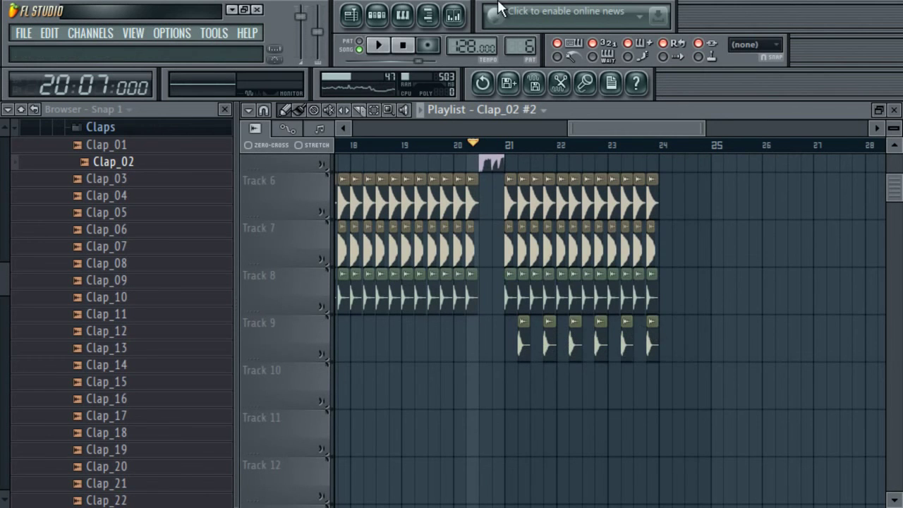
- Route Clap_02 #2 to mixer Insert 7 and lower its fader to 43% (-14.9 dB) during playback
{"action": "left_click", "coordinate": [453, 16]}
{"action": "left_click", "coordinate": [533, 292]}
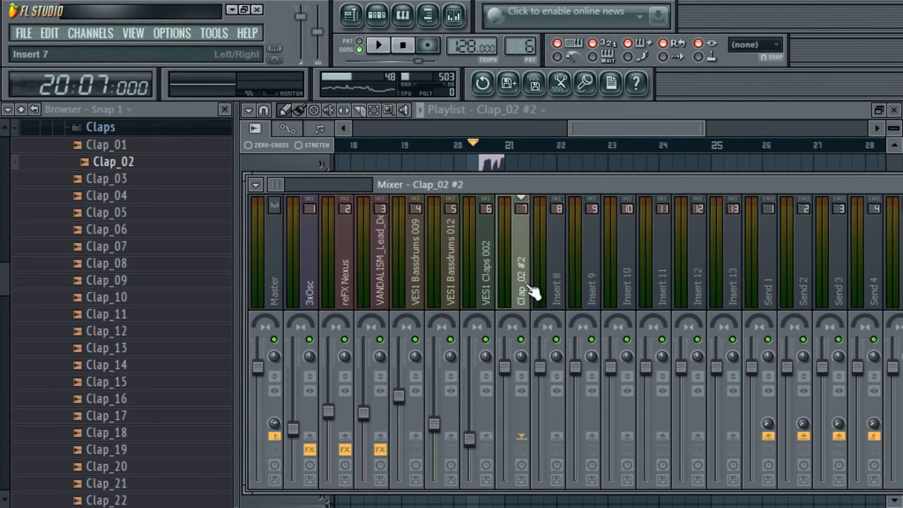
{"action": "key", "text": "space"}
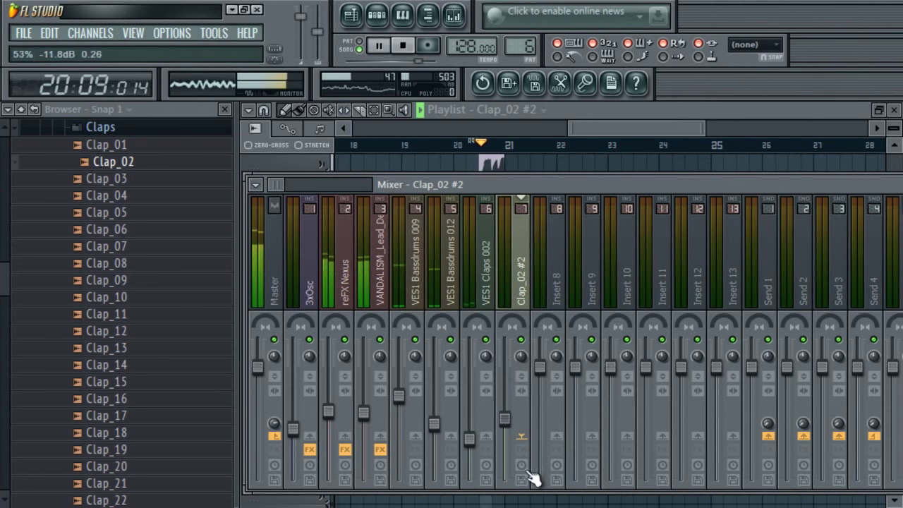
{"action": "scroll", "coordinate": [512, 423], "scroll_direction": "down", "scroll_amount": 3}
{"action": "scroll", "coordinate": [517, 430], "scroll_direction": "down", "scroll_amount": 2}
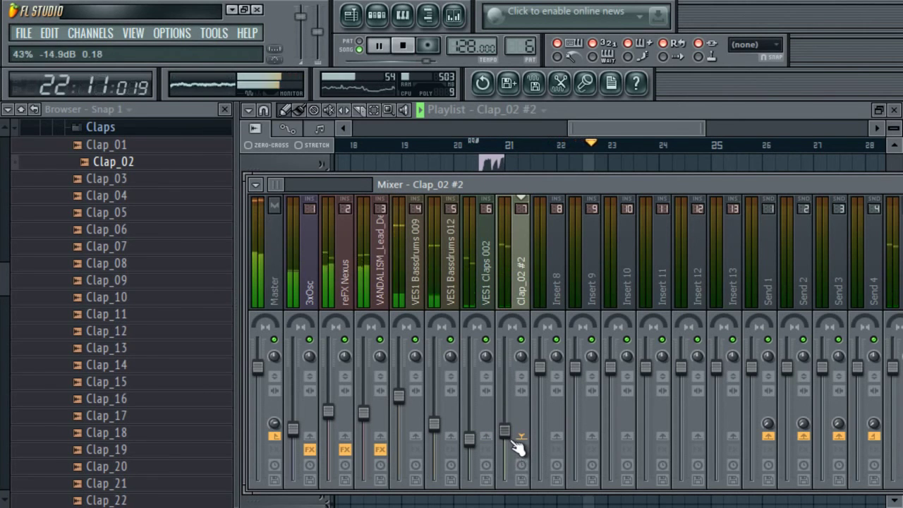
{"action": "scroll", "coordinate": [517, 448], "scroll_direction": "up", "scroll_amount": 1}
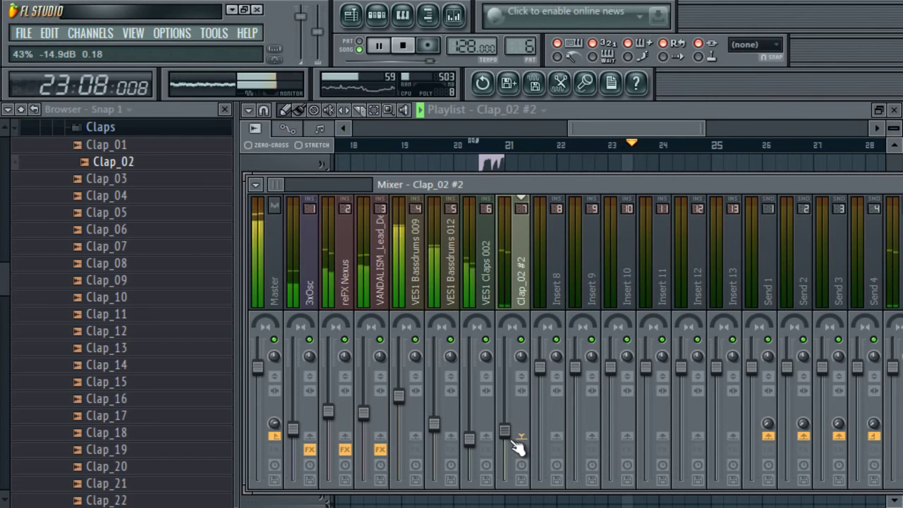
- Close the mixer, collapse the browser folders, and hide the browser
{"action": "left_click", "coordinate": [607, 127]}
{"action": "left_click", "coordinate": [34, 110]}
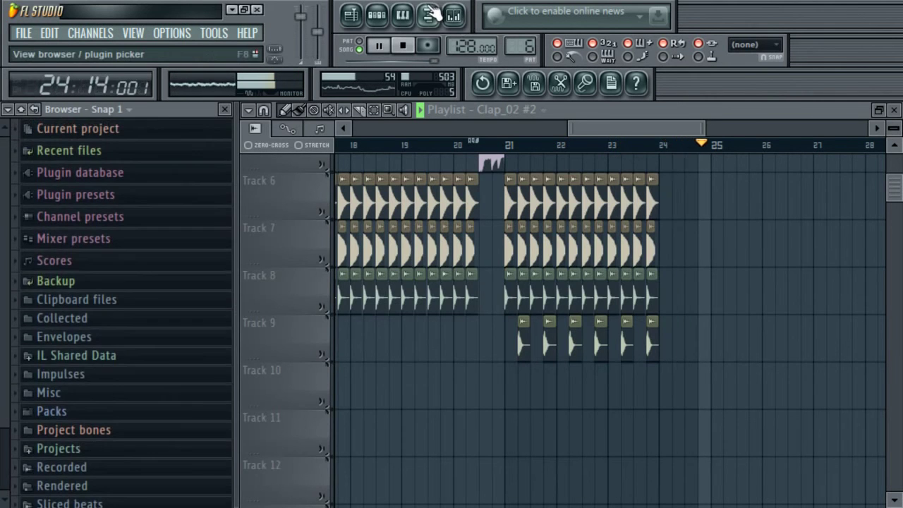
{"action": "left_click", "coordinate": [430, 15]}
- Select the long final note of the VANDALISM_Lead_Koala melody in Pattern 4 for copying
{"action": "left_click", "coordinate": [403, 46]}
{"action": "left_click_drag", "start_coordinate": [498, 141], "coordinate": [85, 150]}
{"action": "left_click", "coordinate": [404, 46]}
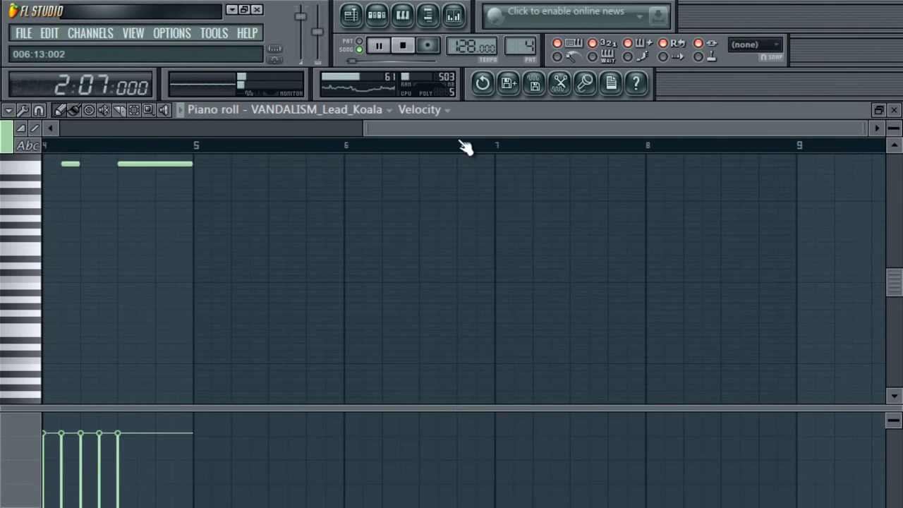
{"action": "left_click_drag", "start_coordinate": [455, 130], "coordinate": [414, 126]}
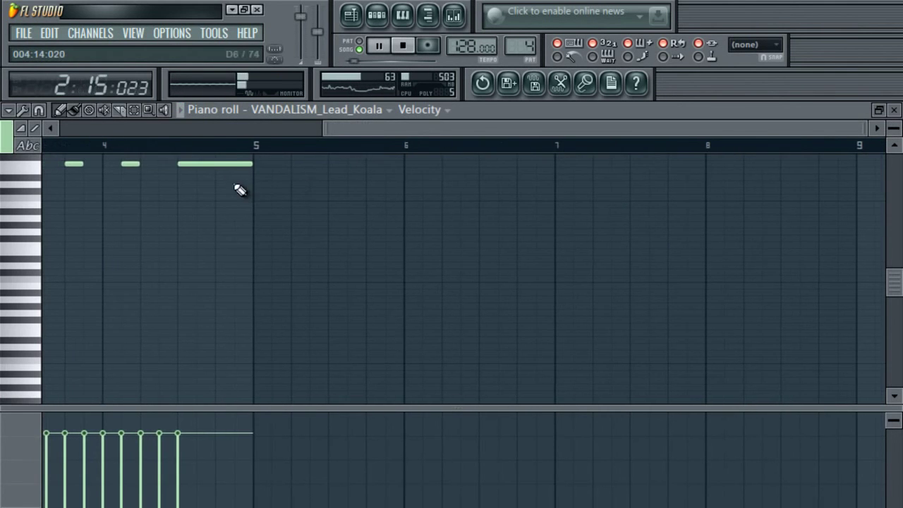
{"action": "left_click", "coordinate": [239, 163]}
- Switch to the Clap_02 pattern and clear the first step of the Clap_02 channel
{"action": "left_click", "coordinate": [381, 15]}
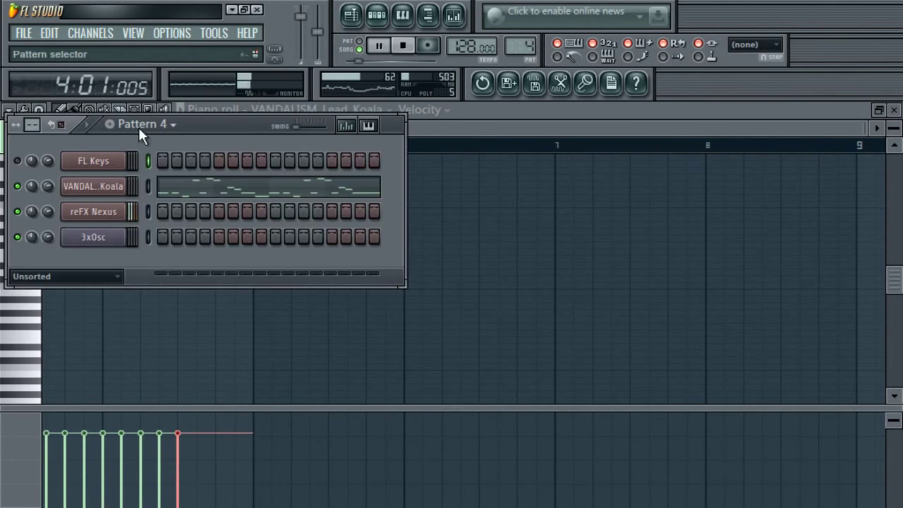
{"action": "left_click", "coordinate": [143, 127]}
{"action": "key", "text": "Escape"}
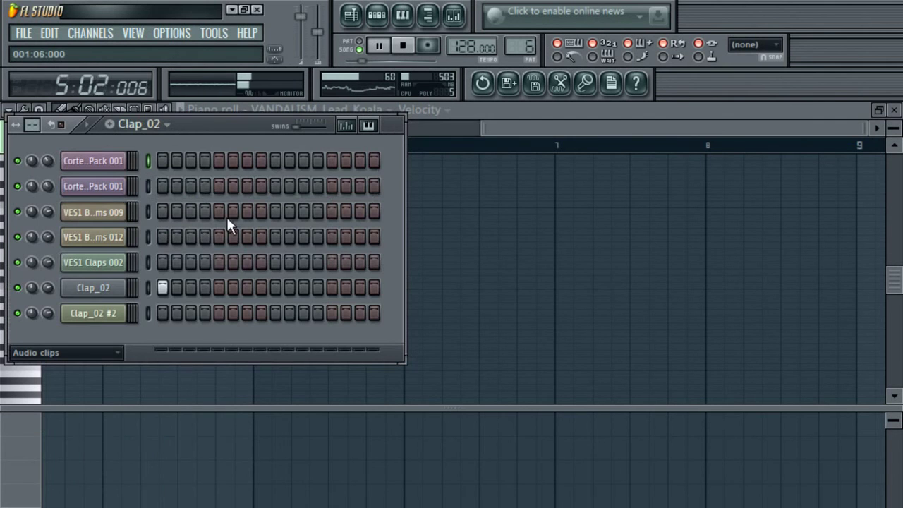
{"action": "left_click", "coordinate": [163, 287]}
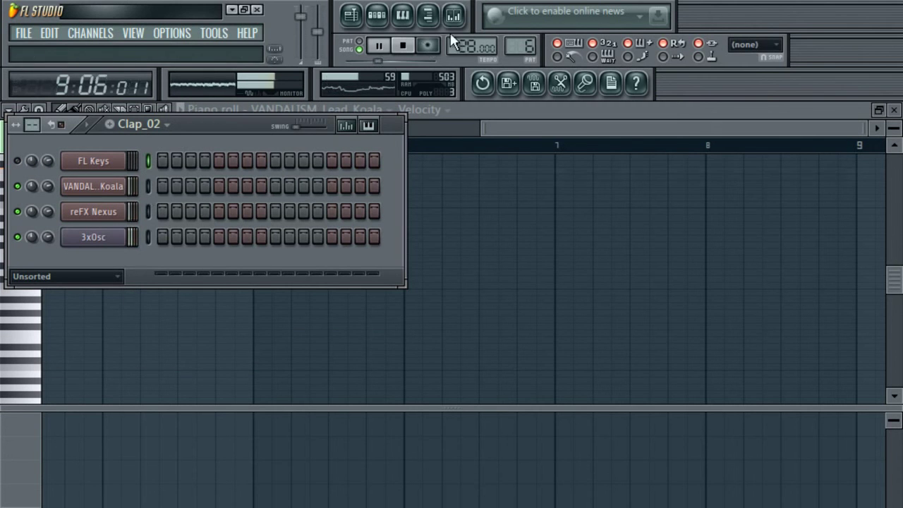
- In Pattern 7's VANDALISM_Lead_Koala piano roll, move the pasted note to the start of bar 1 and extend it to eight bars
{"action": "right_click", "coordinate": [134, 192]}
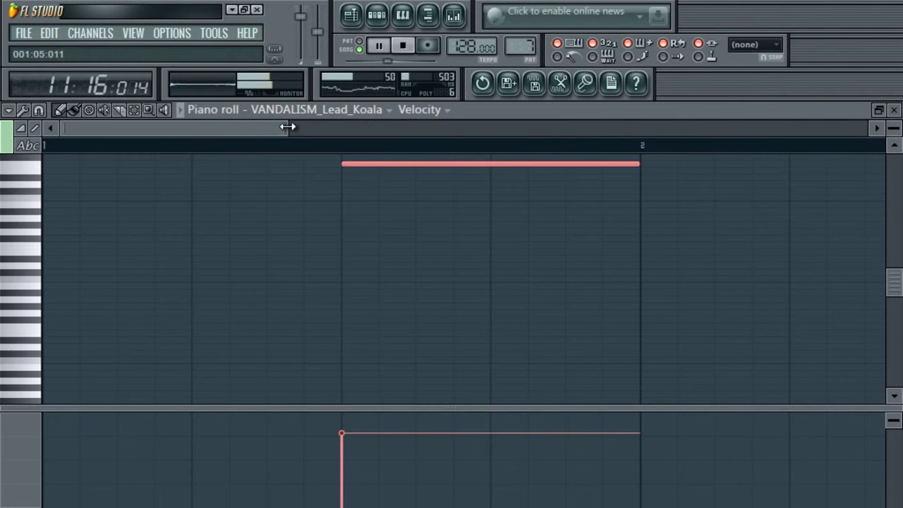
{"action": "left_click_drag", "start_coordinate": [287, 127], "coordinate": [819, 127]}
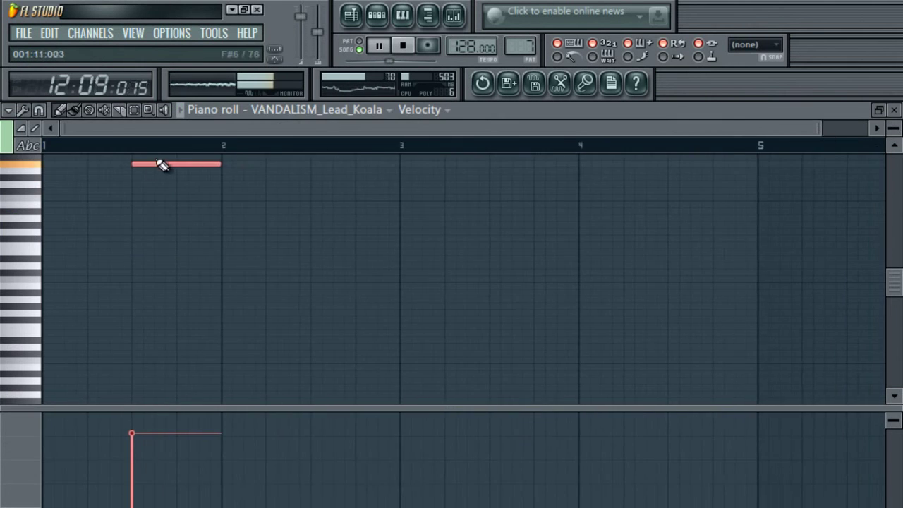
{"action": "left_click_drag", "start_coordinate": [161, 161], "coordinate": [48, 162]}
{"action": "left_click_drag", "start_coordinate": [128, 164], "coordinate": [753, 175]}
- Place Pattern 7 in the playlist on Track 7, starting at bar 25
{"action": "left_click", "coordinate": [348, 22]}
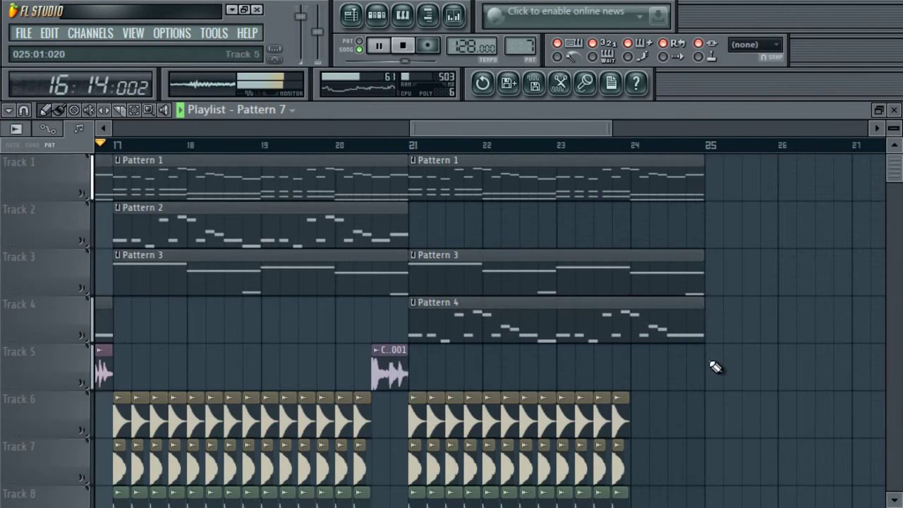
{"action": "left_click", "coordinate": [715, 407]}
{"action": "left_click_drag", "start_coordinate": [715, 407], "coordinate": [741, 475]}
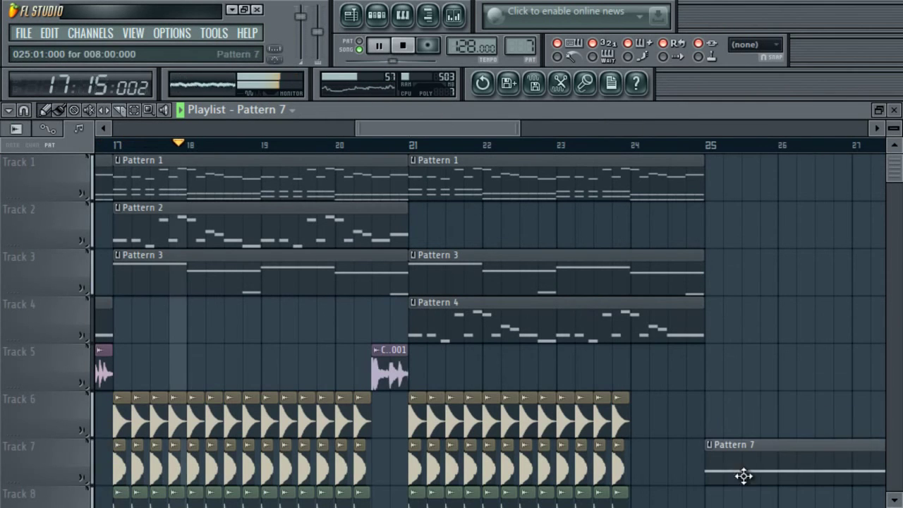
{"action": "left_click_drag", "start_coordinate": [479, 124], "coordinate": [601, 131]}
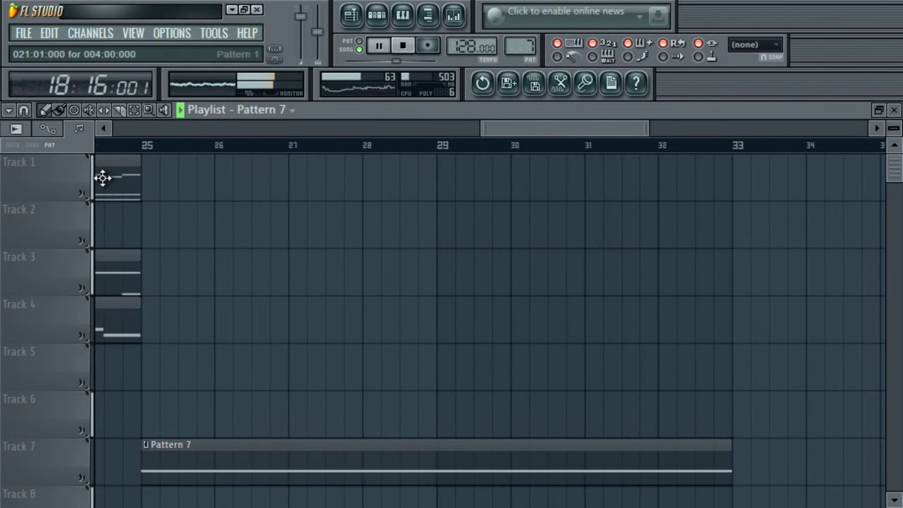
- Place a one-beat Pattern 1 clip at bar 25 on Track 1 and repeat it every half bar up to bar 30
{"action": "left_click", "coordinate": [150, 192]}
{"action": "left_click_drag", "start_coordinate": [433, 182], "coordinate": [156, 201]}
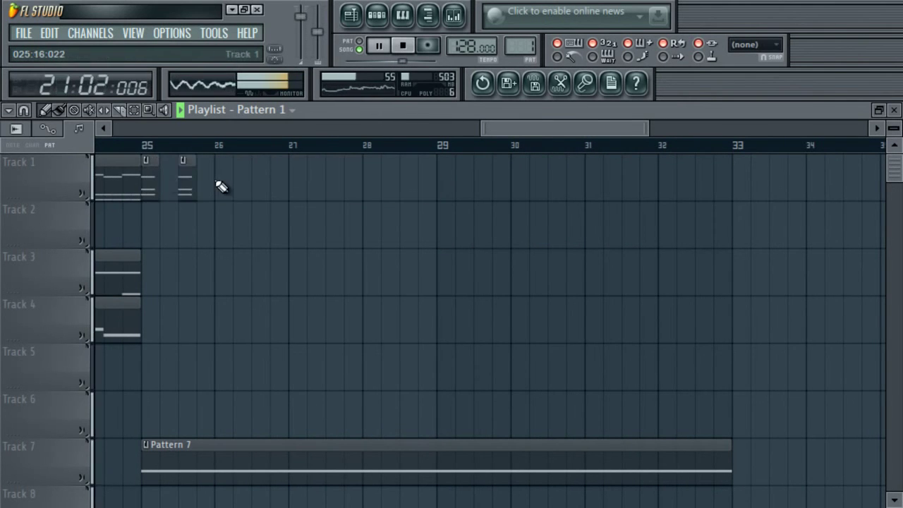
{"action": "left_click_drag", "start_coordinate": [522, 134], "coordinate": [475, 161]}
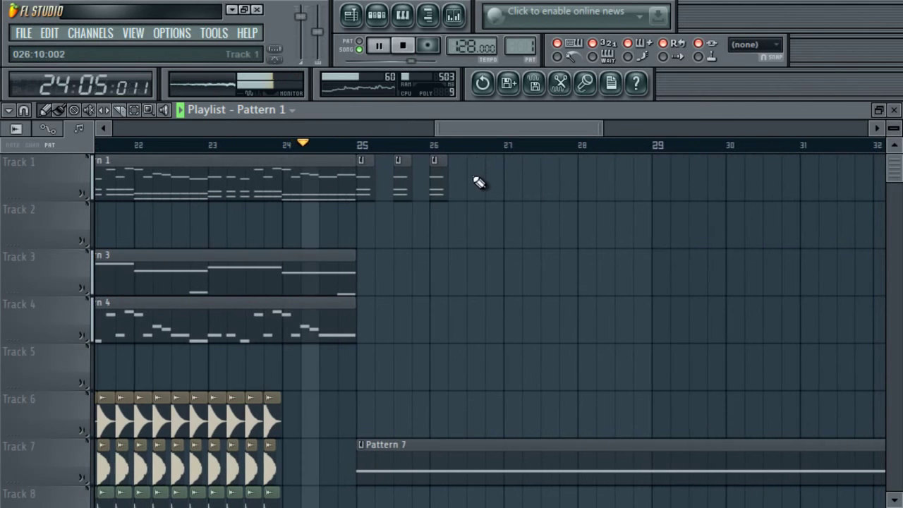
{"action": "left_click", "coordinate": [511, 176]}
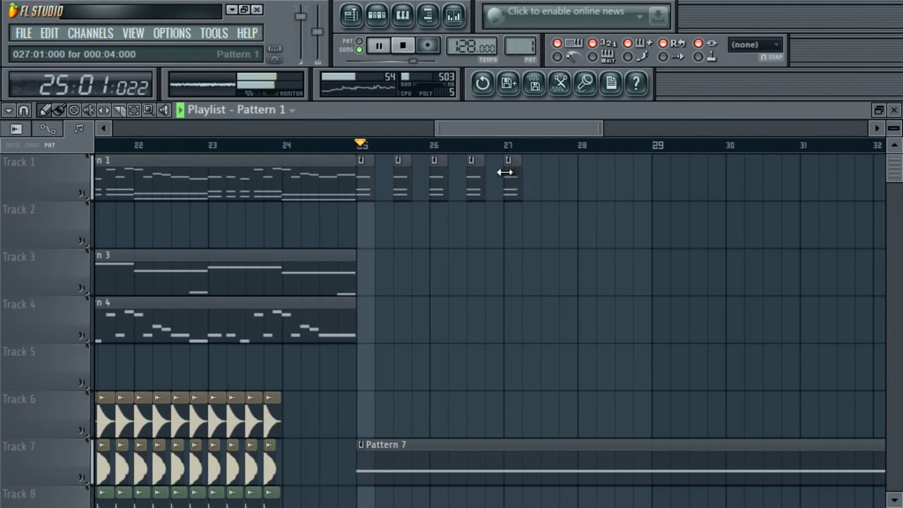
{"action": "left_click", "coordinate": [545, 178]}
{"action": "left_click", "coordinate": [584, 180]}
{"action": "left_click", "coordinate": [627, 180]}
{"action": "left_click", "coordinate": [656, 181]}
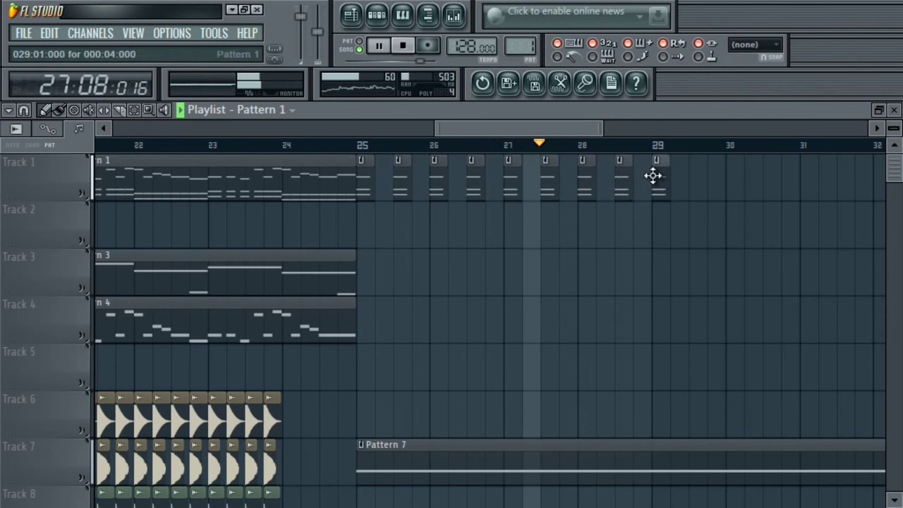
{"action": "left_click", "coordinate": [692, 178]}
{"action": "left_click", "coordinate": [739, 187]}
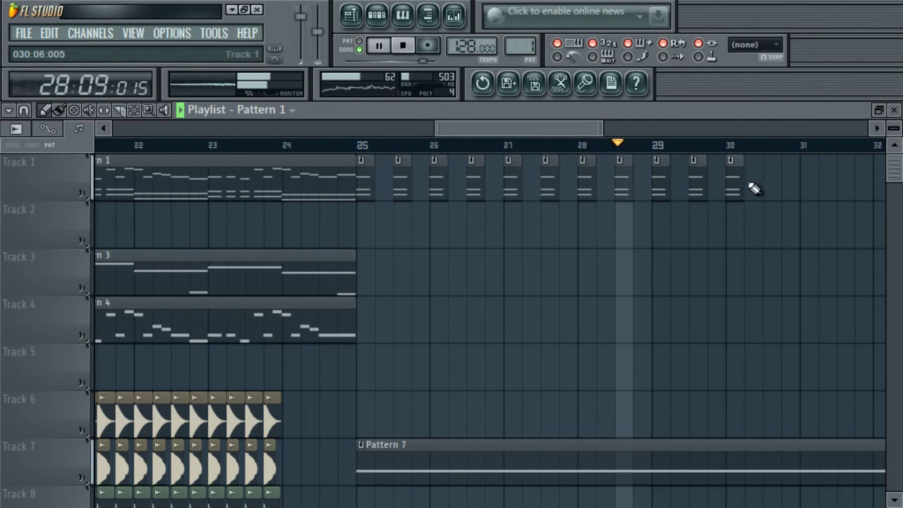
- Add Pattern 1 clips on every beat of bars 29 and 30 and at the start of bar 31, and stop playback
{"action": "left_click", "coordinate": [759, 185]}
{"action": "left_click", "coordinate": [767, 182]}
{"action": "left_click", "coordinate": [788, 184]}
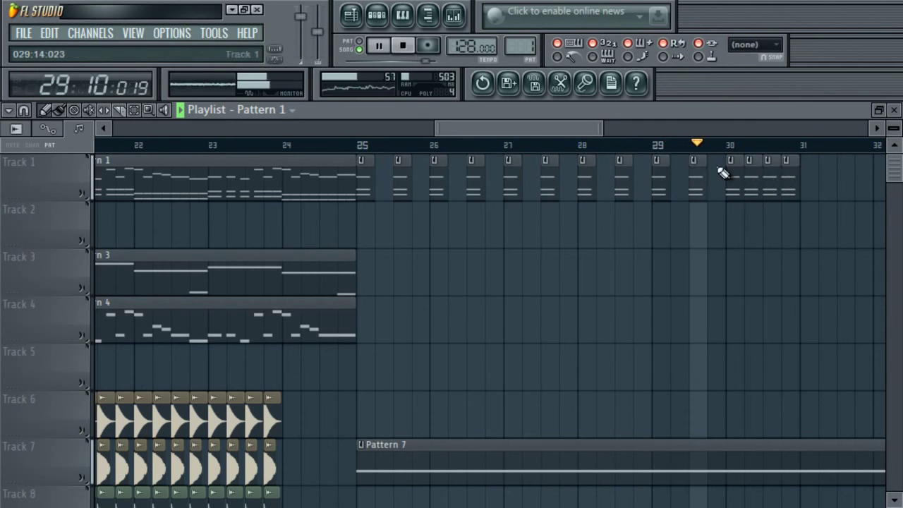
{"action": "left_click_drag", "start_coordinate": [560, 129], "coordinate": [544, 157]}
{"action": "left_click", "coordinate": [536, 180]}
{"action": "key", "text": "space"}
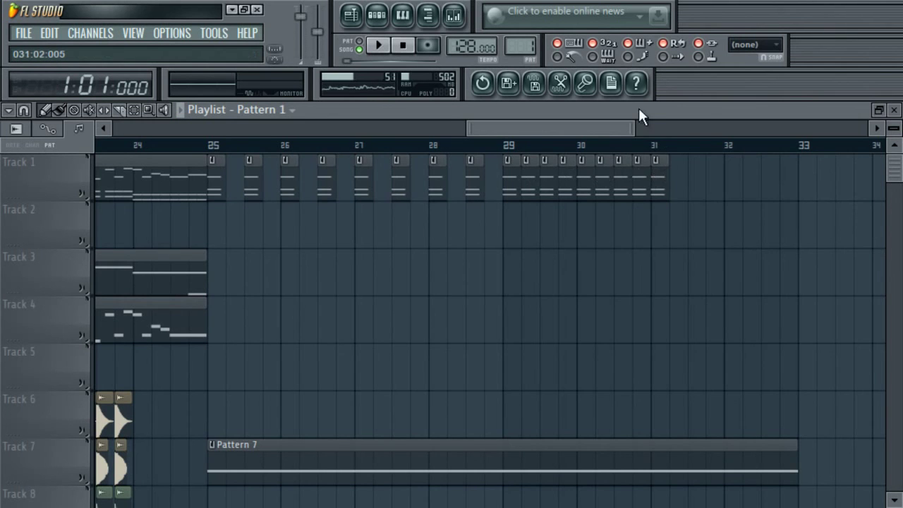
- Fill bar 31 on Track 1 with half-beat Pattern 1 clips and duplicate them into bar 32
{"action": "left_click_drag", "start_coordinate": [628, 129], "coordinate": [594, 138]}
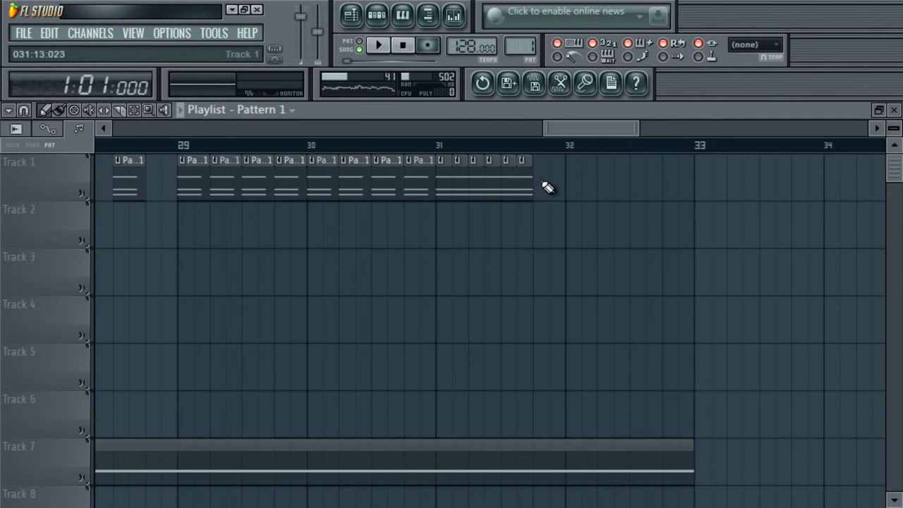
{"action": "left_click_drag", "start_coordinate": [553, 182], "coordinate": [444, 196]}
{"action": "mouse_move", "coordinate": [628, 127]}
{"action": "left_mouse_down"}
{"action": "mouse_move", "coordinate": [580, 135]}
{"action": "mouse_move", "coordinate": [632, 134]}
{"action": "mouse_move", "coordinate": [599, 134]}
{"action": "mouse_move", "coordinate": [613, 135]}
{"action": "left_mouse_up"}
{"action": "key", "text": "ctrl+b"}
{"action": "left_click_drag", "start_coordinate": [604, 170], "coordinate": [400, 175]}
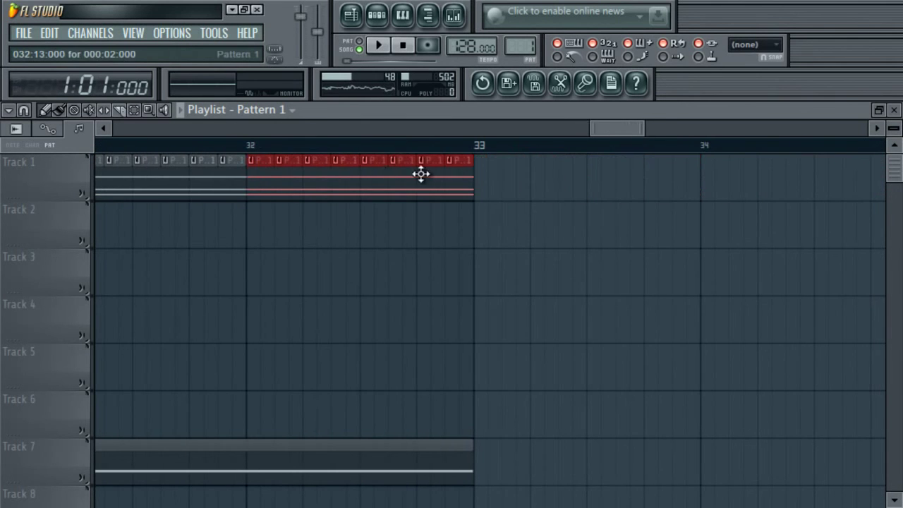
- Shorten the bar 32 Pattern 1 clips to one step each and duplicate them into the gaps up to bar 33
{"action": "left_click_drag", "start_coordinate": [469, 173], "coordinate": [457, 174]}
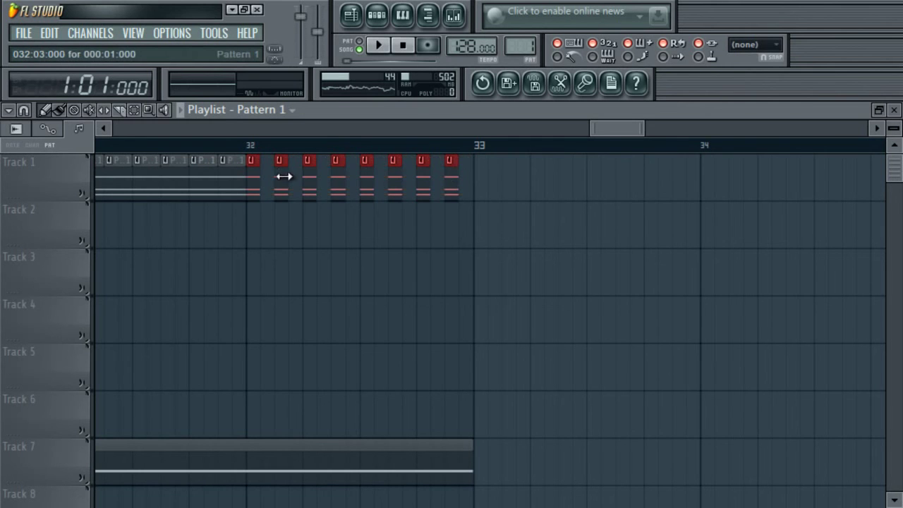
{"action": "left_click_drag", "start_coordinate": [254, 185], "coordinate": [270, 190]}
{"action": "left_click_drag", "start_coordinate": [643, 130], "coordinate": [565, 128]}
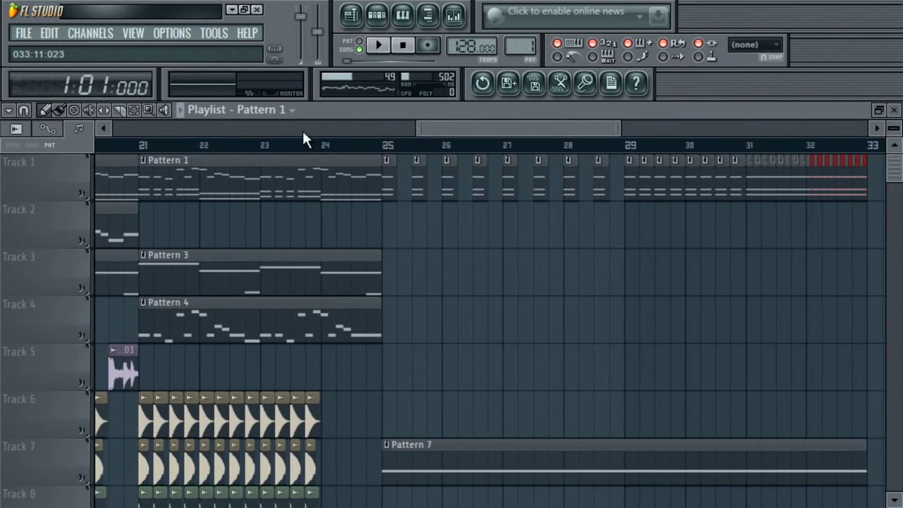
- Play the transition into the new build-up from bar 24
{"action": "left_click", "coordinate": [323, 146]}
{"action": "key", "text": "space"}
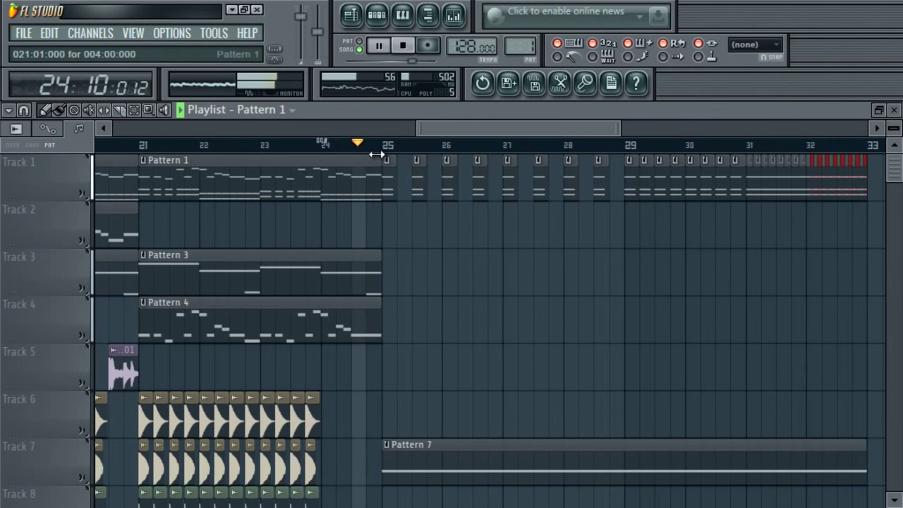
{"action": "left_click_drag", "start_coordinate": [465, 129], "coordinate": [473, 129]}
- Select the build-up's time range from bar 25 to bar 33 and open the step sequencer
{"action": "left_click", "coordinate": [135, 110]}
{"action": "mouse_move", "coordinate": [369, 146]}
{"action": "left_mouse_down"}
{"action": "mouse_move", "coordinate": [544, 164]}
{"action": "mouse_move", "coordinate": [836, 167]}
{"action": "left_mouse_up"}
{"action": "left_click", "coordinate": [46, 111]}
{"action": "key", "text": "F6"}
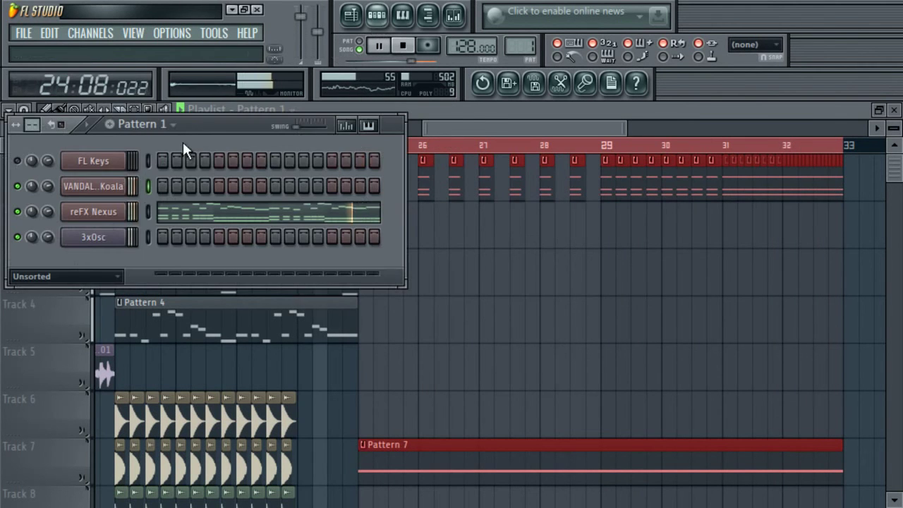
- Create a channel pitch automation clip for the reFX Nexus channel from bar 25 to bar 33
{"action": "left_click", "coordinate": [110, 218]}
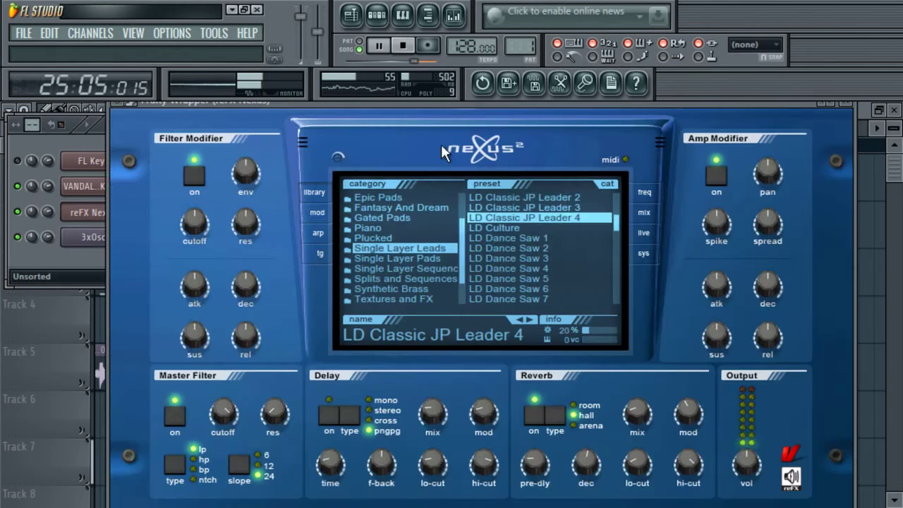
{"action": "left_click", "coordinate": [850, 107]}
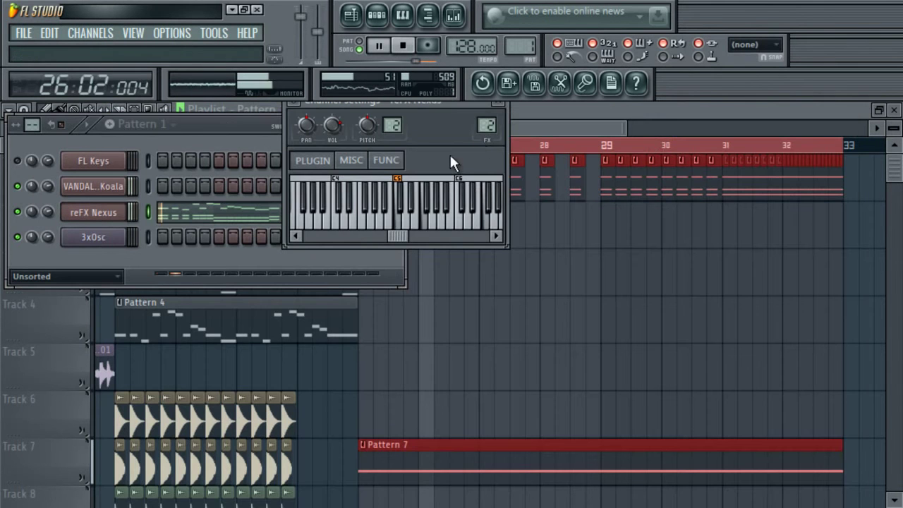
{"action": "right_click", "coordinate": [375, 125]}
{"action": "left_click", "coordinate": [445, 227]}
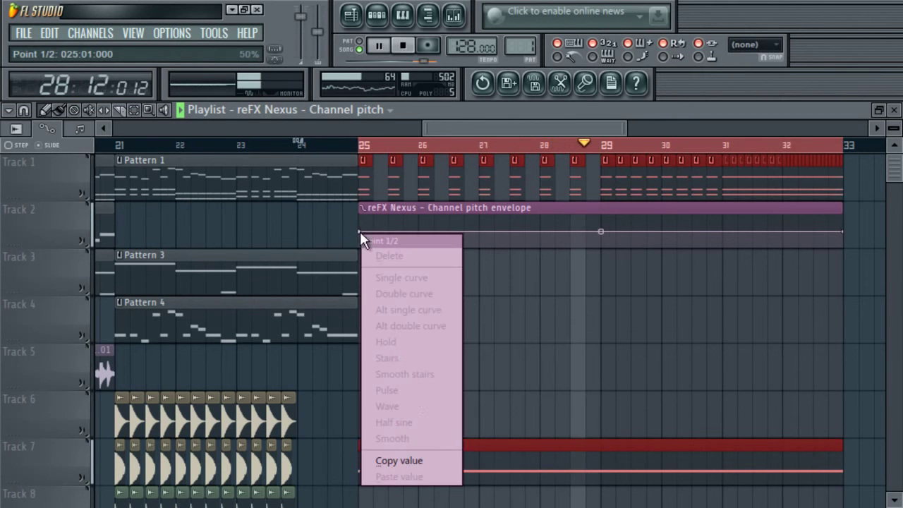
- Add a point at bar 29 holding the Nexus pitch envelope at its 50% start value, and curve the envelope upward to bar 33
{"action": "right_click", "coordinate": [358, 233]}
{"action": "left_click", "coordinate": [415, 461]}
{"action": "right_click", "coordinate": [602, 244]}
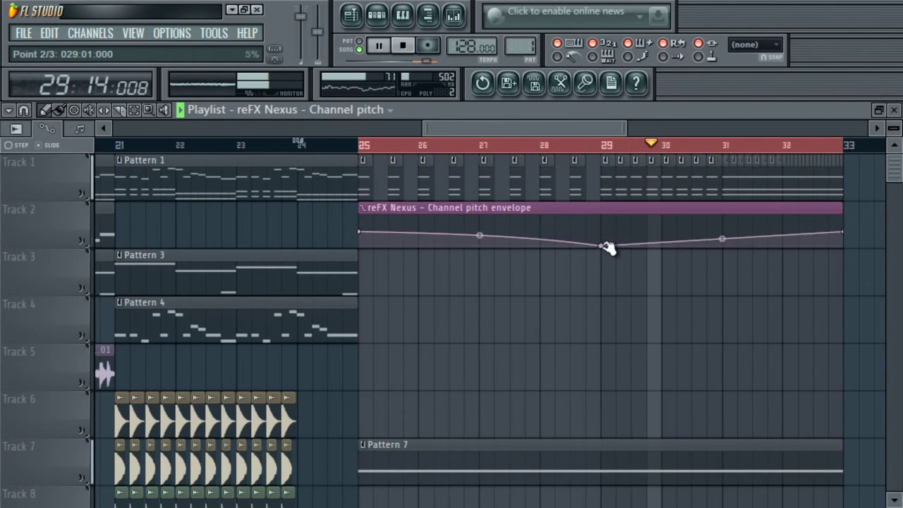
{"action": "right_click", "coordinate": [603, 242]}
{"action": "left_click", "coordinate": [647, 484]}
{"action": "key", "text": "space"}
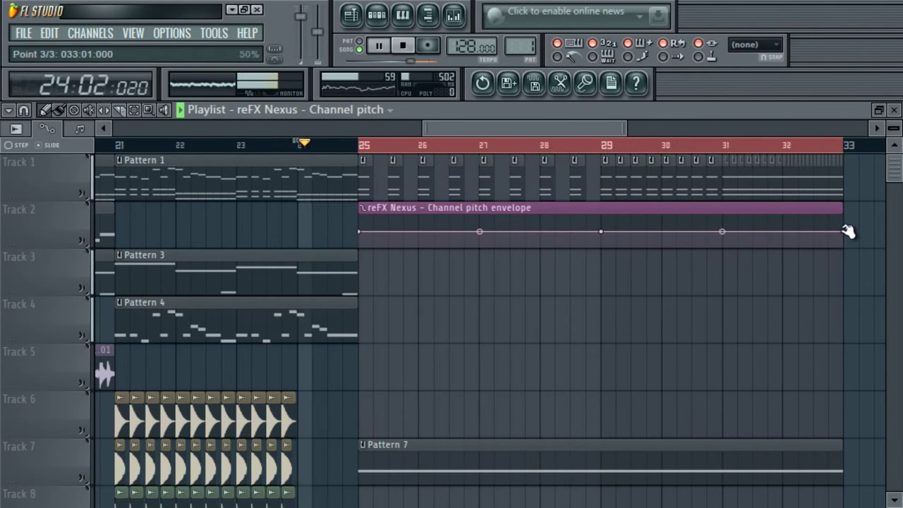
{"action": "left_click_drag", "start_coordinate": [846, 231], "coordinate": [844, 215]}
{"action": "left_click_drag", "start_coordinate": [722, 224], "coordinate": [733, 239]}
- Move the pitch bend wheel of VANDALISM_Lead_Koala and create an automation clip for it from bar 25 to bar 33
{"action": "key", "text": "F6"}
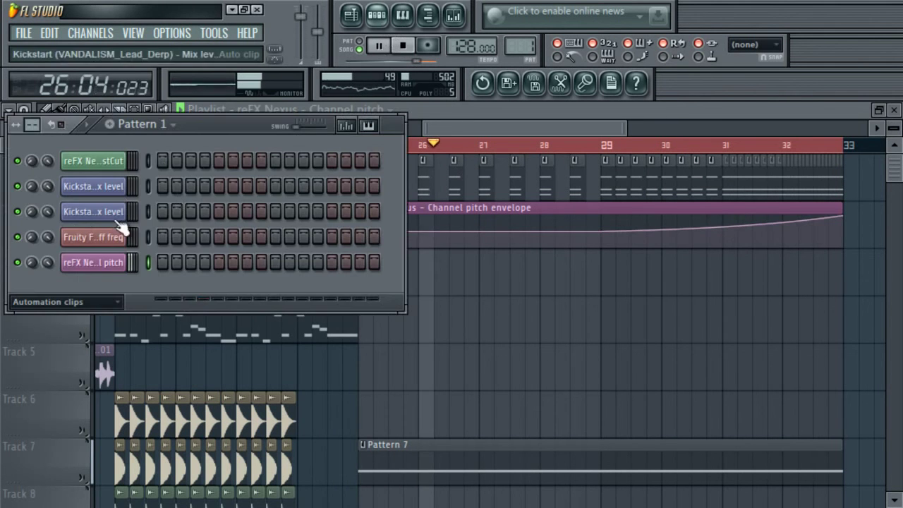
{"action": "left_click", "coordinate": [103, 300]}
{"action": "left_click", "coordinate": [71, 371]}
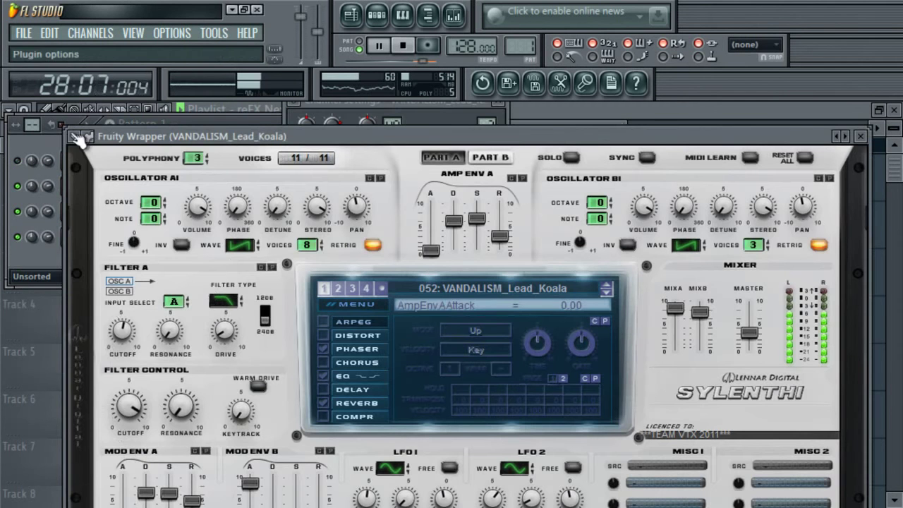
{"action": "left_click", "coordinate": [78, 138]}
{"action": "left_click", "coordinate": [116, 410]}
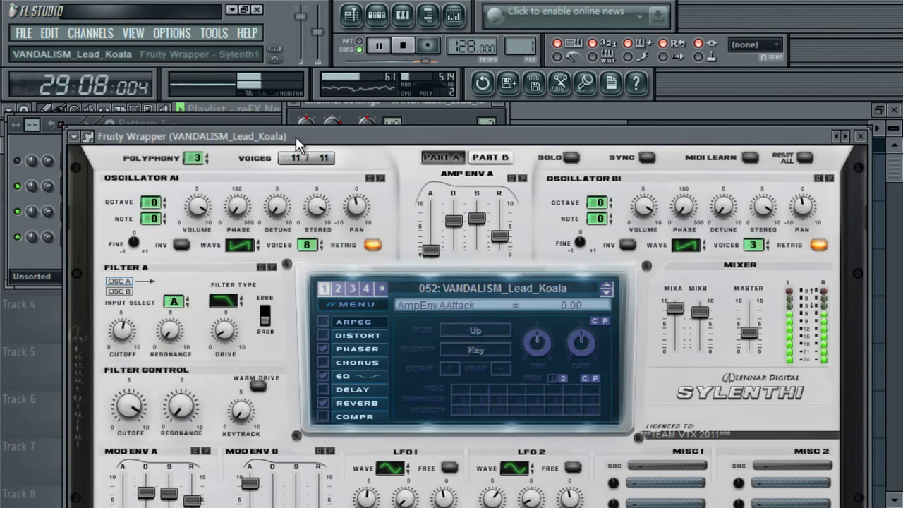
{"action": "left_click_drag", "start_coordinate": [295, 136], "coordinate": [299, 0]}
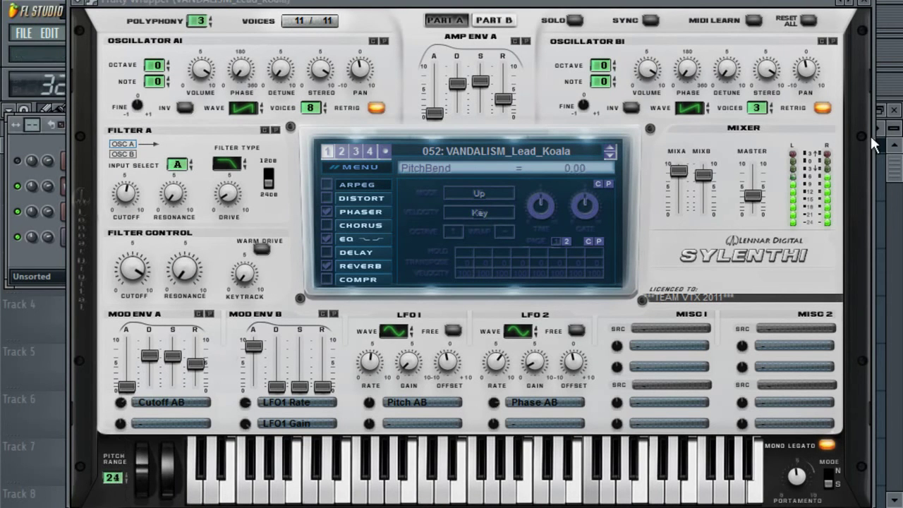
{"action": "left_click", "coordinate": [897, 153]}
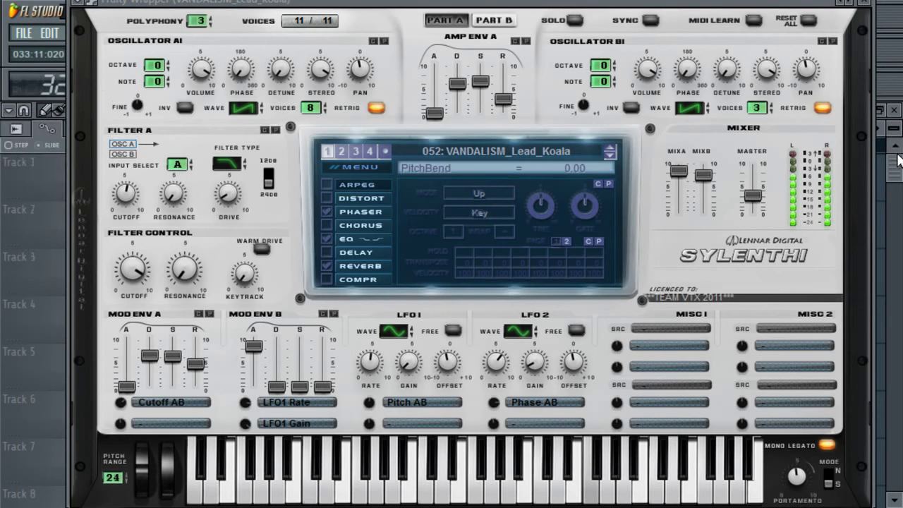
{"action": "left_click", "coordinate": [865, 3]}
{"action": "left_click", "coordinate": [214, 33]}
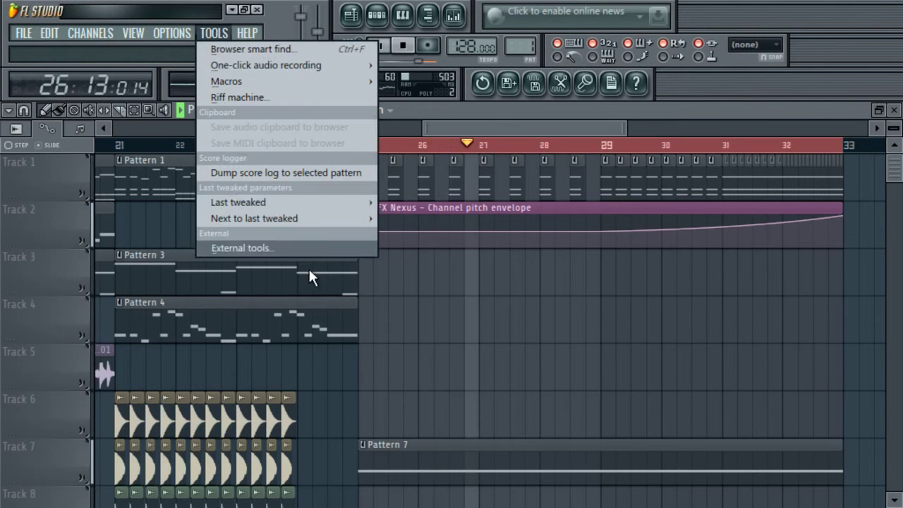
{"action": "mouse_move", "coordinate": [337, 202]}
{"action": "left_click", "coordinate": [461, 284]}
- Add a point at bar 29 holding the PitchBend envelope at 50%, and ramp it up to 100% at bar 33
{"action": "left_click_drag", "start_coordinate": [603, 275], "coordinate": [600, 268]}
{"action": "right_click", "coordinate": [602, 265]}
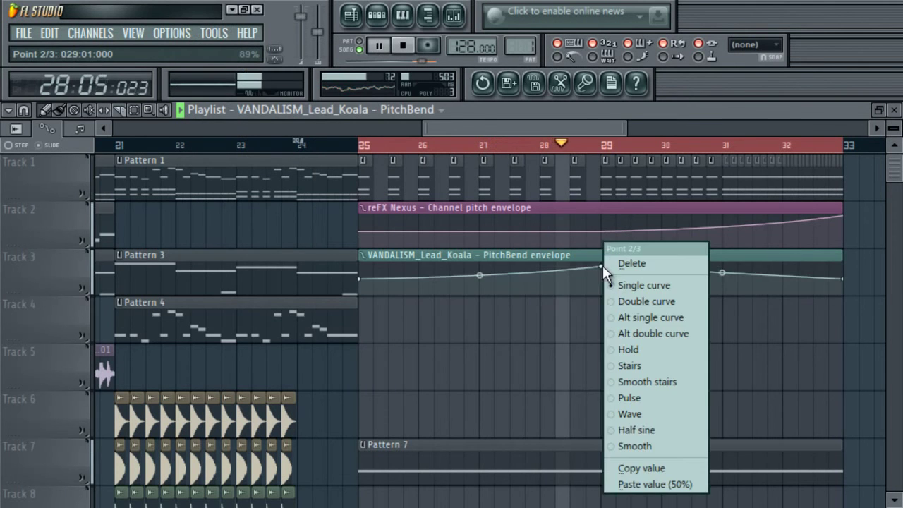
{"action": "left_click", "coordinate": [642, 485]}
{"action": "left_click_drag", "start_coordinate": [844, 280], "coordinate": [851, 262]}
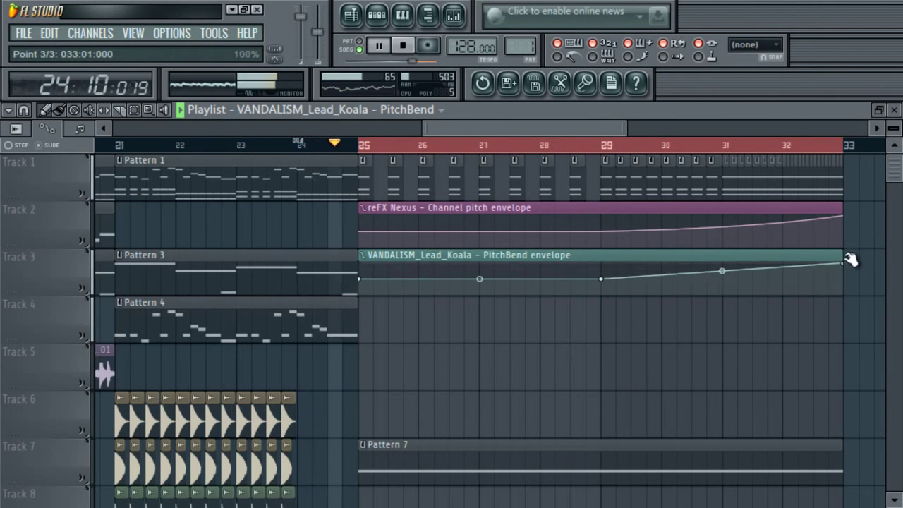
{"action": "mouse_move", "coordinate": [720, 269]}
{"action": "left_mouse_down"}
{"action": "mouse_move", "coordinate": [732, 296]}
{"action": "mouse_move", "coordinate": [721, 271]}
{"action": "left_mouse_up"}
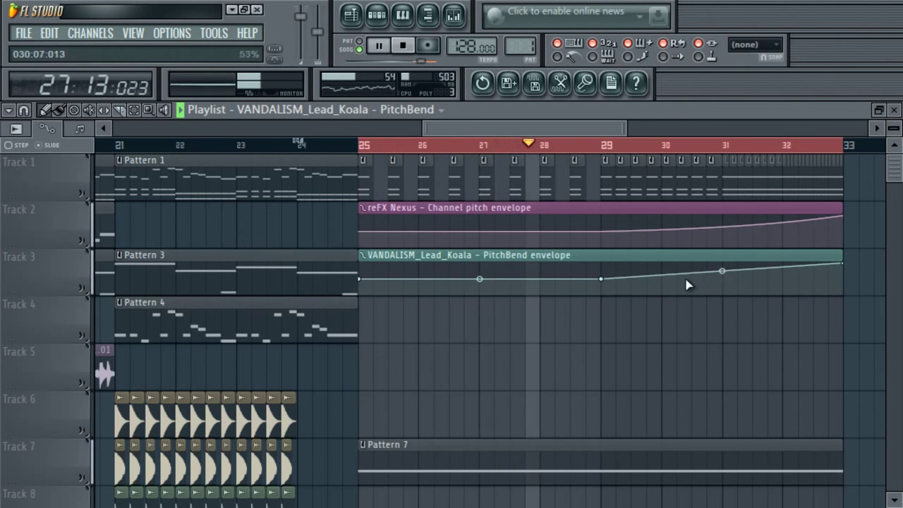
{"action": "left_click", "coordinate": [722, 227]}
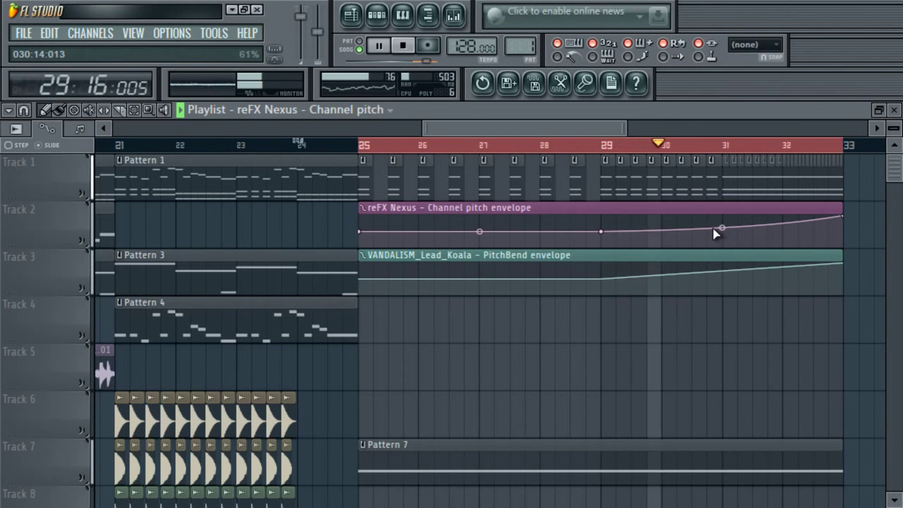
- Extend the Kickstart (VANDALISM_Lead_Derp) Mix level envelope to bar 26 on Track 10, dropping its level at bar 25
{"action": "left_click_drag", "start_coordinate": [624, 128], "coordinate": [505, 129]}
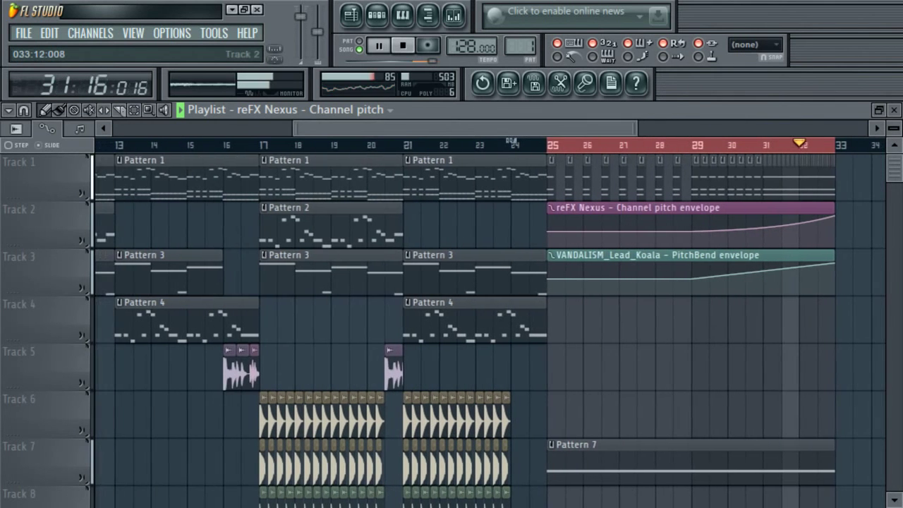
{"action": "left_click_drag", "start_coordinate": [893, 169], "coordinate": [896, 174]}
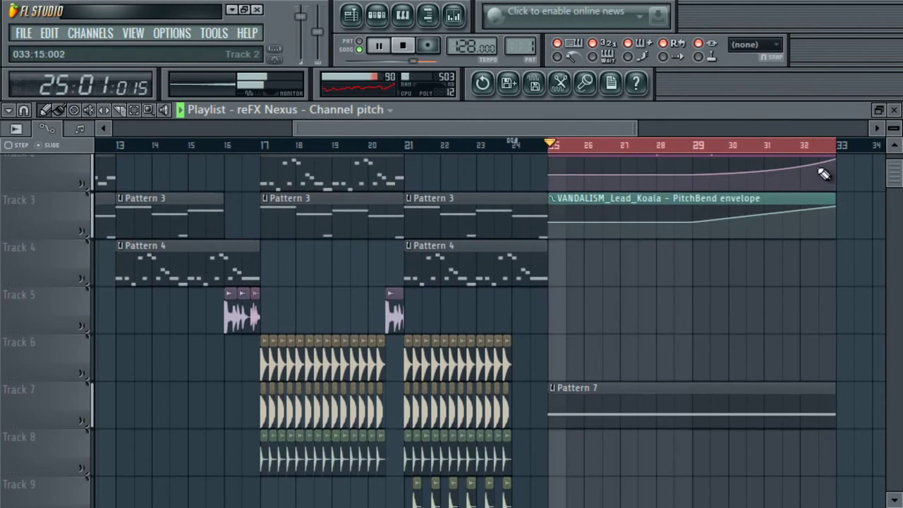
{"action": "left_click_drag", "start_coordinate": [556, 131], "coordinate": [444, 143]}
{"action": "left_click_drag", "start_coordinate": [231, 251], "coordinate": [838, 464]}
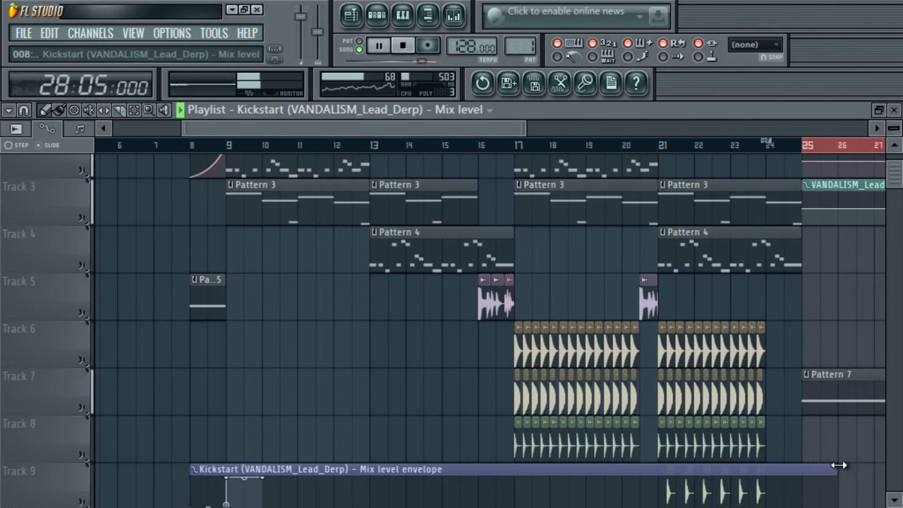
{"action": "scroll", "coordinate": [811, 303], "scroll_direction": "down", "scroll_amount": 4}
{"action": "left_click_drag", "start_coordinate": [797, 280], "coordinate": [802, 326]}
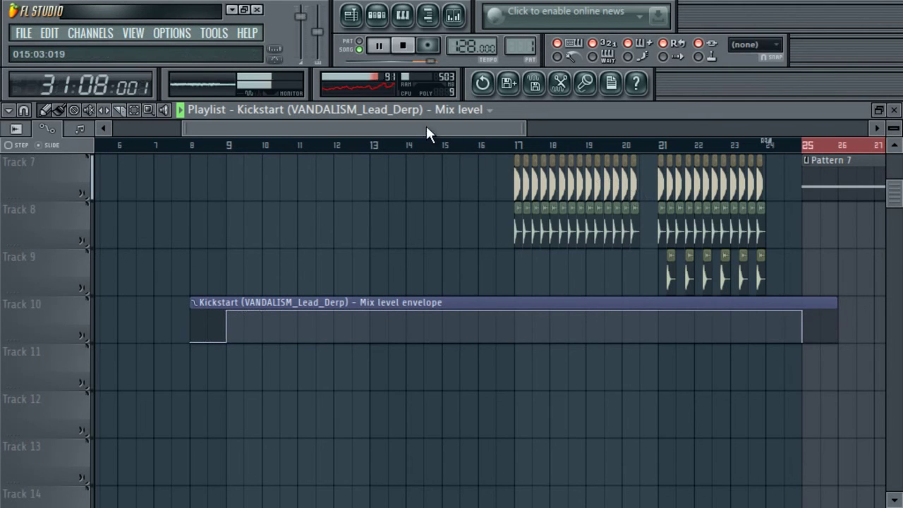
- Clear the time selection over the build-up and play the whole arrangement from bar 1
{"action": "left_click_drag", "start_coordinate": [896, 200], "coordinate": [655, 137]}
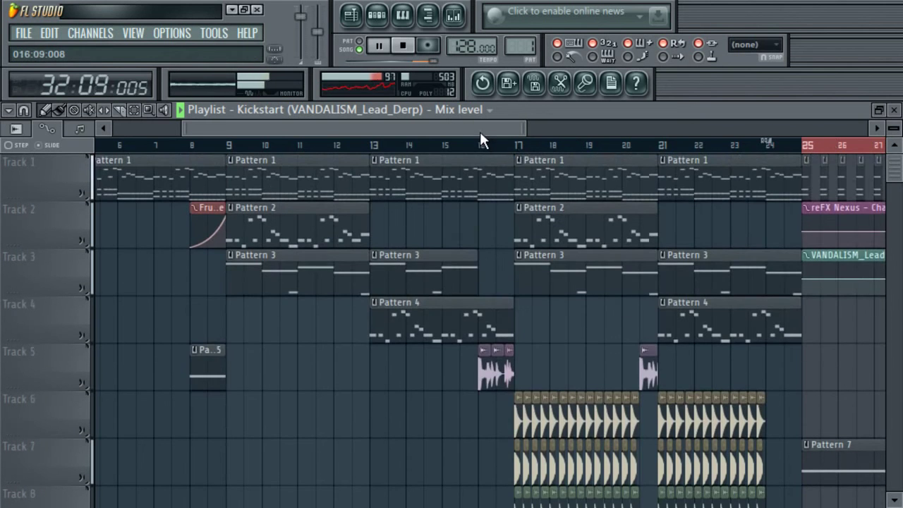
{"action": "left_click_drag", "start_coordinate": [483, 133], "coordinate": [397, 133]}
{"action": "left_click_drag", "start_coordinate": [455, 129], "coordinate": [678, 143]}
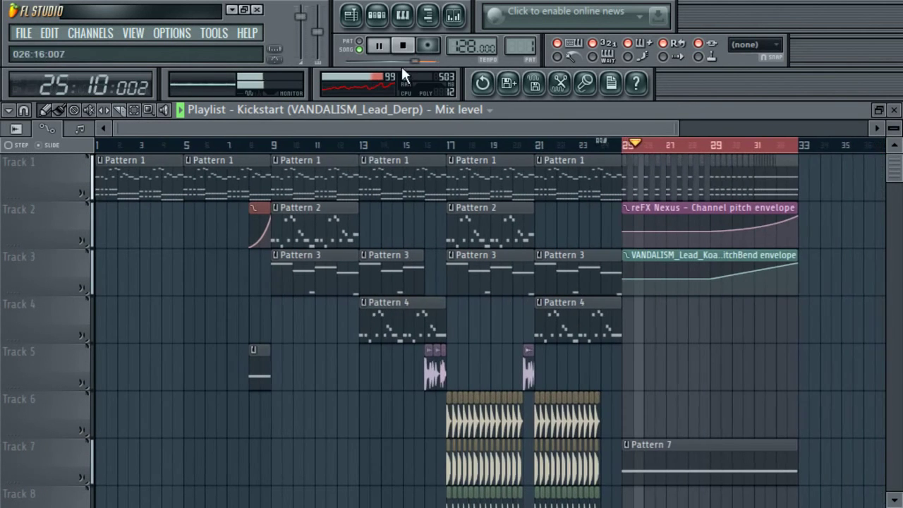
{"action": "left_click", "coordinate": [694, 143]}
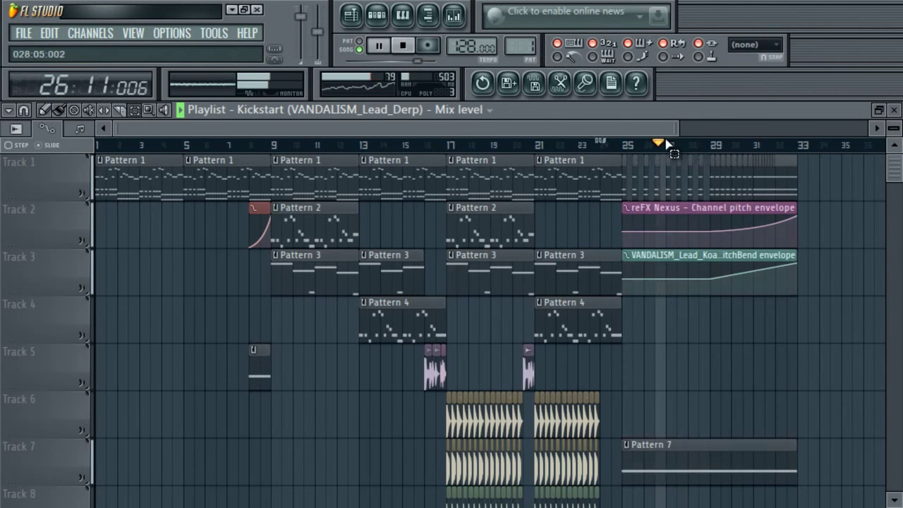
{"action": "left_click", "coordinate": [402, 55]}
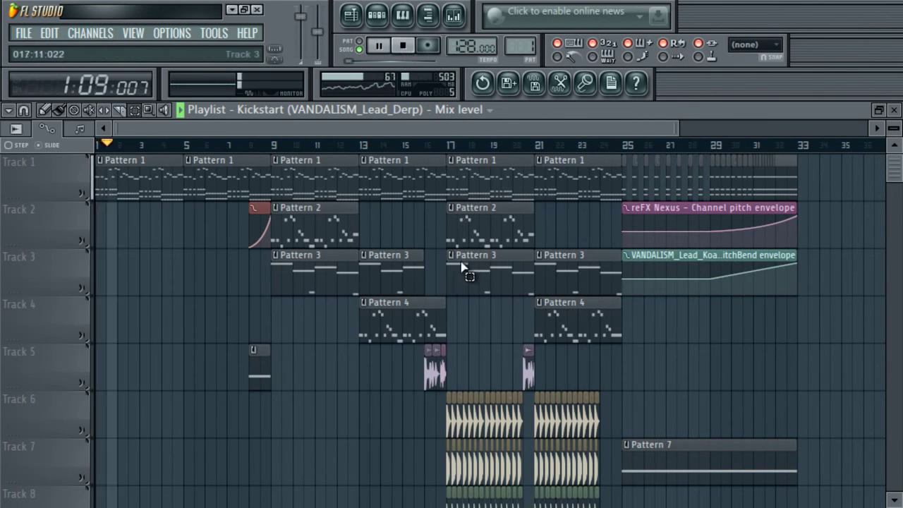
{"action": "left_click_drag", "start_coordinate": [675, 131], "coordinate": [486, 145]}
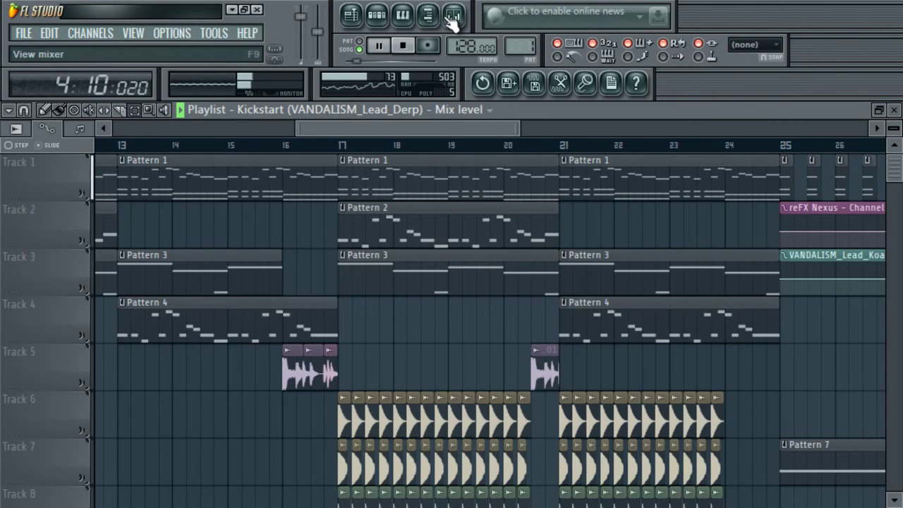
{"action": "left_click", "coordinate": [449, 17]}
{"action": "left_click", "coordinate": [453, 16]}
{"action": "left_click", "coordinate": [377, 15]}
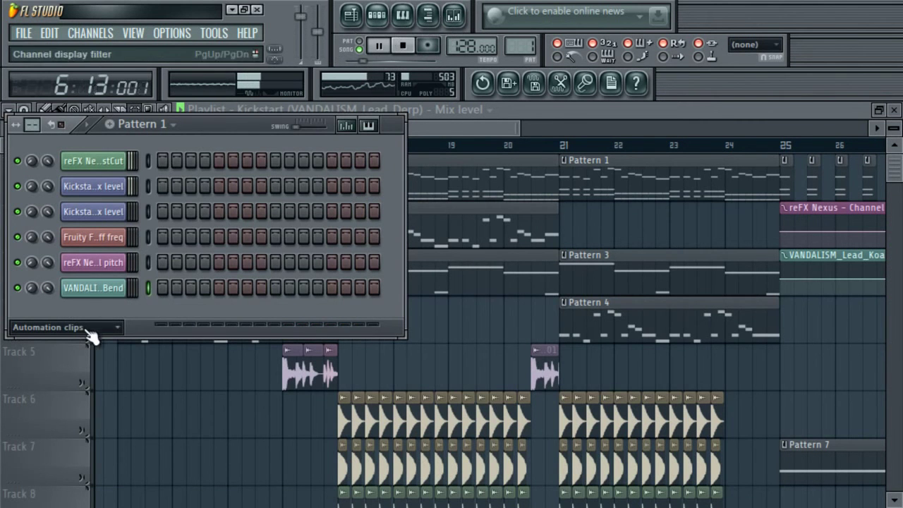
{"action": "left_click", "coordinate": [87, 330]}
{"action": "left_click", "coordinate": [66, 398]}
{"action": "left_click", "coordinate": [377, 16]}
- Browse the sample library to the "ID - Dirty Beatt Ft Faku Mix" folder inside "Flp's Remarke's"
{"action": "left_click", "coordinate": [428, 16]}
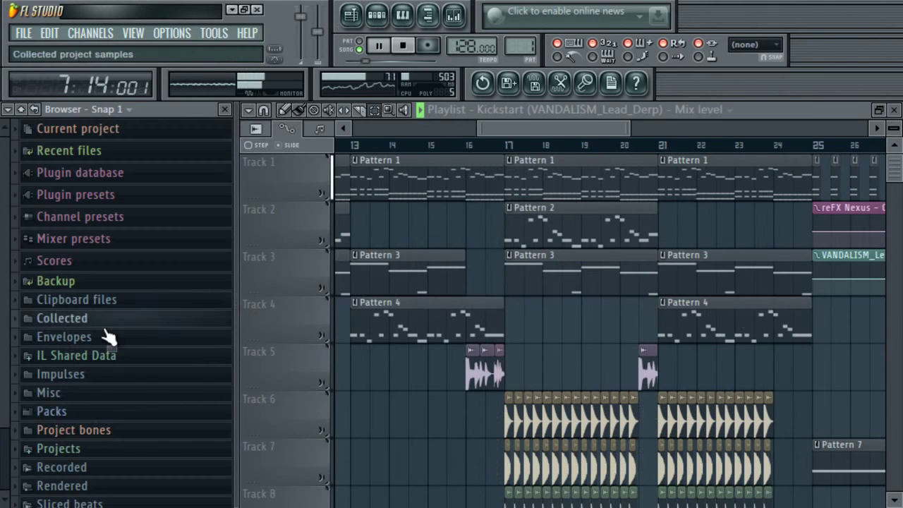
{"action": "left_click", "coordinate": [61, 411]}
{"action": "left_click", "coordinate": [71, 419]}
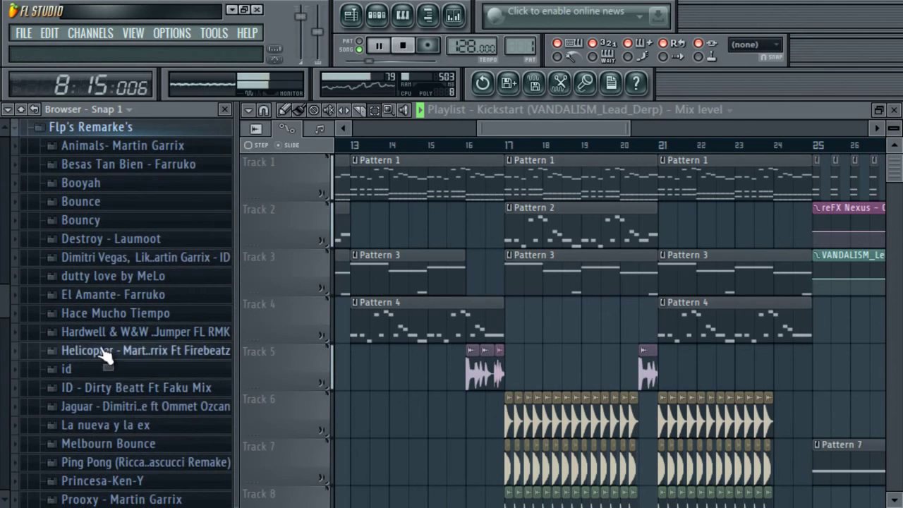
{"action": "left_click", "coordinate": [134, 389]}
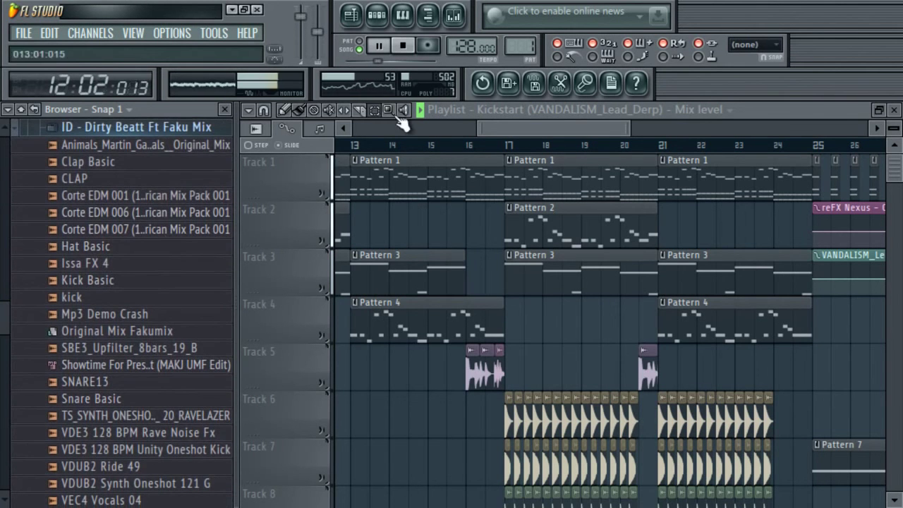
- Place the Corte EDM 007 sample on Track 6 and line it up just before bar 16, beneath the Track 5 cuts
{"action": "left_click_drag", "start_coordinate": [572, 125], "coordinate": [560, 124]}
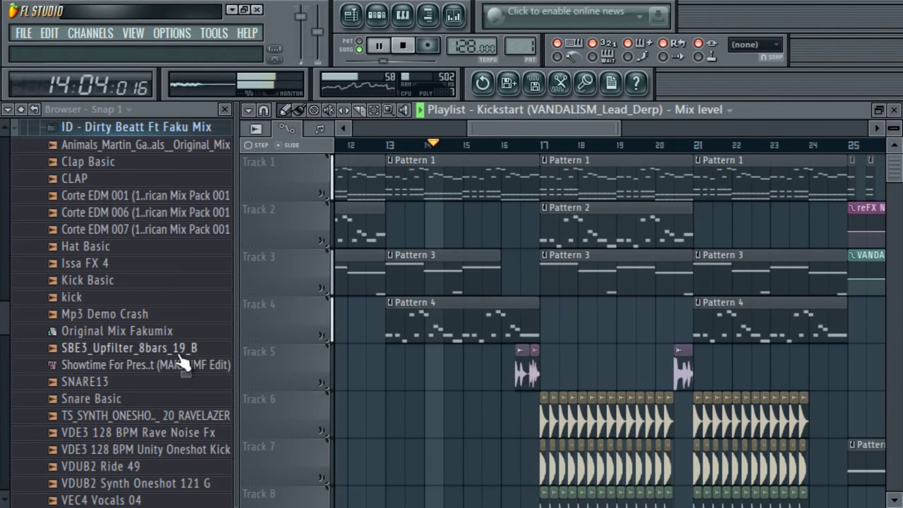
{"action": "left_click_drag", "start_coordinate": [180, 235], "coordinate": [503, 424]}
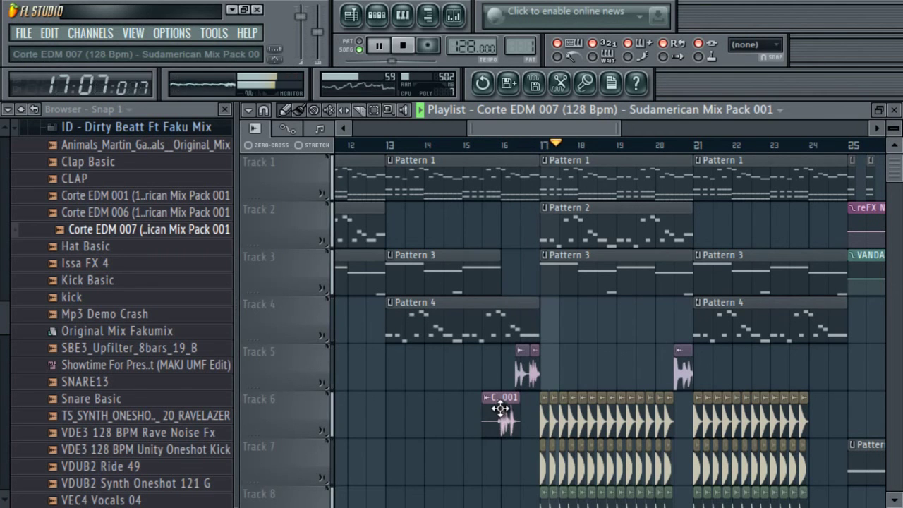
{"action": "left_click_drag", "start_coordinate": [622, 124], "coordinate": [529, 138]}
{"action": "left_click_drag", "start_coordinate": [534, 404], "coordinate": [569, 415]}
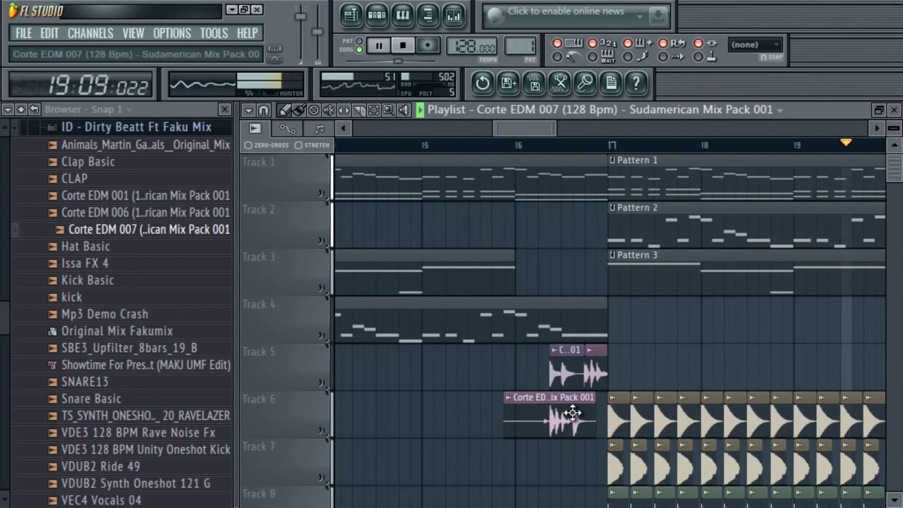
- Move the Corte EDM 001 clip on Track 5 to bar 16 and trim both ends of the Corte EDM 007 clip on Track 6
{"action": "left_click_drag", "start_coordinate": [568, 355], "coordinate": [532, 354]}
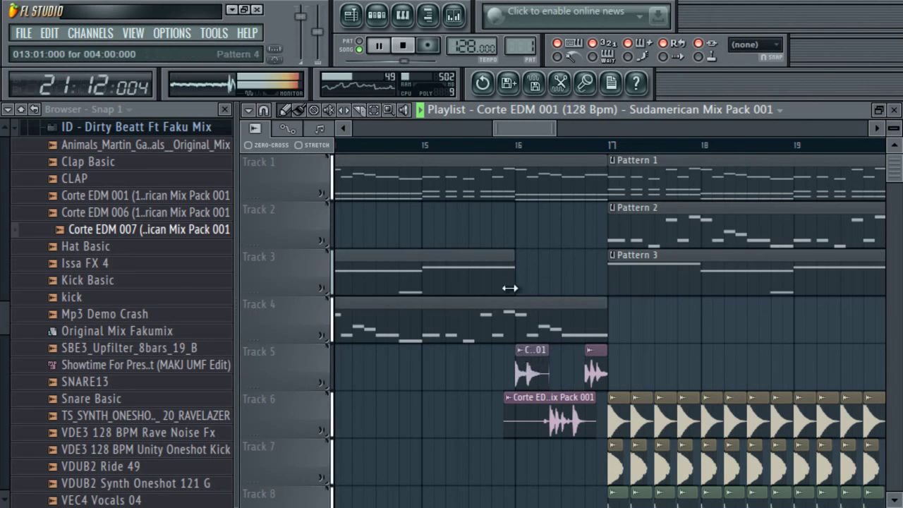
{"action": "double_click", "coordinate": [567, 407]}
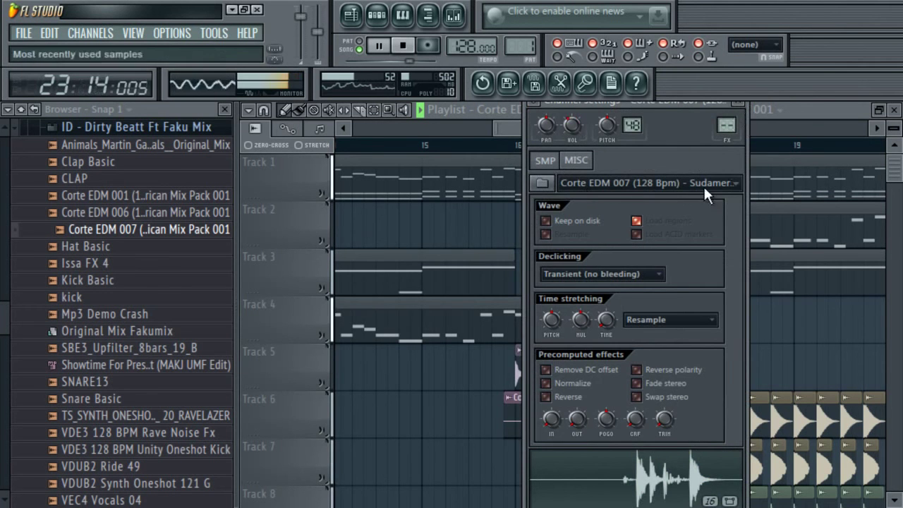
{"action": "left_click", "coordinate": [737, 103]}
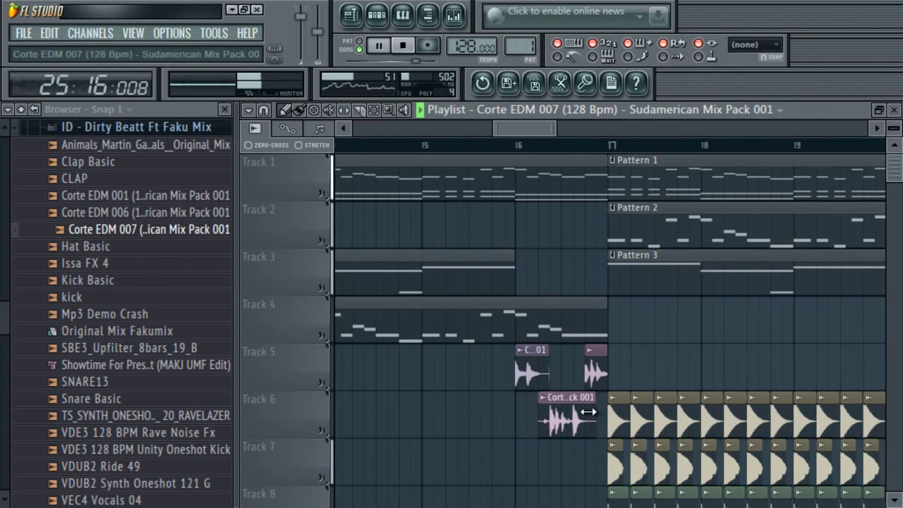
{"action": "left_click", "coordinate": [492, 146]}
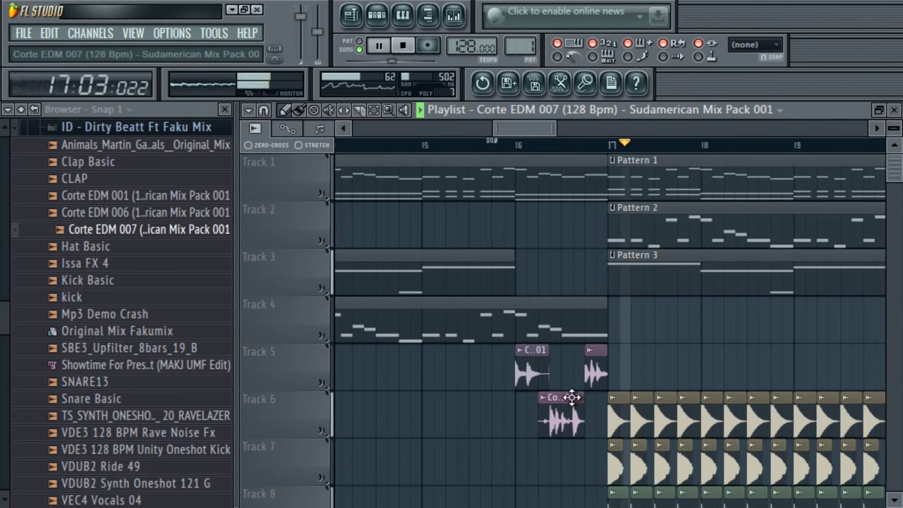
- Move the Corte EDM 007 clip from Track 6 up between the two Track 5 cuts in bar 16 and play the transition from bar 15
{"action": "left_click_drag", "start_coordinate": [564, 412], "coordinate": [562, 369]}
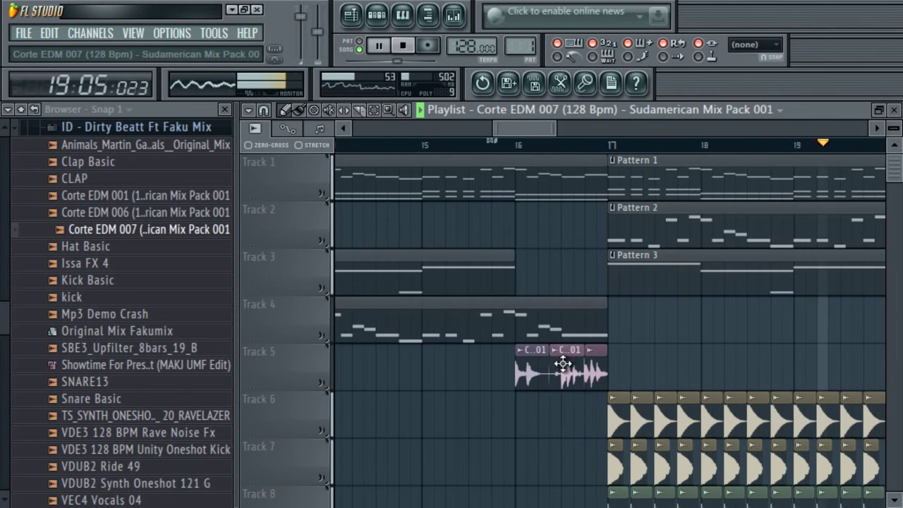
{"action": "left_click_drag", "start_coordinate": [564, 404], "coordinate": [557, 352]}
{"action": "left_click", "coordinate": [514, 145]}
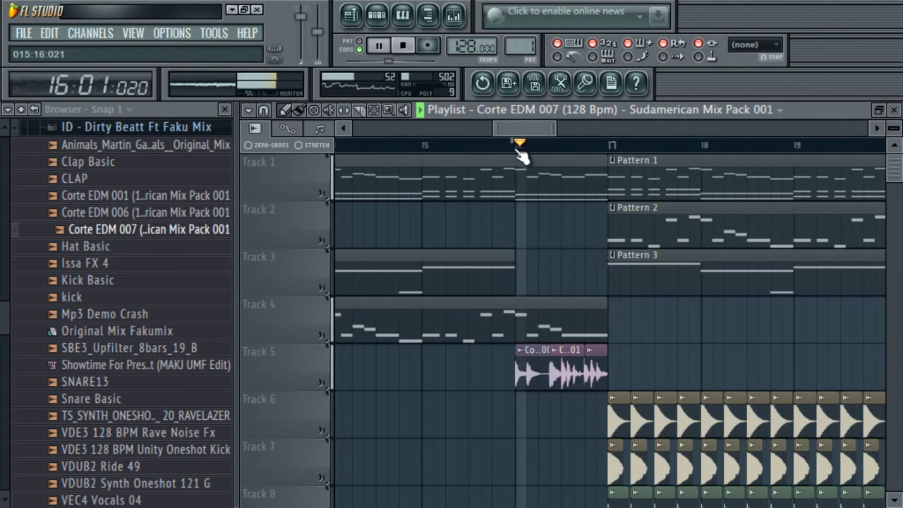
{"action": "left_click", "coordinate": [434, 146]}
{"action": "left_click_drag", "start_coordinate": [555, 128], "coordinate": [609, 153]}
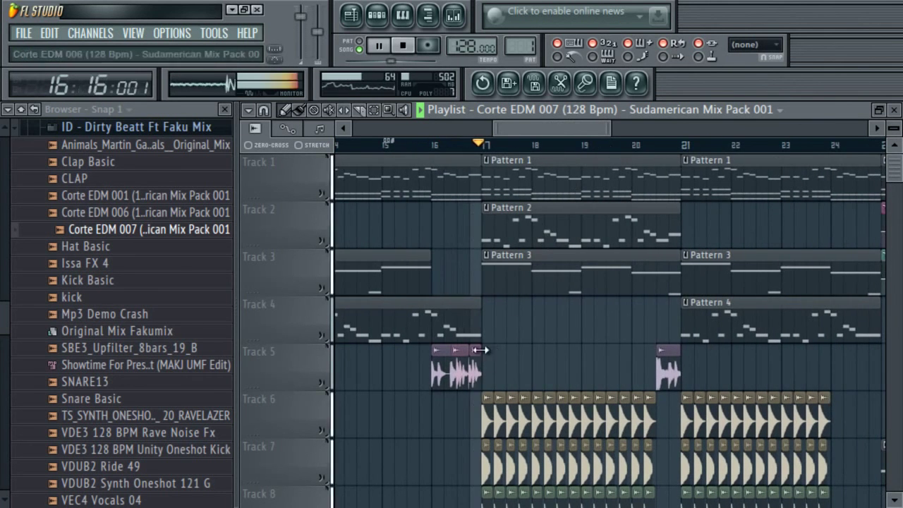
- Delete the first cut clip at bar 16 on Track 5 and replay the arrangement from bar 16
{"action": "right_click", "coordinate": [440, 365]}
{"action": "left_click", "coordinate": [435, 145]}
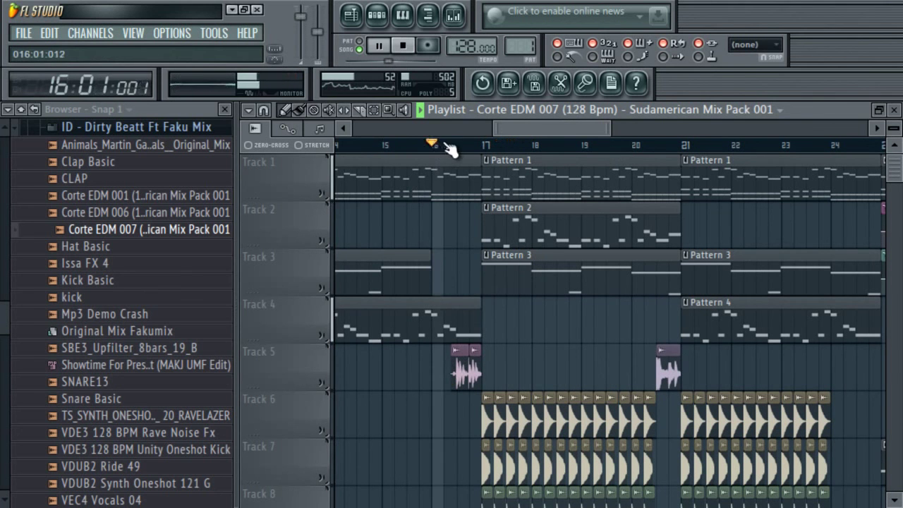
{"action": "left_click_drag", "start_coordinate": [610, 128], "coordinate": [656, 134]}
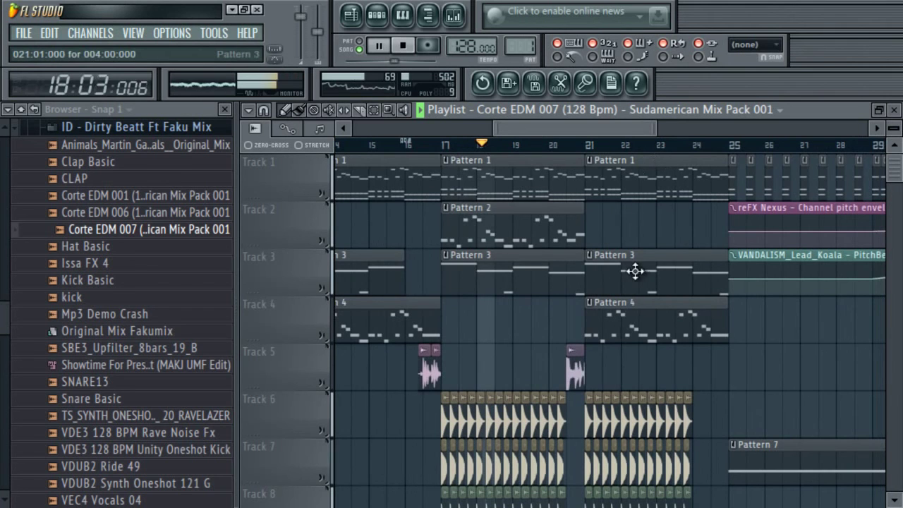
{"action": "mouse_move", "coordinate": [893, 162]}
{"action": "left_mouse_down"}
{"action": "mouse_move", "coordinate": [900, 175]}
{"action": "mouse_move", "coordinate": [900, 163]}
{"action": "left_mouse_up"}
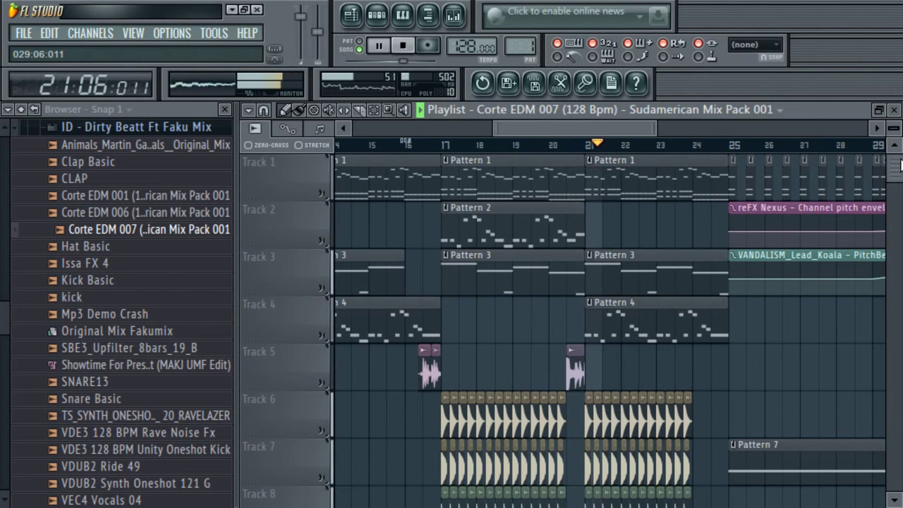
{"action": "left_click_drag", "start_coordinate": [900, 165], "coordinate": [900, 172]}
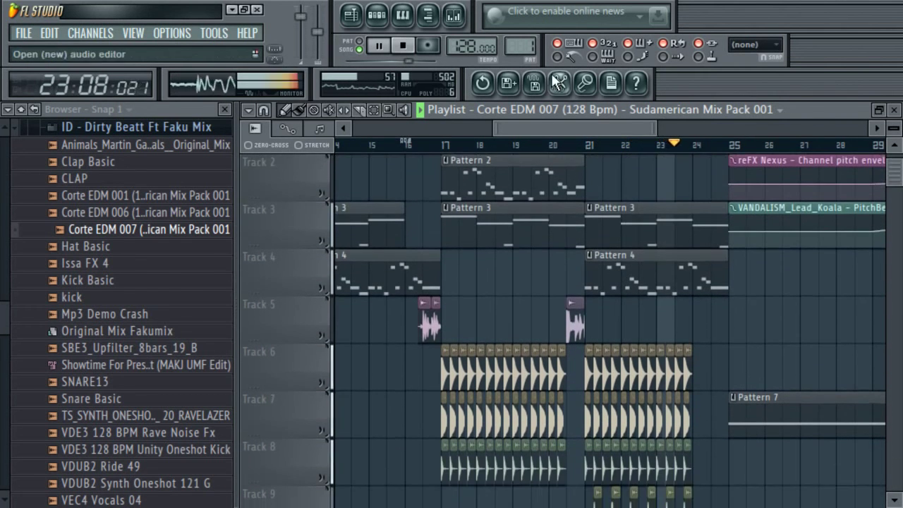
- Place an empty Pattern 8 clip on Track 8 at bar 25
{"action": "left_click", "coordinate": [551, 109]}
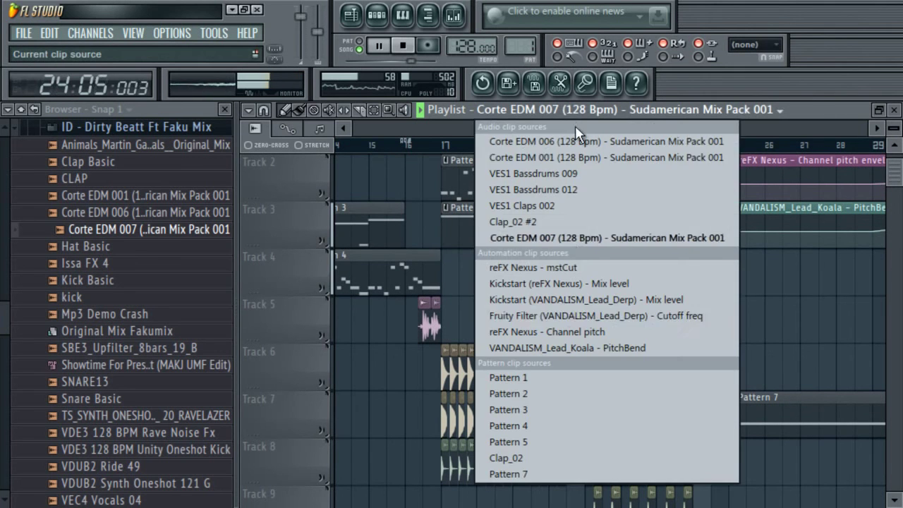
{"action": "left_click", "coordinate": [536, 472]}
{"action": "scroll", "coordinate": [528, 37], "scroll_direction": "up", "scroll_amount": 1}
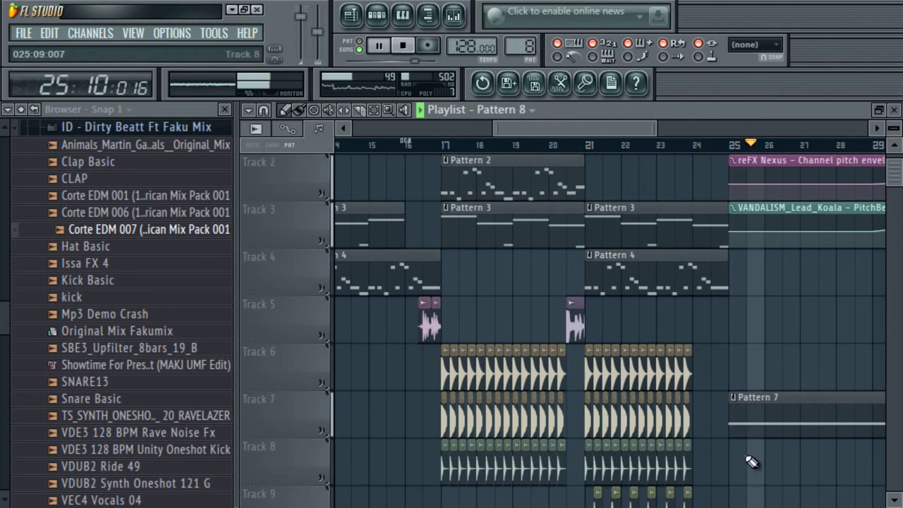
{"action": "left_click", "coordinate": [733, 469]}
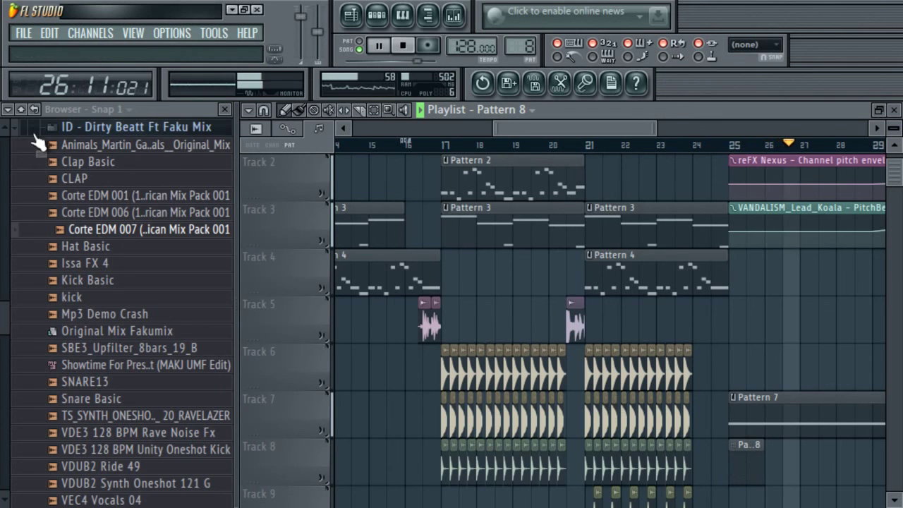
- Browse the sample library to the Snares folder under Packs, Otros, Electro, Sander Beat
{"action": "left_click", "coordinate": [21, 109]}
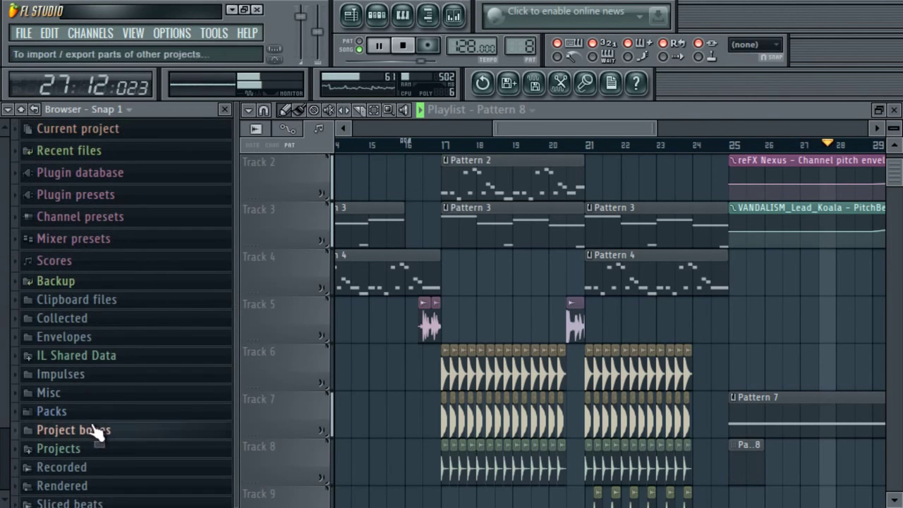
{"action": "left_click", "coordinate": [77, 411]}
{"action": "left_click", "coordinate": [101, 452]}
{"action": "left_click", "coordinate": [98, 412]}
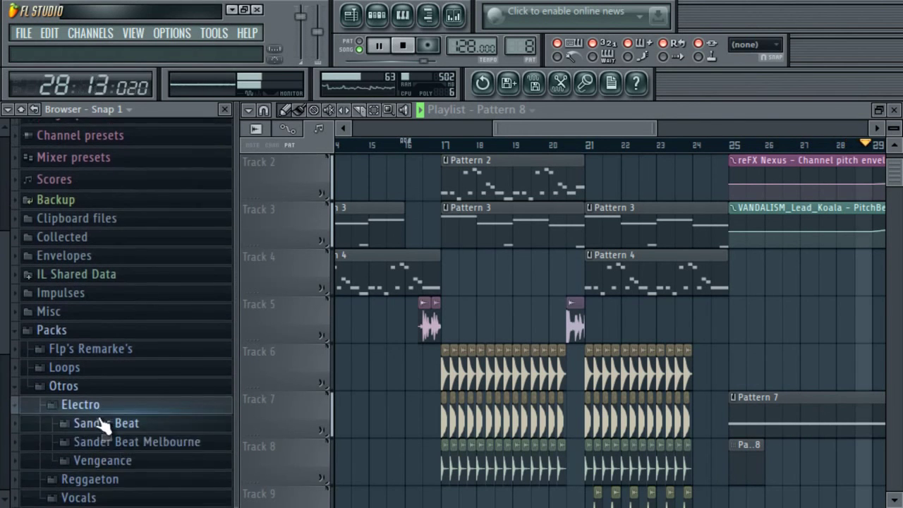
{"action": "left_click", "coordinate": [114, 412]}
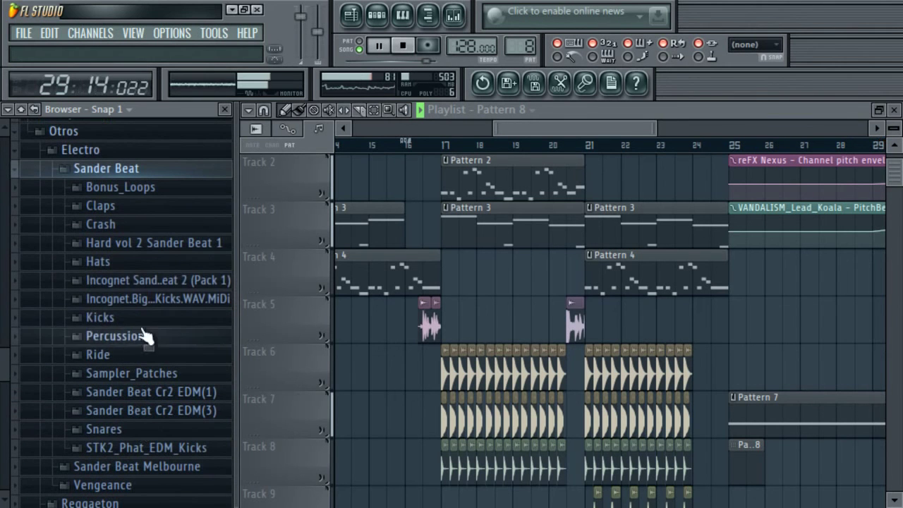
{"action": "left_click", "coordinate": [159, 433]}
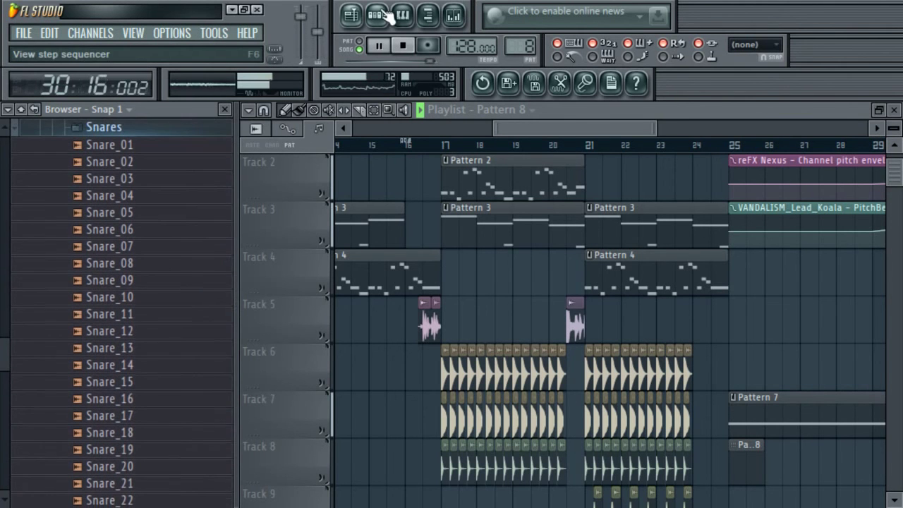
- Show the step sequencer, delete the FL Keys channel and stop playback
{"action": "left_click", "coordinate": [381, 16]}
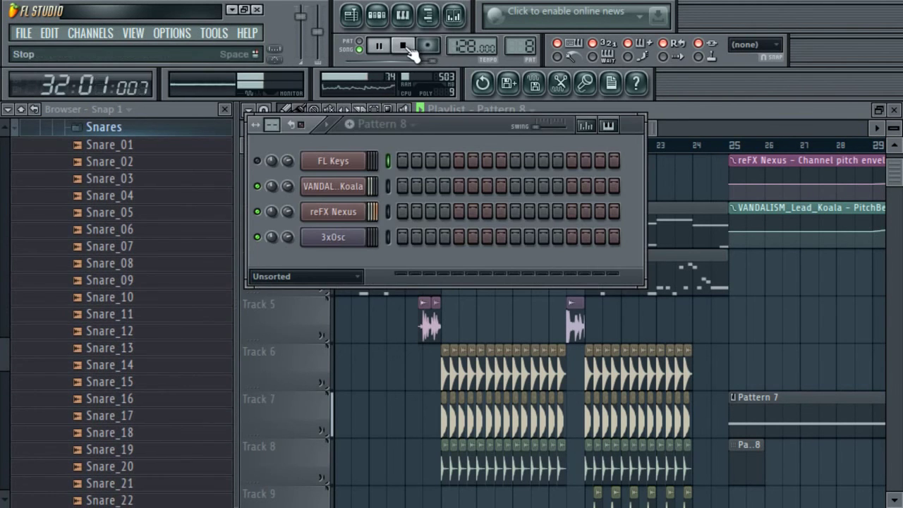
{"action": "right_click", "coordinate": [333, 163]}
{"action": "left_click", "coordinate": [432, 369]}
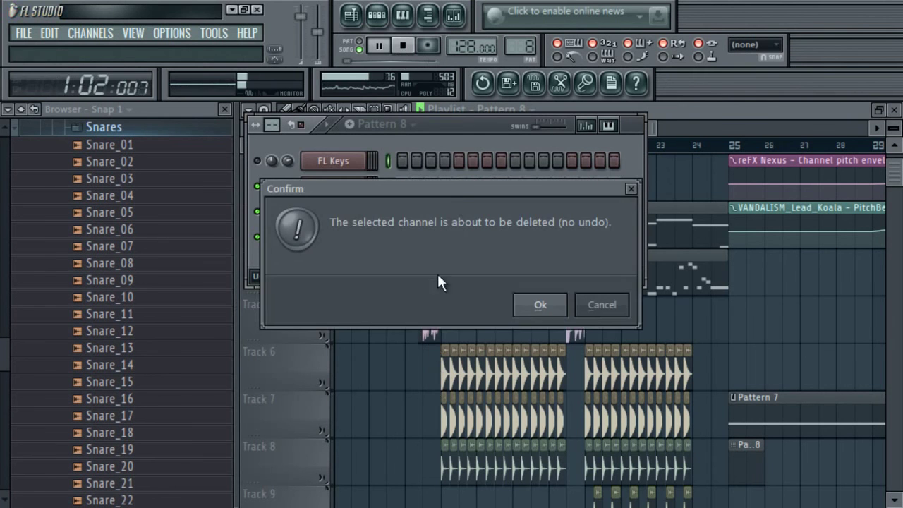
{"action": "key", "text": "Return"}
{"action": "left_click", "coordinate": [414, 50]}
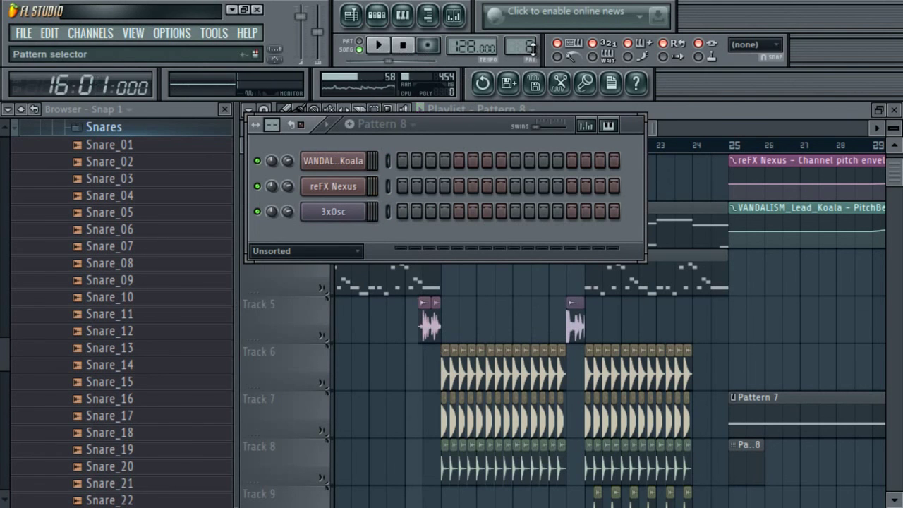
- Audition several snare samples and add Snare_06 as a new channel below 3xOsc
{"action": "left_click", "coordinate": [141, 281]}
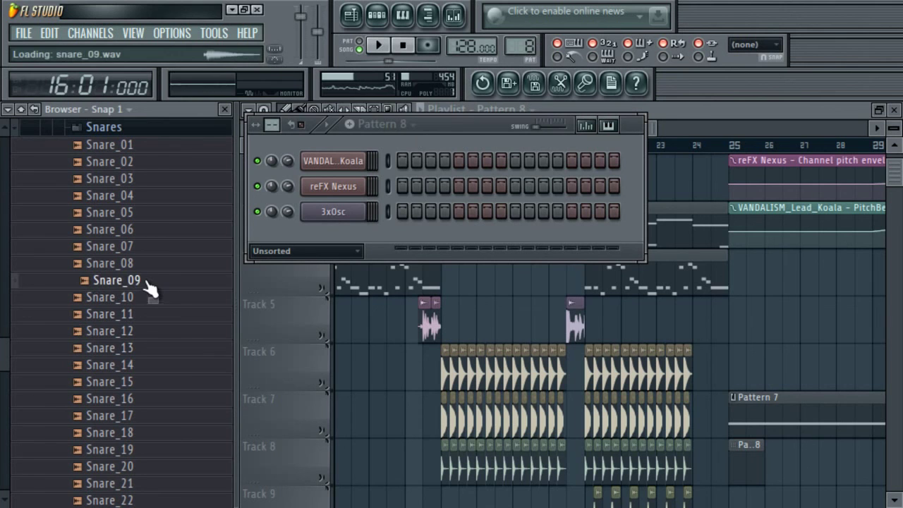
{"action": "left_click", "coordinate": [132, 262]}
{"action": "left_click", "coordinate": [139, 233]}
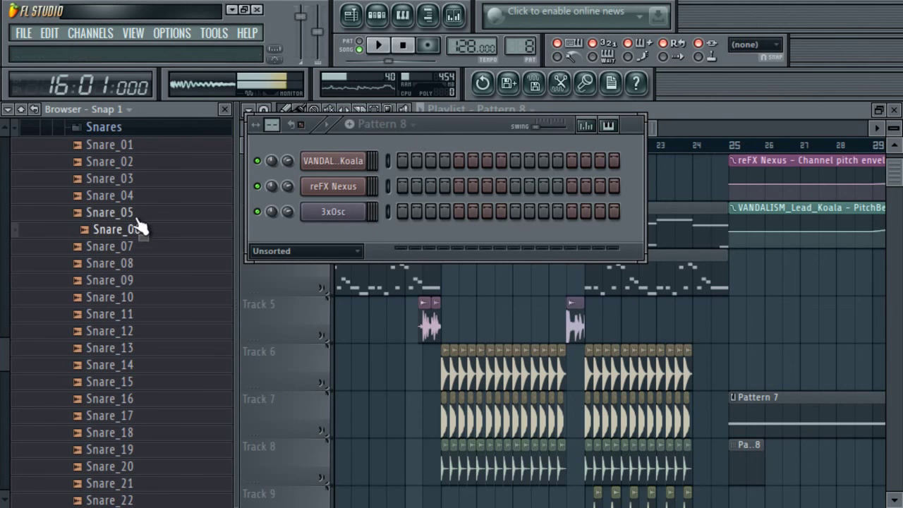
{"action": "key", "text": "Up"}
{"action": "left_click_drag", "start_coordinate": [138, 228], "coordinate": [211, 231]}
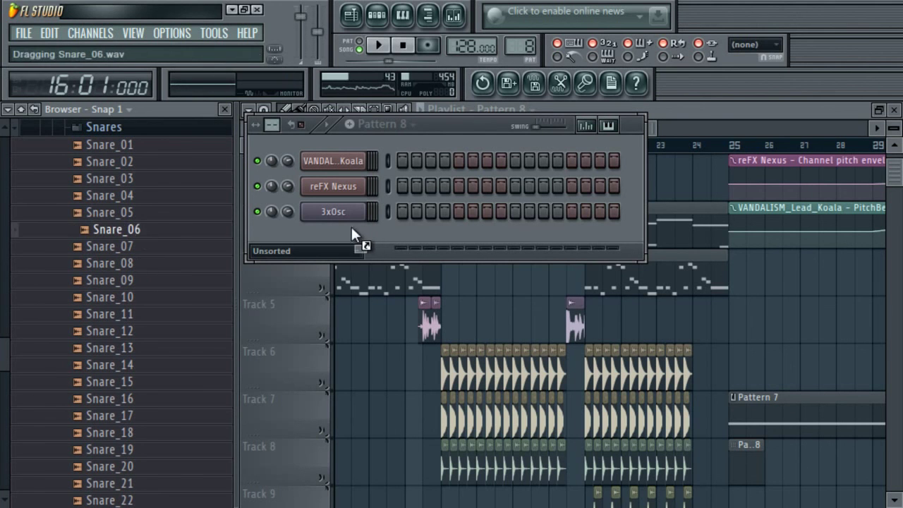
{"action": "left_click_drag", "start_coordinate": [352, 226], "coordinate": [353, 230]}
{"action": "left_click", "coordinate": [31, 130]}
- Open the piano roll for Snare_06 and place a one-beat C5 note at the start of bar 1
{"action": "right_click", "coordinate": [356, 238]}
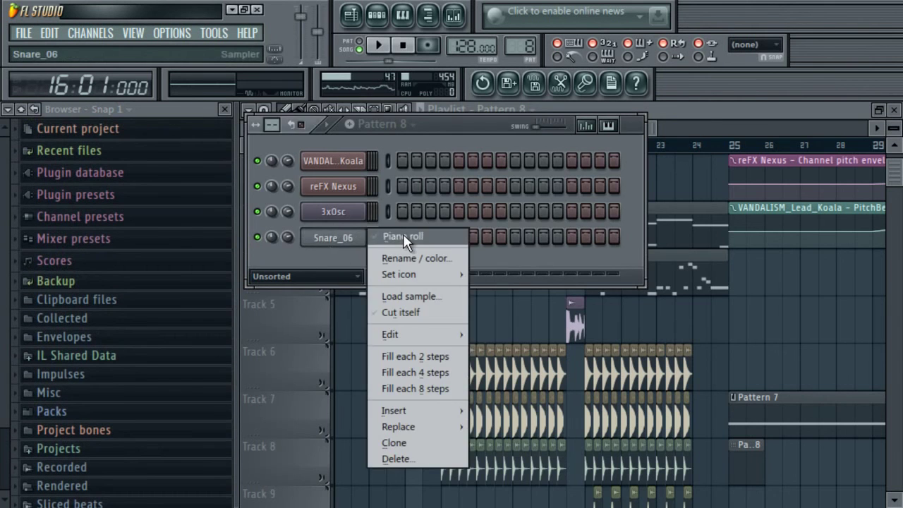
{"action": "left_click", "coordinate": [405, 238]}
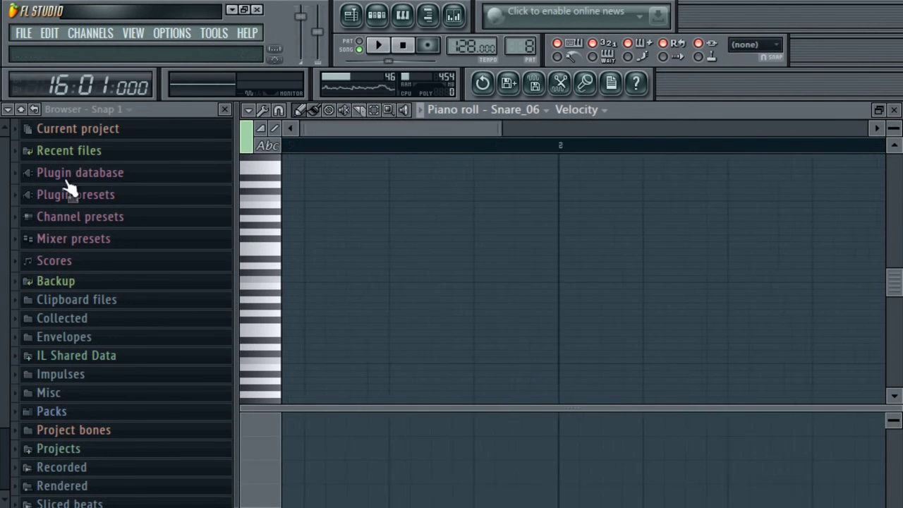
{"action": "left_click", "coordinate": [283, 278]}
{"action": "left_click_drag", "start_coordinate": [383, 130], "coordinate": [866, 190]}
{"action": "left_click_drag", "start_coordinate": [677, 280], "coordinate": [292, 282]}
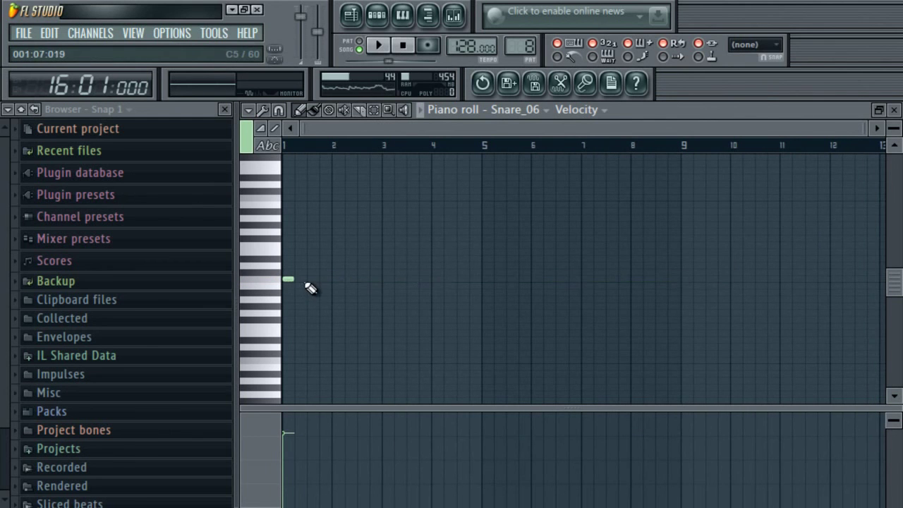
- Add one-beat C5 snare notes every half bar through the end of bar 5
{"action": "left_click_drag", "start_coordinate": [866, 127], "coordinate": [733, 157]}
{"action": "left_click", "coordinate": [455, 282]}
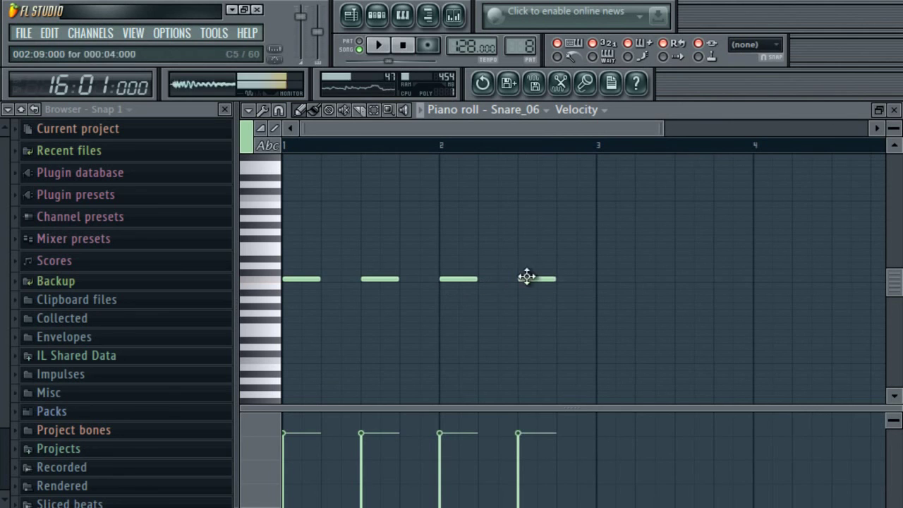
{"action": "left_click", "coordinate": [610, 282]}
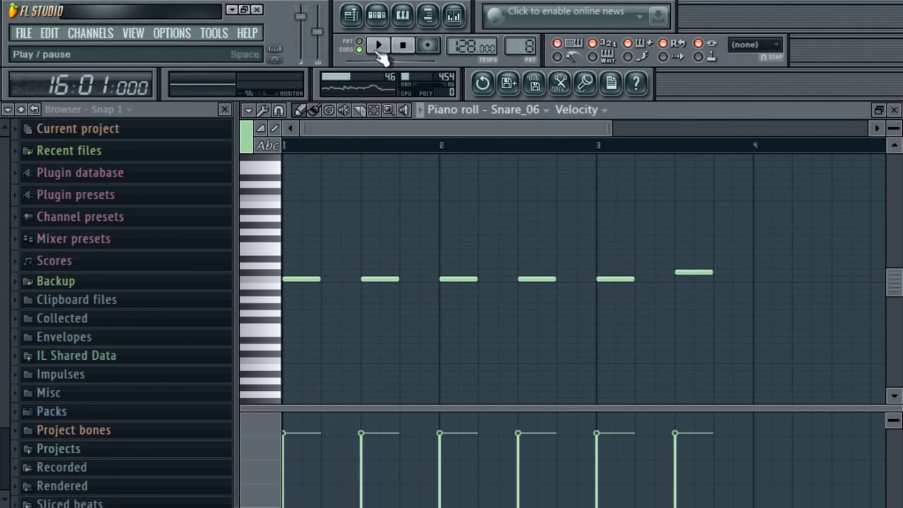
{"action": "left_click_drag", "start_coordinate": [607, 130], "coordinate": [718, 134]}
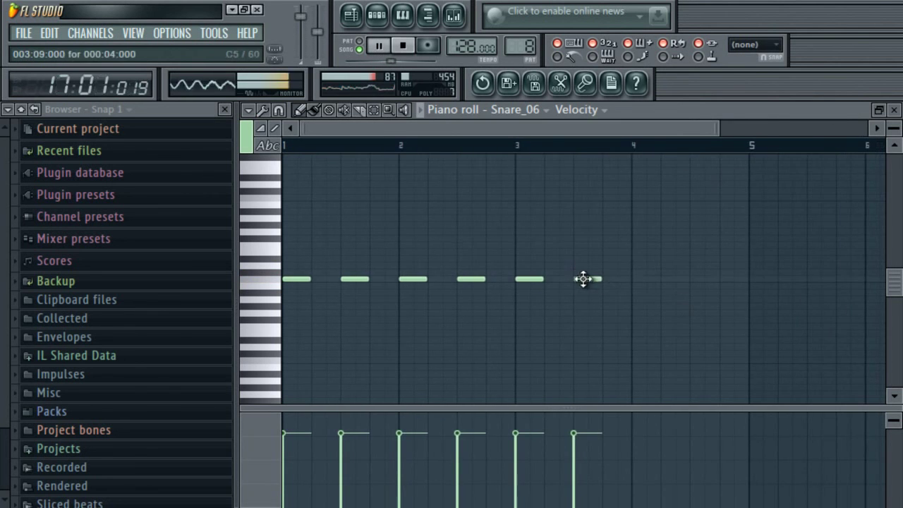
{"action": "left_click", "coordinate": [634, 282]}
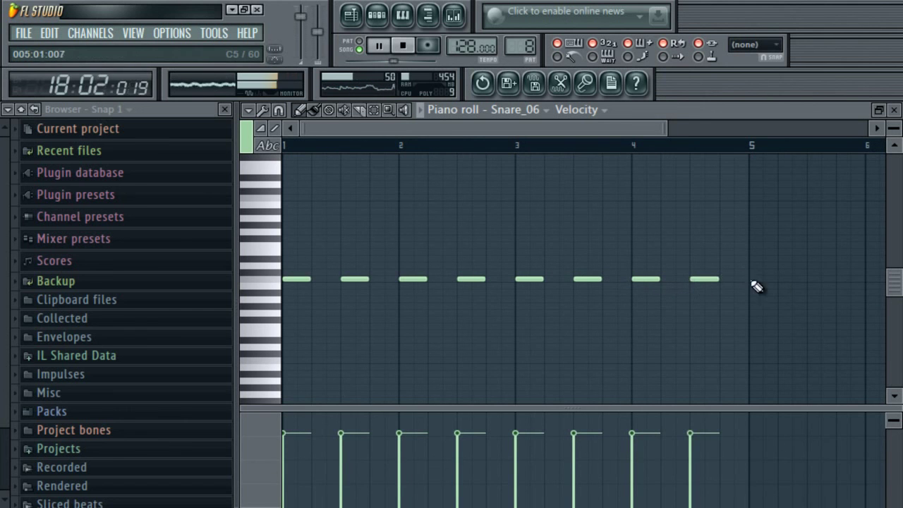
{"action": "left_click_drag", "start_coordinate": [621, 129], "coordinate": [762, 226]}
- Shorten all the snare notes to two steps and duplicate them one beat over so a hit falls on every beat
{"action": "left_click_drag", "start_coordinate": [857, 129], "coordinate": [557, 190]}
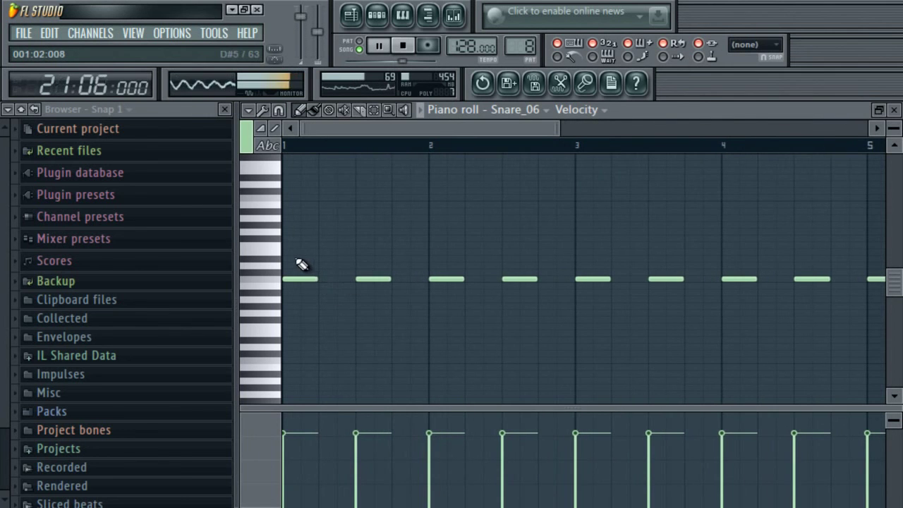
{"action": "left_click_drag", "start_coordinate": [310, 256], "coordinate": [846, 350]}
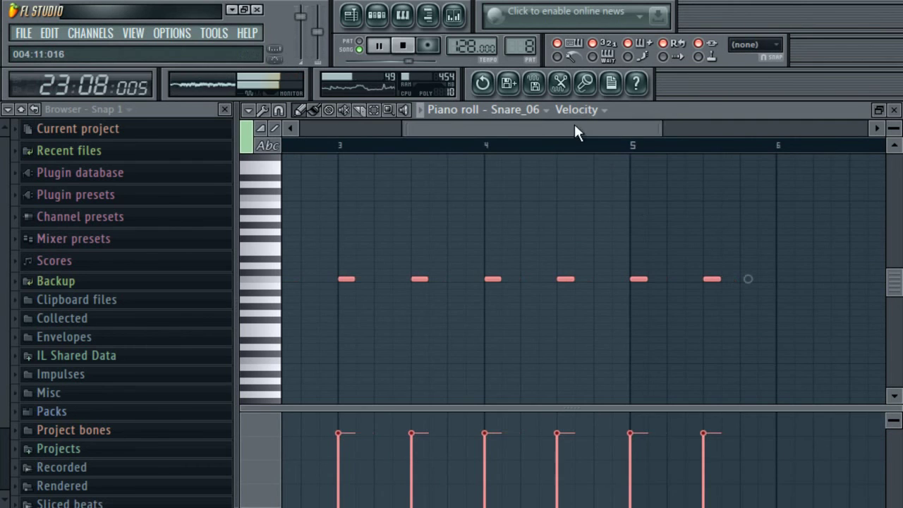
{"action": "left_click_drag", "start_coordinate": [293, 280], "coordinate": [324, 280]}
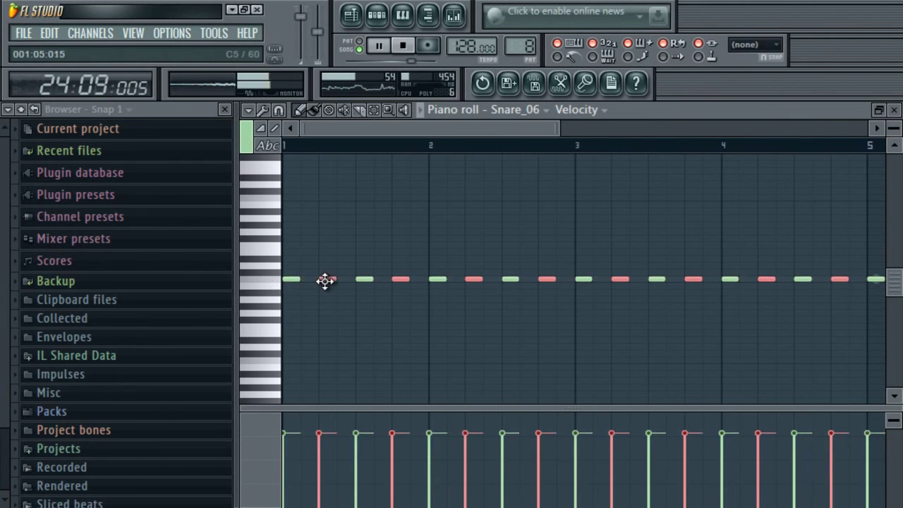
- Fill the gaps in bar 5 with extra C5 notes so the snare hits every half beat
{"action": "left_click_drag", "start_coordinate": [561, 126], "coordinate": [684, 160]}
{"action": "left_click", "coordinate": [562, 280]}
{"action": "left_click", "coordinate": [599, 279]}
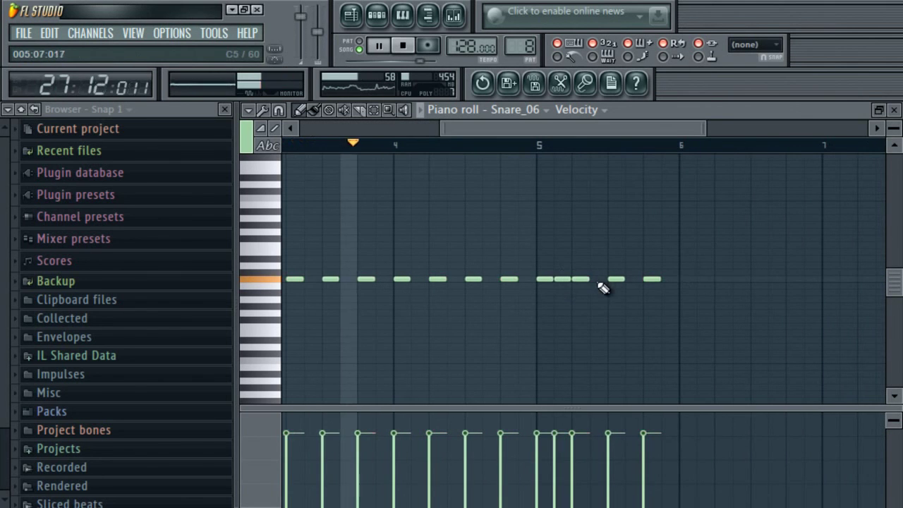
{"action": "left_click", "coordinate": [634, 279]}
{"action": "left_click", "coordinate": [670, 280]}
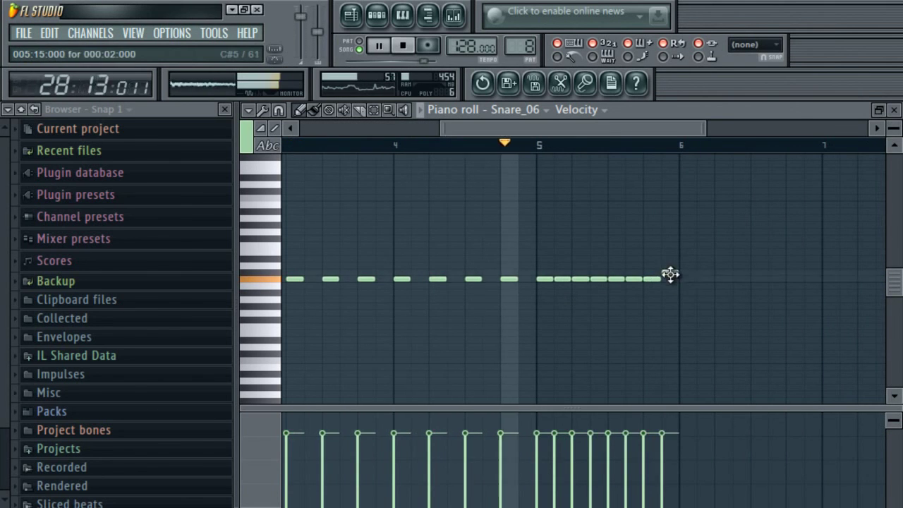
- Duplicate the bar 5 snare notes into bar 6 and shorten the copies to one step each
{"action": "left_click_drag", "start_coordinate": [686, 280], "coordinate": [540, 270]}
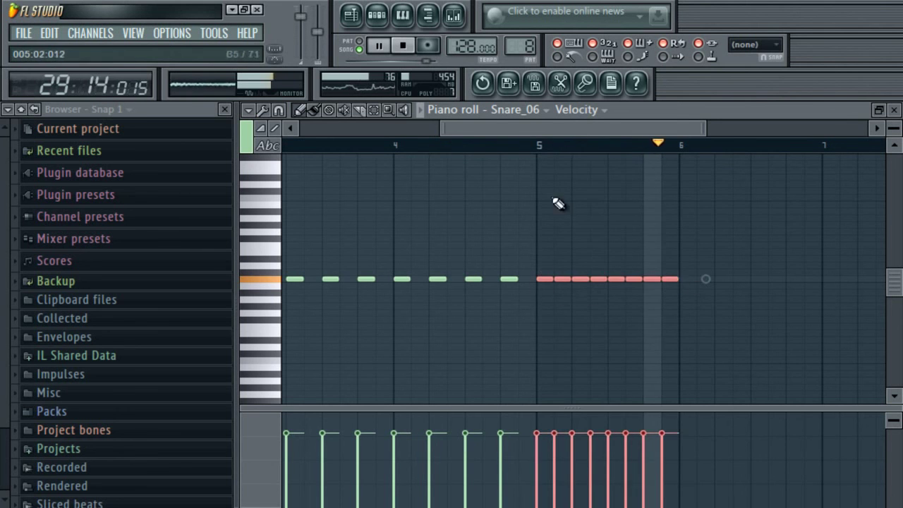
{"action": "left_click_drag", "start_coordinate": [563, 129], "coordinate": [669, 145]}
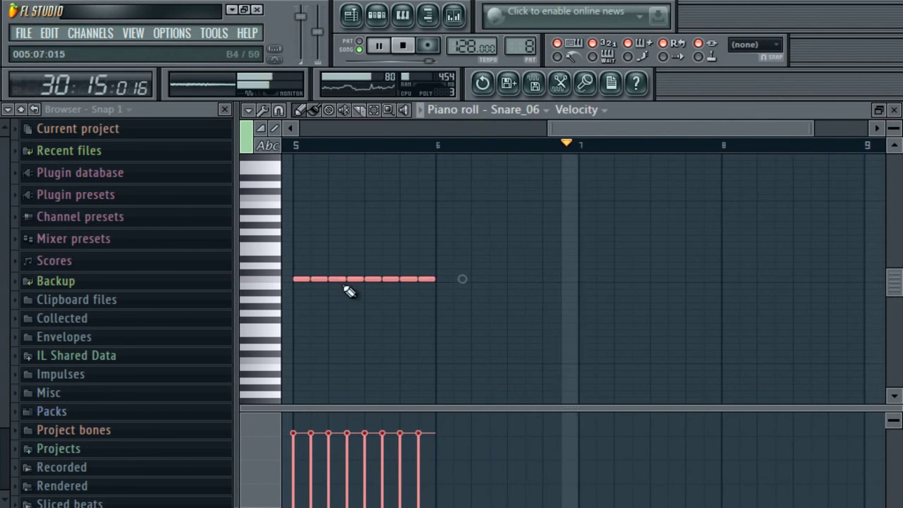
{"action": "left_click_drag", "start_coordinate": [306, 278], "coordinate": [447, 277]}
{"action": "left_click_drag", "start_coordinate": [760, 124], "coordinate": [705, 156]}
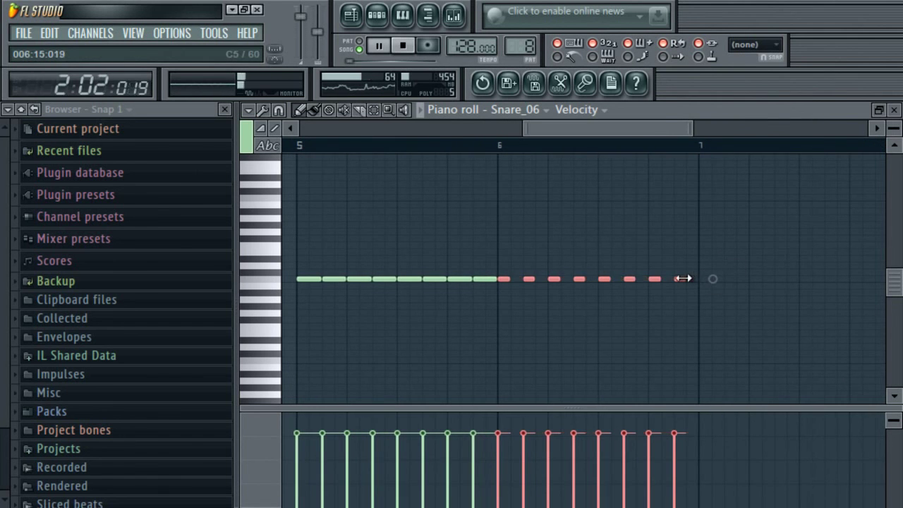
- Fill the gaps between the bar 6 snare notes with copies and duplicate the filled bar into bar 7
{"action": "key", "text": "ctrl+v"}
{"action": "left_click_drag", "start_coordinate": [314, 279], "coordinate": [516, 280]}
{"action": "left_click_drag", "start_coordinate": [734, 280], "coordinate": [499, 291]}
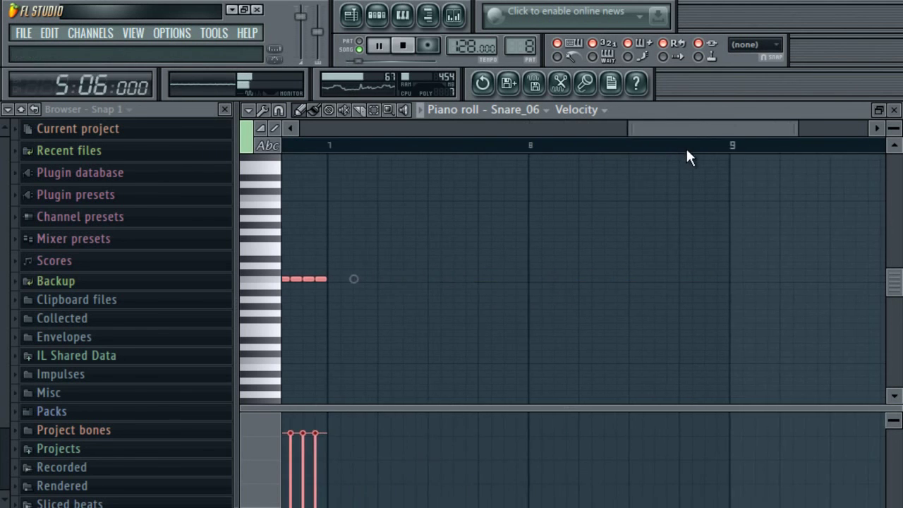
{"action": "key", "text": "ctrl+b"}
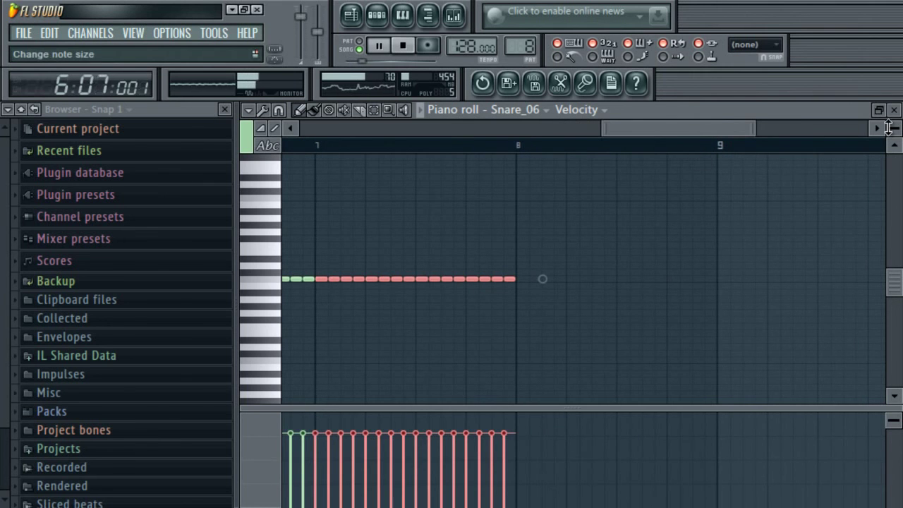
{"action": "key", "text": "alt+u"}
{"action": "left_click_drag", "start_coordinate": [428, 244], "coordinate": [425, 217]}
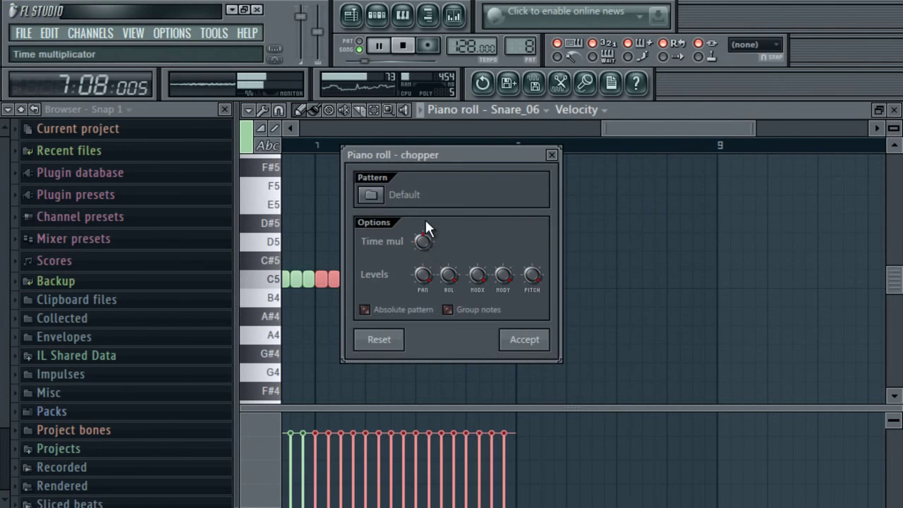
{"action": "left_click", "coordinate": [551, 155]}
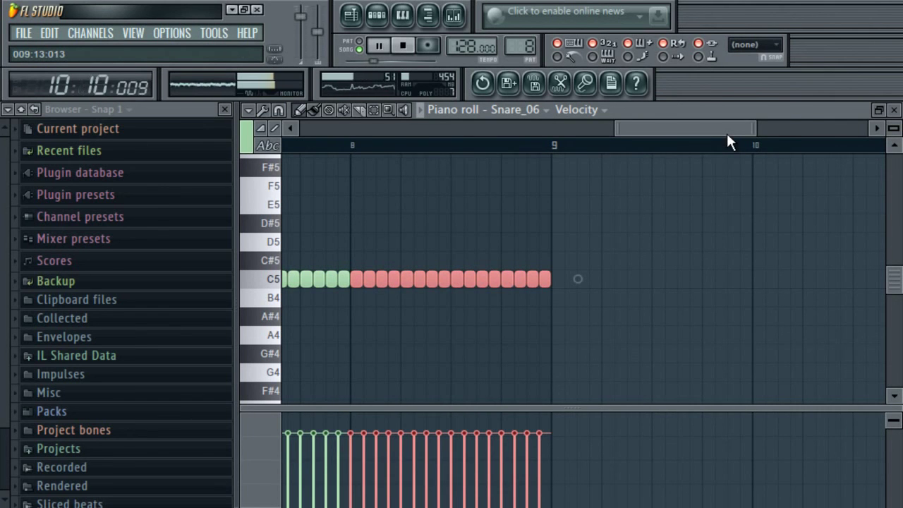
- Chop the bar 8 snare notes into half-length hits by adjusting the Chopper's time multiplier
{"action": "key", "text": "alt+u"}
{"action": "mouse_move", "coordinate": [422, 238]}
{"action": "left_mouse_down"}
{"action": "mouse_move", "coordinate": [428, 263]}
{"action": "mouse_move", "coordinate": [427, 253]}
{"action": "left_mouse_up"}
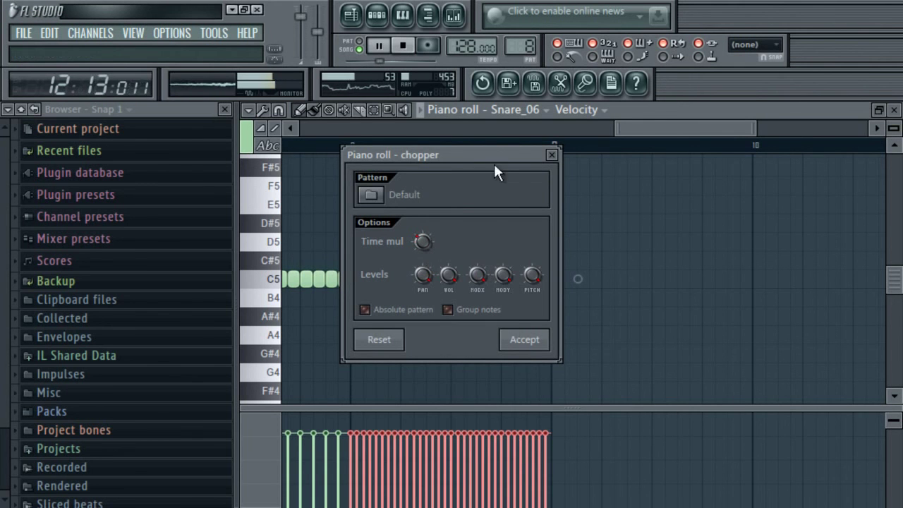
{"action": "left_click_drag", "start_coordinate": [484, 155], "coordinate": [636, 164]}
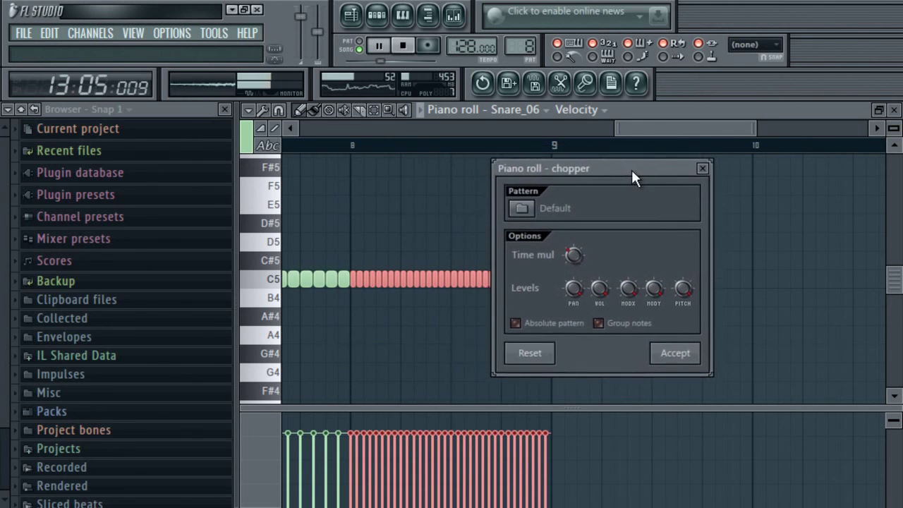
{"action": "left_click", "coordinate": [675, 353]}
- Route the Snare_06 channel to mixer insert 8 and lower that insert's volume
{"action": "left_click", "coordinate": [351, 14]}
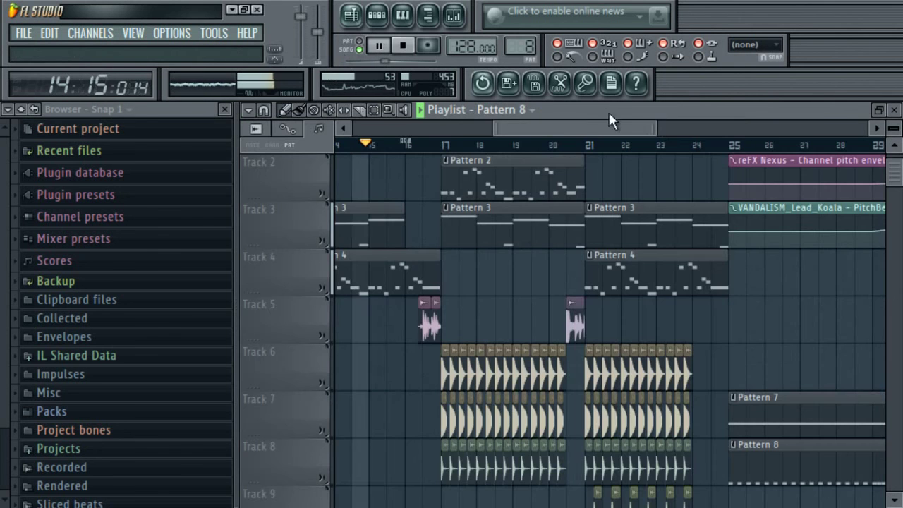
{"action": "left_click_drag", "start_coordinate": [709, 139], "coordinate": [754, 127]}
{"action": "left_click", "coordinate": [458, 21]}
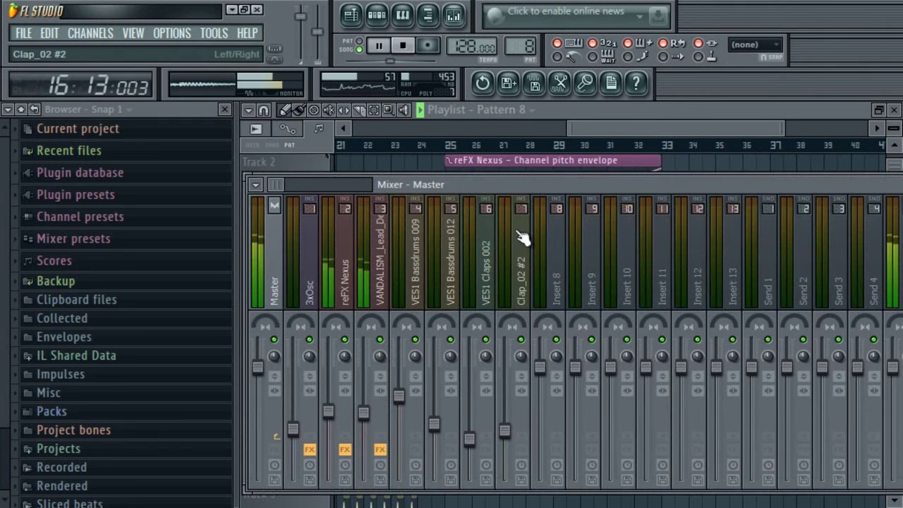
{"action": "left_click", "coordinate": [557, 282]}
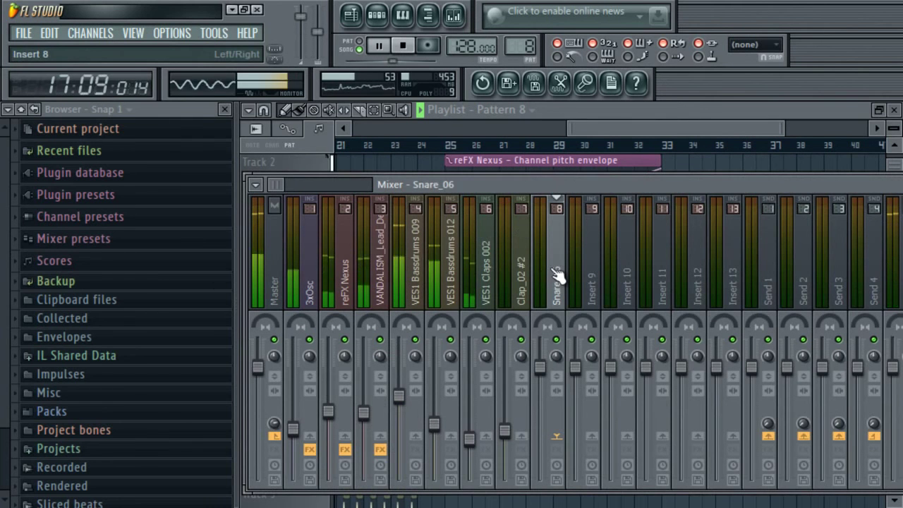
{"action": "left_click", "coordinate": [427, 15]}
{"action": "left_click_drag", "start_coordinate": [304, 373], "coordinate": [308, 413]}
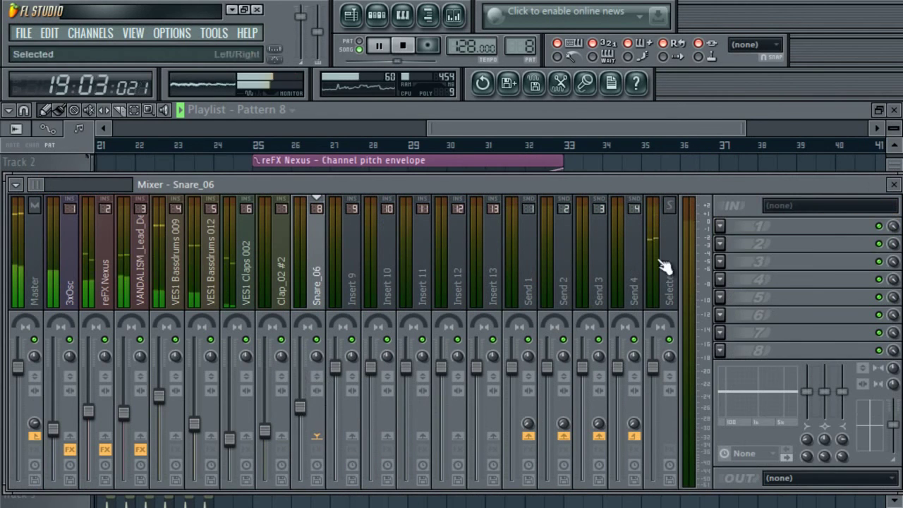
- Add Soundgoodizer to the first effect slot of the Snare_06 insert and lower the insert's volume further
{"action": "left_click", "coordinate": [720, 226]}
{"action": "left_click", "coordinate": [845, 71]}
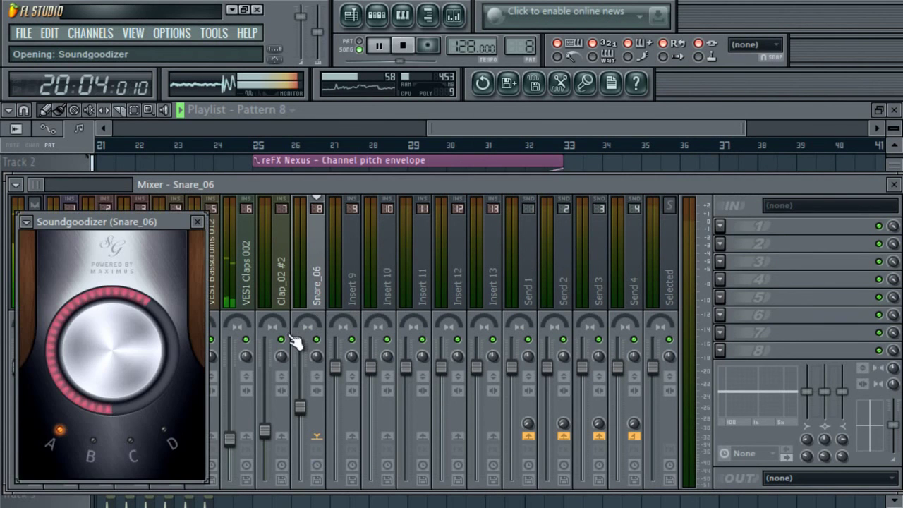
{"action": "left_click_drag", "start_coordinate": [302, 411], "coordinate": [307, 441]}
- Add Fruity Reeverb in the Snare_06 insert's second slot, adjust its mix level, and set the insert volume to 52% (-12.0 dB)
{"action": "left_click", "coordinate": [732, 244]}
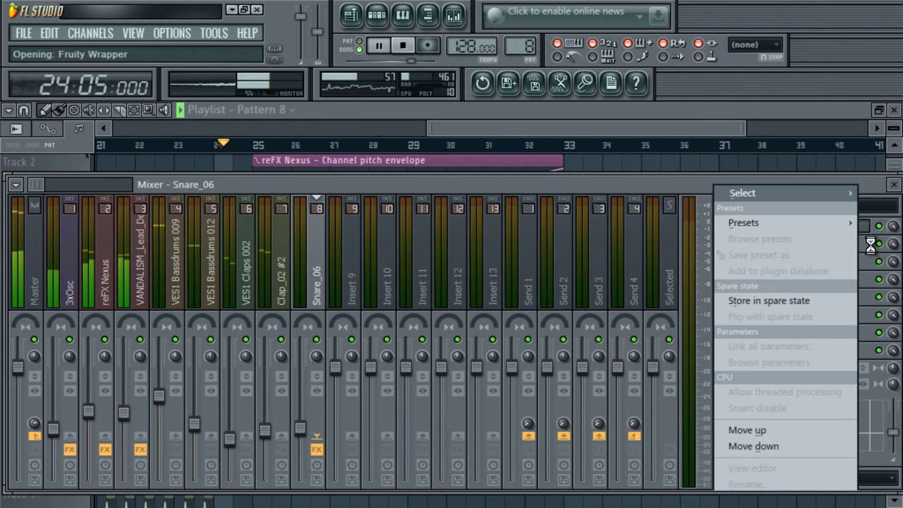
{"action": "left_click_drag", "start_coordinate": [893, 246], "coordinate": [52, 272]}
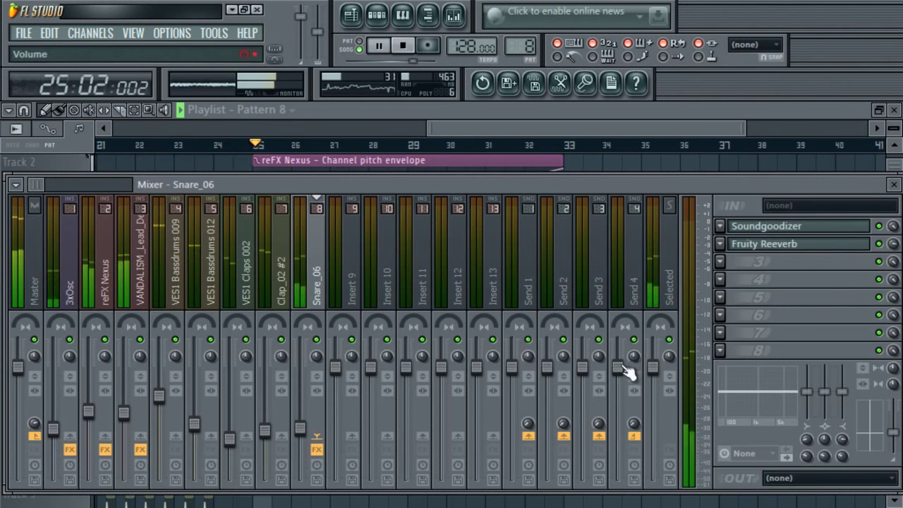
{"action": "left_click_drag", "start_coordinate": [303, 433], "coordinate": [303, 420]}
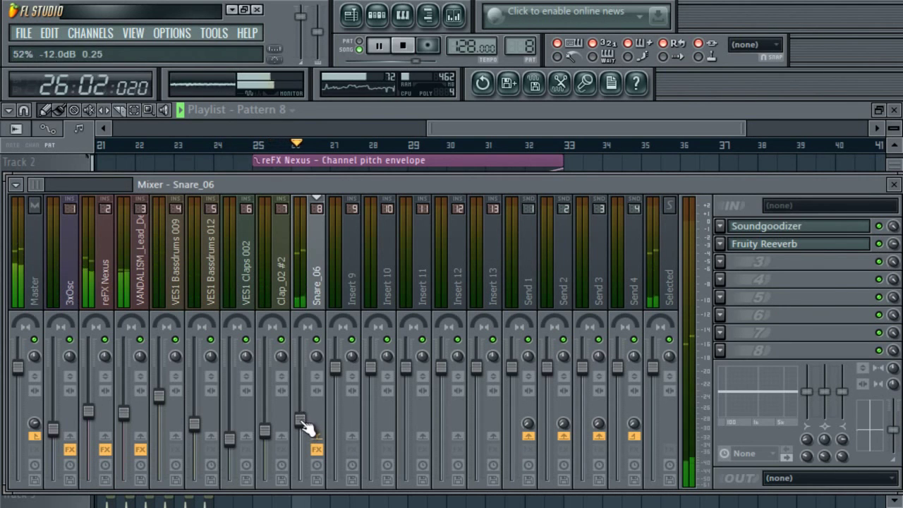
{"action": "left_click", "coordinate": [506, 126]}
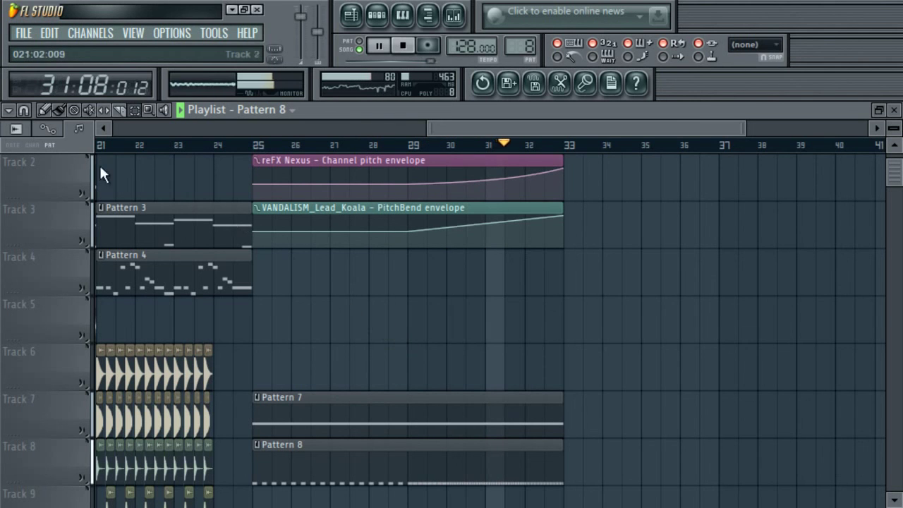
- Open the snare notes of Pattern 8 and chop the bar 7 notes into half-length hits
{"action": "left_click", "coordinate": [46, 110]}
{"action": "double_click", "coordinate": [486, 465]}
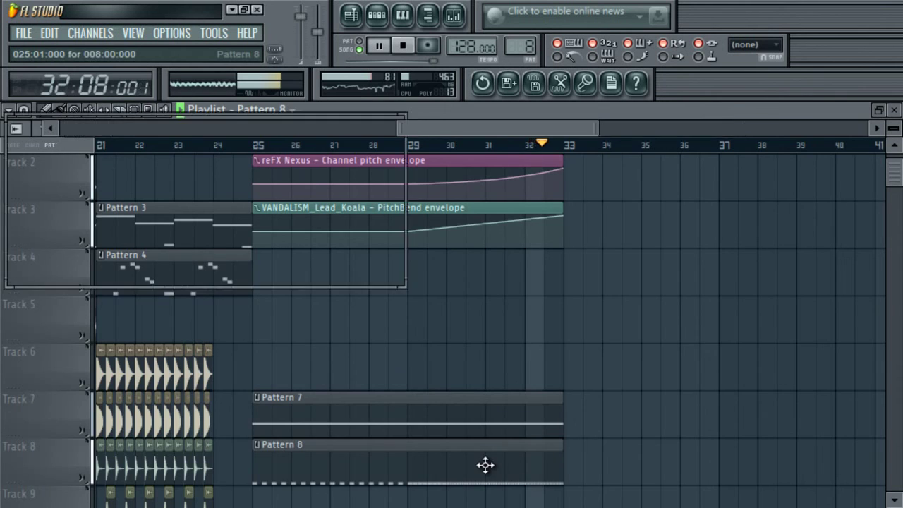
{"action": "left_click_drag", "start_coordinate": [594, 132], "coordinate": [590, 165]}
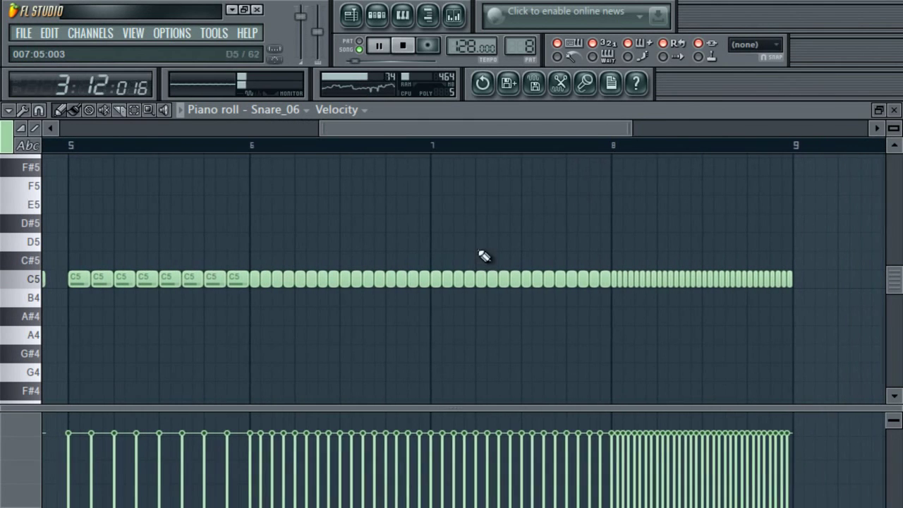
{"action": "left_click_drag", "start_coordinate": [436, 254], "coordinate": [606, 323]}
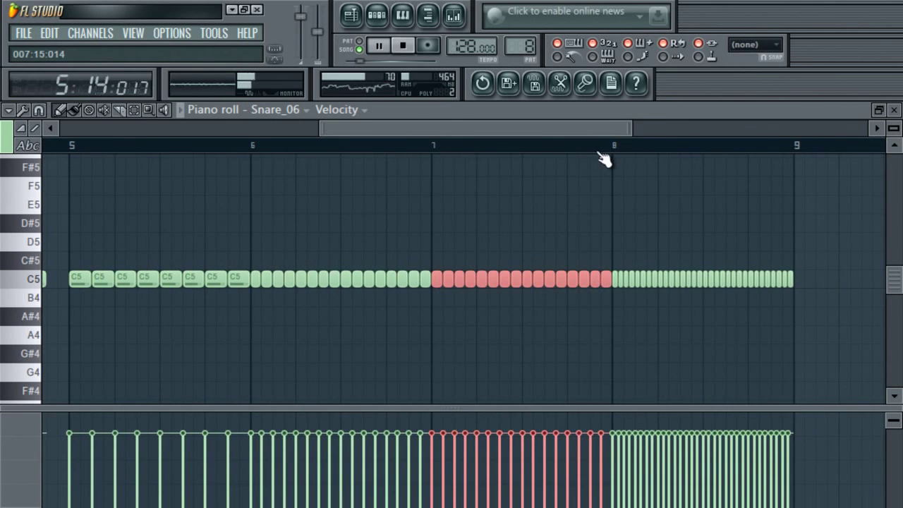
{"action": "key", "text": "alt+u"}
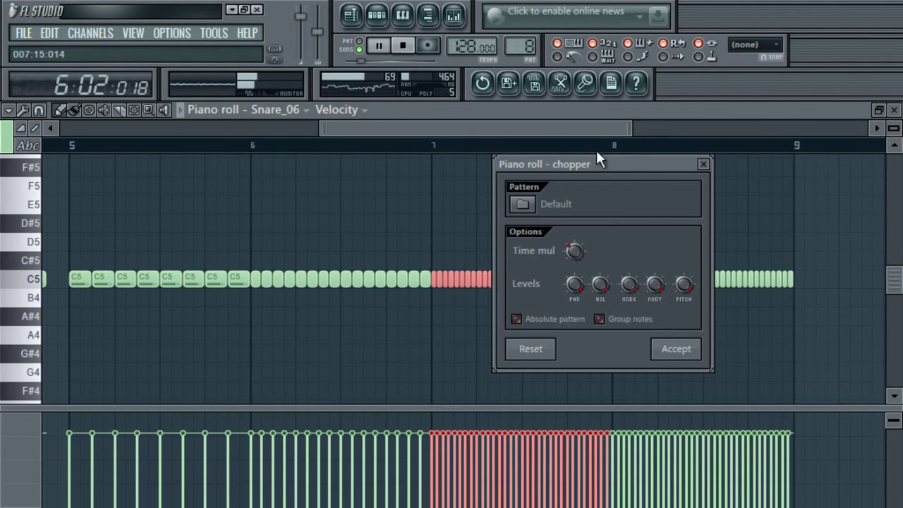
{"action": "left_click", "coordinate": [675, 349]}
- Replace the snare notes in bar 8 with a copy of the bar 6 notes
{"action": "left_click_drag", "start_coordinate": [620, 252], "coordinate": [831, 310]}
{"action": "key", "text": "Delete"}
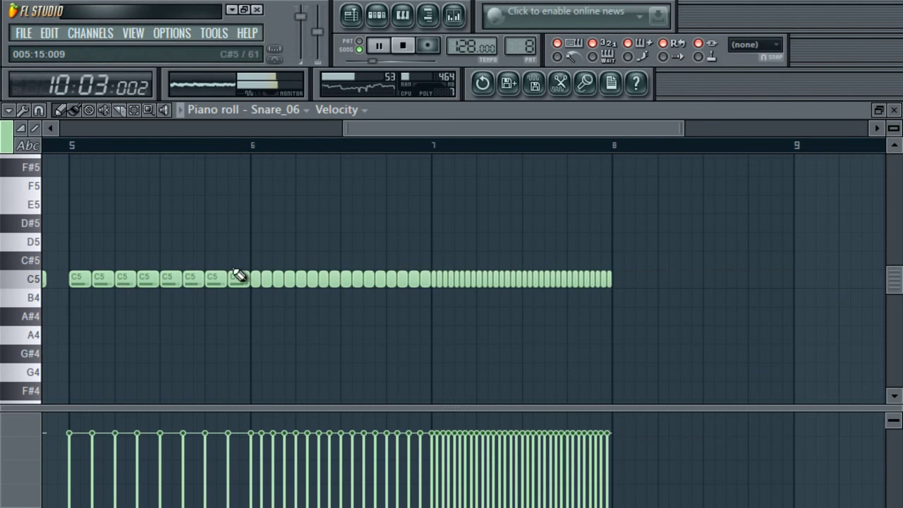
{"action": "left_click_drag", "start_coordinate": [256, 267], "coordinate": [432, 314]}
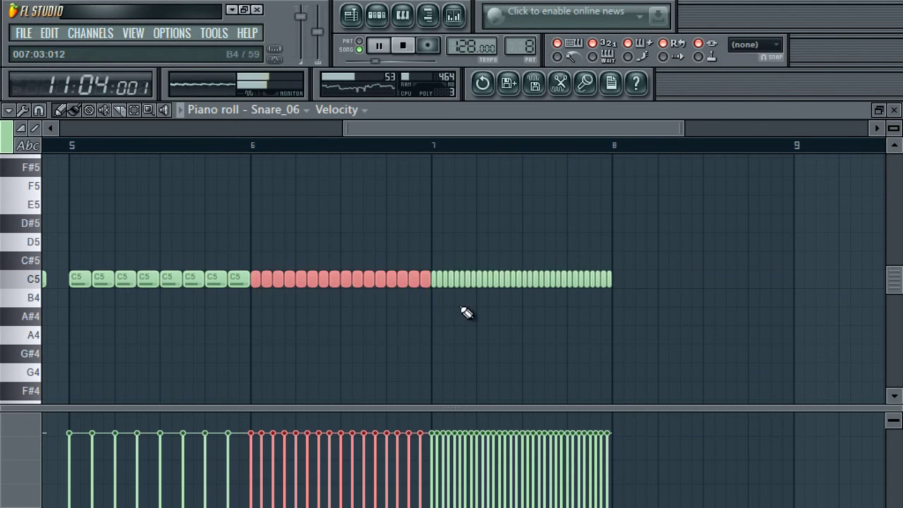
{"action": "key", "text": "alt+u"}
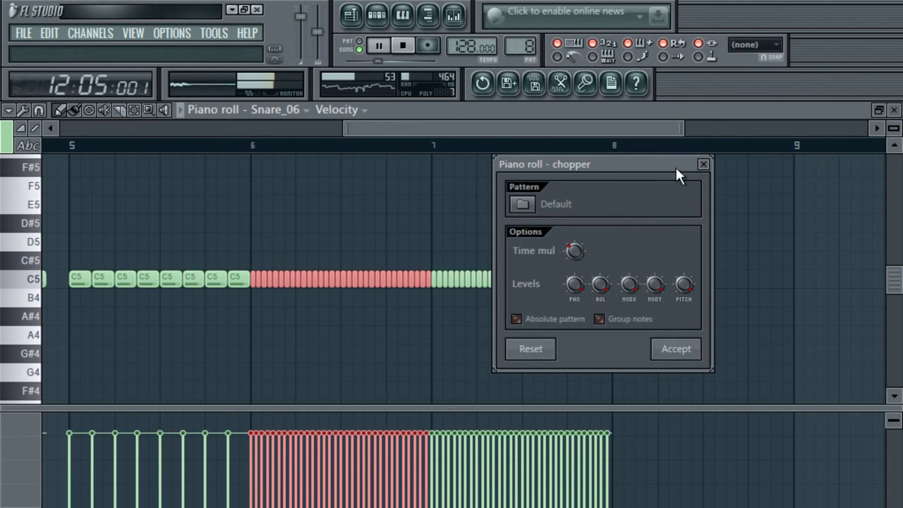
{"action": "left_click", "coordinate": [703, 163]}
{"action": "key", "text": "ctrl+v"}
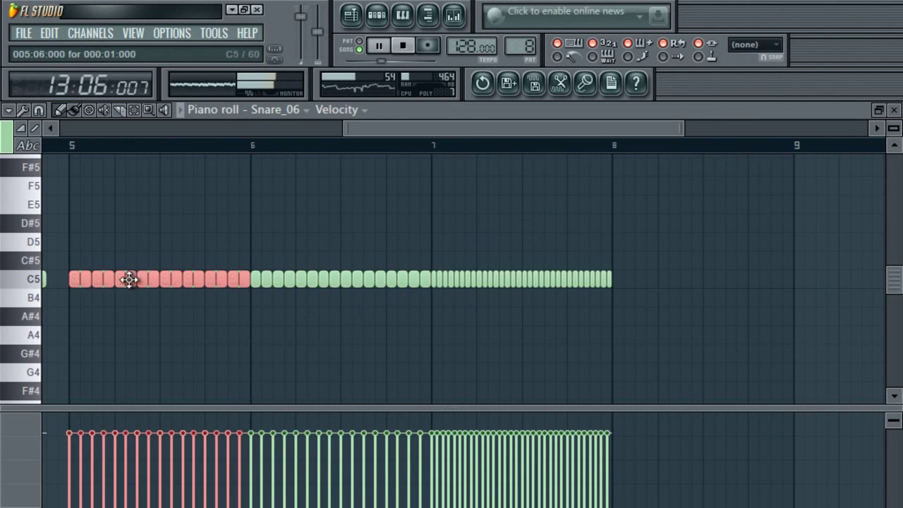
{"action": "left_click_drag", "start_coordinate": [79, 283], "coordinate": [628, 284]}
- Chop the copied bar 8 snare notes into shorter hits using the Chopper's time multiplier
{"action": "key", "text": "ctrl+u"}
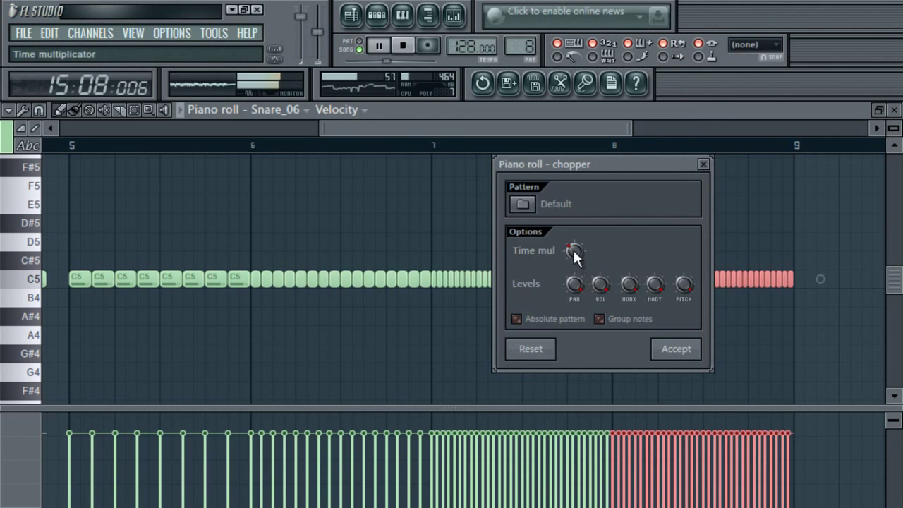
{"action": "left_click_drag", "start_coordinate": [573, 250], "coordinate": [574, 264]}
{"action": "key", "text": "Return"}
- Stop playback, select bars 25 through 32 in the playlist, and create a channel pitch automation clip for Snare_06
{"action": "left_click", "coordinate": [351, 15]}
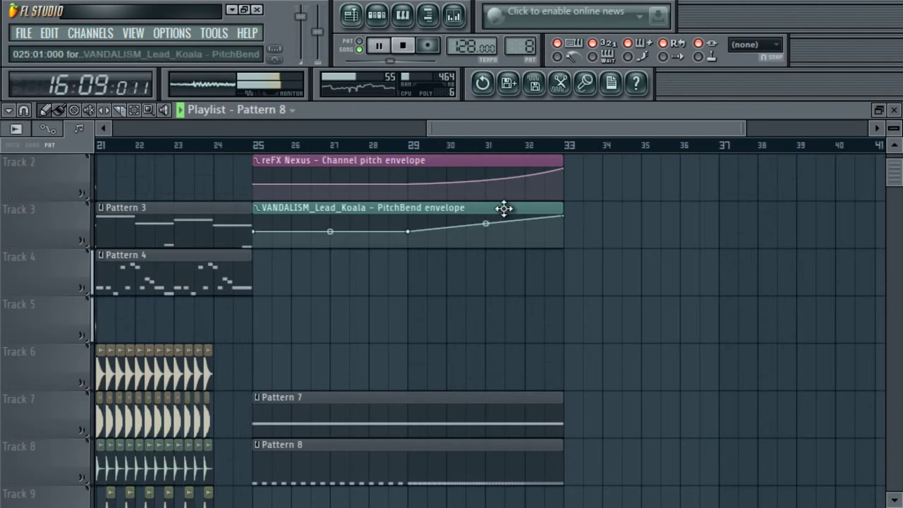
{"action": "key", "text": "space"}
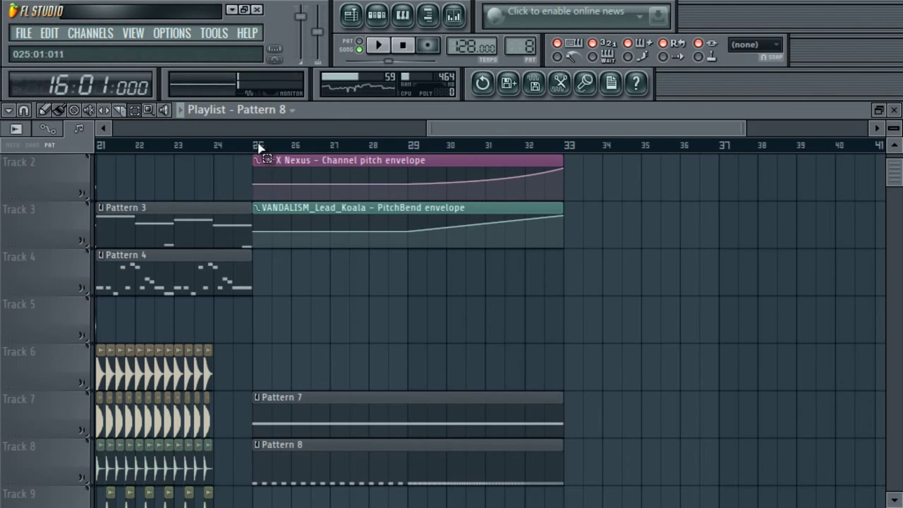
{"action": "left_click_drag", "start_coordinate": [256, 148], "coordinate": [605, 212]}
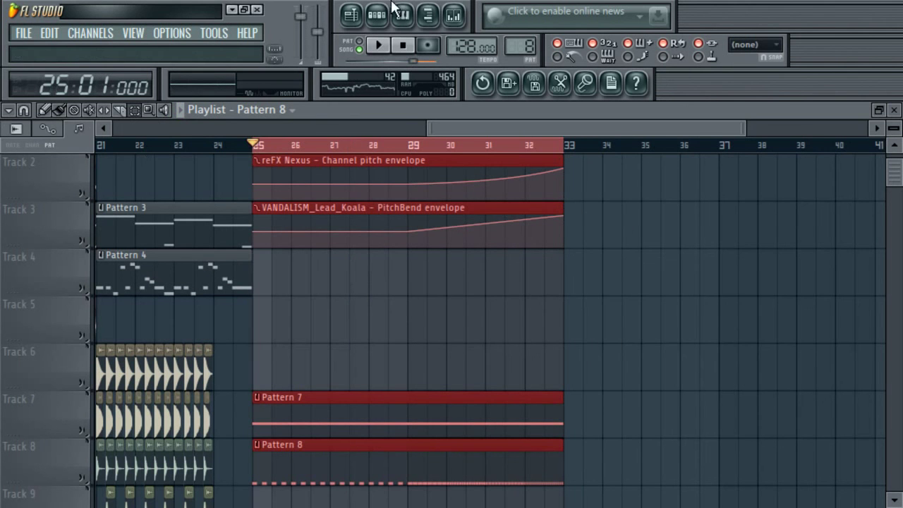
{"action": "left_click", "coordinate": [380, 14]}
{"action": "left_click", "coordinate": [113, 241]}
{"action": "right_click", "coordinate": [365, 126]}
{"action": "left_click", "coordinate": [436, 216]}
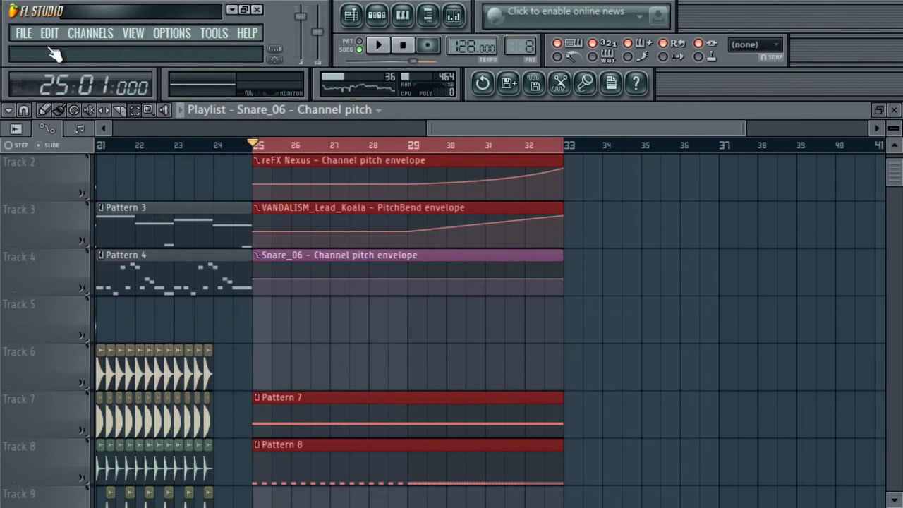
- Raise the end point of the Snare_06 pitch envelope, bend the line into a late-rising curve, and play the build-up
{"action": "left_click_drag", "start_coordinate": [570, 278], "coordinate": [558, 238]}
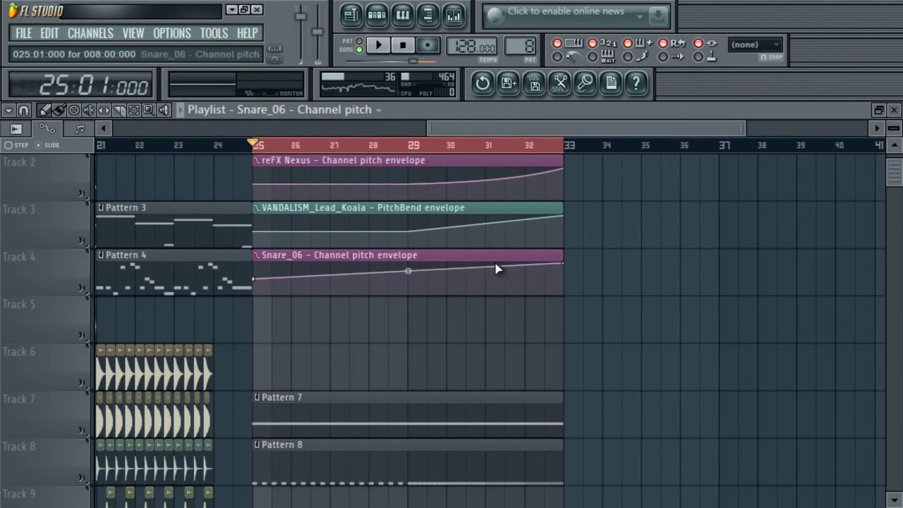
{"action": "left_click_drag", "start_coordinate": [409, 278], "coordinate": [443, 51]}
{"action": "key", "text": "space"}
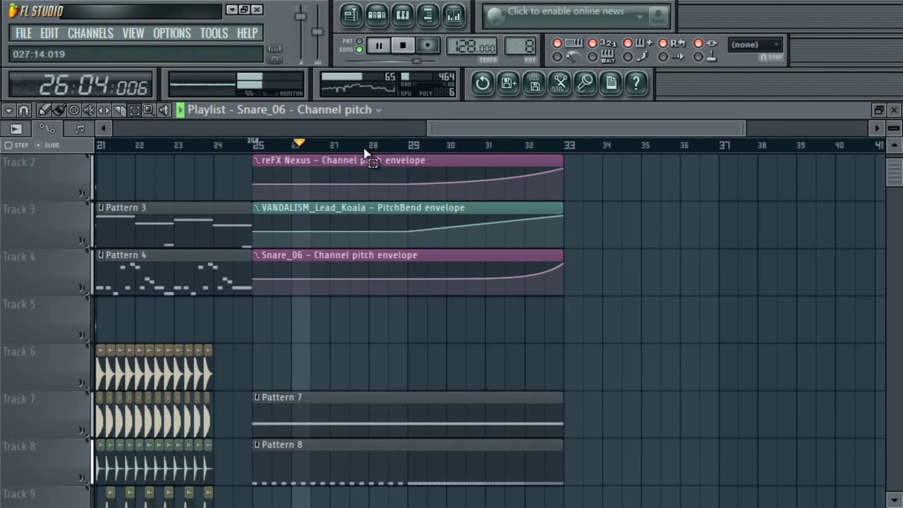
- Listen to the track and look over the arrangement on all tracks from bar 1 to bar 33
{"action": "left_click_drag", "start_coordinate": [764, 128], "coordinate": [594, 132]}
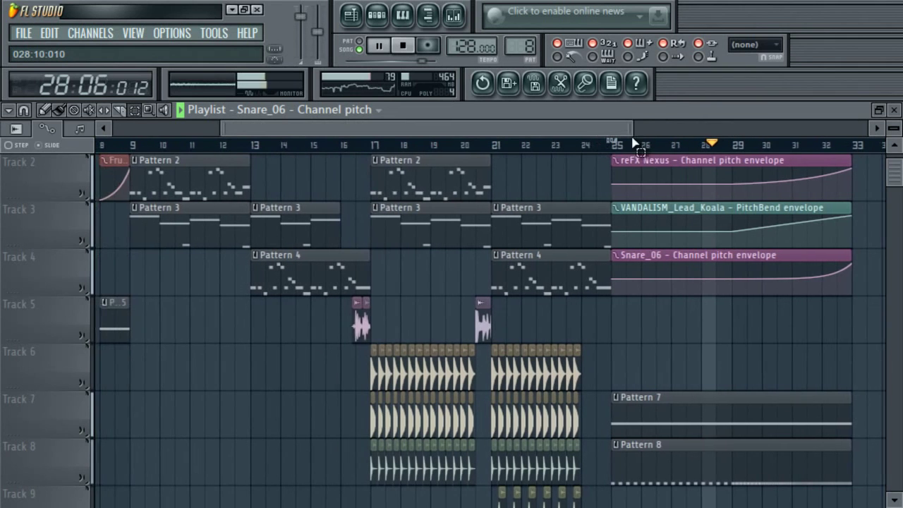
{"action": "scroll", "coordinate": [490, 324], "scroll_direction": "down", "scroll_amount": 3}
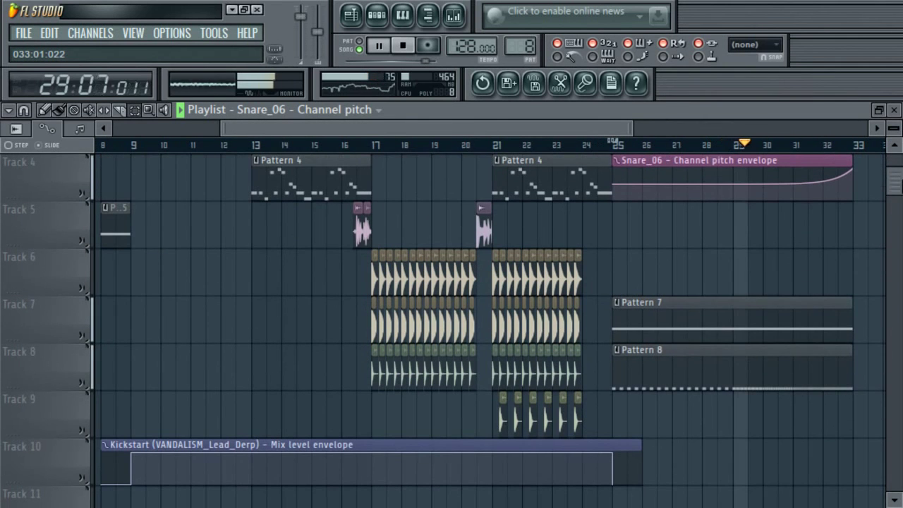
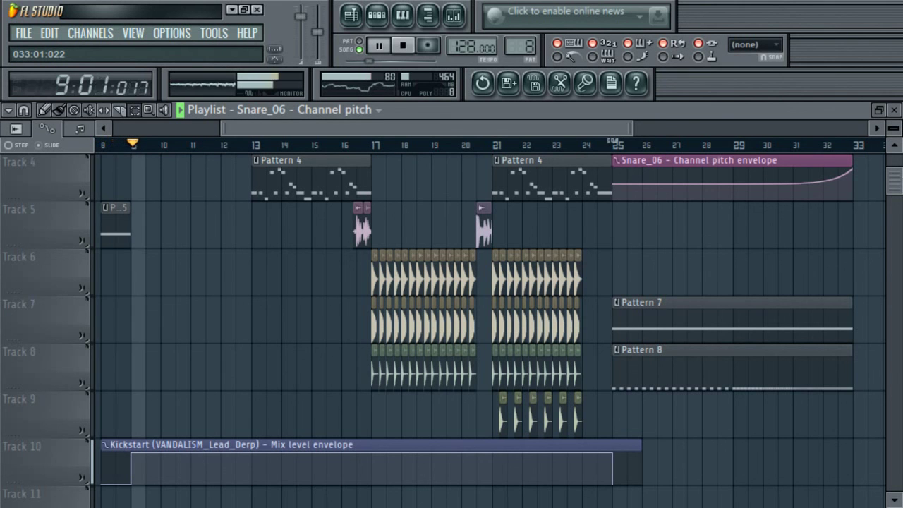
{"action": "left_click_drag", "start_coordinate": [544, 127], "coordinate": [254, 131]}
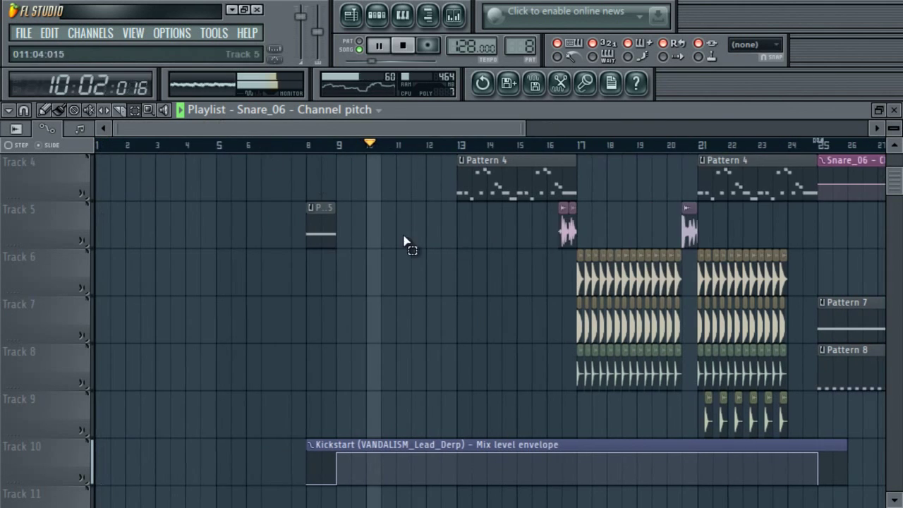
{"action": "left_click_drag", "start_coordinate": [894, 180], "coordinate": [895, 155]}
{"action": "left_click_drag", "start_coordinate": [524, 127], "coordinate": [649, 144]}
{"action": "mouse_move", "coordinate": [895, 171]}
{"action": "left_mouse_down"}
{"action": "mouse_move", "coordinate": [896, 187]}
{"action": "mouse_move", "coordinate": [895, 170]}
{"action": "left_mouse_up"}
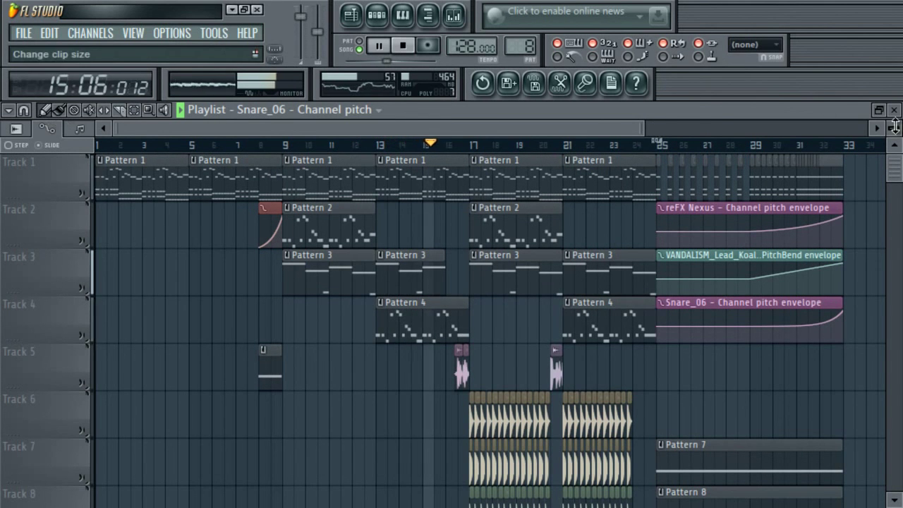
- Move the Kickstart (VANDALISM_Lead_Derp) mix level envelope from Track 10 down to Track 21, keeping its bar position
{"action": "scroll", "coordinate": [51, 131], "scroll_direction": "down", "scroll_amount": 3}
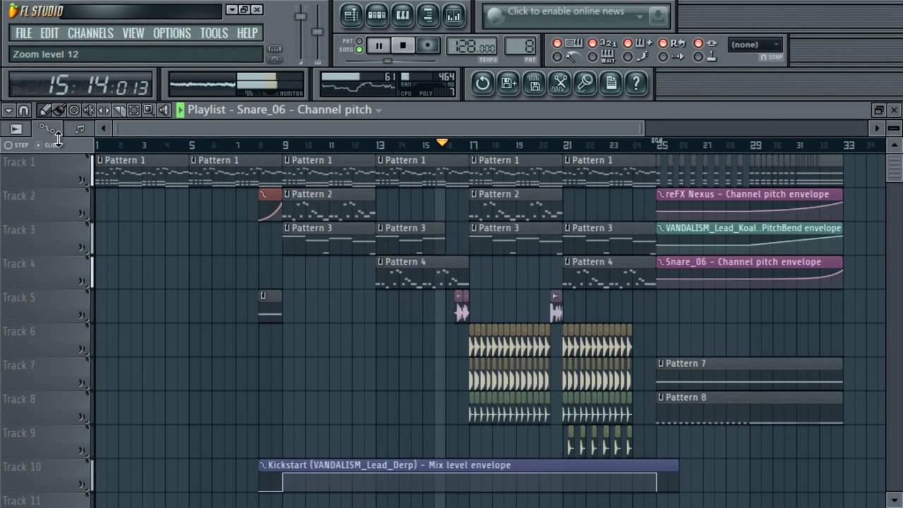
{"action": "left_click", "coordinate": [590, 464]}
{"action": "left_click_drag", "start_coordinate": [589, 463], "coordinate": [596, 471]}
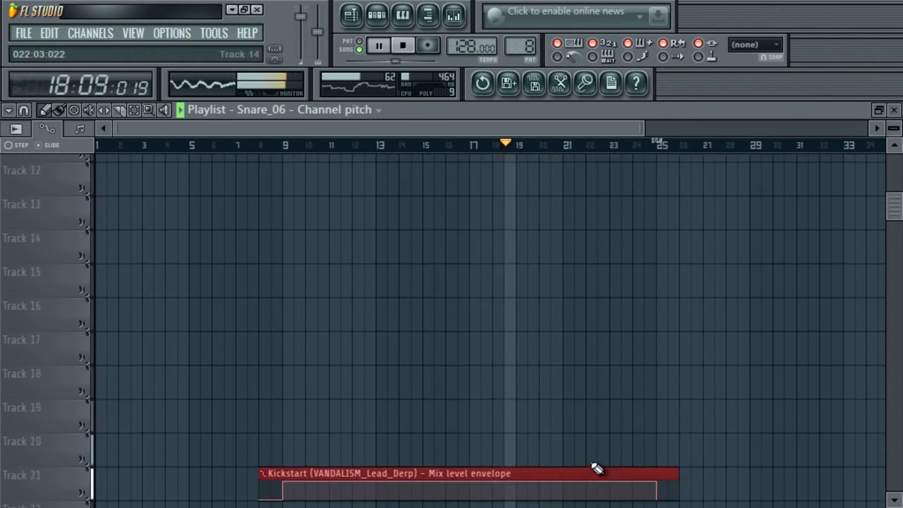
{"action": "left_click_drag", "start_coordinate": [890, 213], "coordinate": [871, 152]}
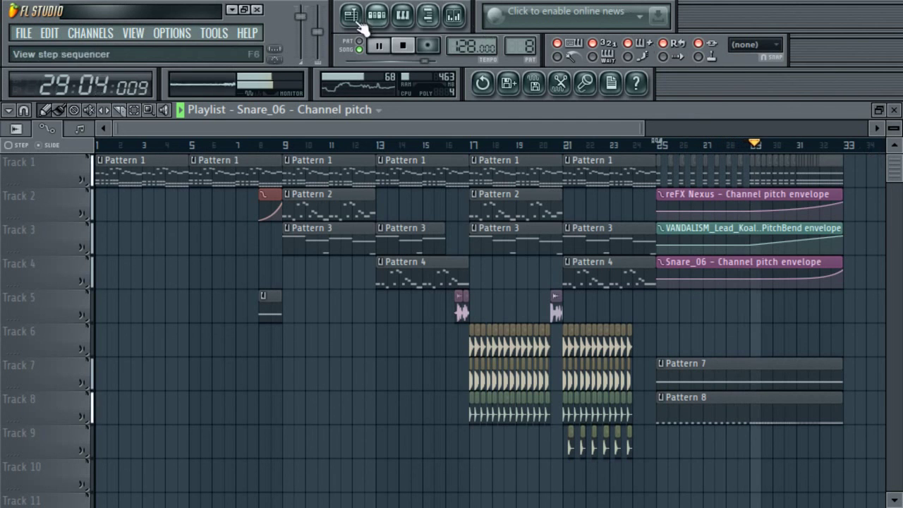
- Add Fruity Filter to the second effect slot of the reFX Nexus mixer track and create an automation clip for its cutoff frequency
{"action": "left_click", "coordinate": [455, 17]}
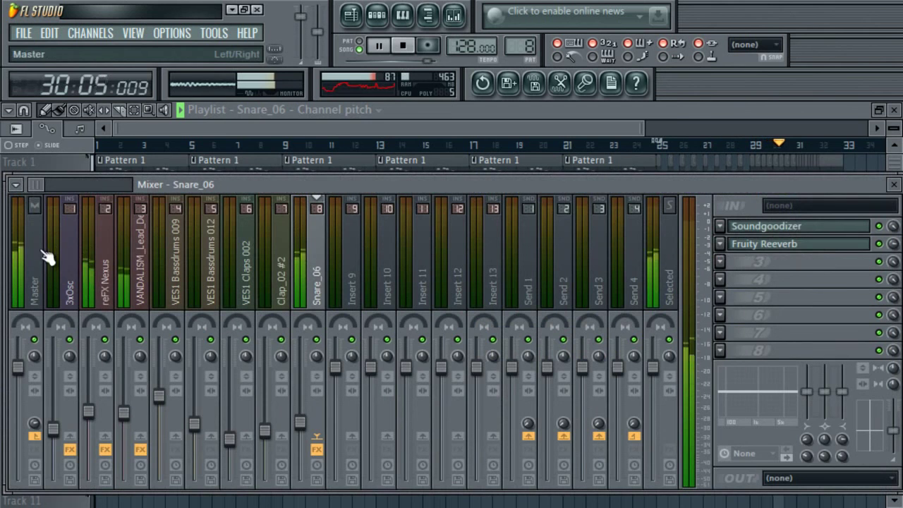
{"action": "left_click", "coordinate": [106, 244]}
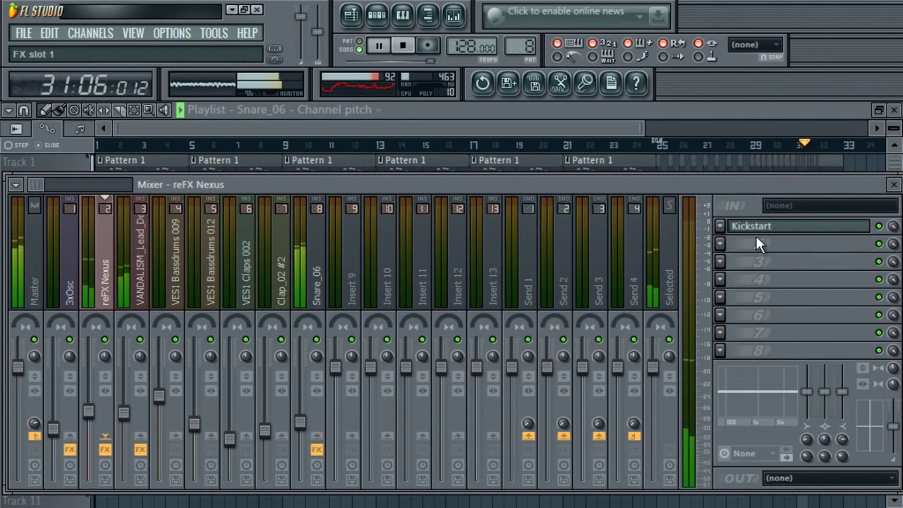
{"action": "left_click", "coordinate": [719, 244]}
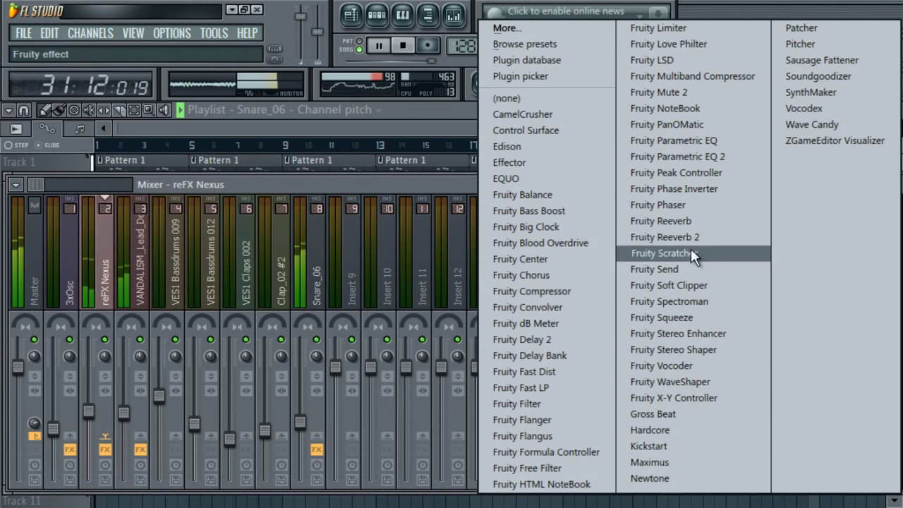
{"action": "left_click", "coordinate": [548, 402]}
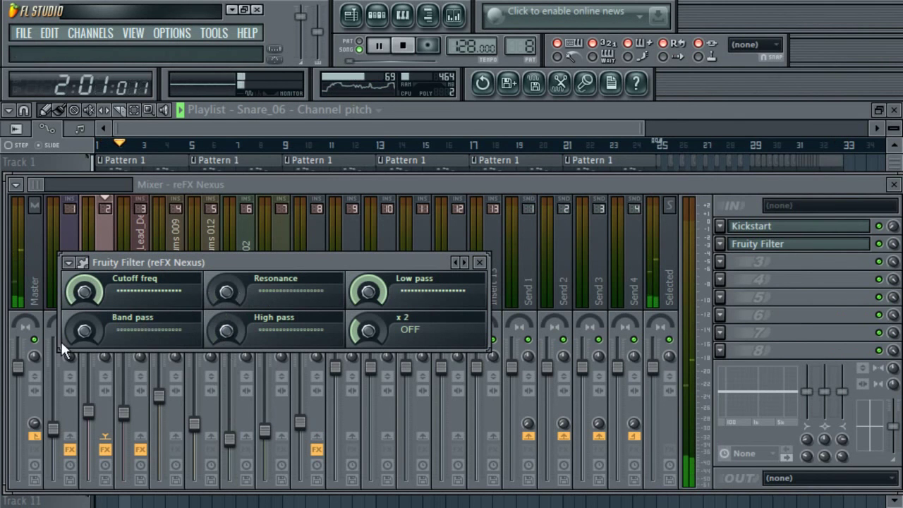
{"action": "right_click", "coordinate": [90, 303]}
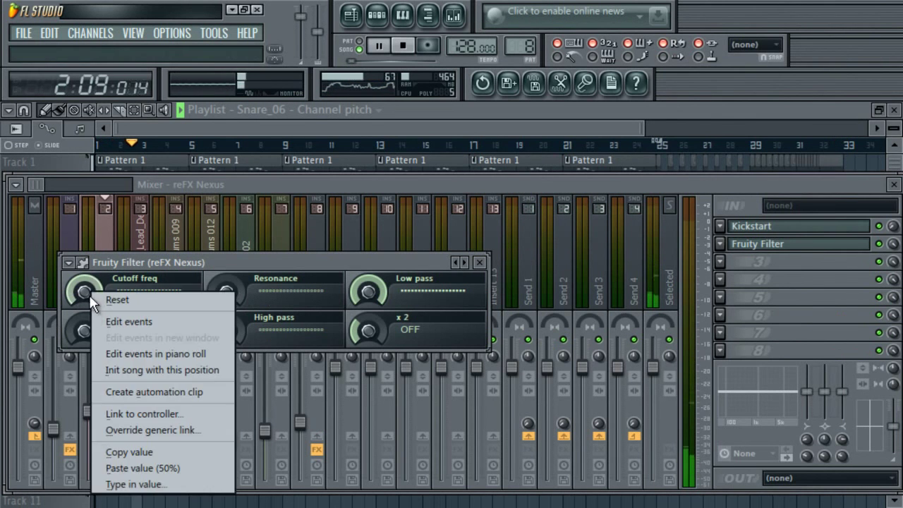
{"action": "left_click", "coordinate": [151, 391]}
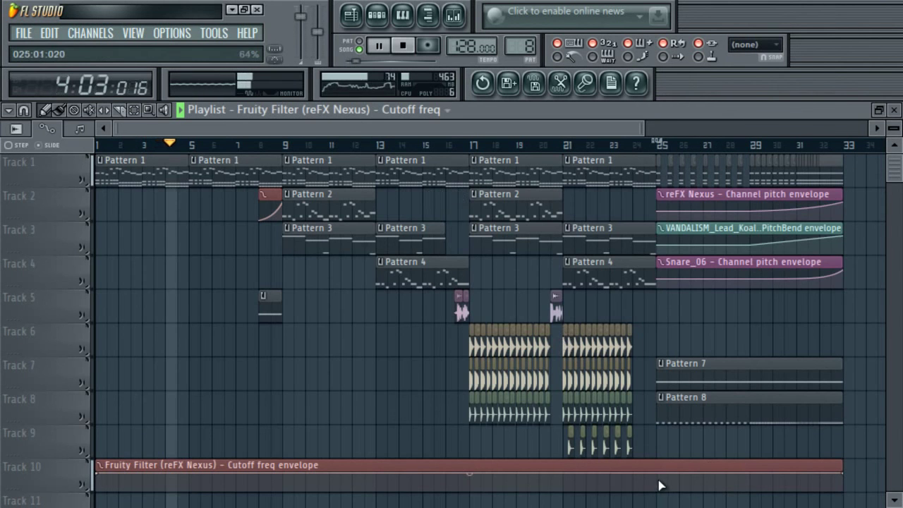
- Shape the filter cutoff envelope into a curved drop near bar 33, and slice off and delete everything before bar 25
{"action": "right_click", "coordinate": [756, 475]}
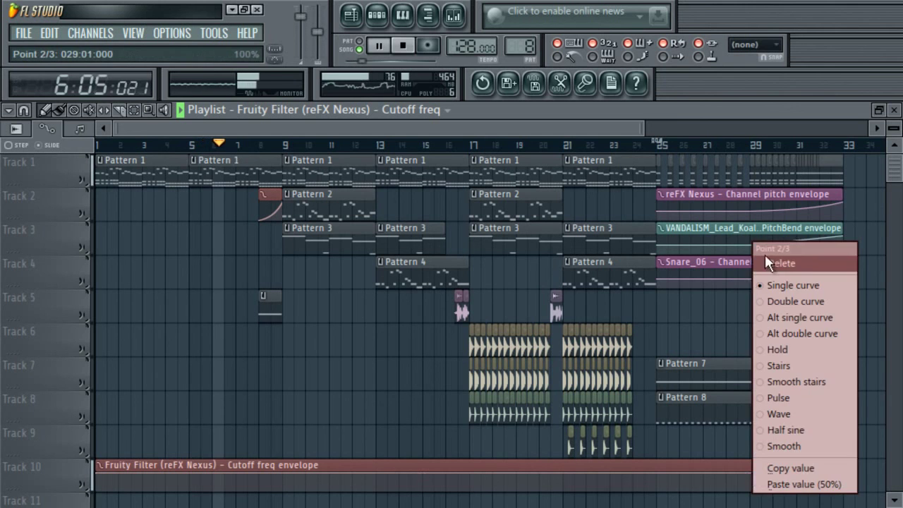
{"action": "left_click", "coordinate": [758, 263]}
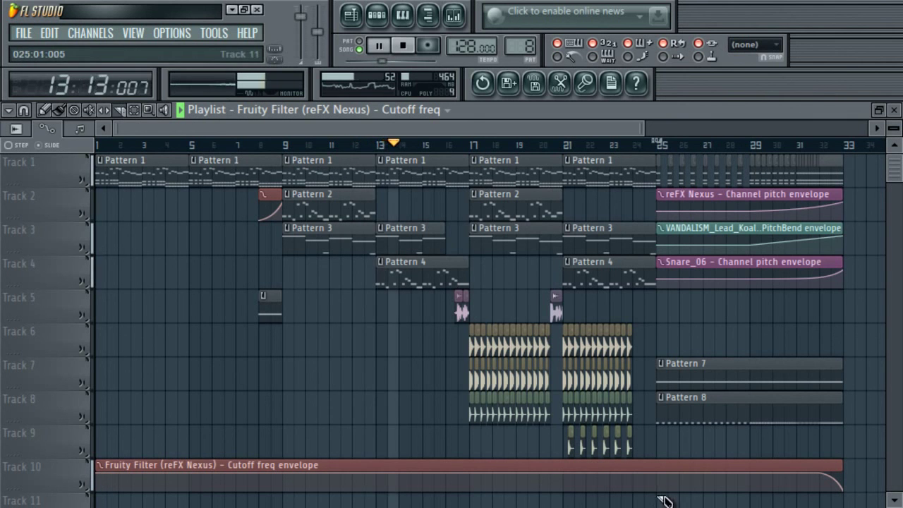
{"action": "left_click", "coordinate": [653, 457]}
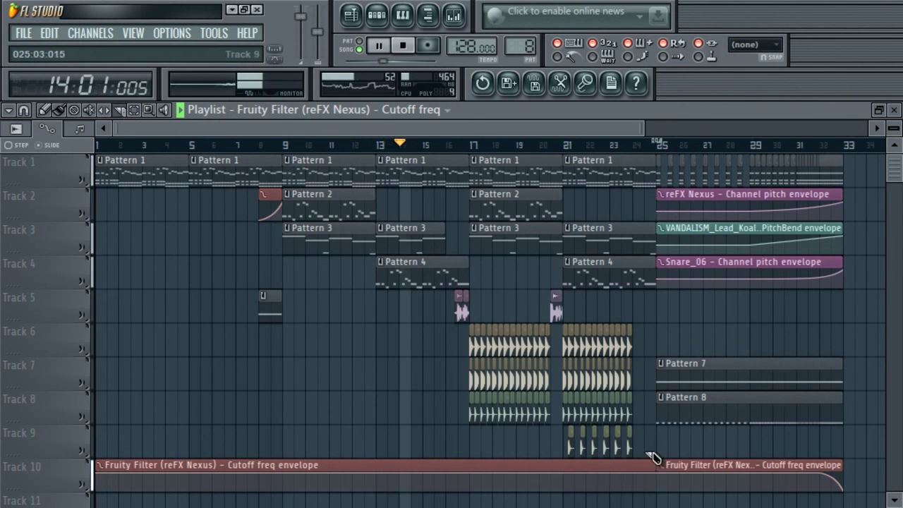
{"action": "right_click", "coordinate": [328, 474]}
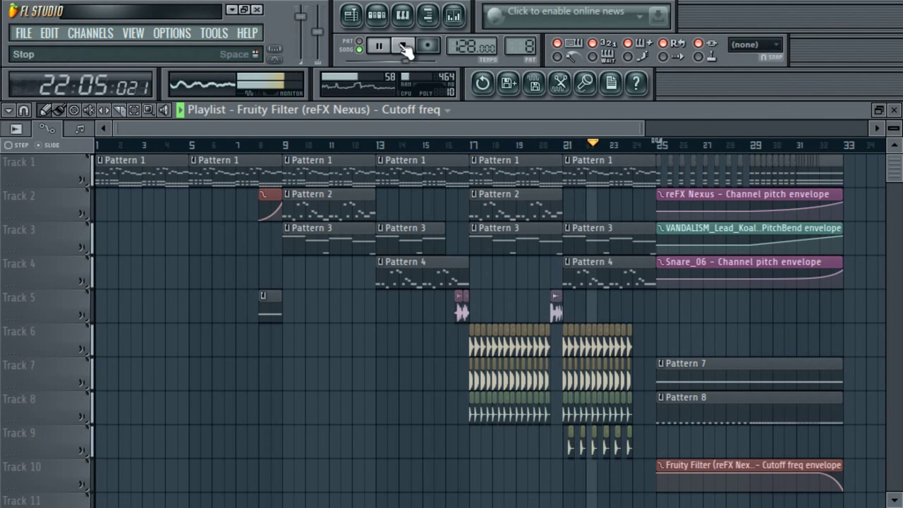
- Browse the sample packs to Otros, Electro, Sander Beat Melbourne, 04 Kit [128 bpm A Minor], and preview the fx3 sample
{"action": "left_click", "coordinate": [428, 15]}
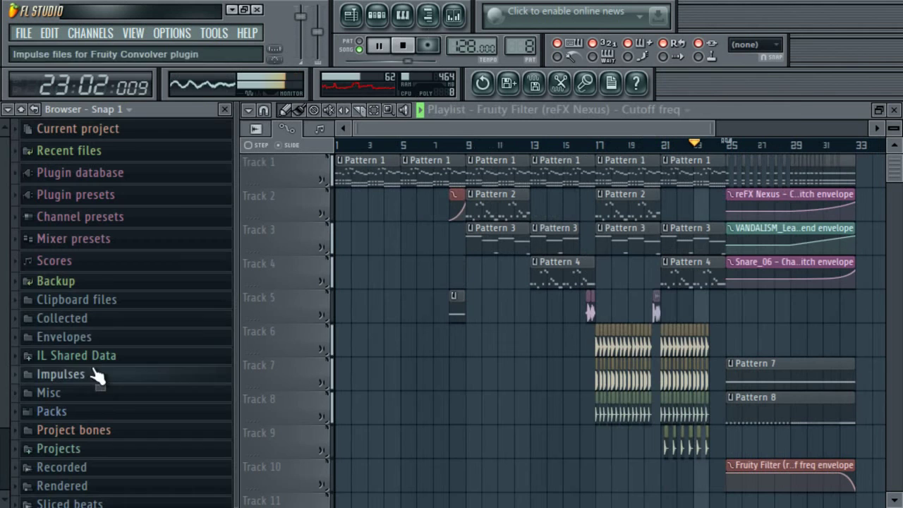
{"action": "left_click", "coordinate": [103, 415]}
{"action": "left_click", "coordinate": [107, 447]}
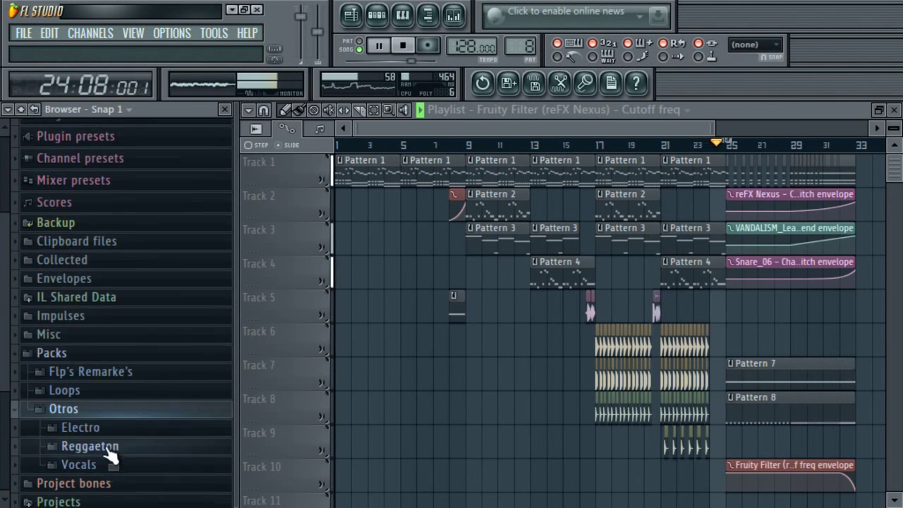
{"action": "left_click", "coordinate": [106, 414]}
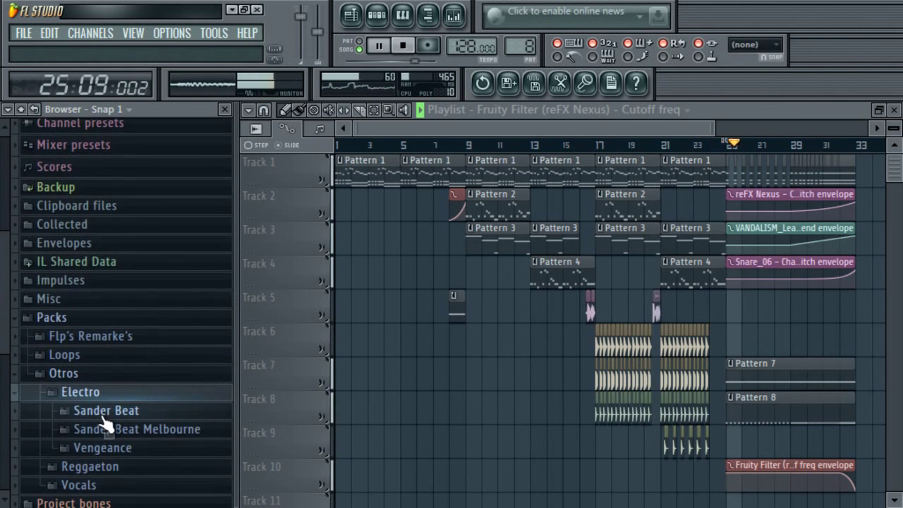
{"action": "left_click", "coordinate": [148, 432]}
{"action": "left_click", "coordinate": [157, 396]}
{"action": "scroll", "coordinate": [10, 362], "scroll_direction": "down", "scroll_amount": 7}
{"action": "left_click", "coordinate": [117, 347]}
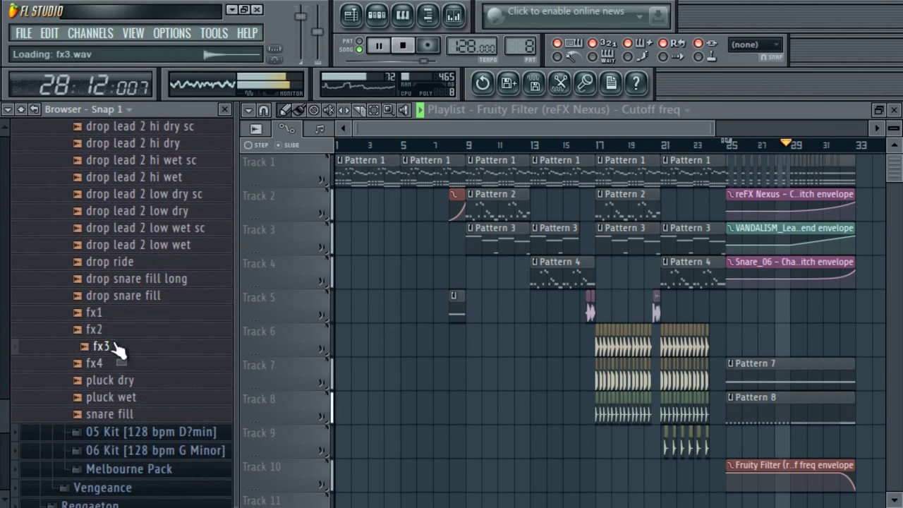
- Place the fx3 sample on Track 9 at bar 25 and look over its channel settings
{"action": "left_click_drag", "start_coordinate": [117, 348], "coordinate": [400, 396]}
{"action": "left_click_drag", "start_coordinate": [709, 443], "coordinate": [727, 438]}
{"action": "left_click", "coordinate": [730, 430]}
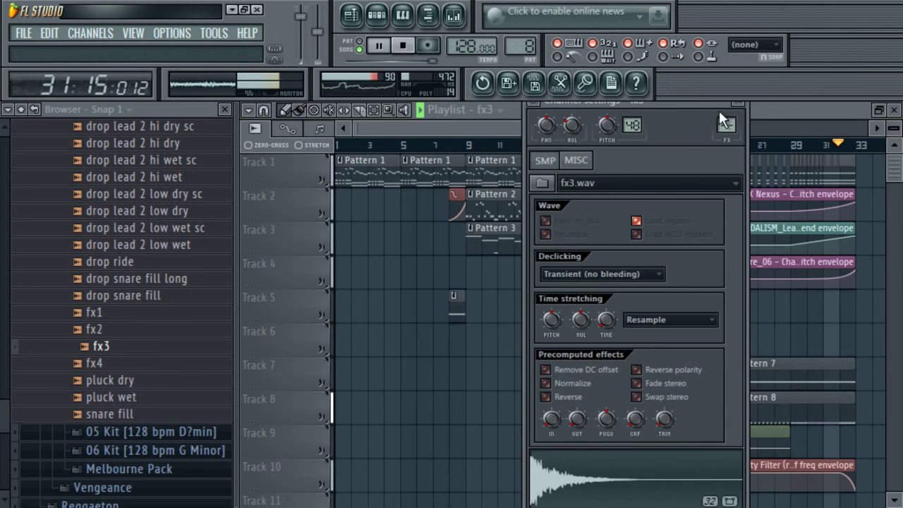
{"action": "left_click", "coordinate": [737, 102]}
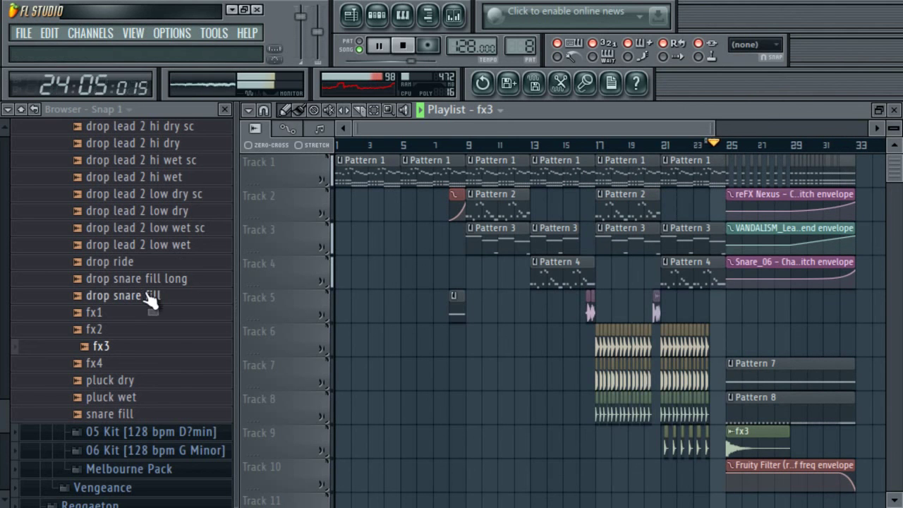
{"action": "double_click", "coordinate": [744, 448]}
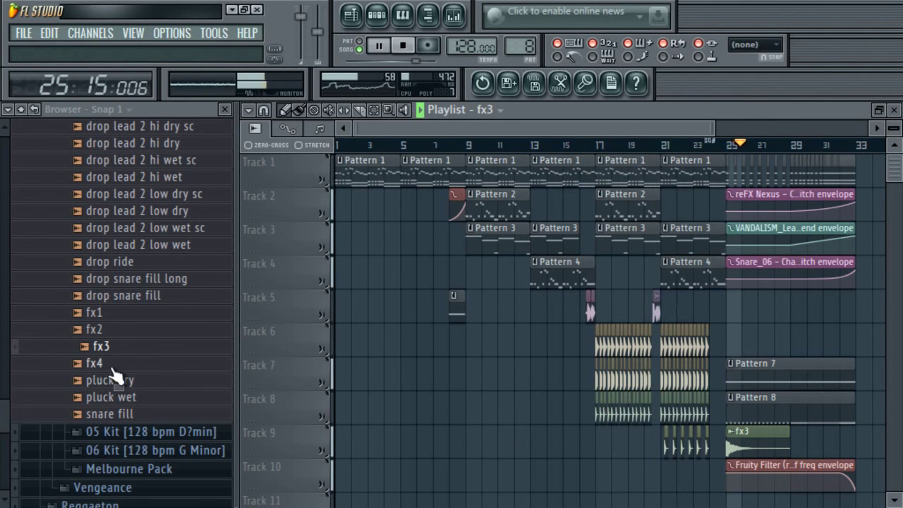
- Place the fx2 sample on Track 9 at bar 29, directly after fx3, and lower its channel volume
{"action": "left_click", "coordinate": [107, 333]}
{"action": "left_click_drag", "start_coordinate": [587, 456], "coordinate": [820, 429]}
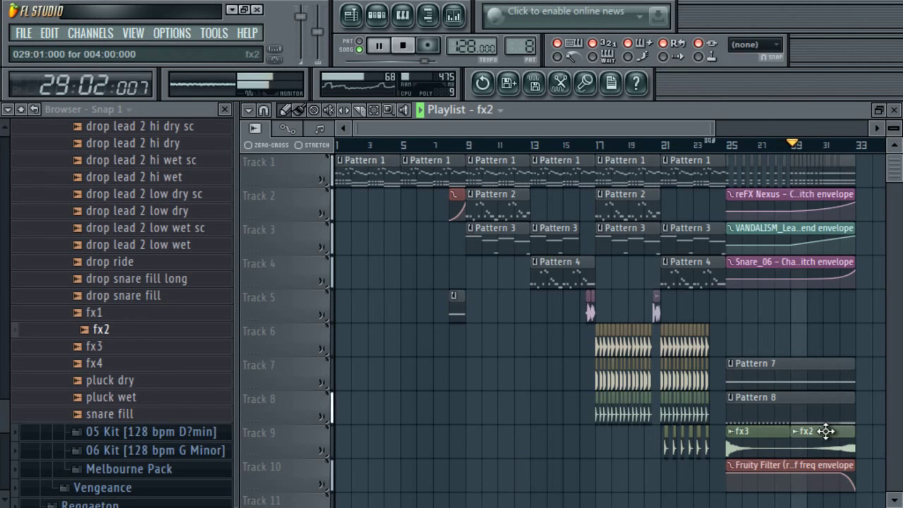
{"action": "double_click", "coordinate": [833, 437]}
{"action": "left_click_drag", "start_coordinate": [575, 127], "coordinate": [591, 200]}
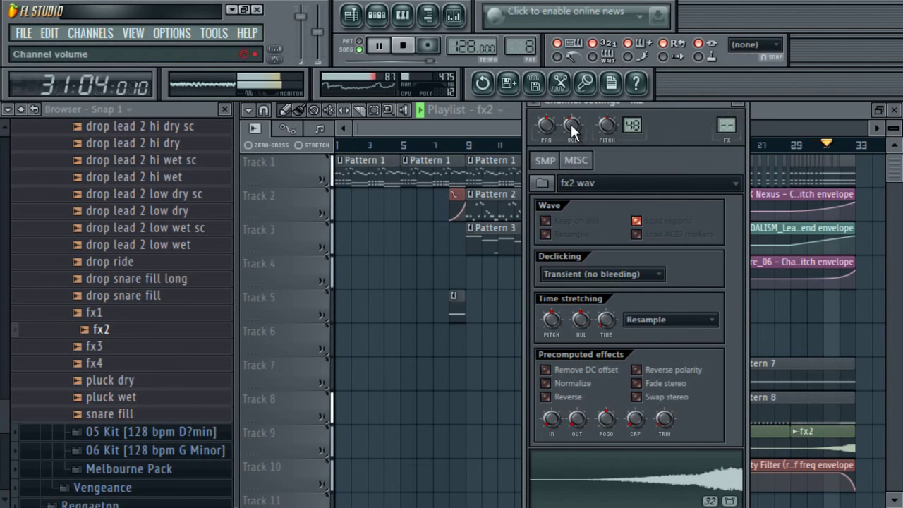
{"action": "left_click", "coordinate": [738, 102]}
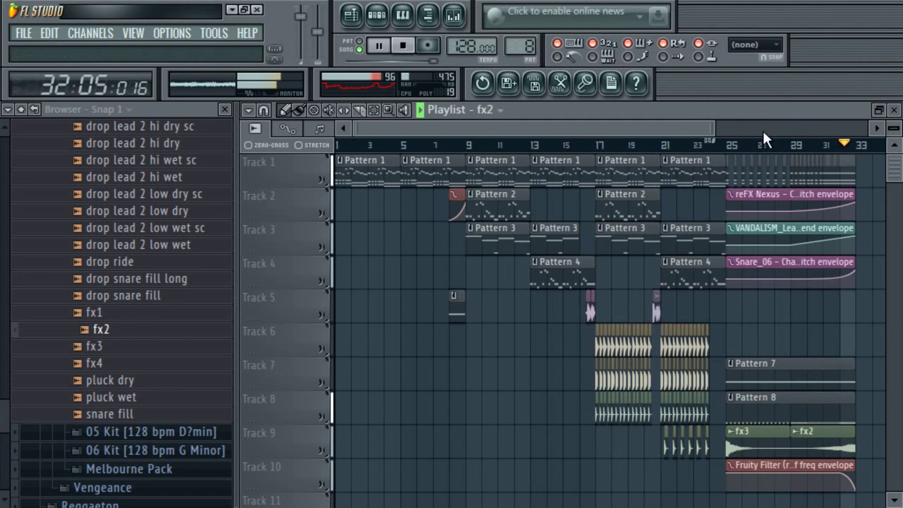
- Stop playback, preview the fx4 sample, and place it on Track 10 from bar 16 so that it ends at bar 24
{"action": "key", "text": "space"}
{"action": "left_click", "coordinate": [99, 363]}
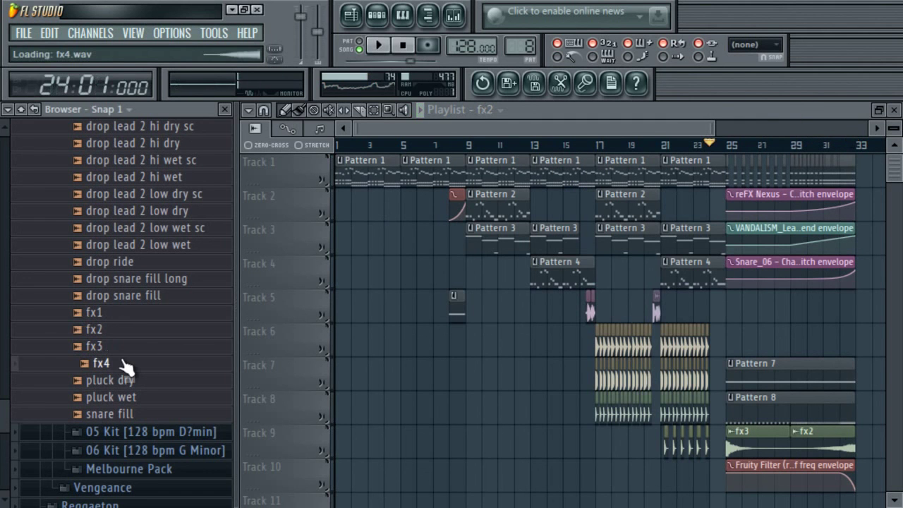
{"action": "left_click_drag", "start_coordinate": [123, 363], "coordinate": [328, 426]}
{"action": "left_click_drag", "start_coordinate": [522, 464], "coordinate": [628, 484]}
{"action": "left_click", "coordinate": [595, 466]}
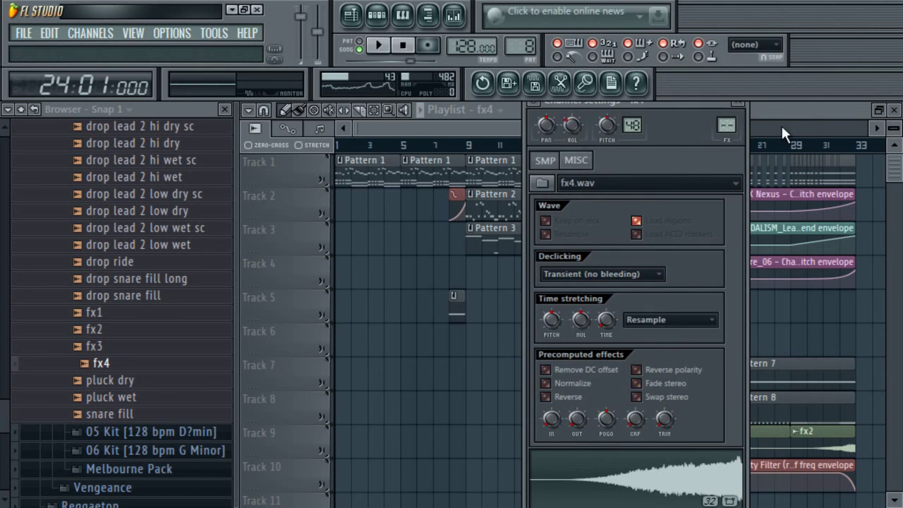
{"action": "left_click", "coordinate": [711, 125]}
- Shorten the last Pattern 3 clip on Track 3 to end at bar 24, playing the transition from bar 22 to check it
{"action": "left_click", "coordinate": [684, 146]}
{"action": "key", "text": "space"}
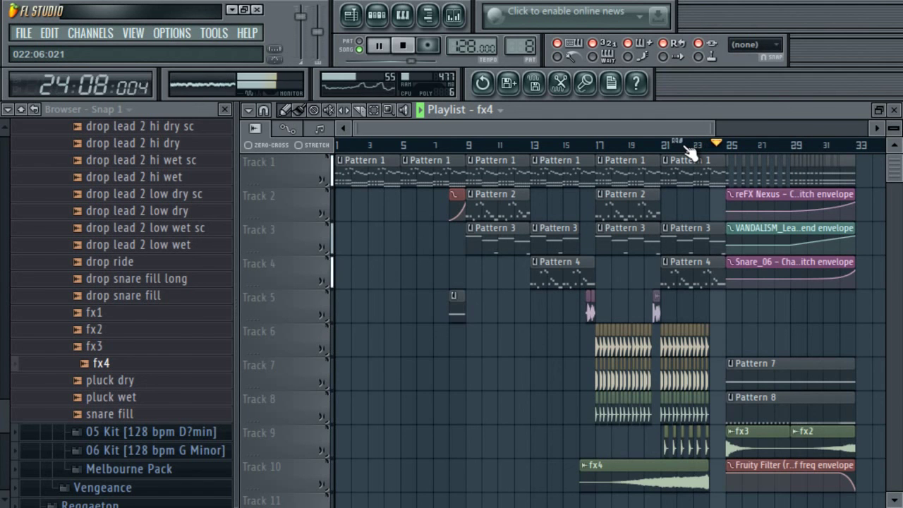
{"action": "left_click_drag", "start_coordinate": [723, 228], "coordinate": [708, 228]}
{"action": "left_click", "coordinate": [692, 146]}
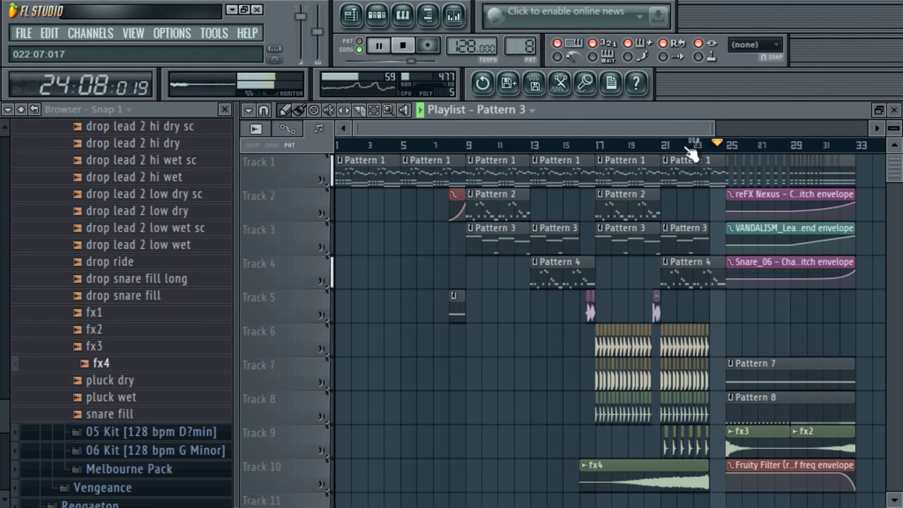
- Place the fx1 sample on Track 10 at bar 9 and look over its channel settings
{"action": "left_click_drag", "start_coordinate": [127, 313], "coordinate": [487, 484]}
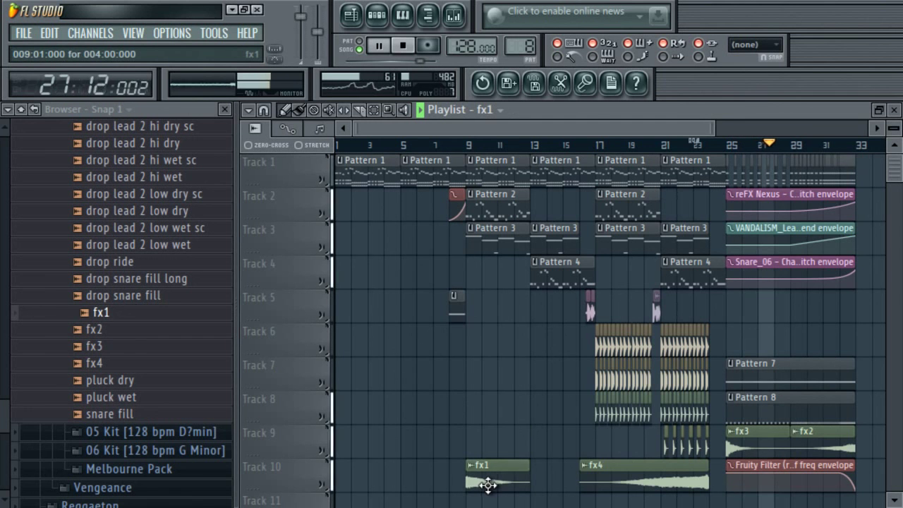
{"action": "double_click", "coordinate": [487, 484]}
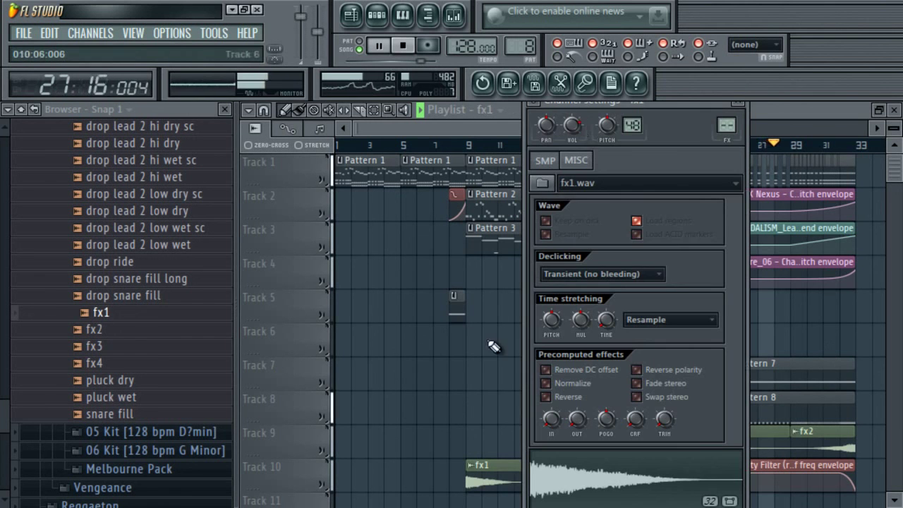
{"action": "left_click", "coordinate": [761, 108]}
- Open the 02 Kit [128 bpm D Minor] folder and place its FX2 sample on Track 10 at bar 5, leading into fx1
{"action": "left_click_drag", "start_coordinate": [4, 414], "coordinate": [6, 259]}
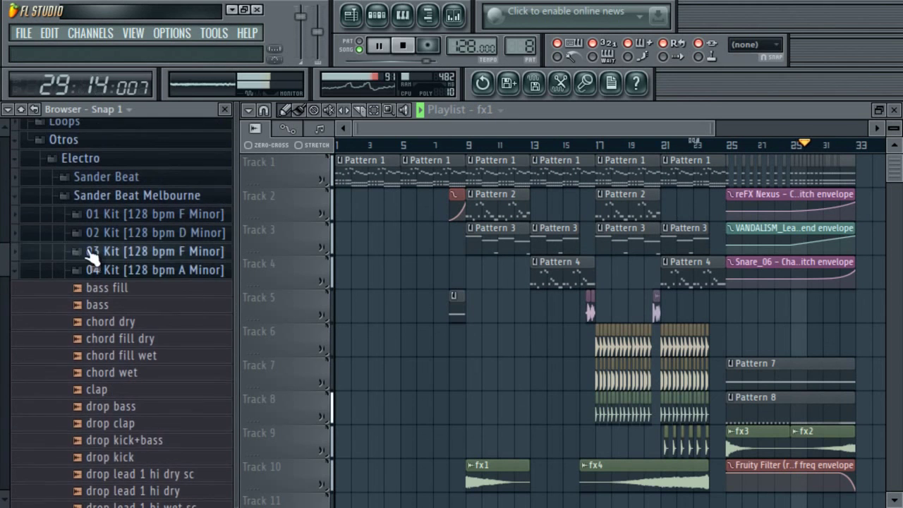
{"action": "left_click", "coordinate": [79, 267]}
{"action": "left_click", "coordinate": [113, 230]}
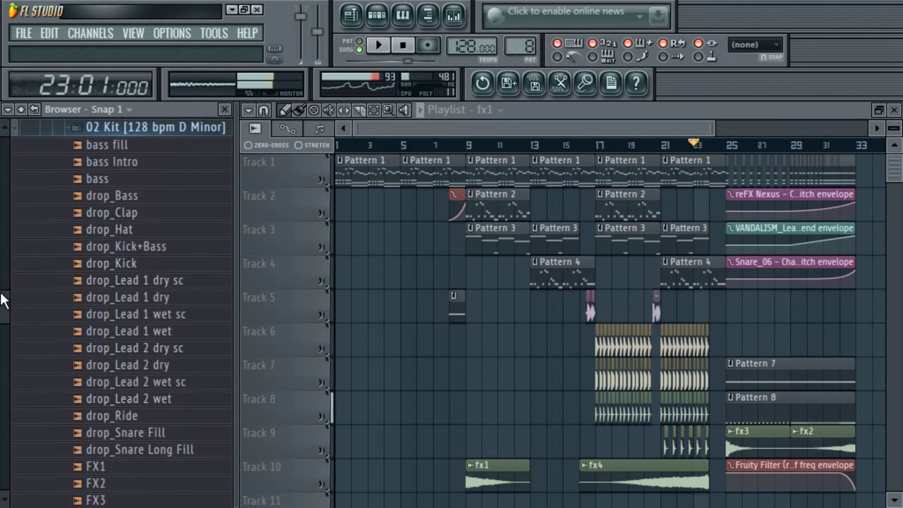
{"action": "left_click_drag", "start_coordinate": [4, 302], "coordinate": [12, 373]}
{"action": "left_click_drag", "start_coordinate": [95, 282], "coordinate": [426, 478]}
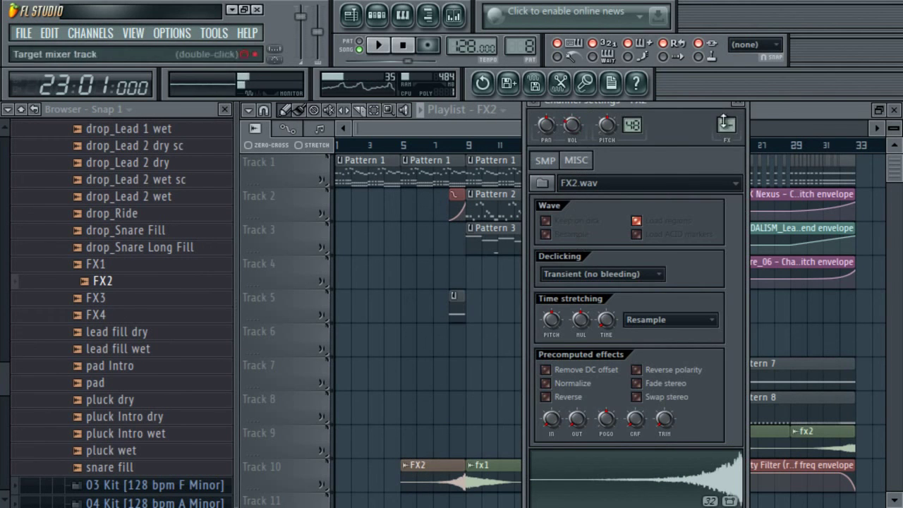
{"action": "left_click", "coordinate": [758, 116]}
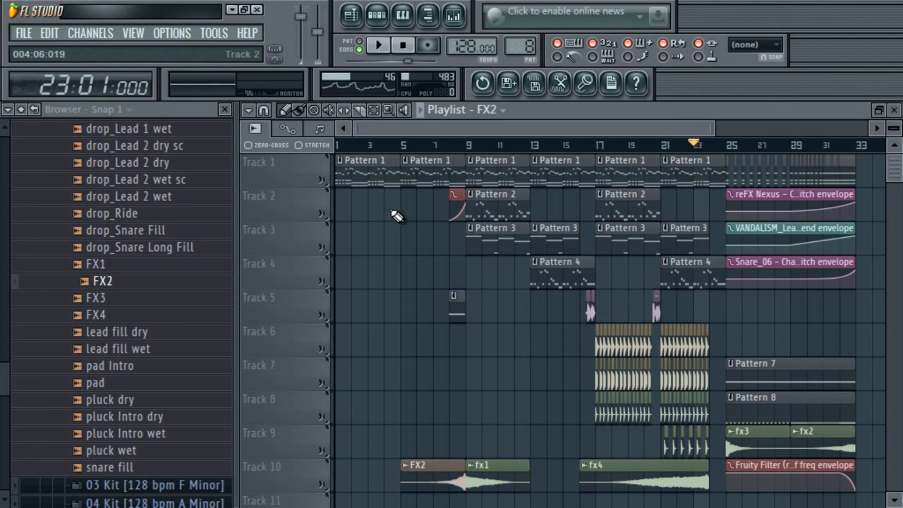
- Preview the FX3, FX1 and FX4 samples of the 02 Kit folder and place FX4 on Track 9 at bar 9
{"action": "left_click", "coordinate": [120, 299]}
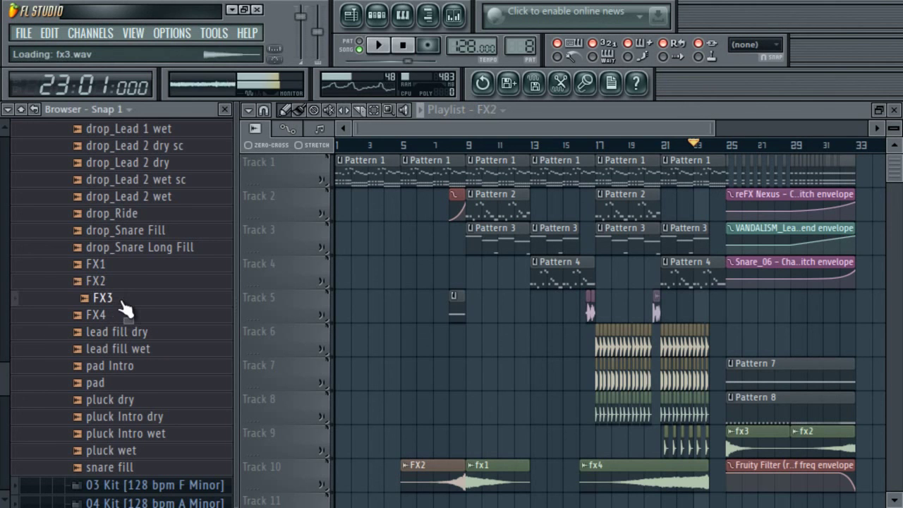
{"action": "left_click", "coordinate": [120, 266]}
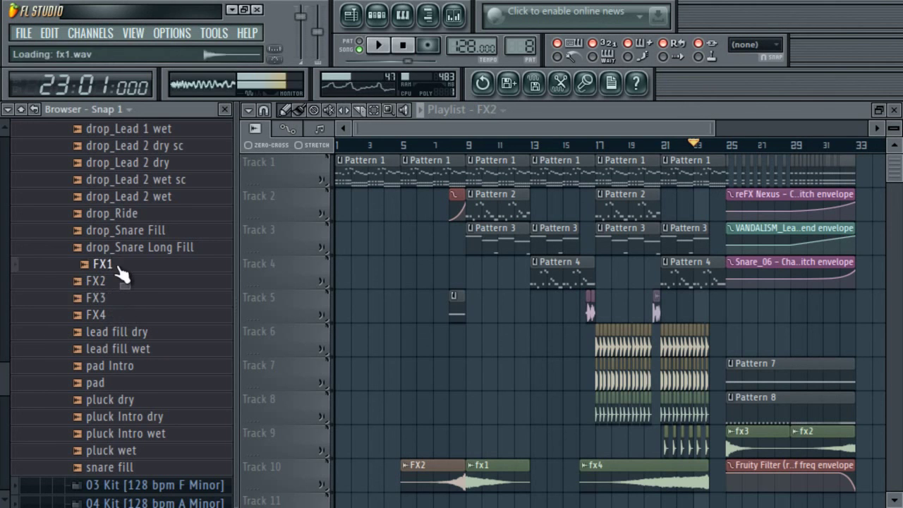
{"action": "left_click", "coordinate": [134, 315]}
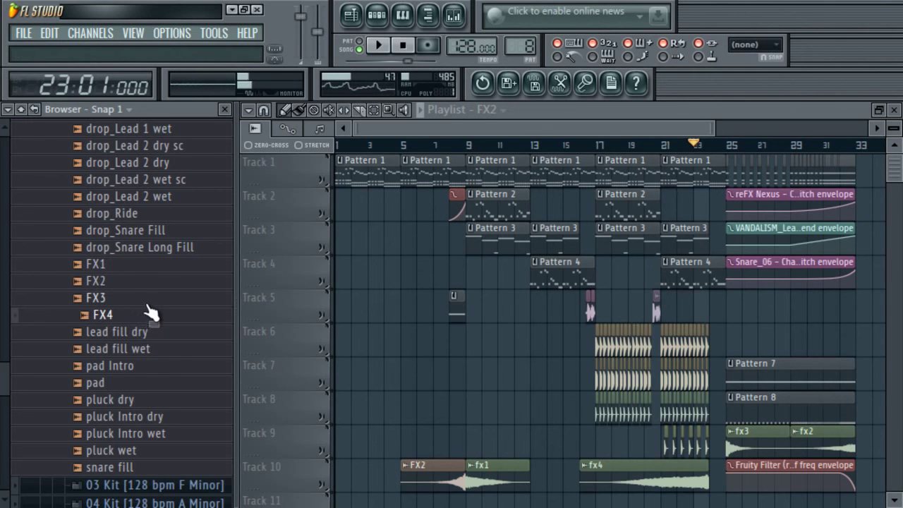
{"action": "scroll", "coordinate": [3, 379], "scroll_direction": "up", "scroll_amount": 6}
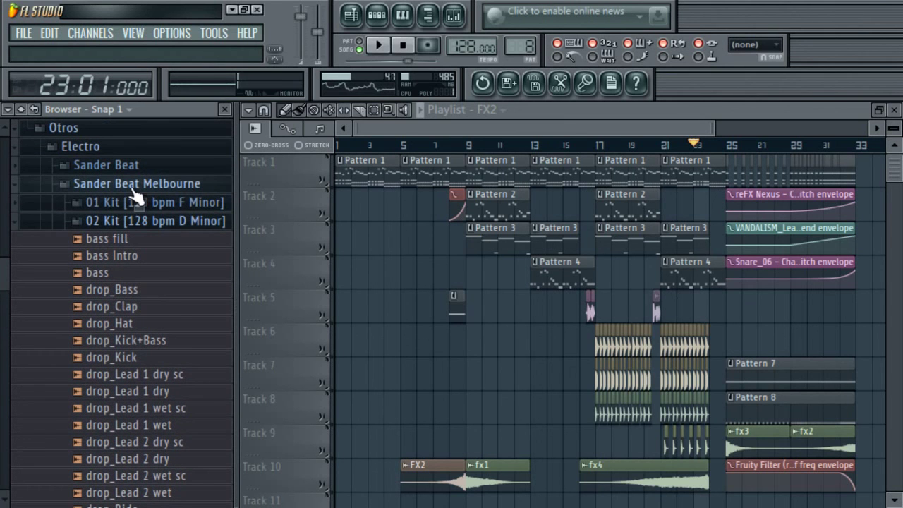
{"action": "scroll", "coordinate": [7, 345], "scroll_direction": "down", "scroll_amount": 2}
{"action": "scroll", "coordinate": [7, 344], "scroll_direction": "down", "scroll_amount": 2}
{"action": "left_click_drag", "start_coordinate": [120, 445], "coordinate": [398, 443]}
{"action": "left_click_drag", "start_coordinate": [487, 443], "coordinate": [517, 446]}
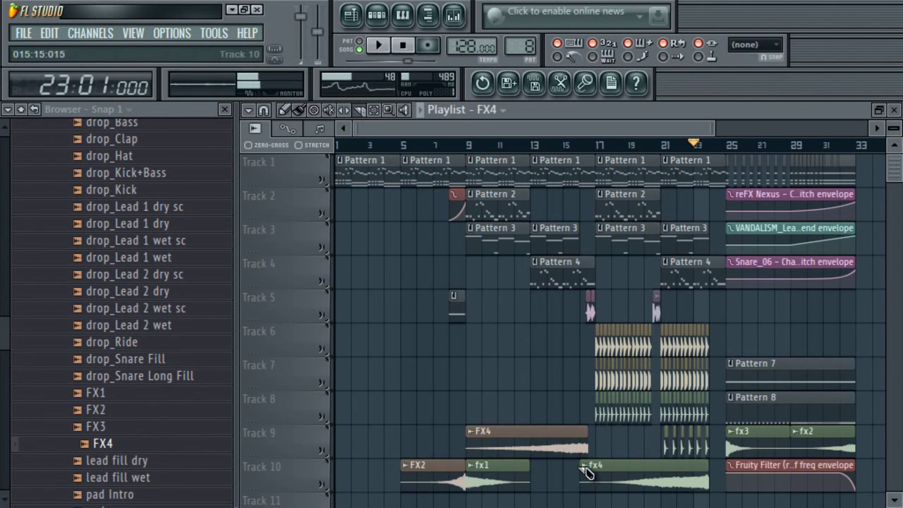
- Slice the FX4 clip at bar 16, move it from Track 9 down to Track 10, and open its channel settings
{"action": "right_click", "coordinate": [586, 438]}
{"action": "left_click", "coordinate": [516, 417]}
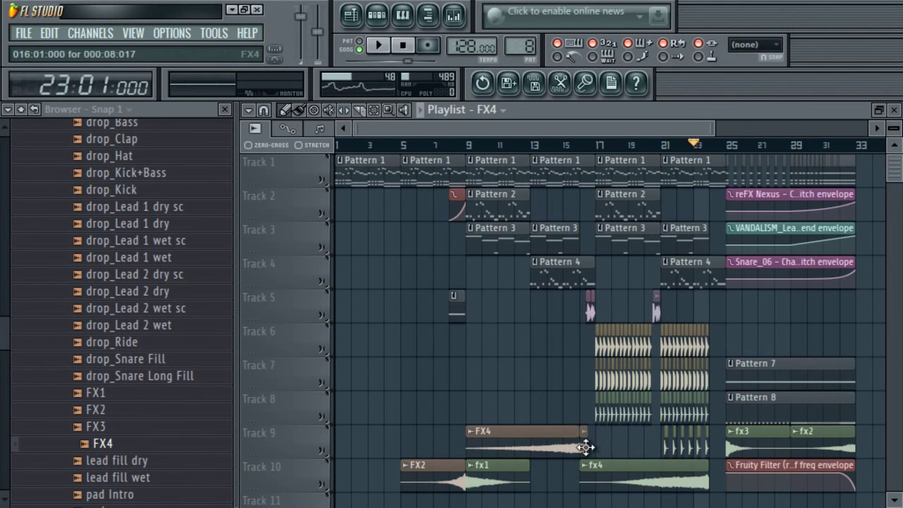
{"action": "left_click_drag", "start_coordinate": [527, 452], "coordinate": [528, 489]}
{"action": "double_click", "coordinate": [551, 485]}
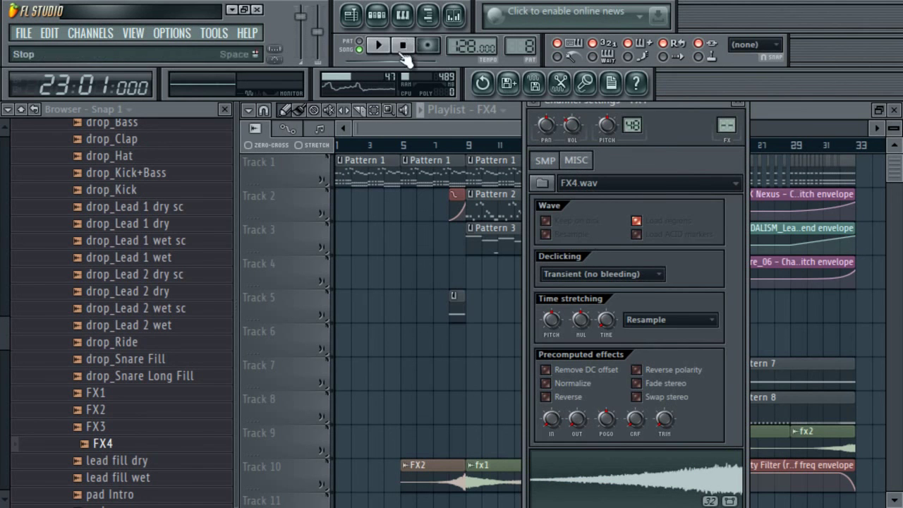
- Switch from the 02 Kit folder to 01 Kit [128 bpm F Minor] and preview its fx1, fx2 and fx3 samples
{"action": "scroll", "coordinate": [22, 281], "scroll_direction": "up", "scroll_amount": 5}
{"action": "left_click", "coordinate": [78, 289]}
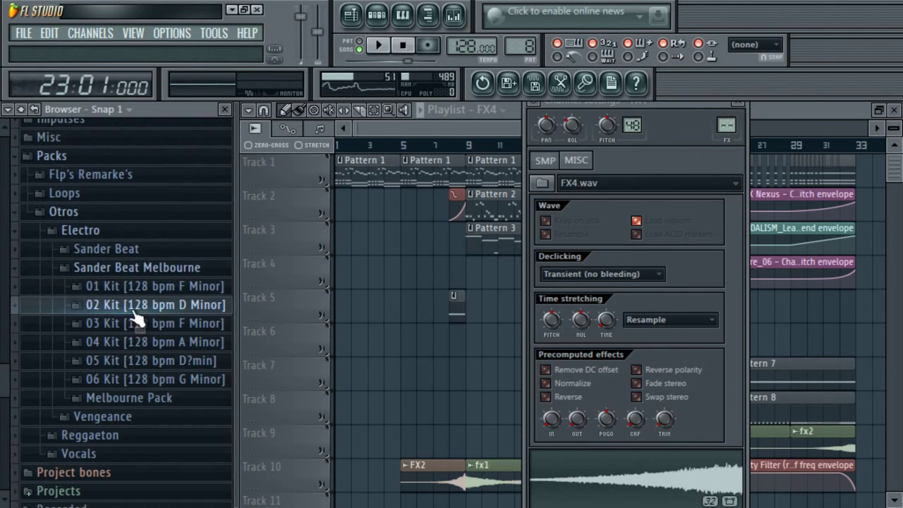
{"action": "scroll", "coordinate": [25, 385], "scroll_direction": "down", "scroll_amount": 8}
{"action": "left_click", "coordinate": [100, 252]}
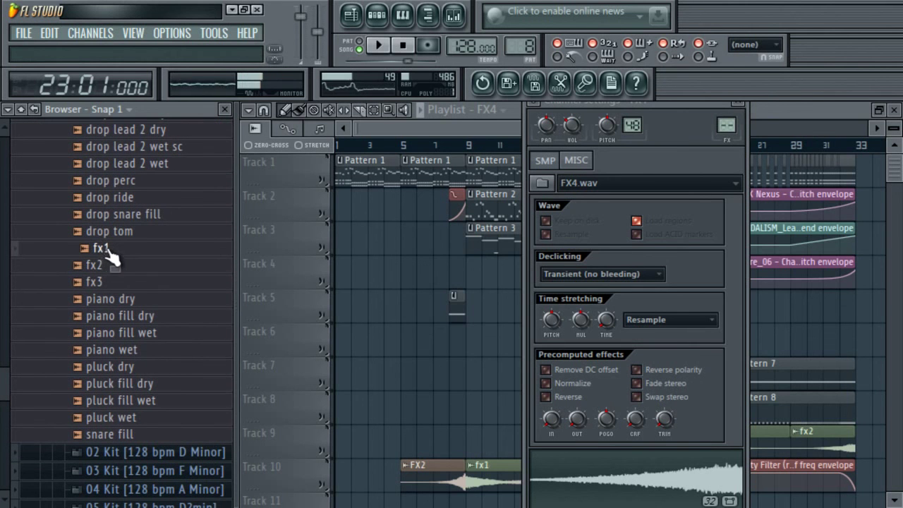
{"action": "left_click", "coordinate": [113, 268]}
{"action": "left_click", "coordinate": [114, 283]}
{"action": "left_click_drag", "start_coordinate": [3, 397], "coordinate": [117, 227]}
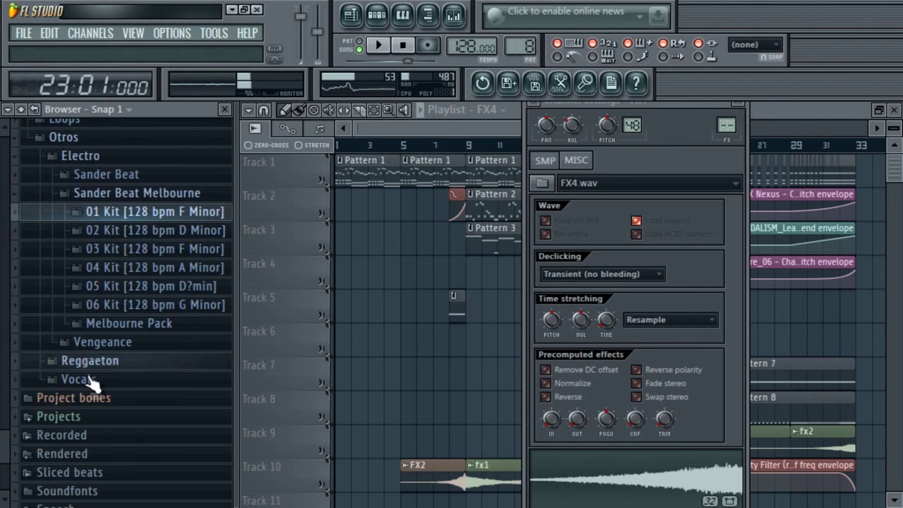
- Open the 06 Kit [128 bpm G Minor] folder and preview its fx2, fx1 and fx3 samples
{"action": "left_click", "coordinate": [132, 306]}
{"action": "left_click_drag", "start_coordinate": [4, 392], "coordinate": [4, 395]}
{"action": "scroll", "coordinate": [106, 377], "scroll_direction": "down", "scroll_amount": 3}
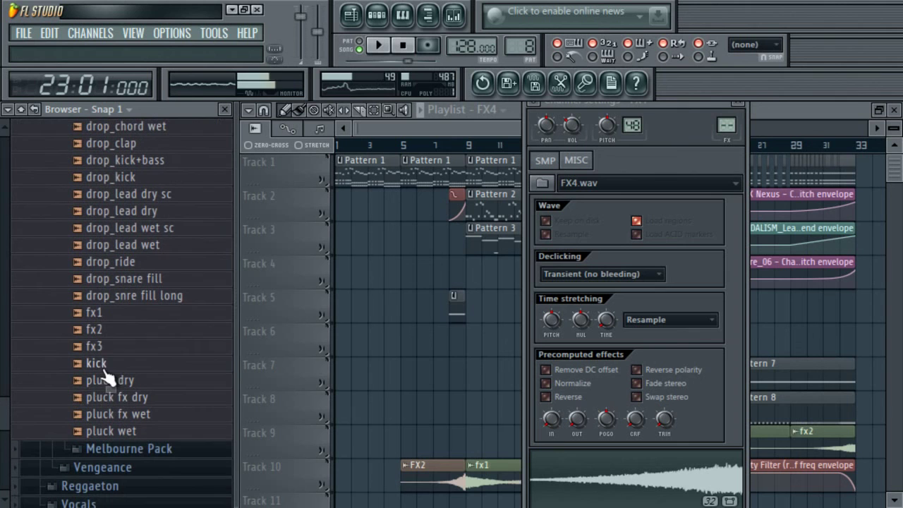
{"action": "left_click", "coordinate": [111, 329]}
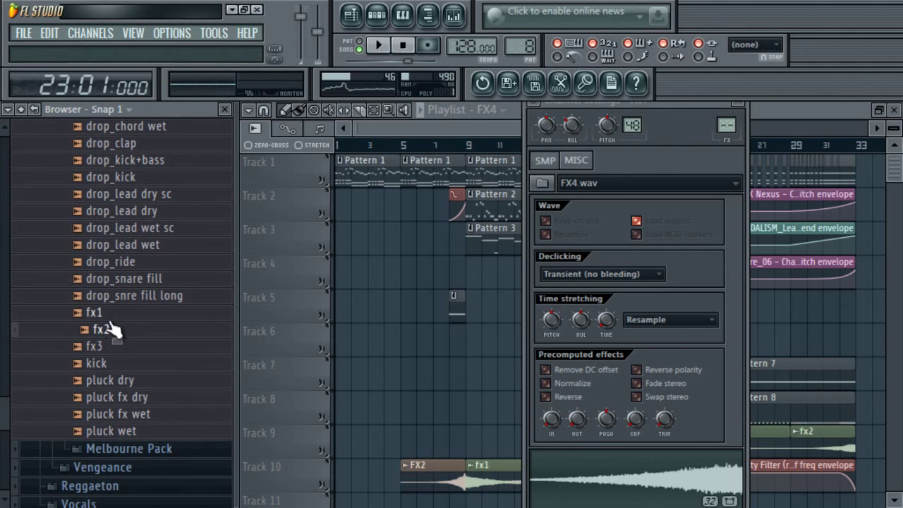
{"action": "left_click", "coordinate": [110, 319]}
{"action": "left_click", "coordinate": [118, 345]}
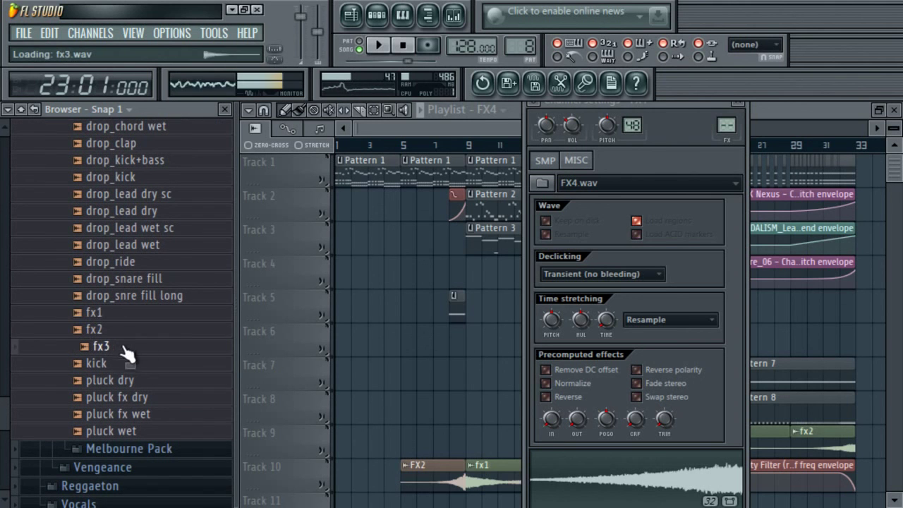
{"action": "scroll", "coordinate": [2, 353], "scroll_direction": "up", "scroll_amount": 6}
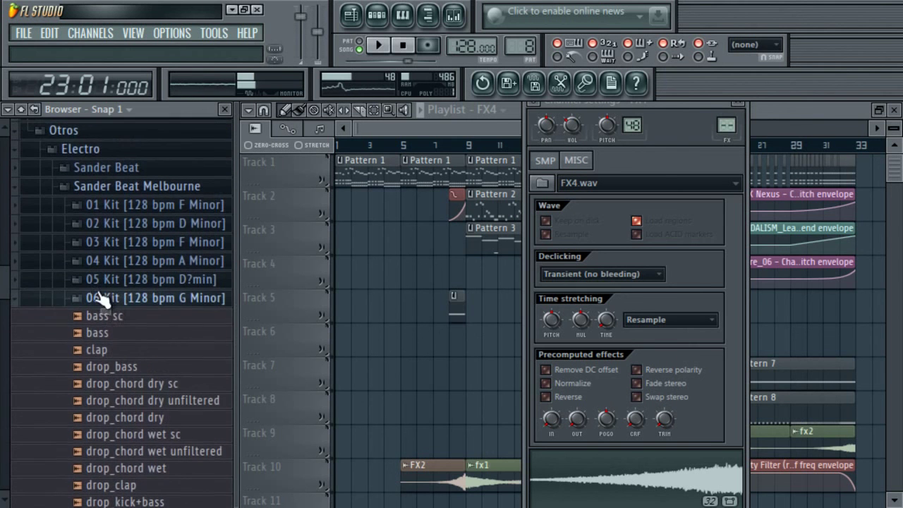
{"action": "left_click", "coordinate": [111, 302]}
{"action": "left_click", "coordinate": [110, 306]}
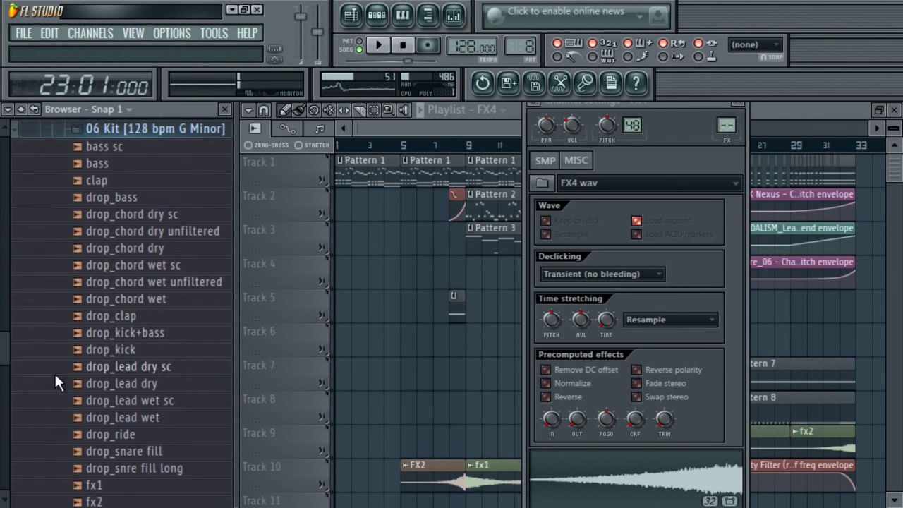
{"action": "left_click_drag", "start_coordinate": [3, 343], "coordinate": [11, 301]}
{"action": "scroll", "coordinate": [105, 158], "scroll_direction": "up", "scroll_amount": 3}
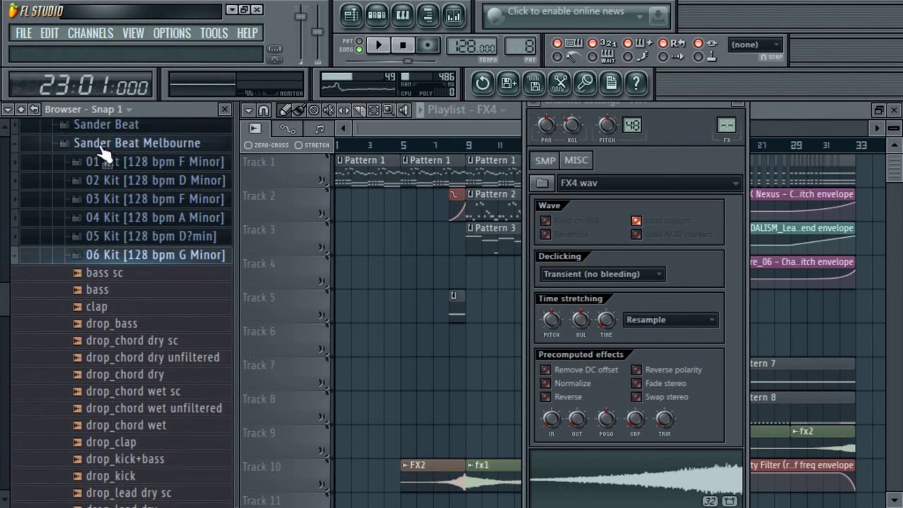
- Open Sander Beat Cr2 EDM(1) inside the Sander Beat folder and preview Huge Reverb Effect from Gabba G 128
{"action": "left_click", "coordinate": [105, 155]}
{"action": "left_click", "coordinate": [113, 276]}
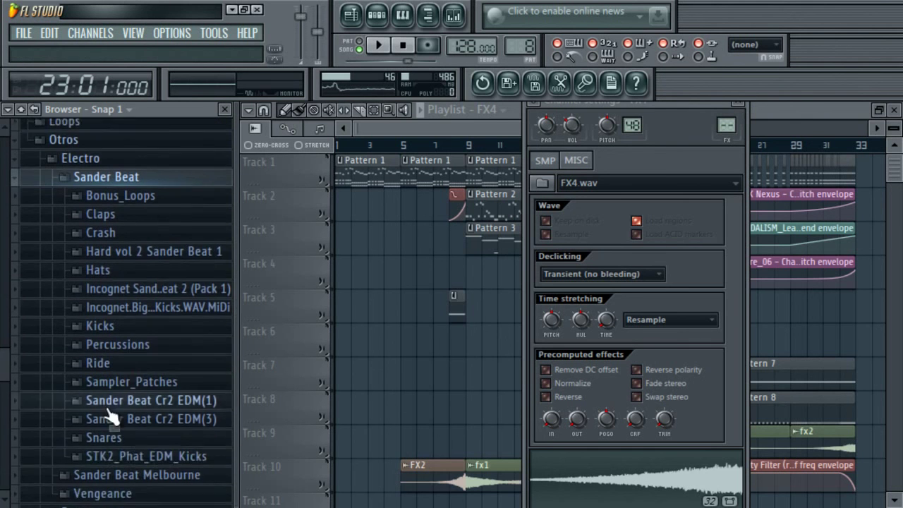
{"action": "left_click", "coordinate": [190, 394]}
{"action": "left_click", "coordinate": [188, 414]}
{"action": "left_click", "coordinate": [178, 167]}
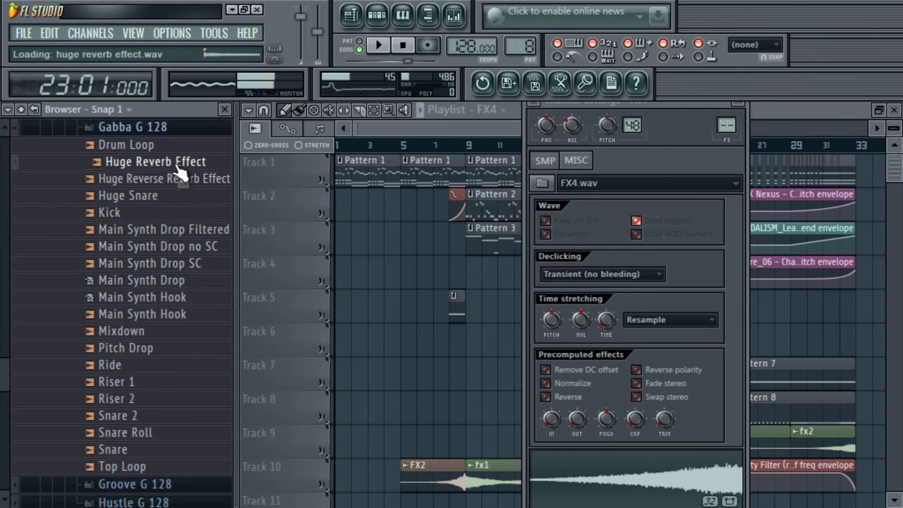
{"action": "left_click", "coordinate": [161, 127]}
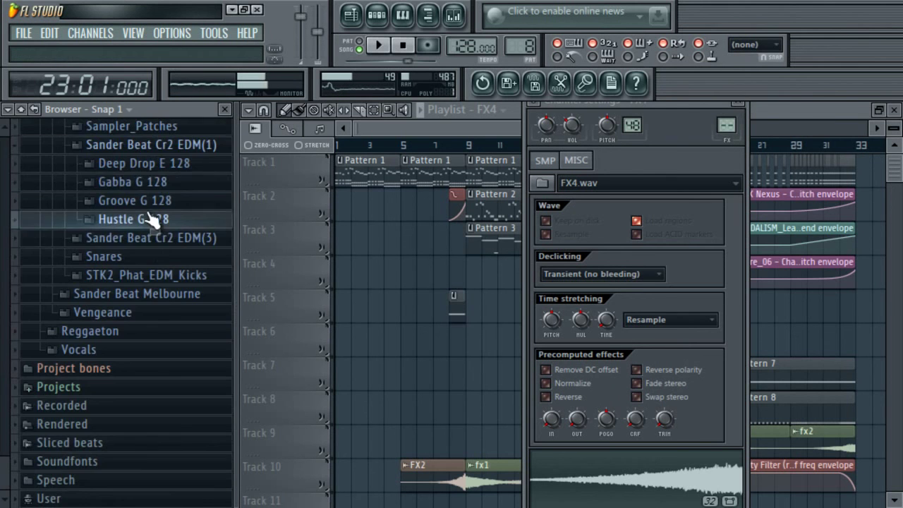
- Browse the Hustle G 128 and Groove G 128 folders, previewing the Mixdown and Bassline No SC samples
{"action": "left_click", "coordinate": [177, 225]}
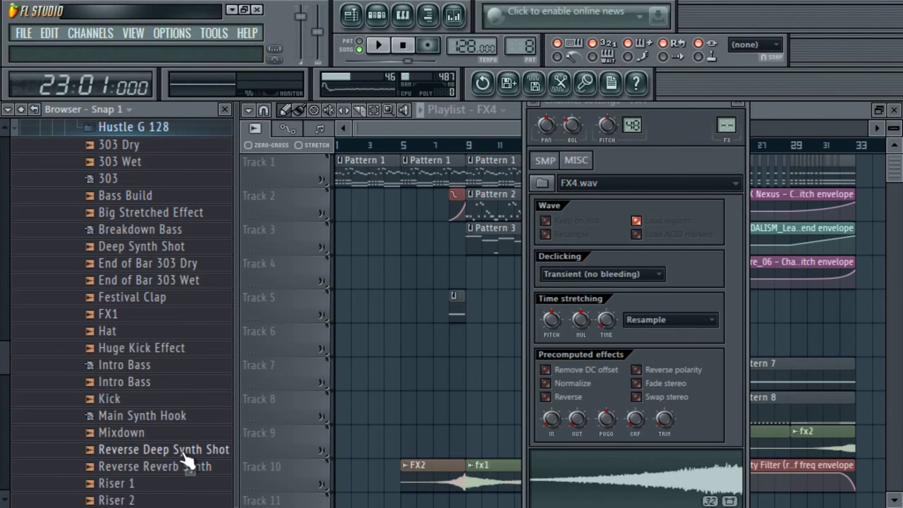
{"action": "left_click", "coordinate": [178, 435]}
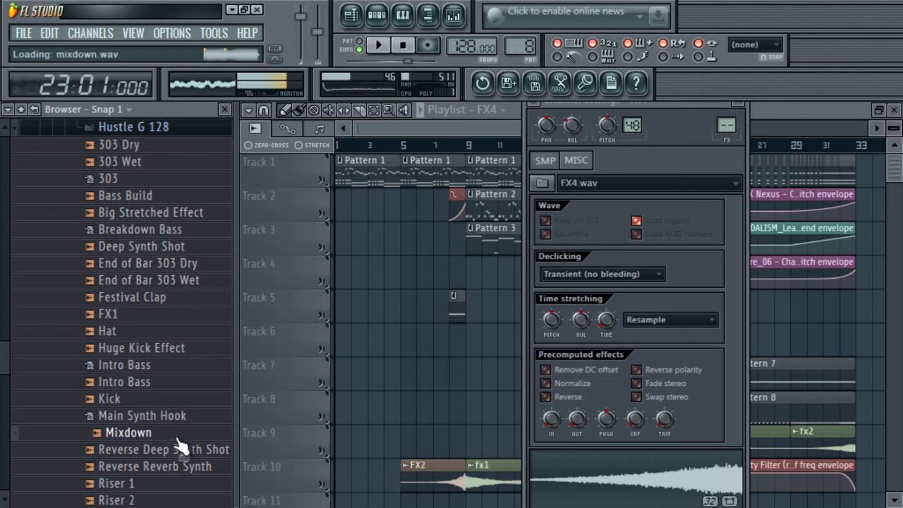
{"action": "left_click", "coordinate": [120, 128]}
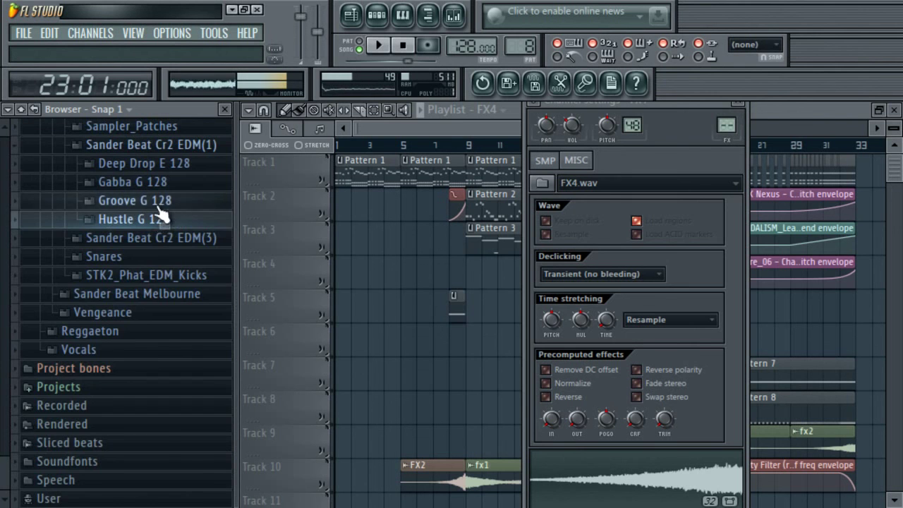
{"action": "left_click", "coordinate": [158, 203]}
{"action": "left_click", "coordinate": [155, 219]}
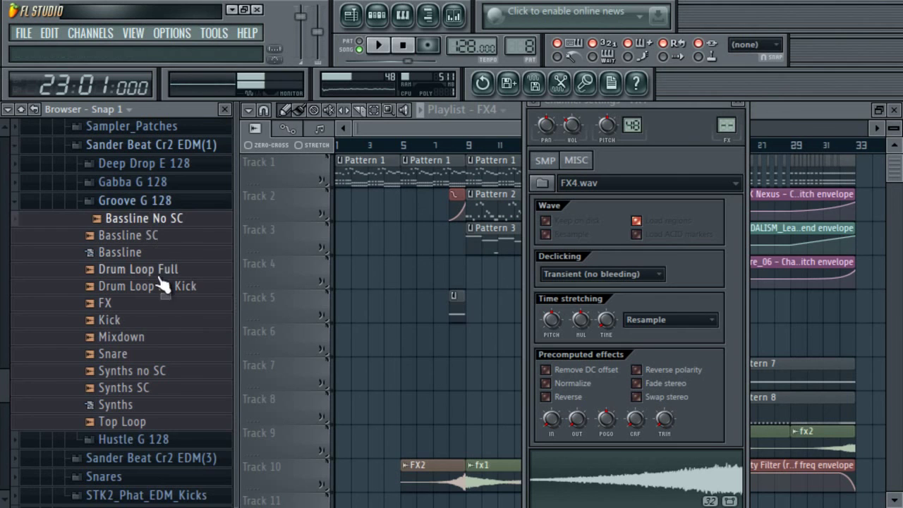
- Reopen Gabba G 128 and preview the Pitch Drop, Huge Reverse Reverb Effect and Huge Reverb Effect samples
{"action": "left_click", "coordinate": [141, 182]}
{"action": "left_click", "coordinate": [157, 352]}
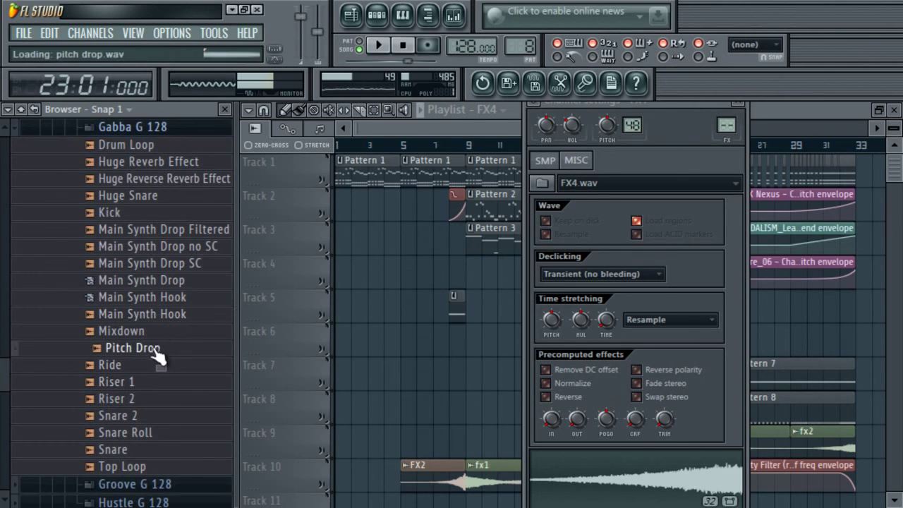
{"action": "left_click", "coordinate": [181, 185]}
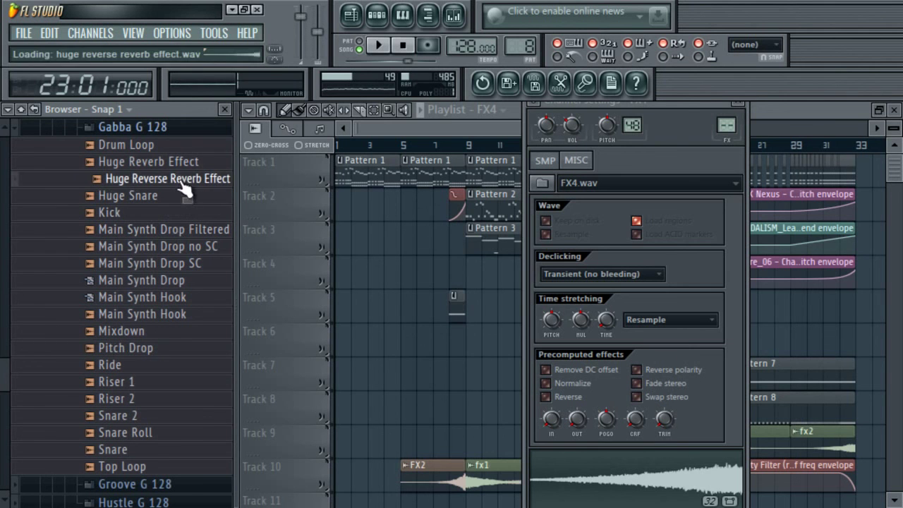
{"action": "left_click", "coordinate": [178, 165]}
{"action": "left_click_drag", "start_coordinate": [173, 162], "coordinate": [334, 258]}
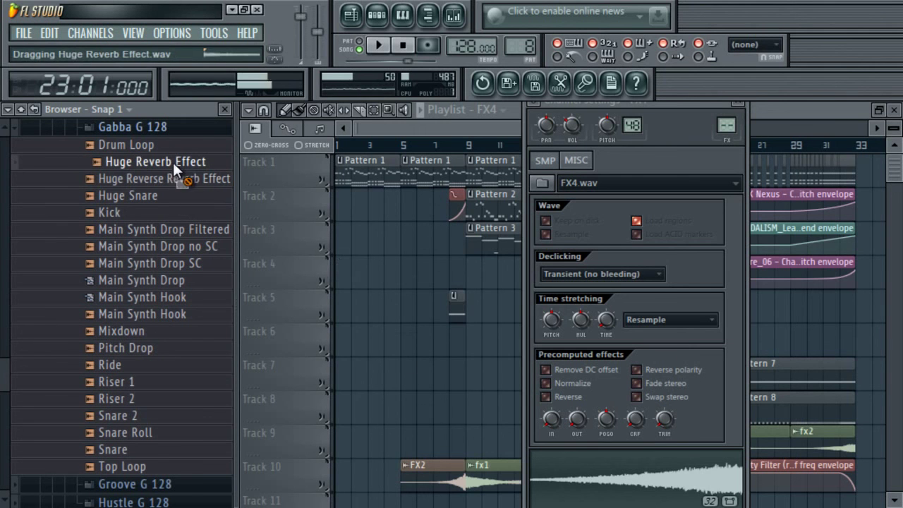
{"action": "left_click", "coordinate": [157, 129]}
- Open the Deep Drop E 128 folder and preview White Noise Riser 2, White Noise Fill, White Noise Riser and White Noise
{"action": "left_click", "coordinate": [173, 164]}
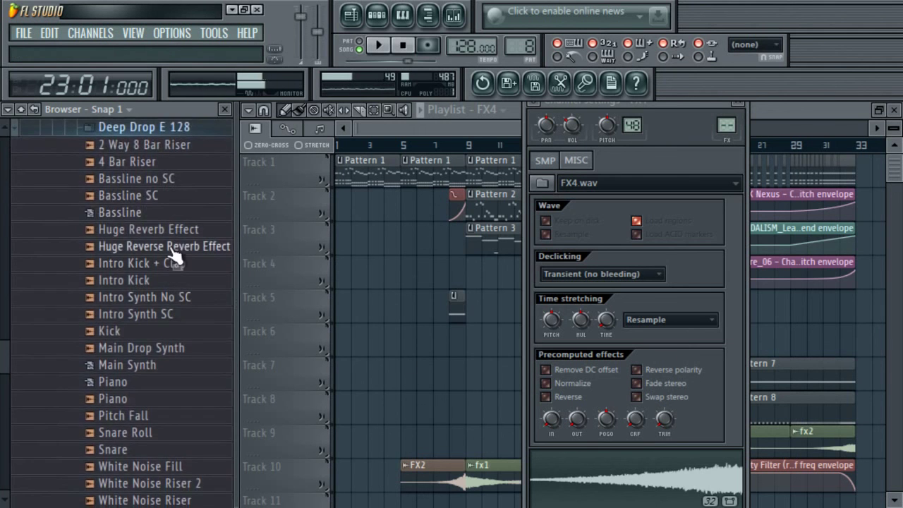
{"action": "left_click", "coordinate": [177, 484]}
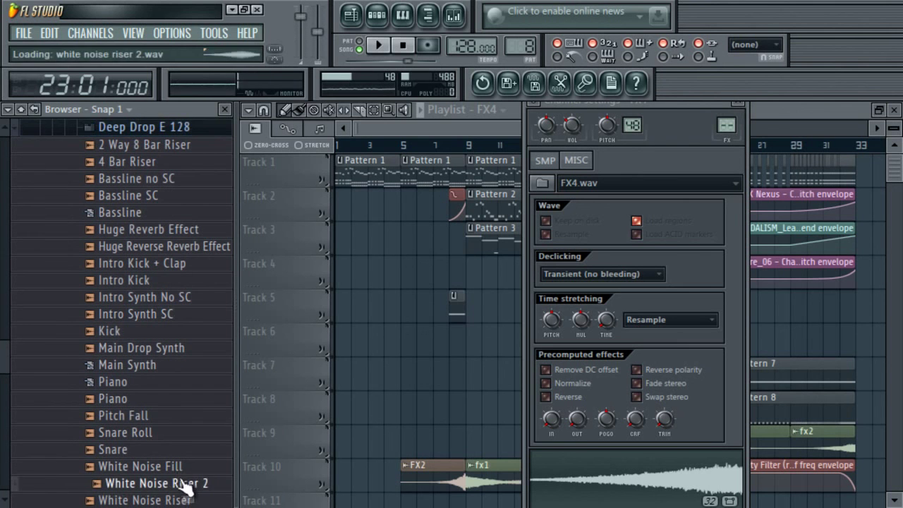
{"action": "left_click", "coordinate": [178, 471]}
{"action": "left_click", "coordinate": [146, 499]}
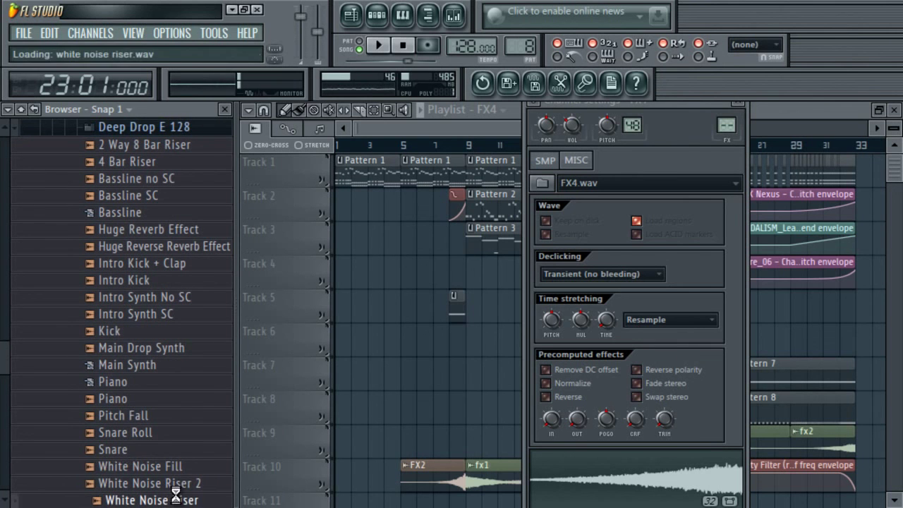
{"action": "scroll", "coordinate": [9, 385], "scroll_direction": "down", "scroll_amount": 5}
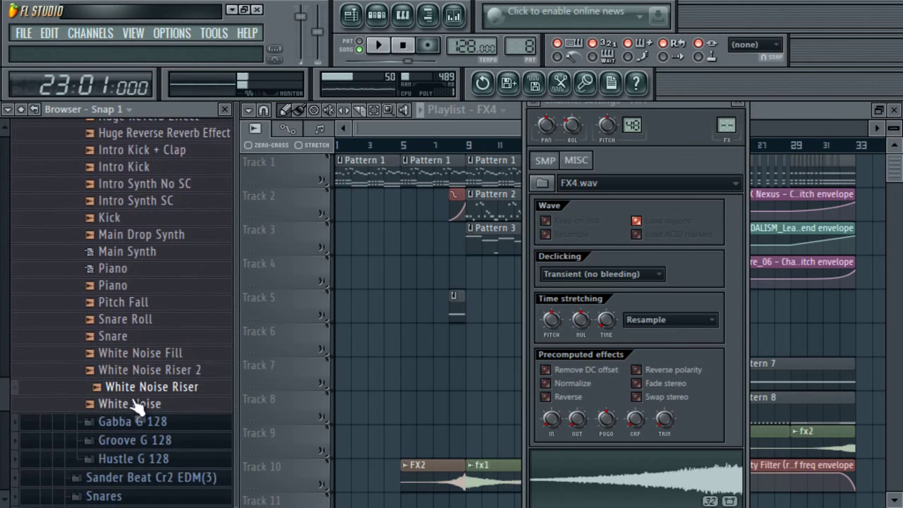
{"action": "left_click", "coordinate": [137, 404]}
{"action": "scroll", "coordinate": [3, 383], "scroll_direction": "up", "scroll_amount": 10}
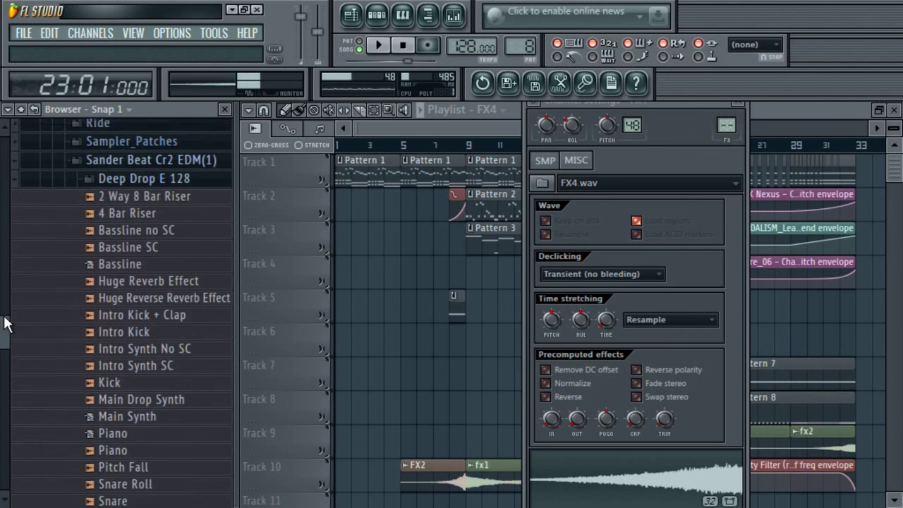
{"action": "left_click", "coordinate": [141, 233]}
- Reopen Hustle G 128 and preview the Reverse Deep Synth Shot, Reverse Reverb Synth and Big Stretched Effect samples
{"action": "left_click", "coordinate": [157, 291]}
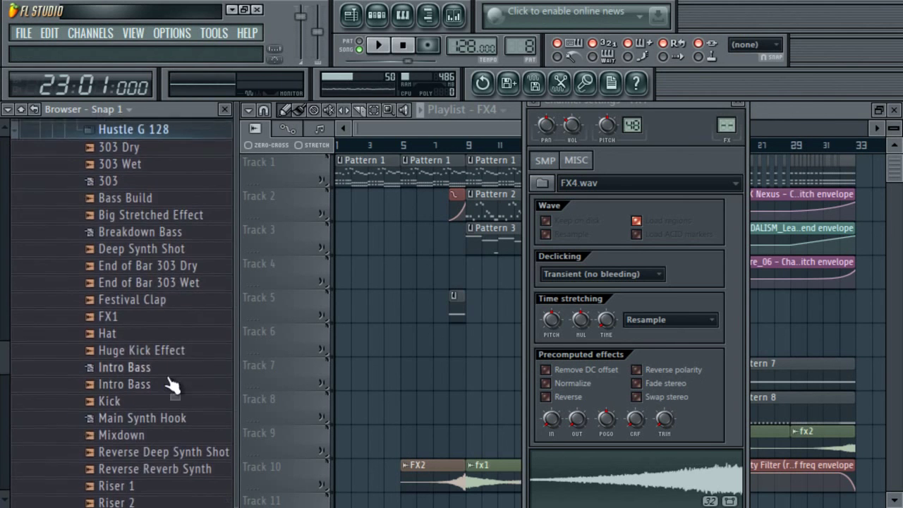
{"action": "scroll", "coordinate": [15, 385], "scroll_direction": "down", "scroll_amount": 2}
{"action": "scroll", "coordinate": [17, 388], "scroll_direction": "down", "scroll_amount": 5}
{"action": "scroll", "coordinate": [20, 382], "scroll_direction": "up", "scroll_amount": 2}
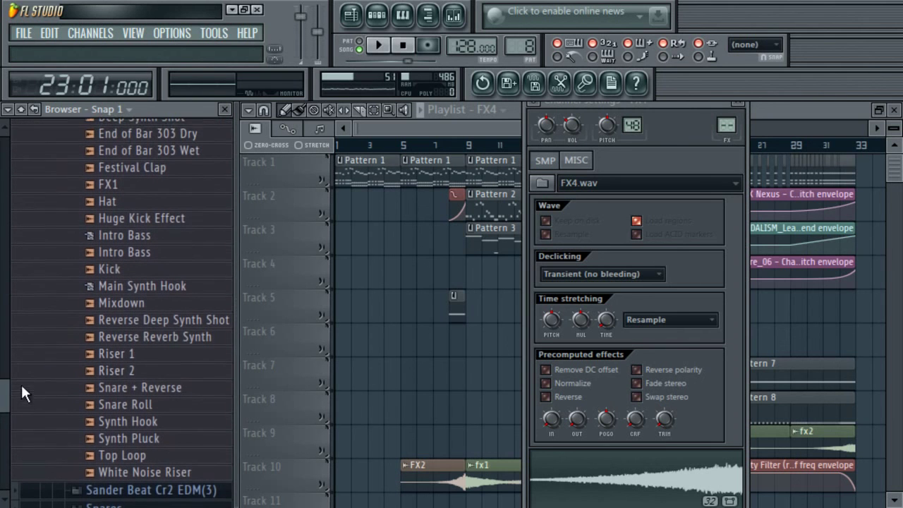
{"action": "left_click", "coordinate": [170, 323]}
{"action": "left_click", "coordinate": [171, 341]}
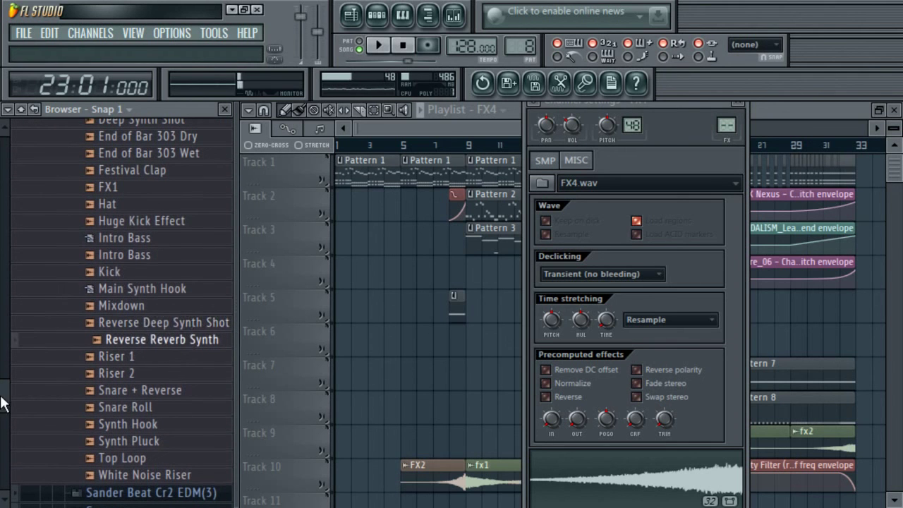
{"action": "scroll", "coordinate": [5, 338], "scroll_direction": "up", "scroll_amount": 6}
{"action": "left_click", "coordinate": [169, 286]}
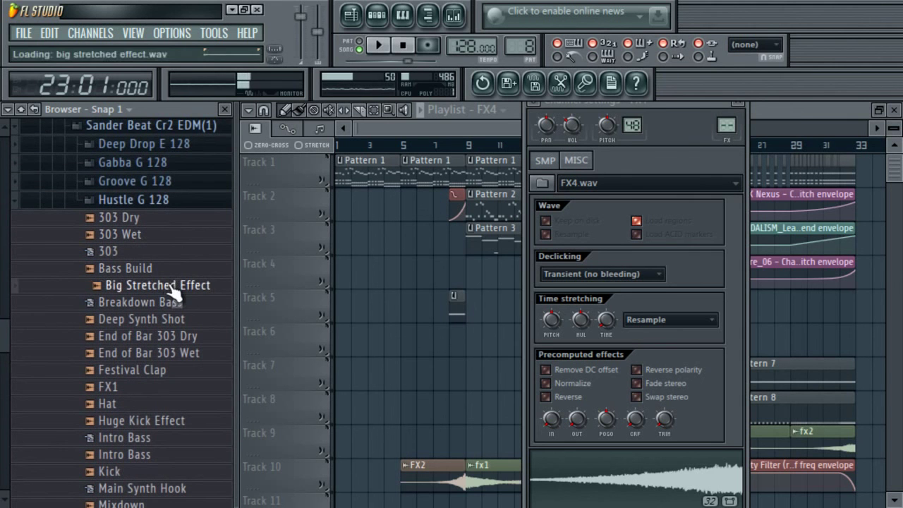
- Place the Big Stretched Effect sample at bar 17 on Track 10 and shorten it to end at bar 24
{"action": "left_click_drag", "start_coordinate": [171, 280], "coordinate": [623, 485]}
{"action": "left_click", "coordinate": [468, 361]}
{"action": "right_click", "coordinate": [468, 367]}
{"action": "double_click", "coordinate": [678, 487]}
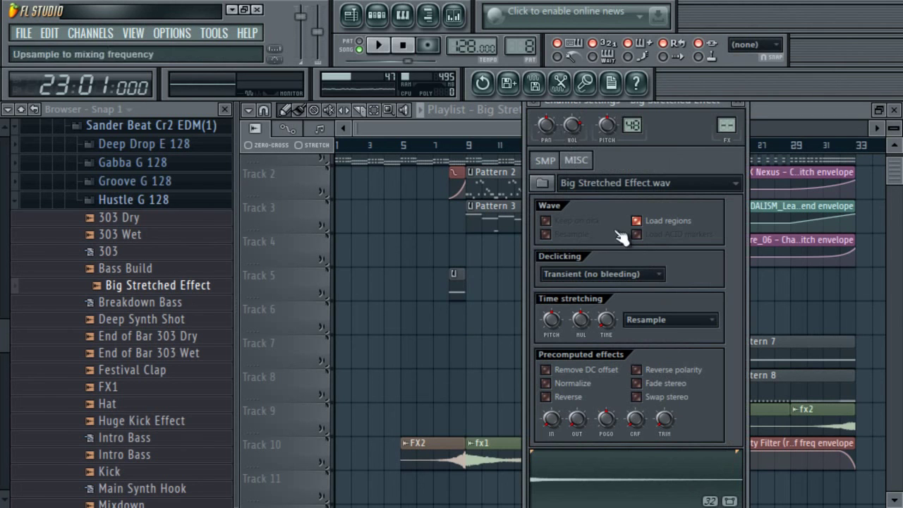
{"action": "left_click", "coordinate": [737, 102]}
{"action": "left_click_drag", "start_coordinate": [725, 485], "coordinate": [672, 439]}
- Collapse the Hustle G 128 folder and open Spotlight F 128 inside Sander Beat Cr2 EDM(3)
{"action": "left_click", "coordinate": [108, 198]}
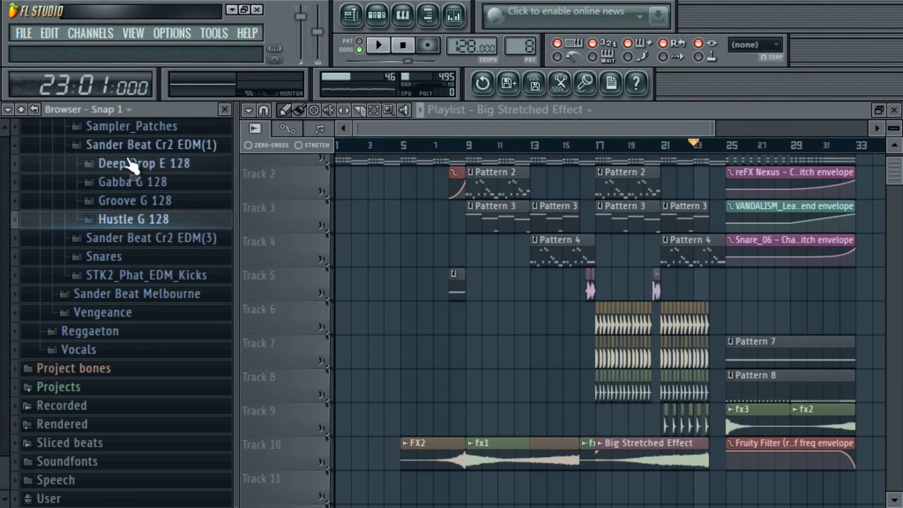
{"action": "left_click", "coordinate": [133, 146]}
{"action": "left_click", "coordinate": [156, 238]}
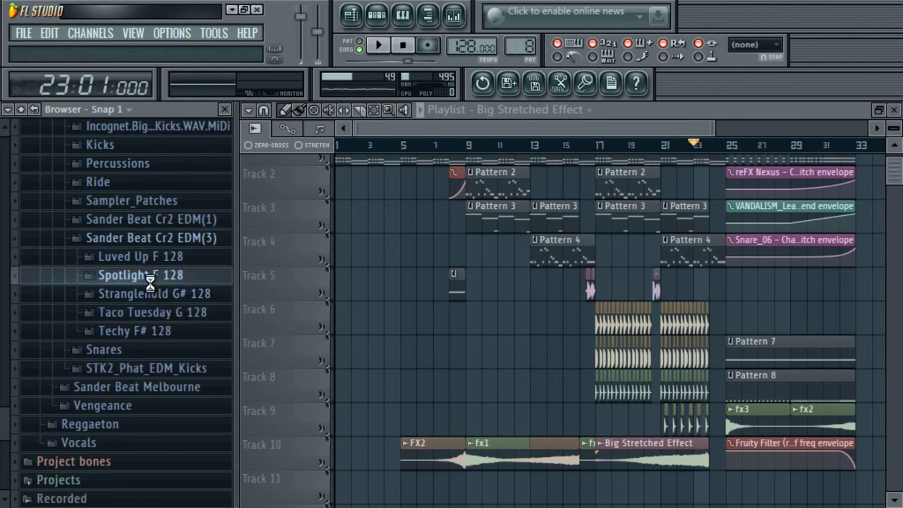
{"action": "left_click", "coordinate": [151, 277]}
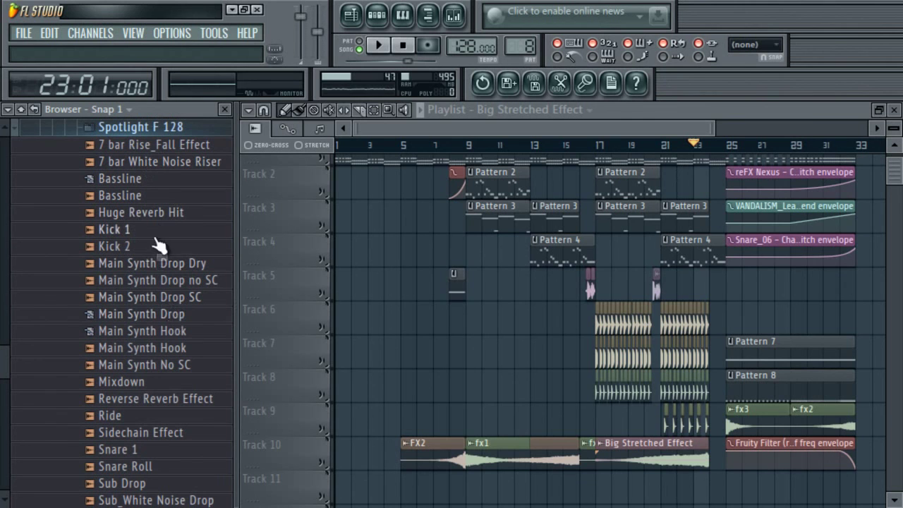
- Place the Huge Reverb Hit sample at bar 21 on Track 11 and shorten it to end at bar 25
{"action": "left_click_drag", "start_coordinate": [138, 219], "coordinate": [498, 420]}
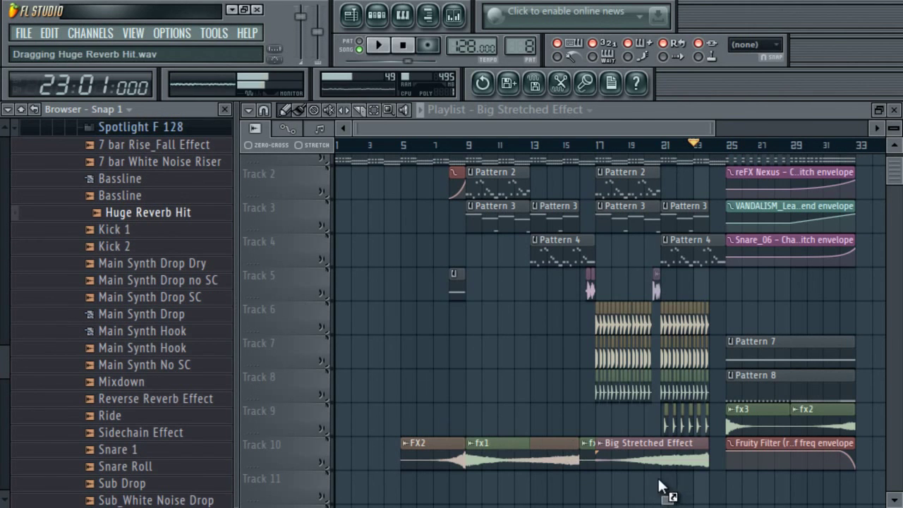
{"action": "left_click_drag", "start_coordinate": [658, 482], "coordinate": [661, 483]}
{"action": "left_click_drag", "start_coordinate": [790, 486], "coordinate": [725, 486]}
- Lower the Huge Reverb Hit channel volume to about 50% and move its clip up to Track 10, ending at bar 24
{"action": "double_click", "coordinate": [696, 486]}
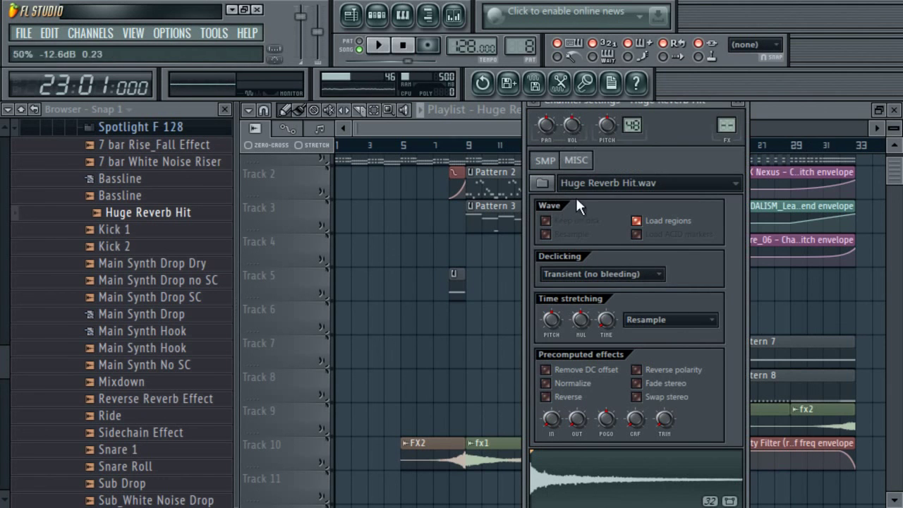
{"action": "left_click", "coordinate": [737, 102]}
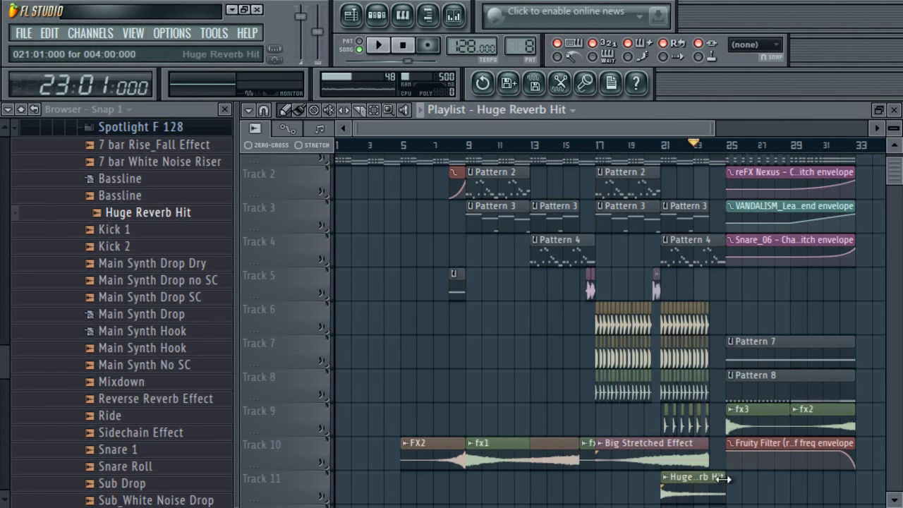
{"action": "left_click_drag", "start_coordinate": [675, 485], "coordinate": [675, 452]}
- Hide the sample browser and play the song from the beginning to review the added effects
{"action": "left_click", "coordinate": [402, 45]}
{"action": "left_click", "coordinate": [380, 47]}
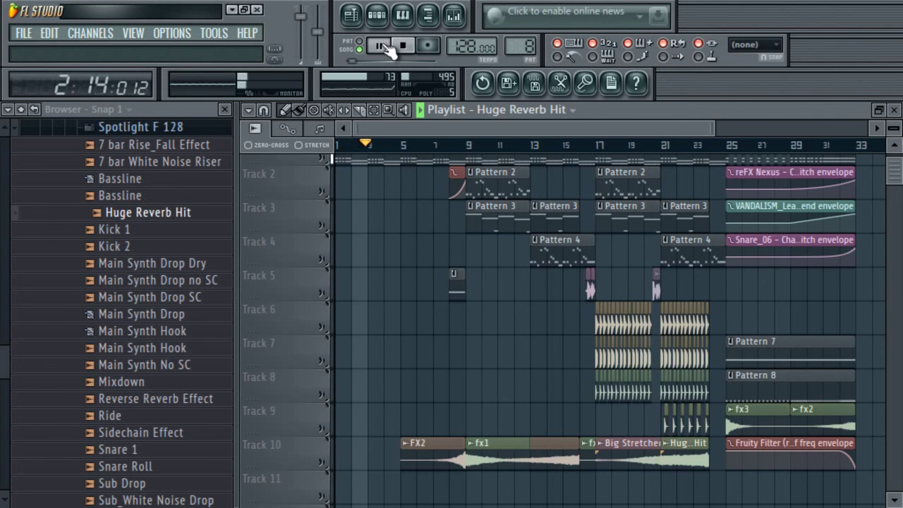
{"action": "left_click", "coordinate": [21, 110]}
{"action": "left_click", "coordinate": [432, 15]}
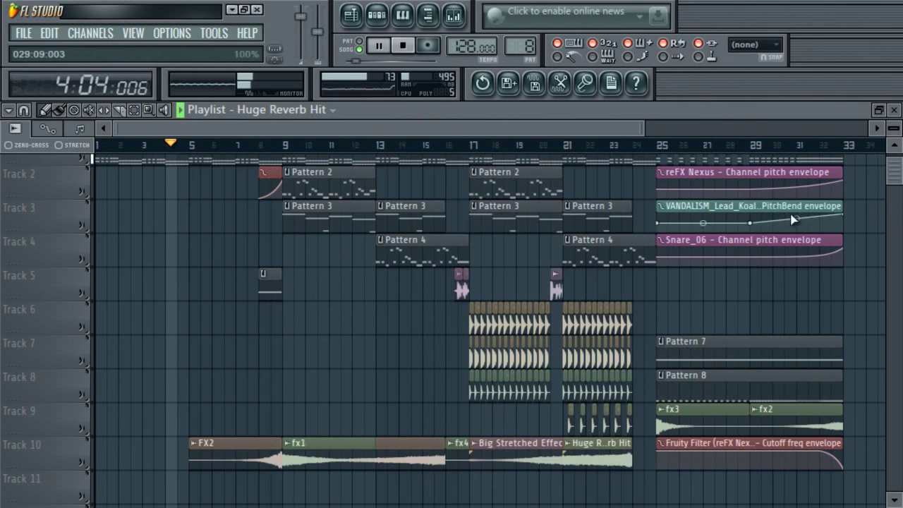
{"action": "scroll", "coordinate": [899, 165], "scroll_direction": "up", "scroll_amount": 1}
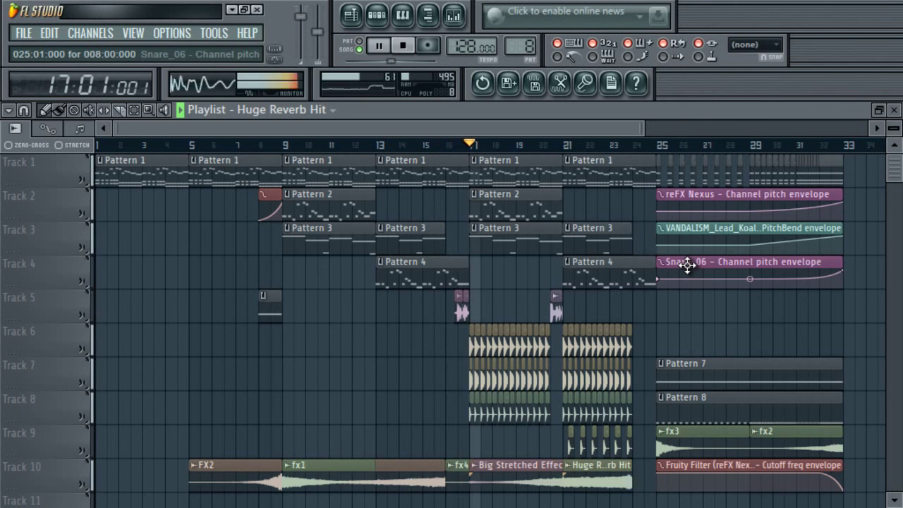
- Reset the Big Stretched Effect channel volume and check the Huge Reverb Hit channel settings while replaying from bar 16
{"action": "double_click", "coordinate": [479, 472]}
{"action": "right_click", "coordinate": [331, 125]}
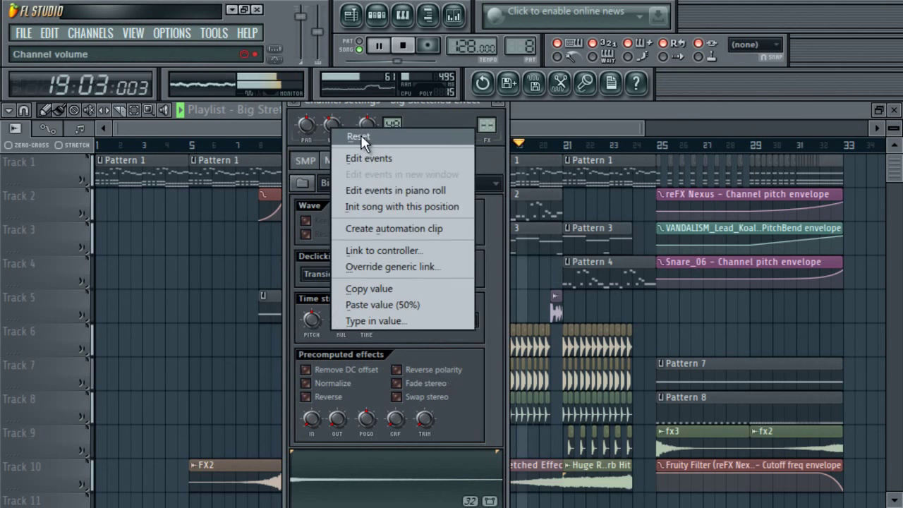
{"action": "left_click", "coordinate": [563, 119]}
{"action": "left_click", "coordinate": [562, 117]}
{"action": "left_click", "coordinate": [446, 146]}
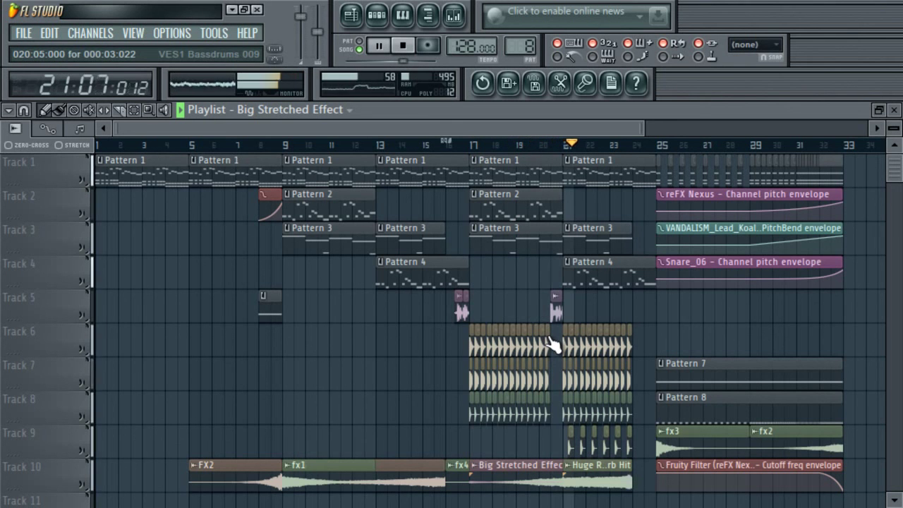
{"action": "double_click", "coordinate": [578, 464]}
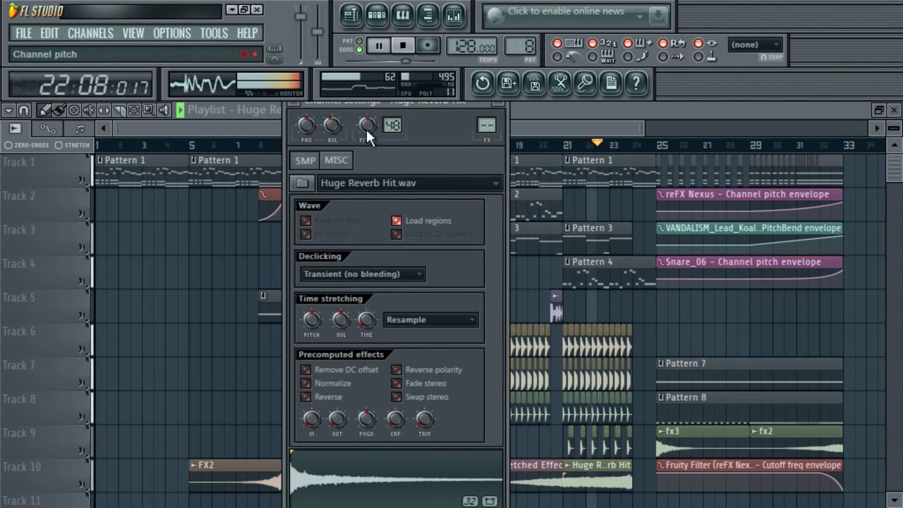
{"action": "left_click", "coordinate": [498, 103]}
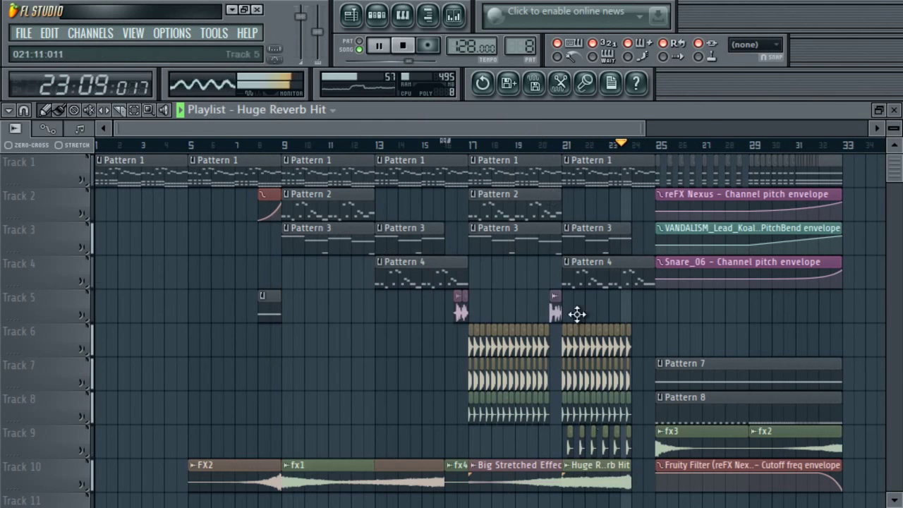
- Try starting Big Stretched Effect at bar 16 over fx4 on Track 10, and restart playback from the beginning
{"action": "left_click", "coordinate": [553, 475]}
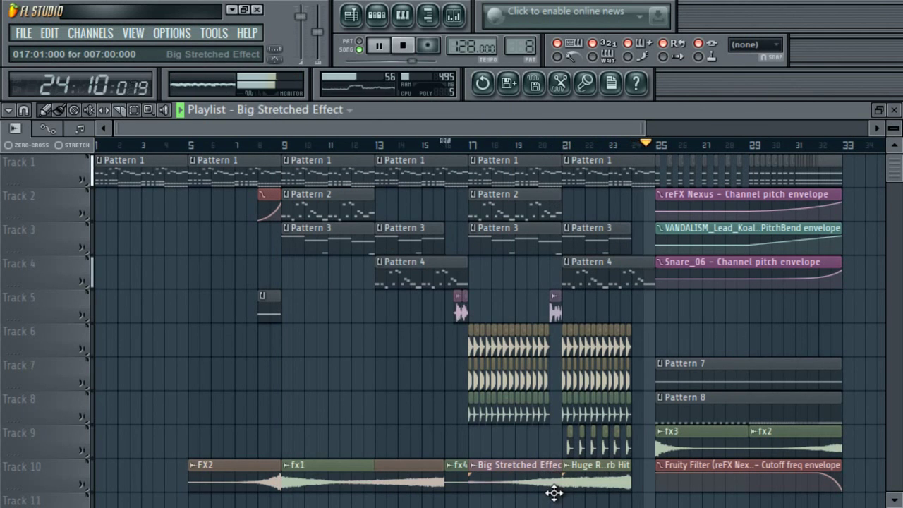
{"action": "left_click_drag", "start_coordinate": [554, 493], "coordinate": [561, 505]}
{"action": "left_click_drag", "start_coordinate": [543, 433], "coordinate": [518, 427]}
{"action": "left_click_drag", "start_coordinate": [557, 505], "coordinate": [555, 463]}
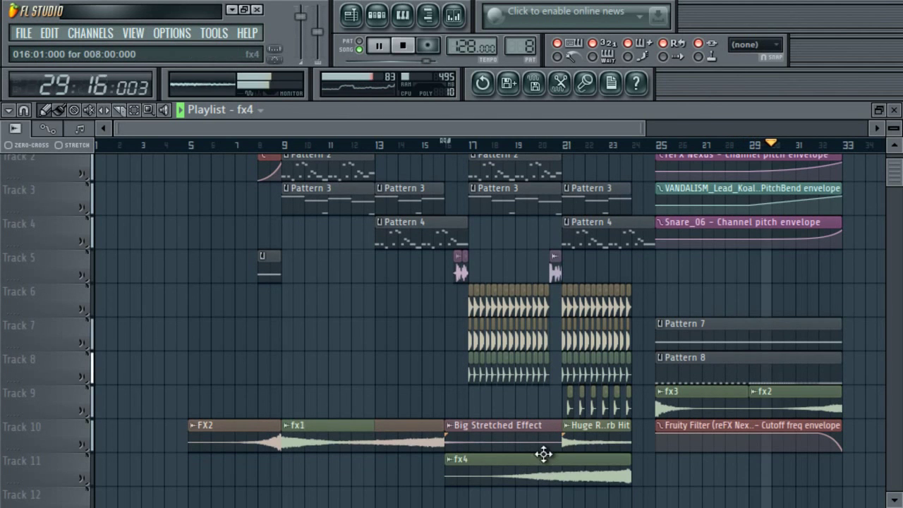
{"action": "left_click_drag", "start_coordinate": [550, 466], "coordinate": [554, 429]}
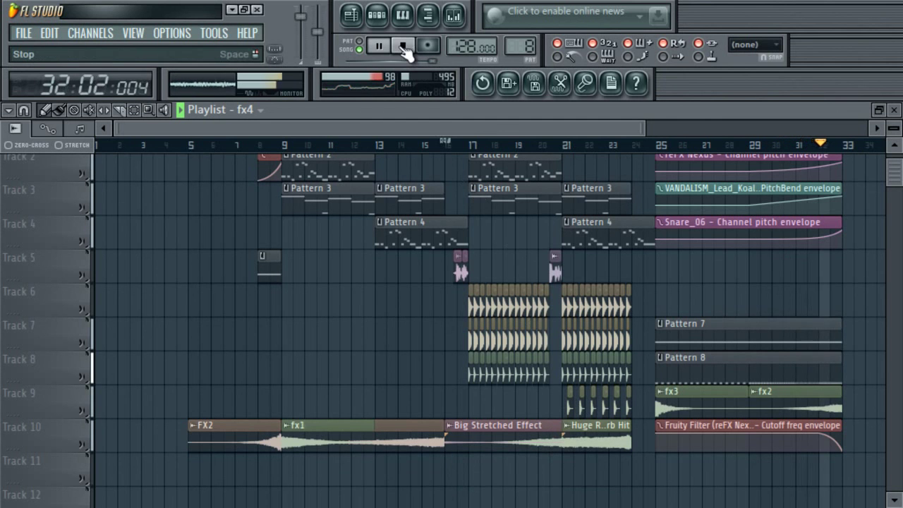
{"action": "left_click", "coordinate": [404, 46]}
{"action": "left_click", "coordinate": [379, 45]}
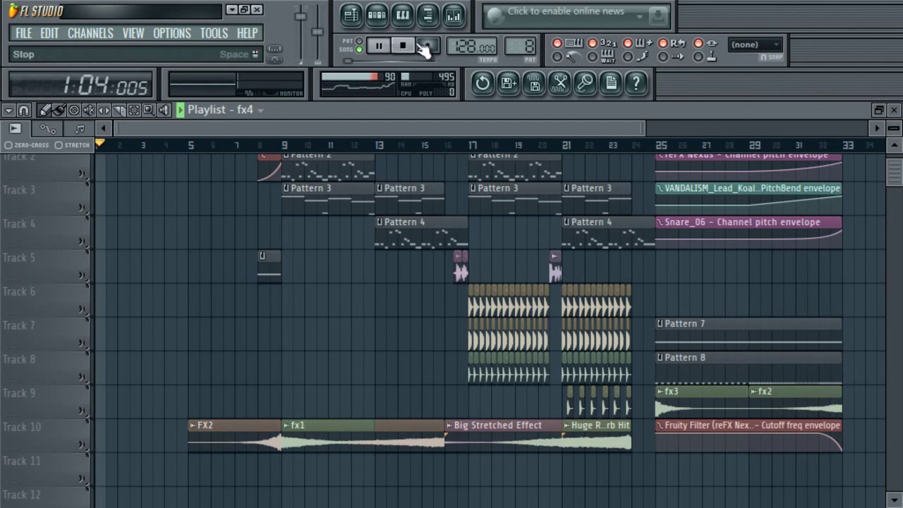
- Switch to the desktop and open the Voice DrOP folder inside the personal user folder
{"action": "left_click", "coordinate": [233, 10]}
{"action": "double_click", "coordinate": [33, 34]}
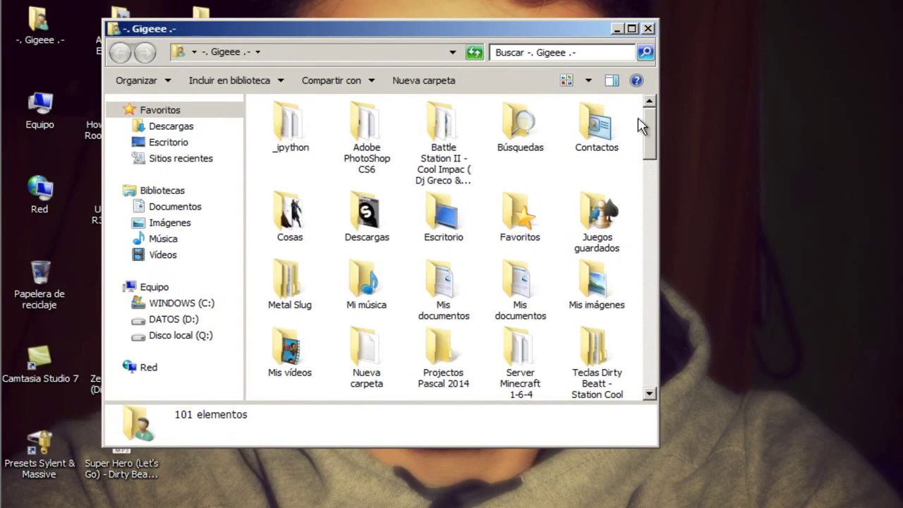
{"action": "scroll", "coordinate": [655, 131], "scroll_direction": "down", "scroll_amount": 2}
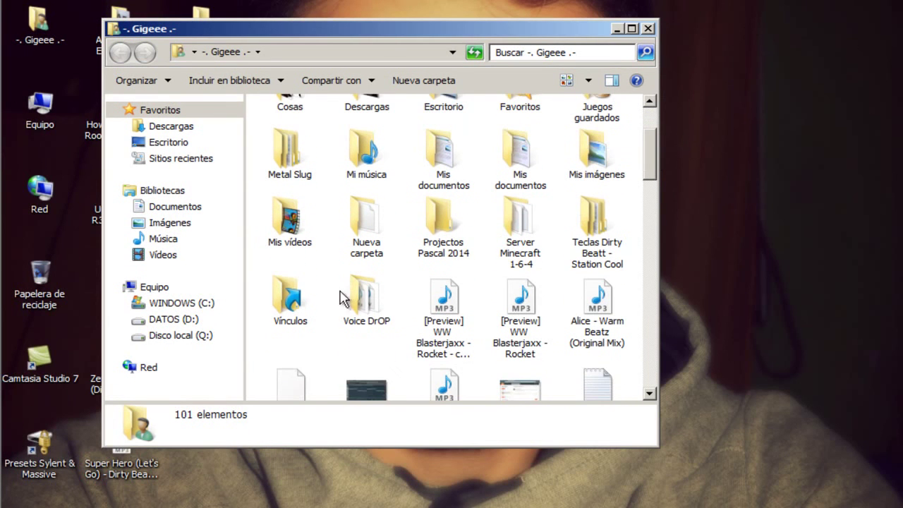
{"action": "double_click", "coordinate": [363, 296]}
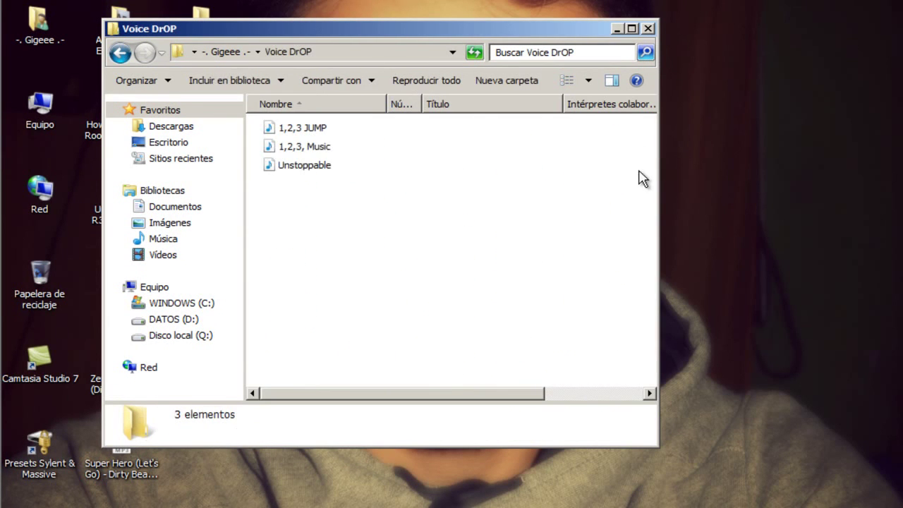
- Bring the 1,2,3, Music voice sample into the FL Studio playlist at bar 33 on Track 5
{"action": "left_click", "coordinate": [319, 147]}
{"action": "mouse_move", "coordinate": [3, 122]}
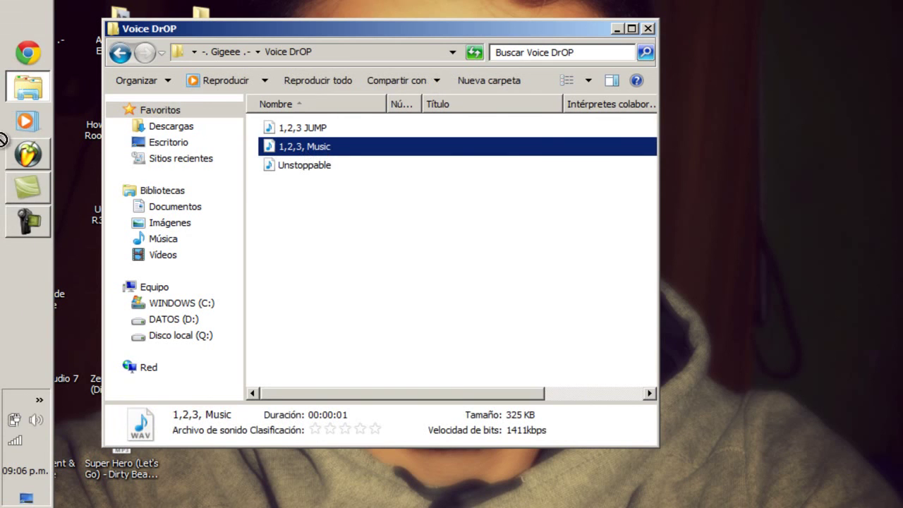
{"action": "left_click", "coordinate": [26, 157]}
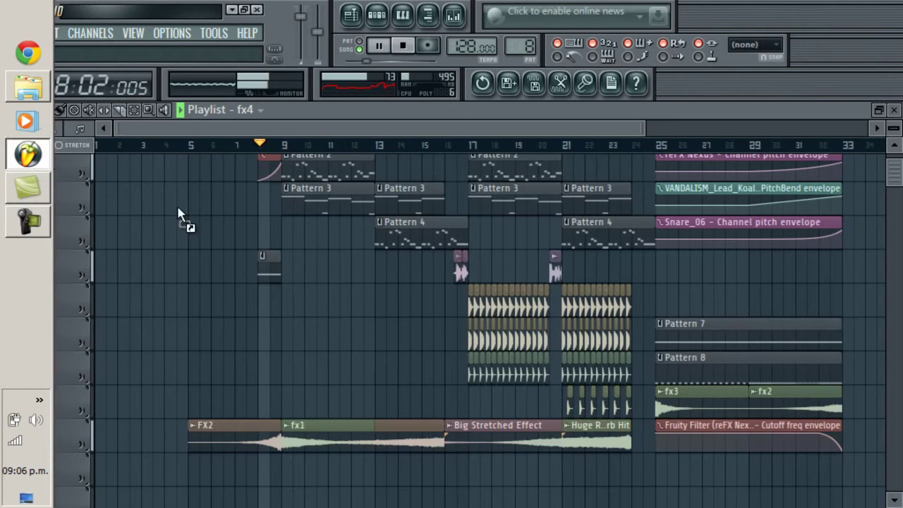
{"action": "left_click_drag", "start_coordinate": [848, 275], "coordinate": [848, 273]}
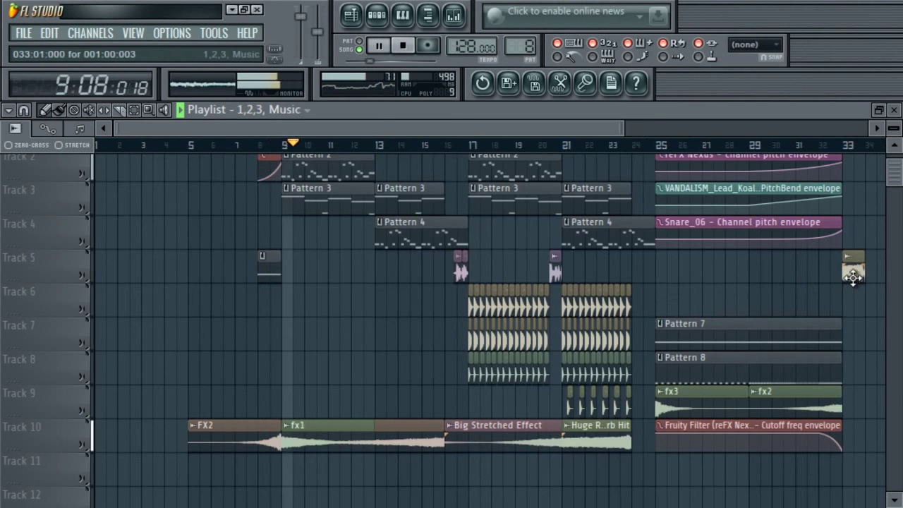
- Lower the 1,2,3, Music channel volume to about 50% and extend its clip to end at bar 35
{"action": "double_click", "coordinate": [851, 270]}
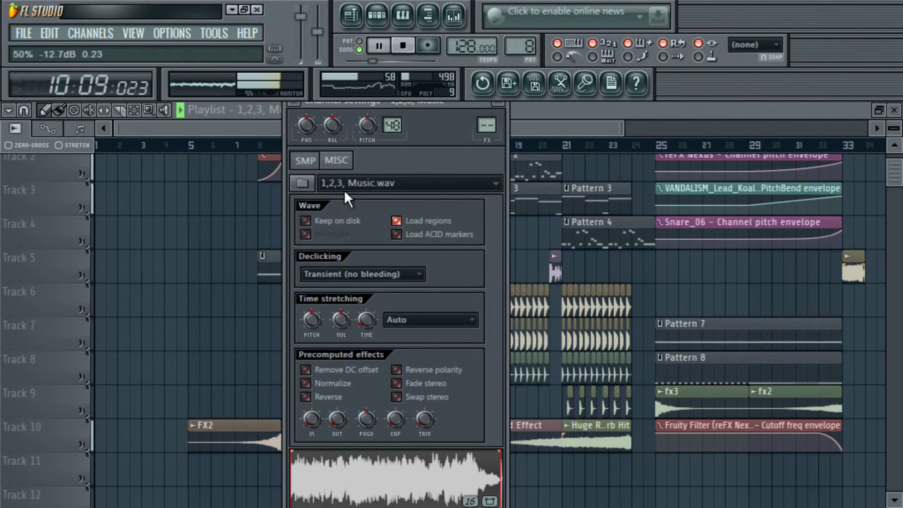
{"action": "left_click", "coordinate": [616, 132]}
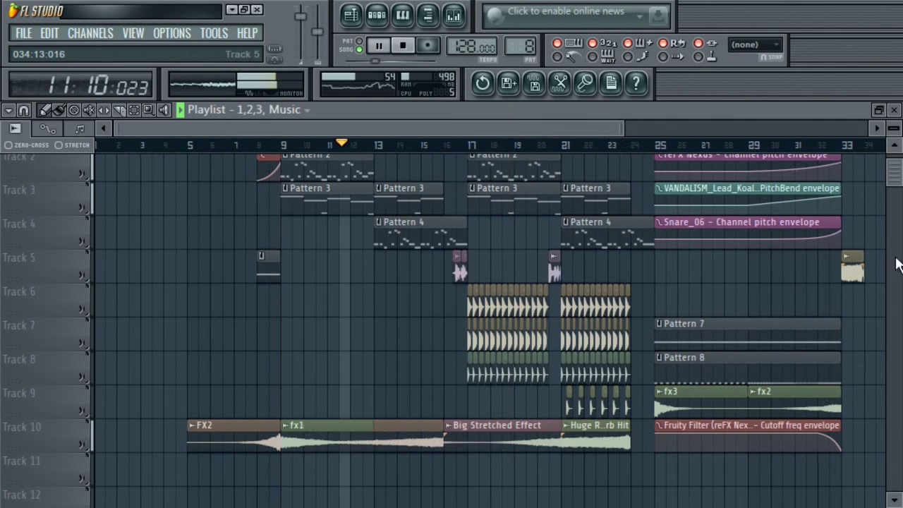
{"action": "scroll", "coordinate": [899, 169], "scroll_direction": "up", "scroll_amount": 2}
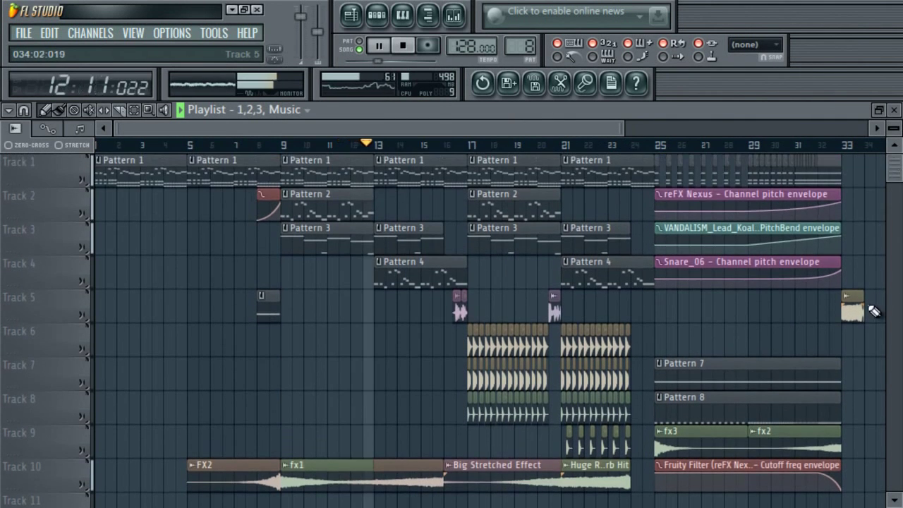
{"action": "left_click_drag", "start_coordinate": [870, 306], "coordinate": [780, 310]}
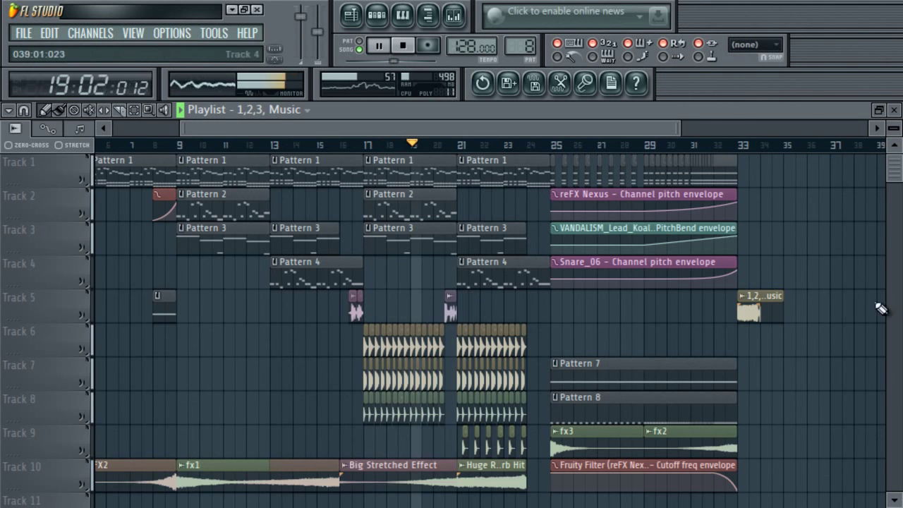
- Move the Big Stretched Effect clip on Track 10 back so that it starts at bar 17
{"action": "left_click_drag", "start_coordinate": [346, 476], "coordinate": [370, 479]}
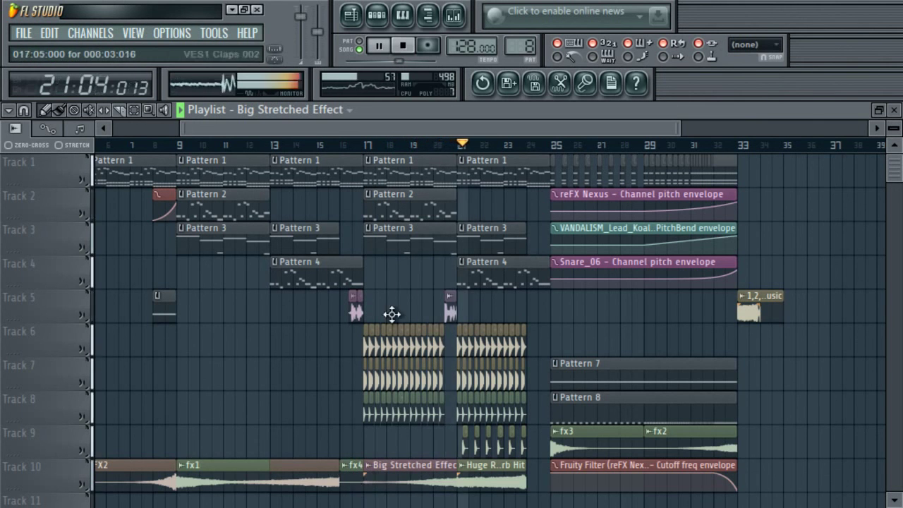
{"action": "left_click_drag", "start_coordinate": [455, 127], "coordinate": [363, 122]}
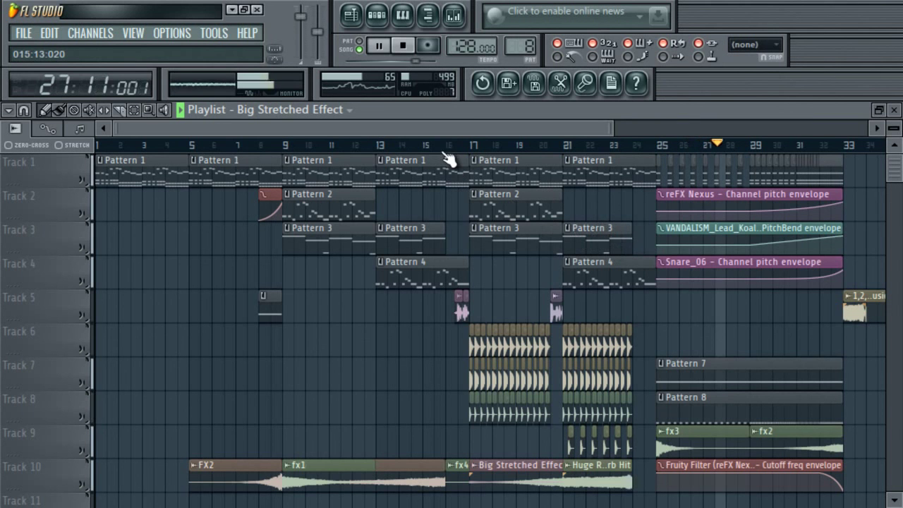
{"action": "left_click_drag", "start_coordinate": [610, 123], "coordinate": [599, 123]}
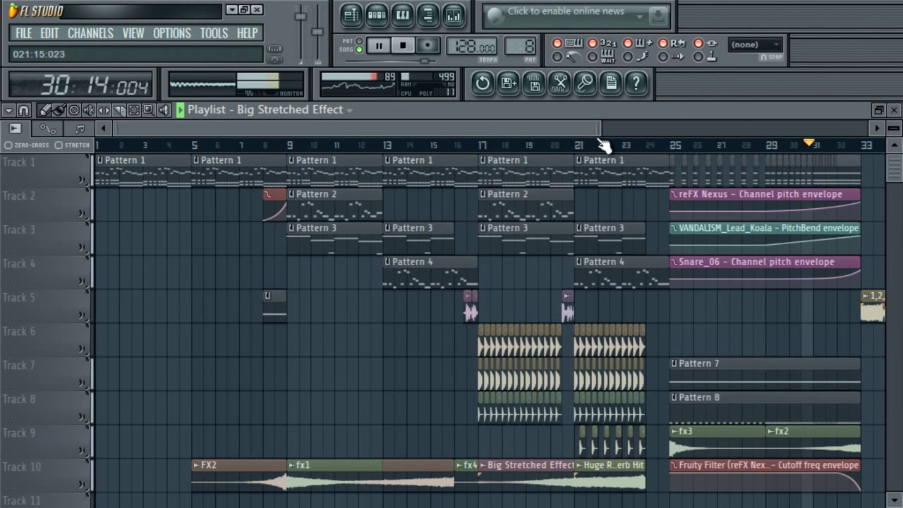